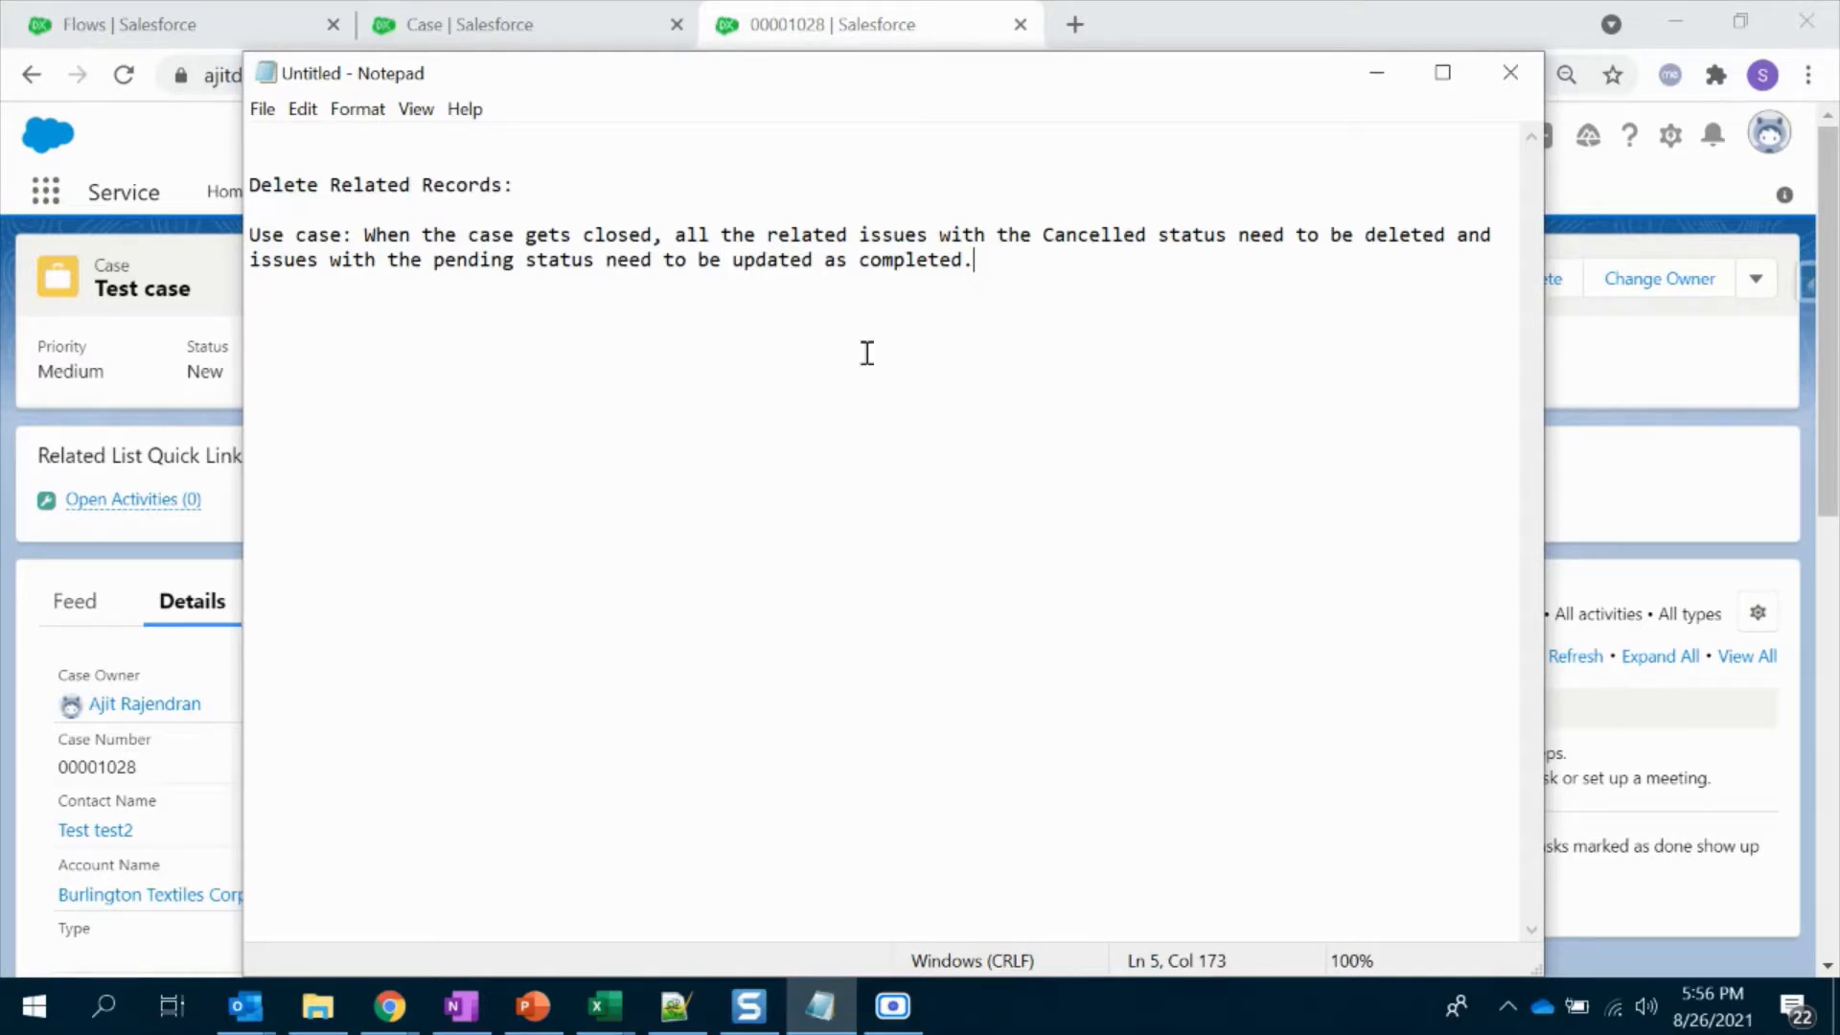
Step: Review the Notepad use case for handling Cancelled and pending related issues when a case gets closed
left_click_drag(686, 236, 945, 237)
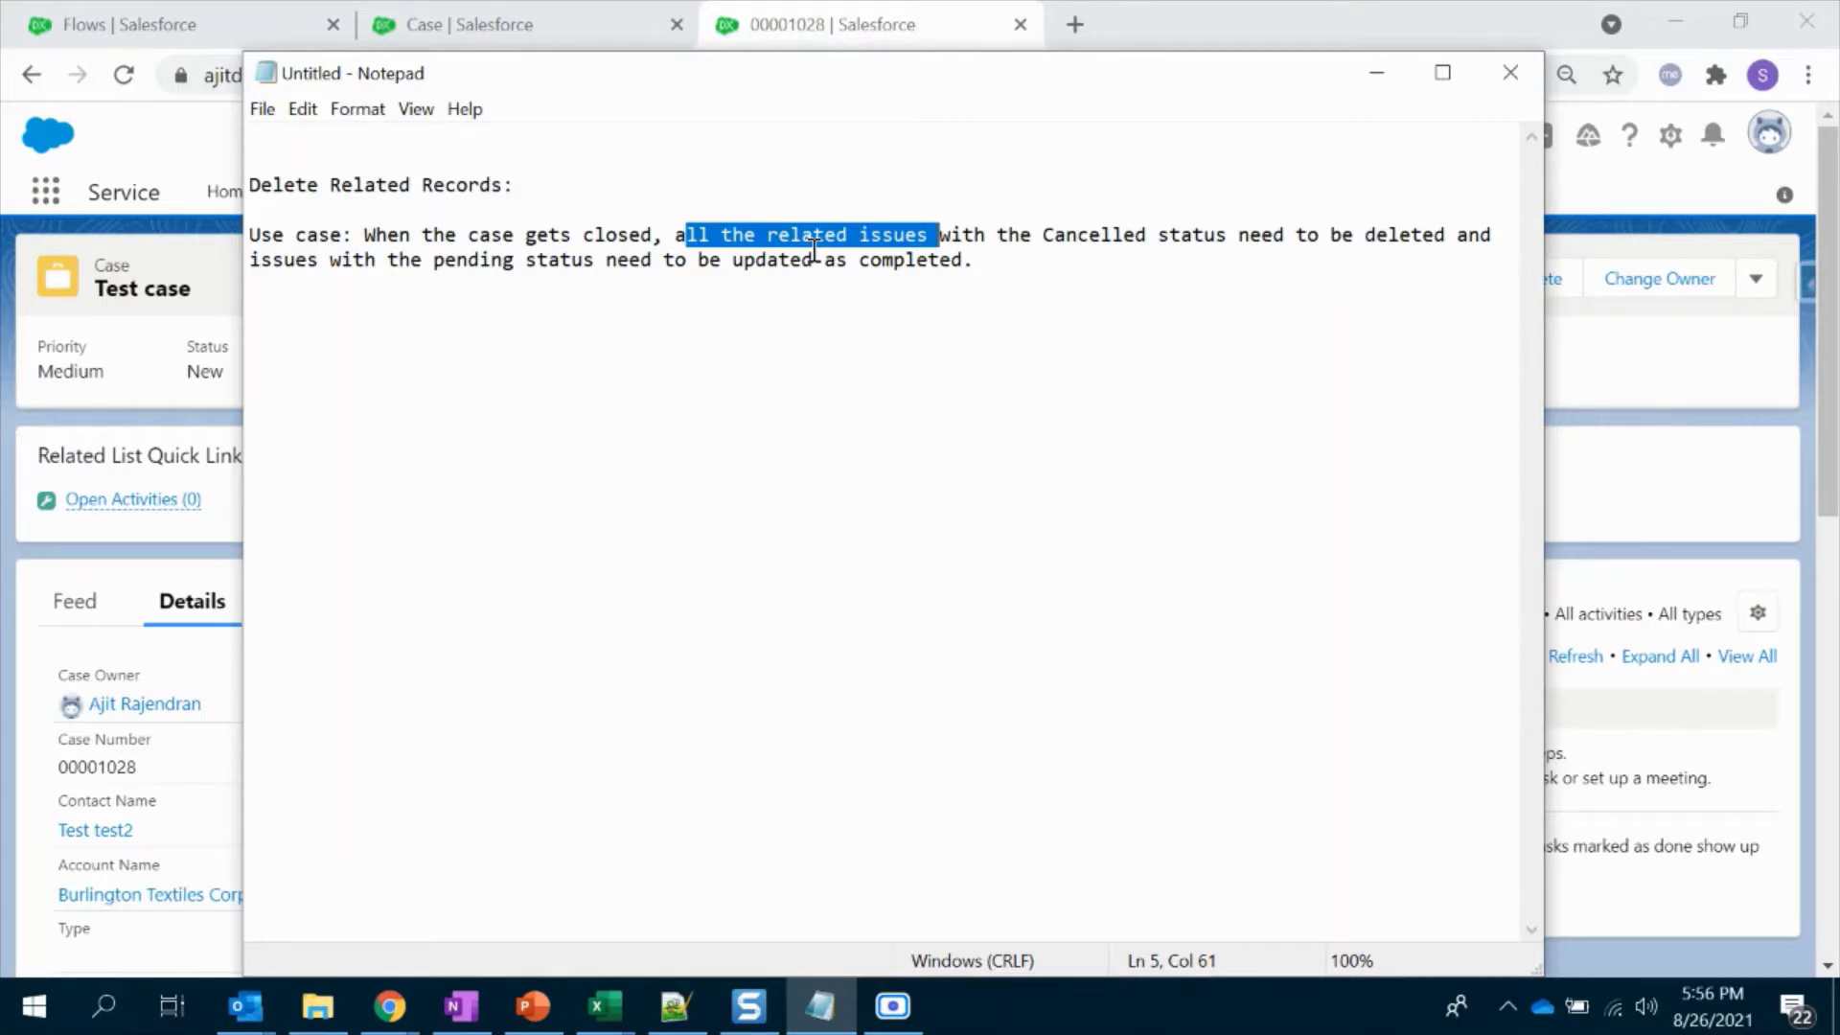
left_click(1138, 237)
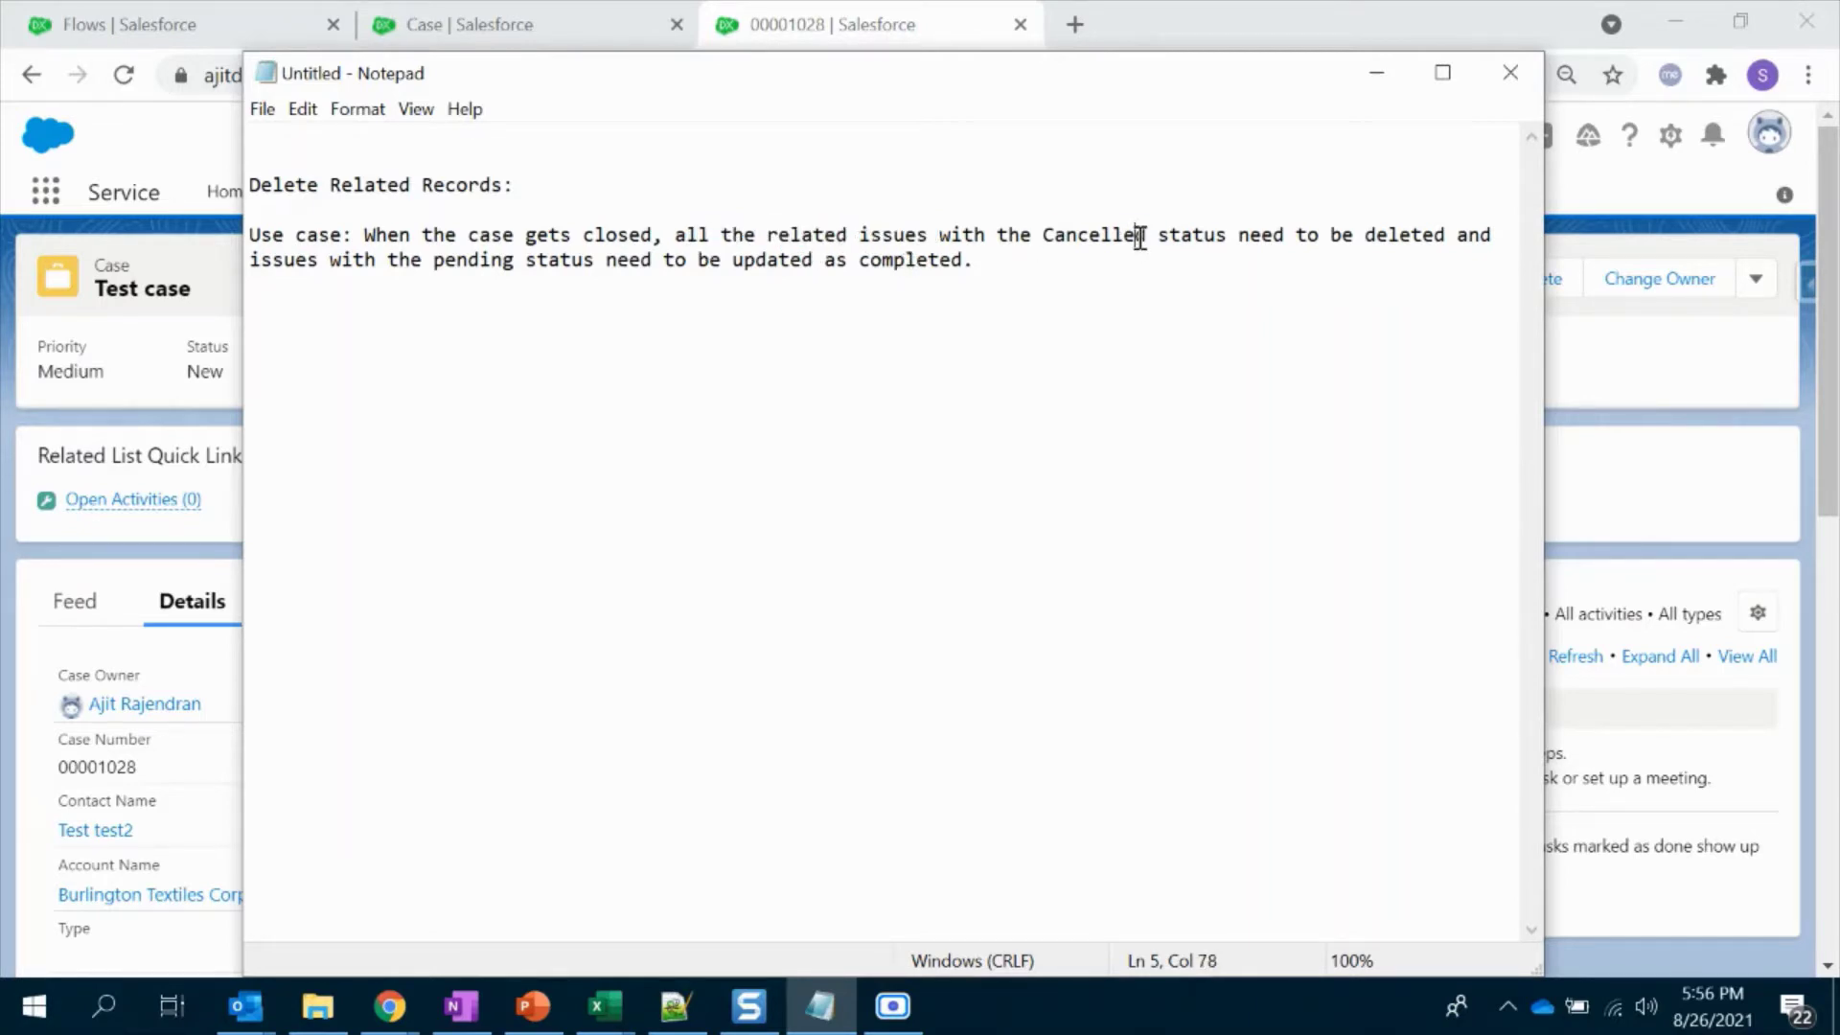
double_click(1139, 238)
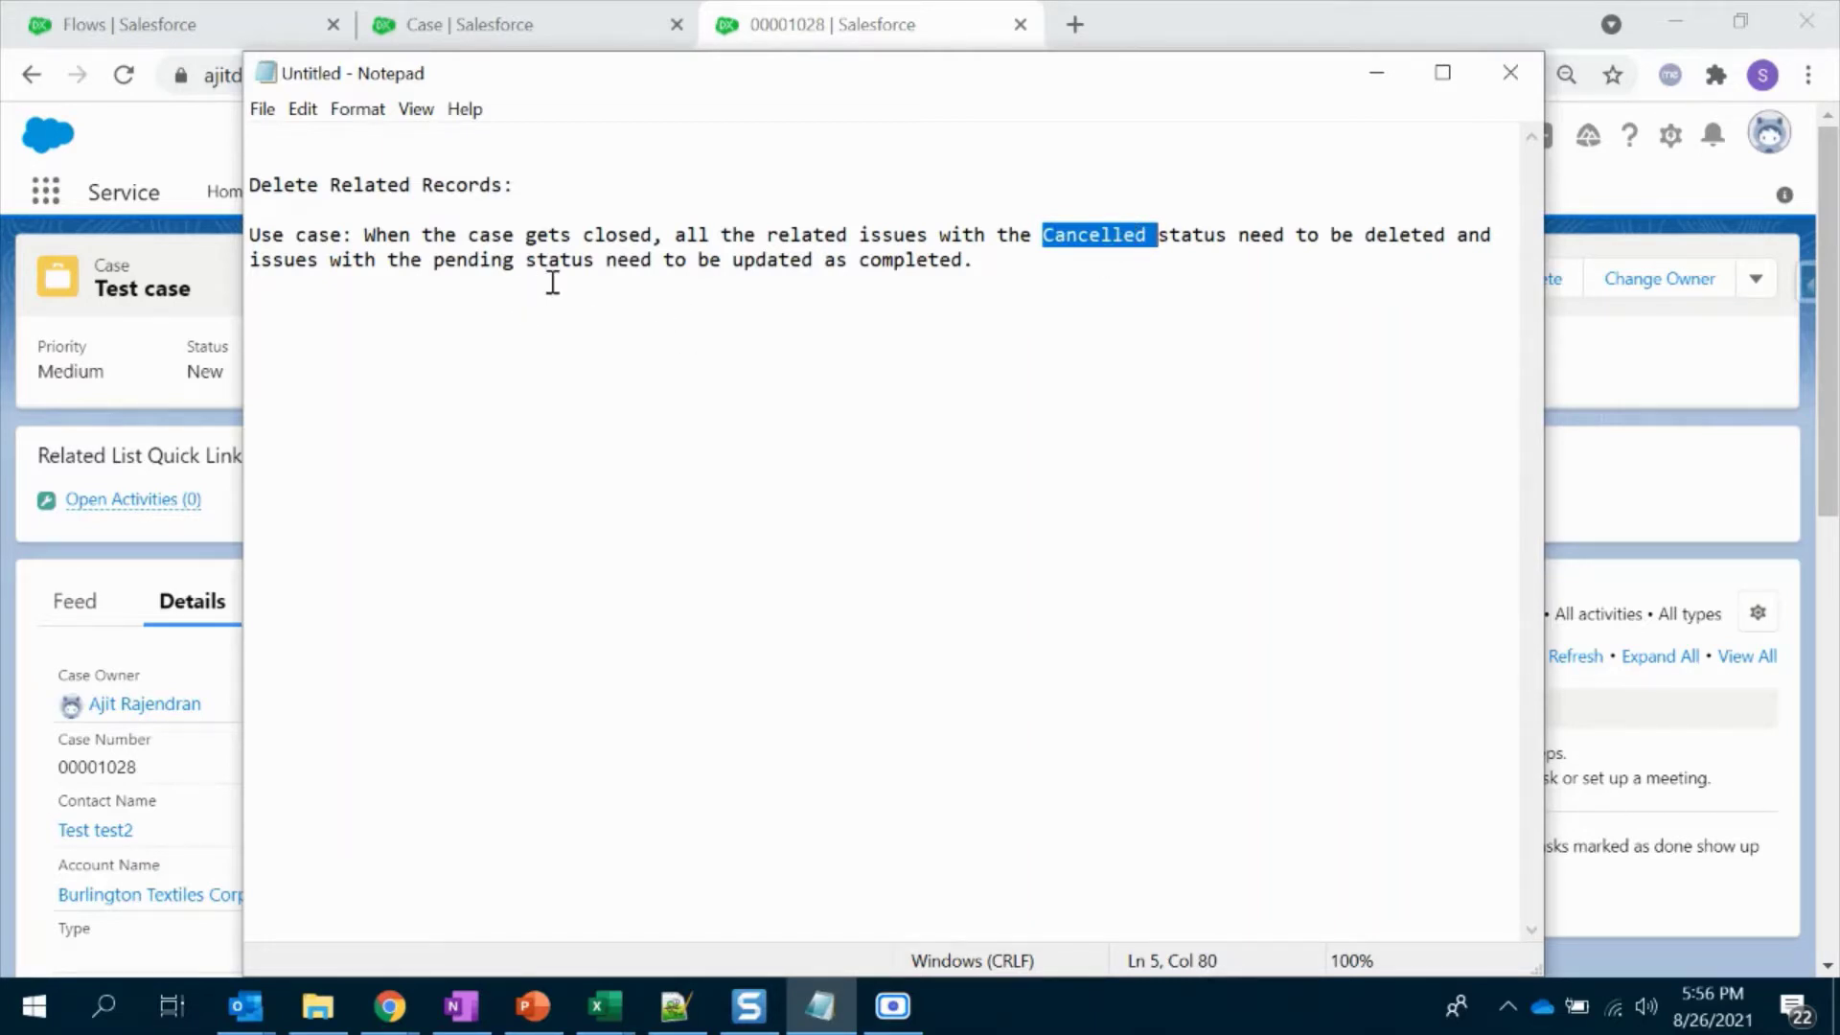
left_click(461, 260)
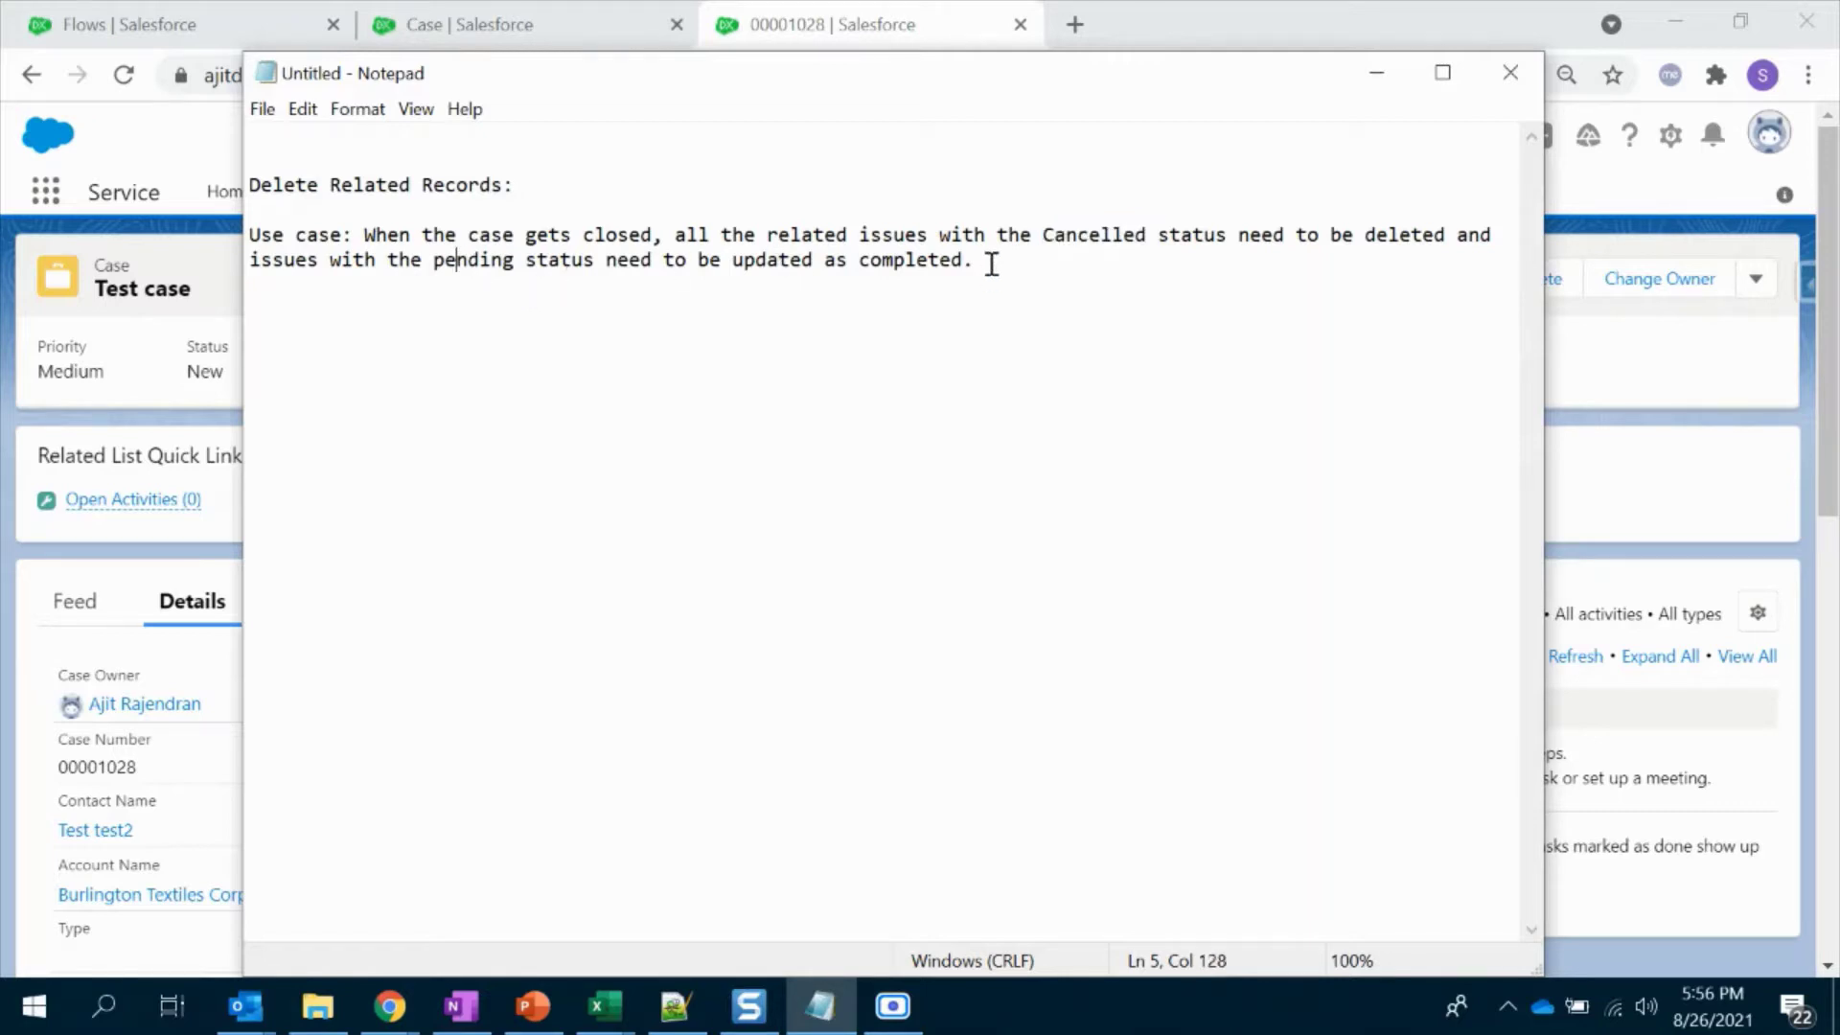
Step: Switch to the Test case record in Salesforce and examine the available Status options without saving
left_click(1603, 391)
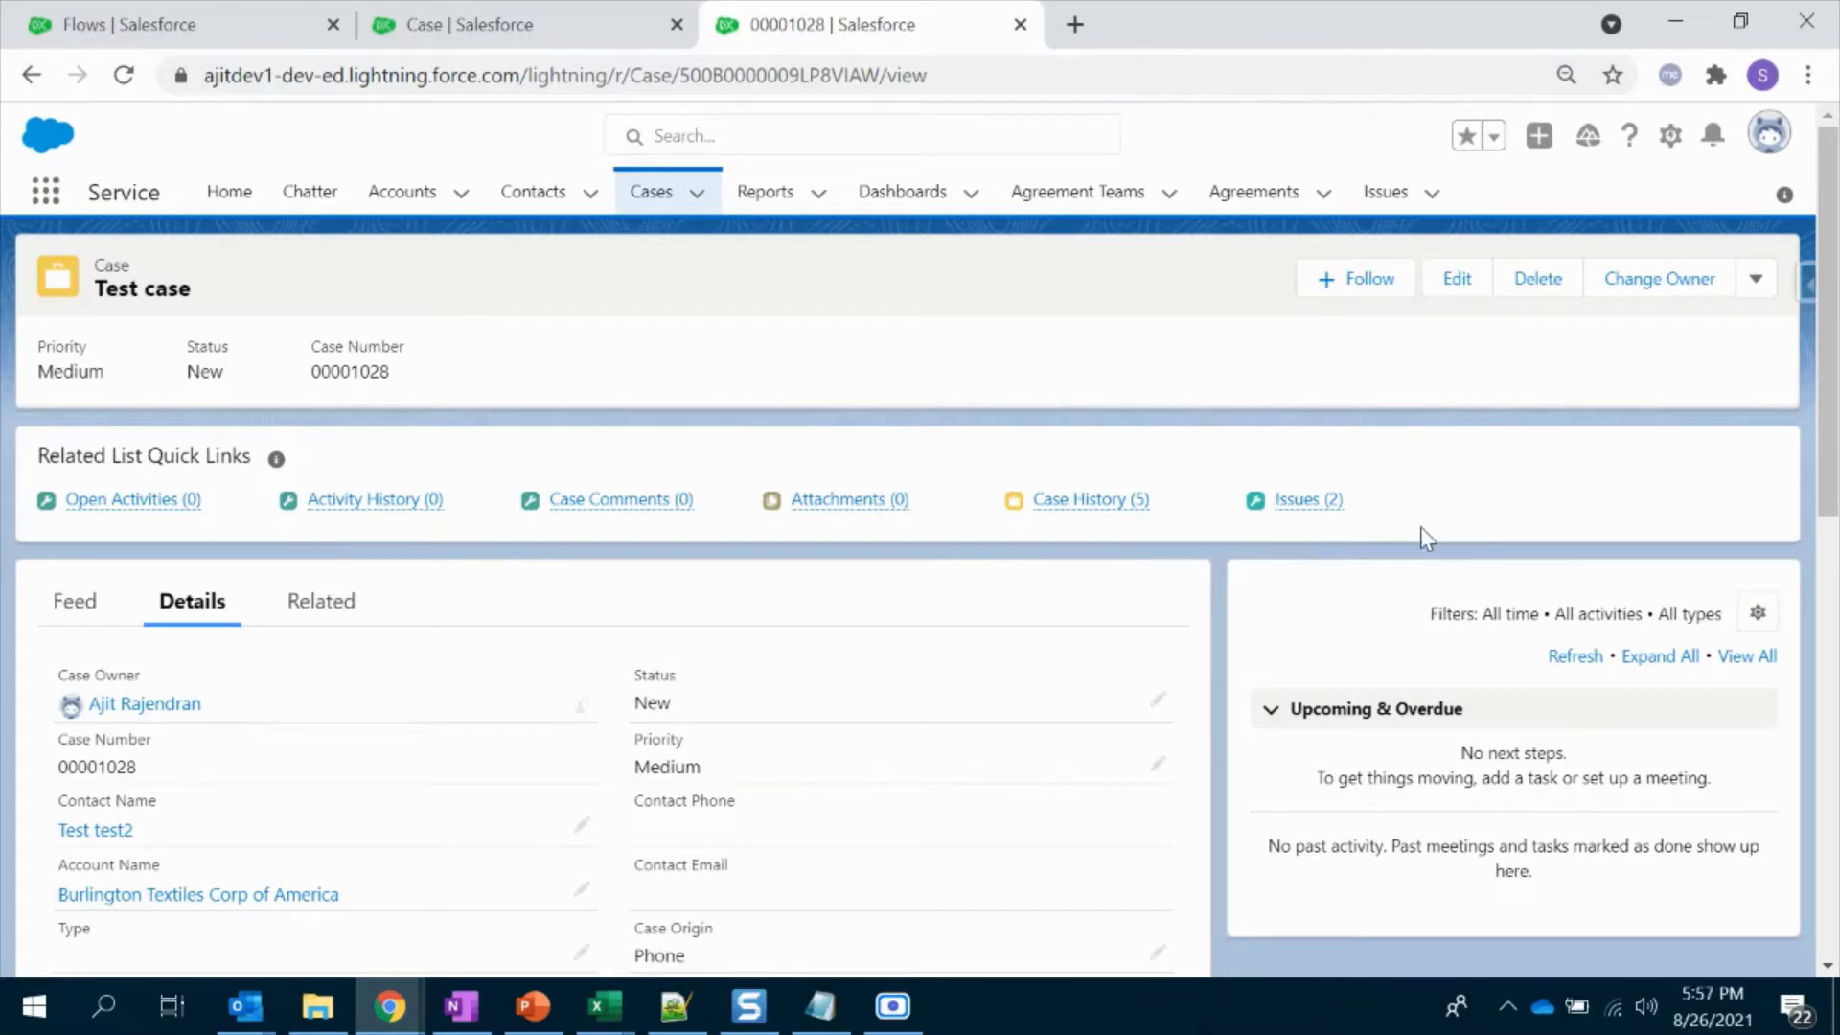
mouse_move(1300, 516)
double_click(687, 703)
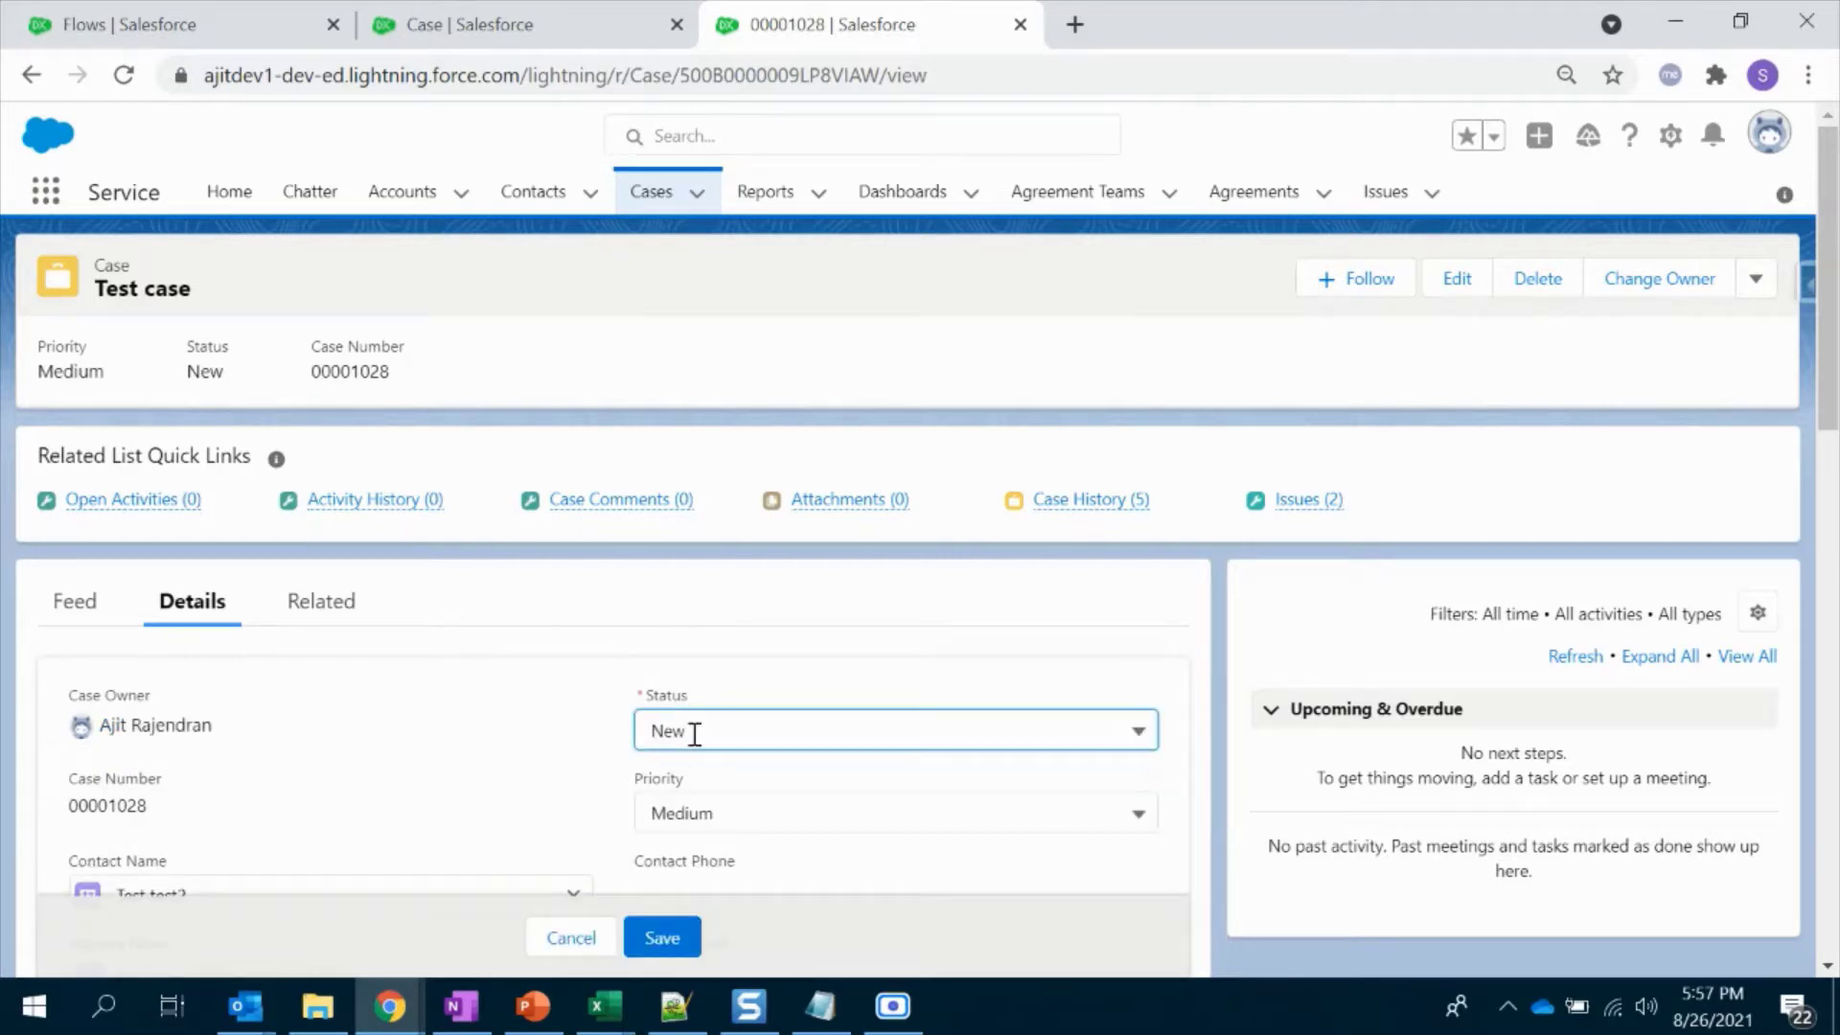
left_click(695, 733)
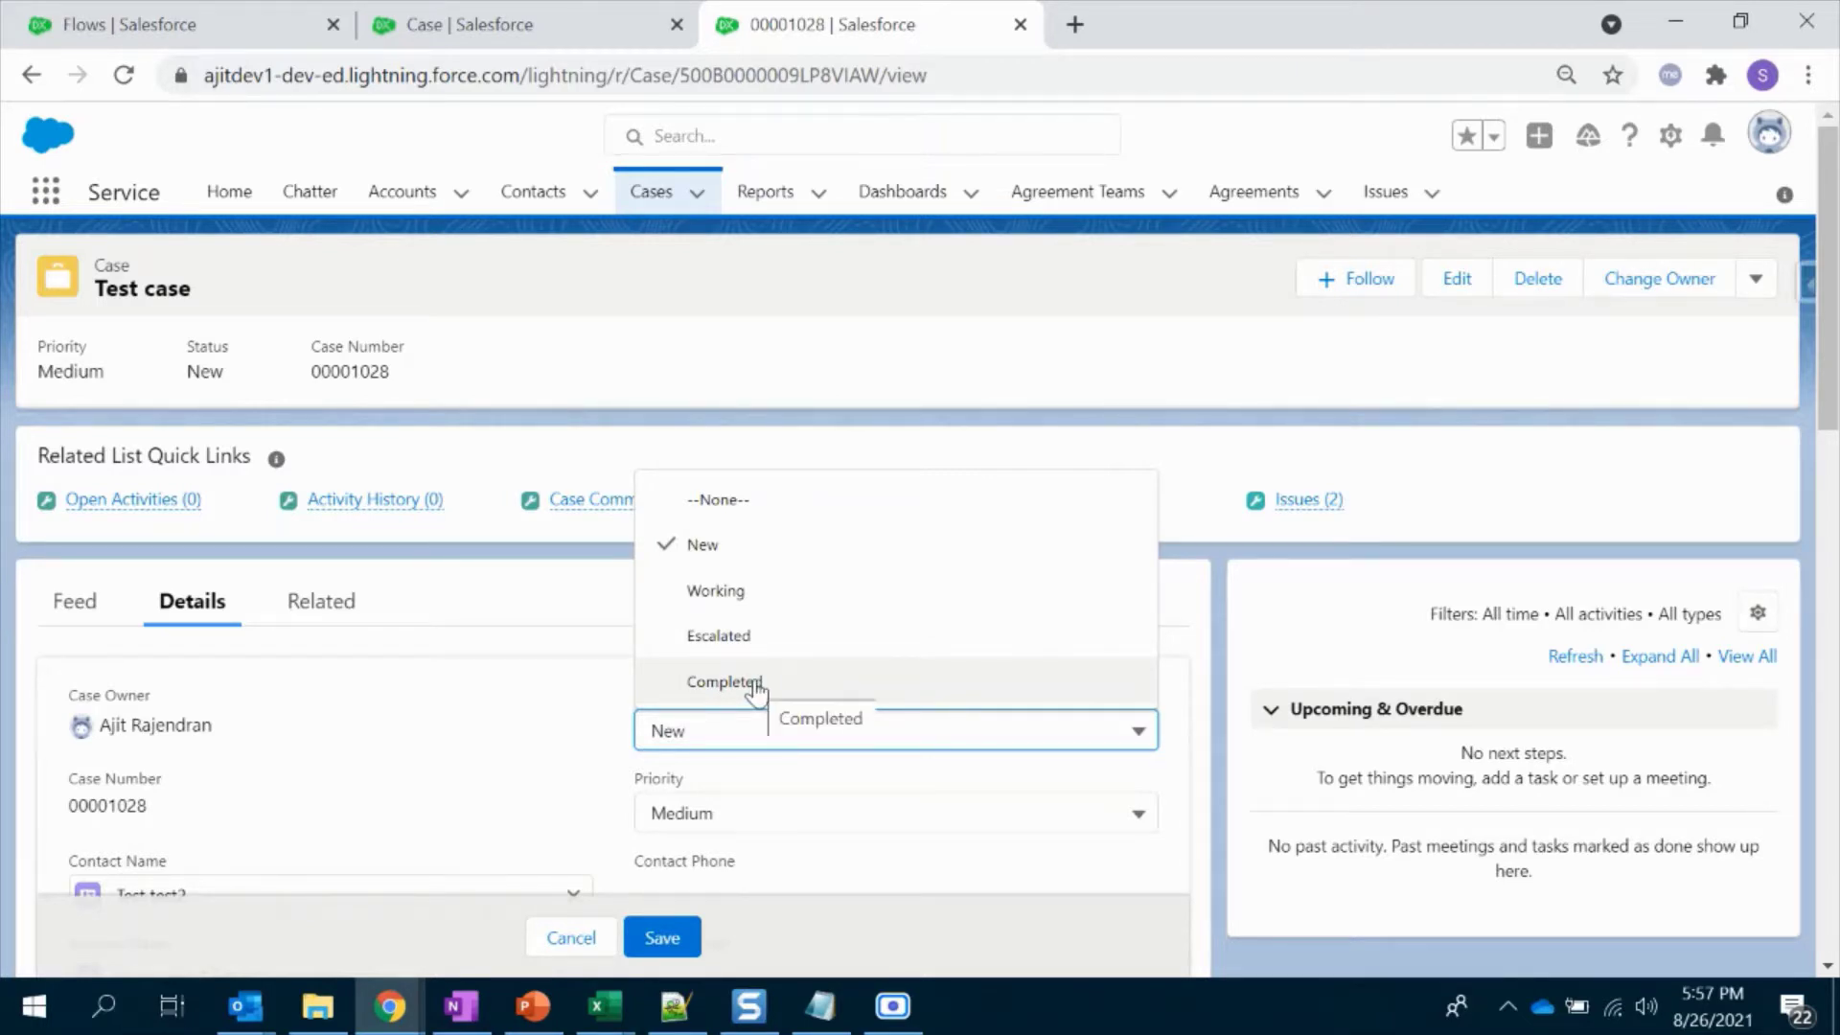
left_click(573, 937)
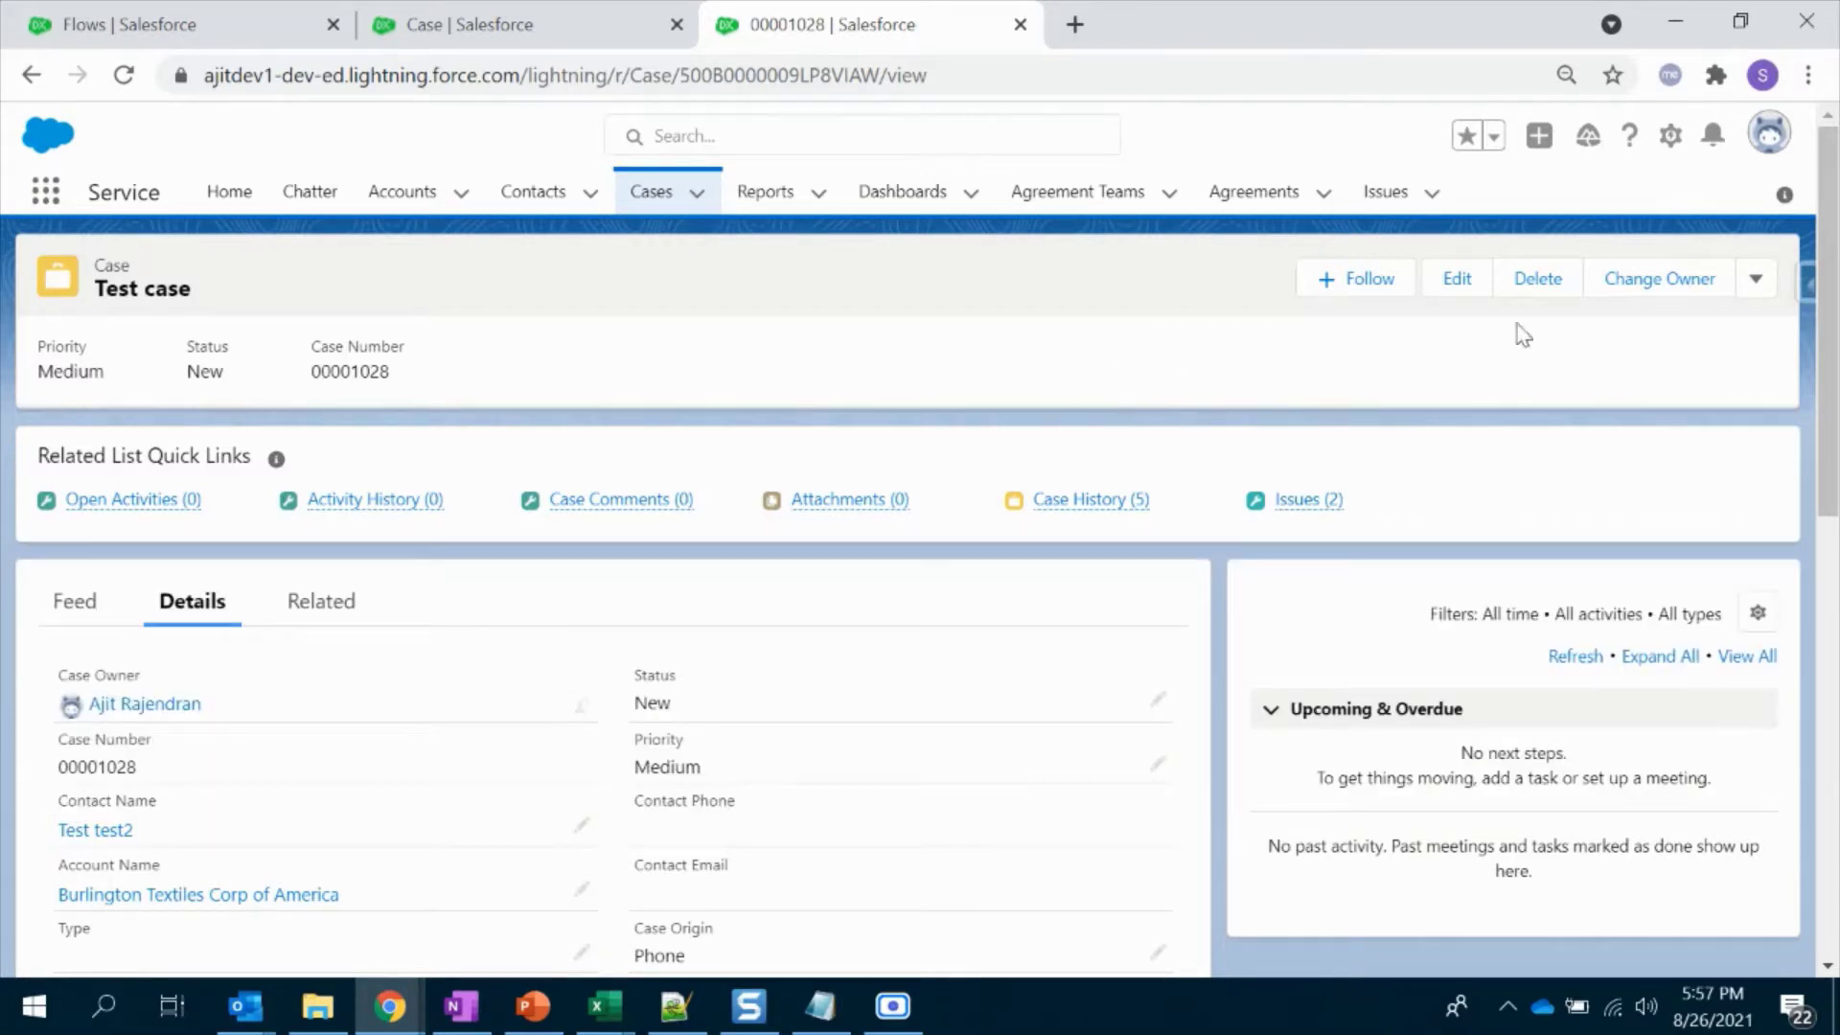
Step: Create a new Record-Triggered Flow from the Flows setup page using the Freeform layout
left_click(69, 14)
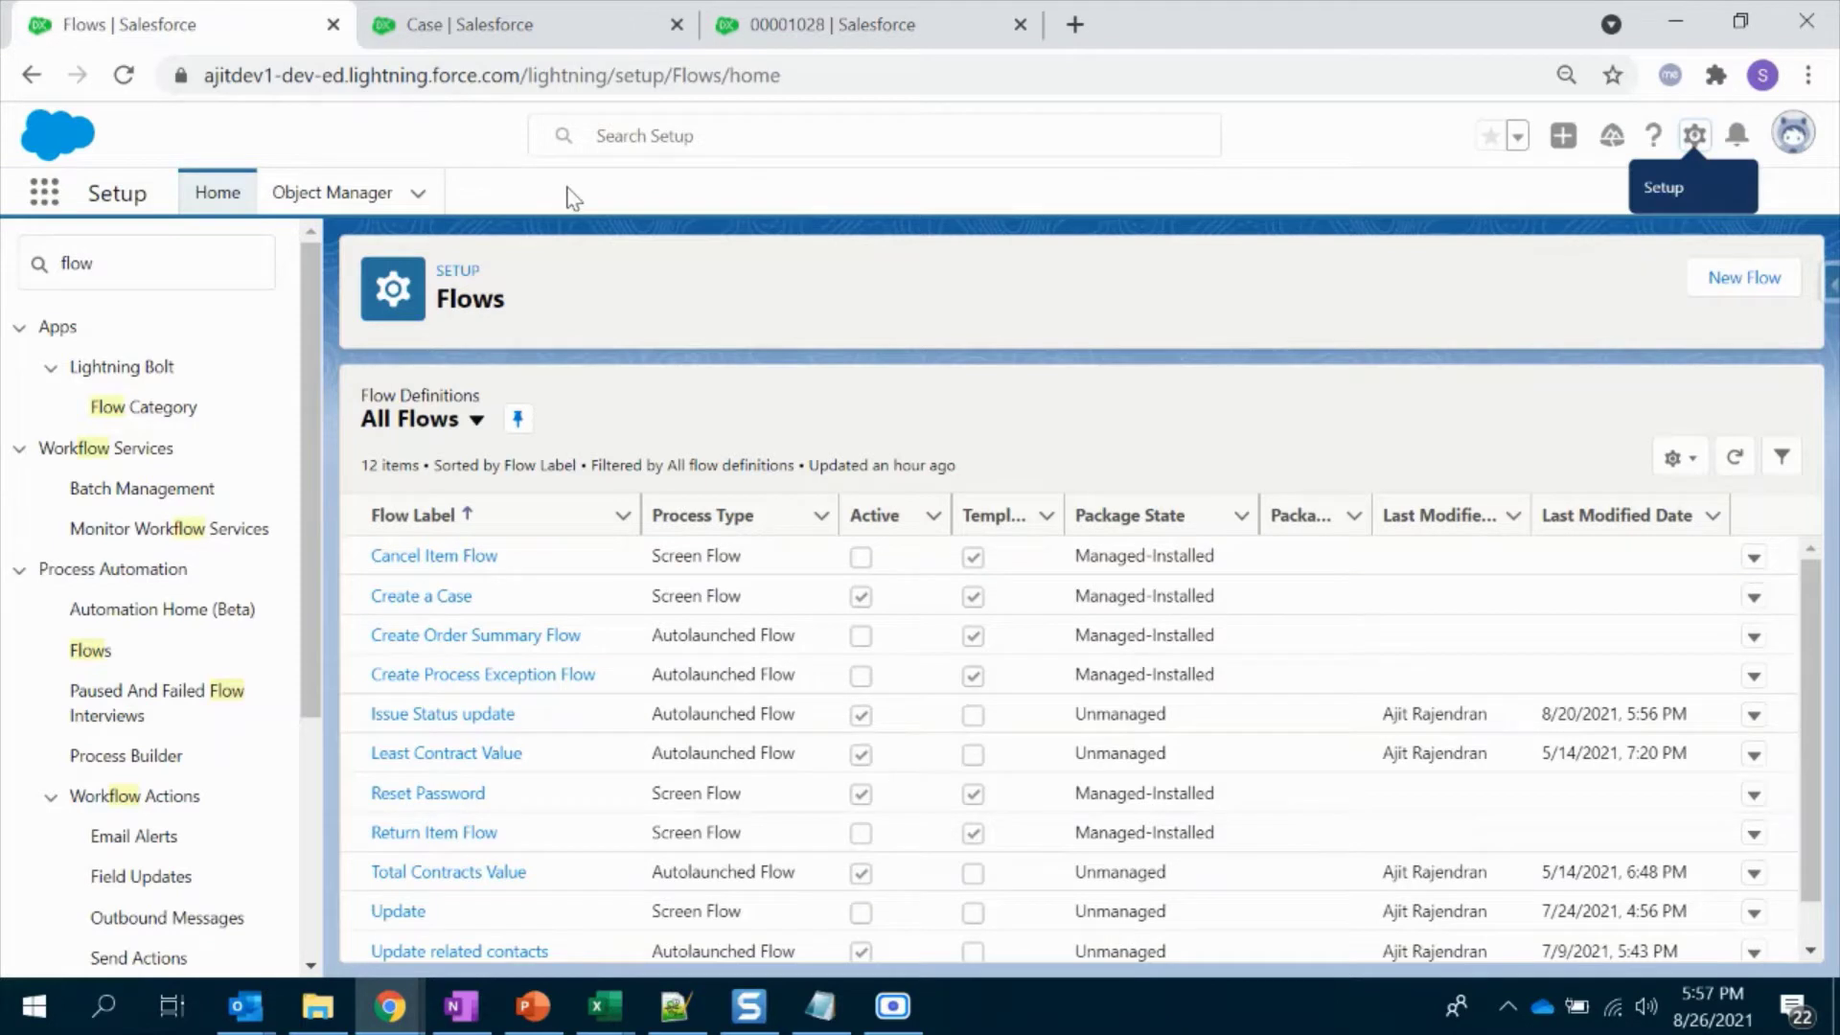
left_click(1733, 286)
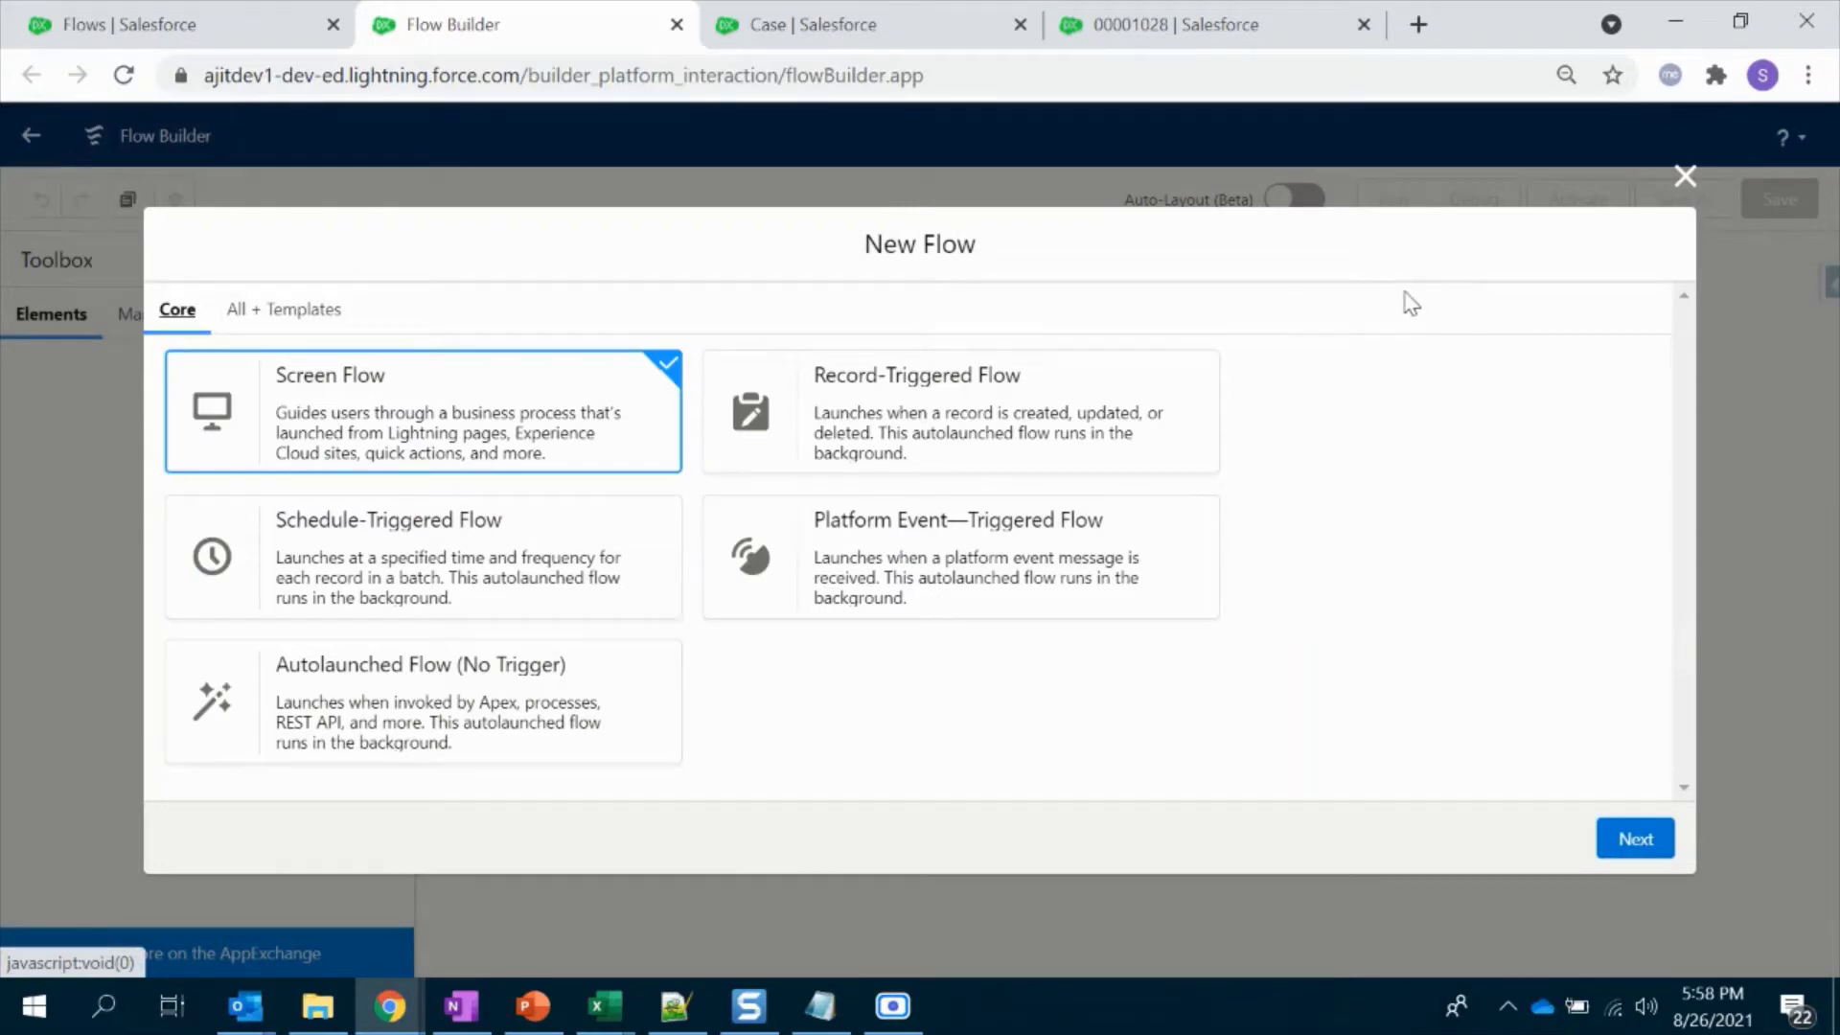
left_click(977, 398)
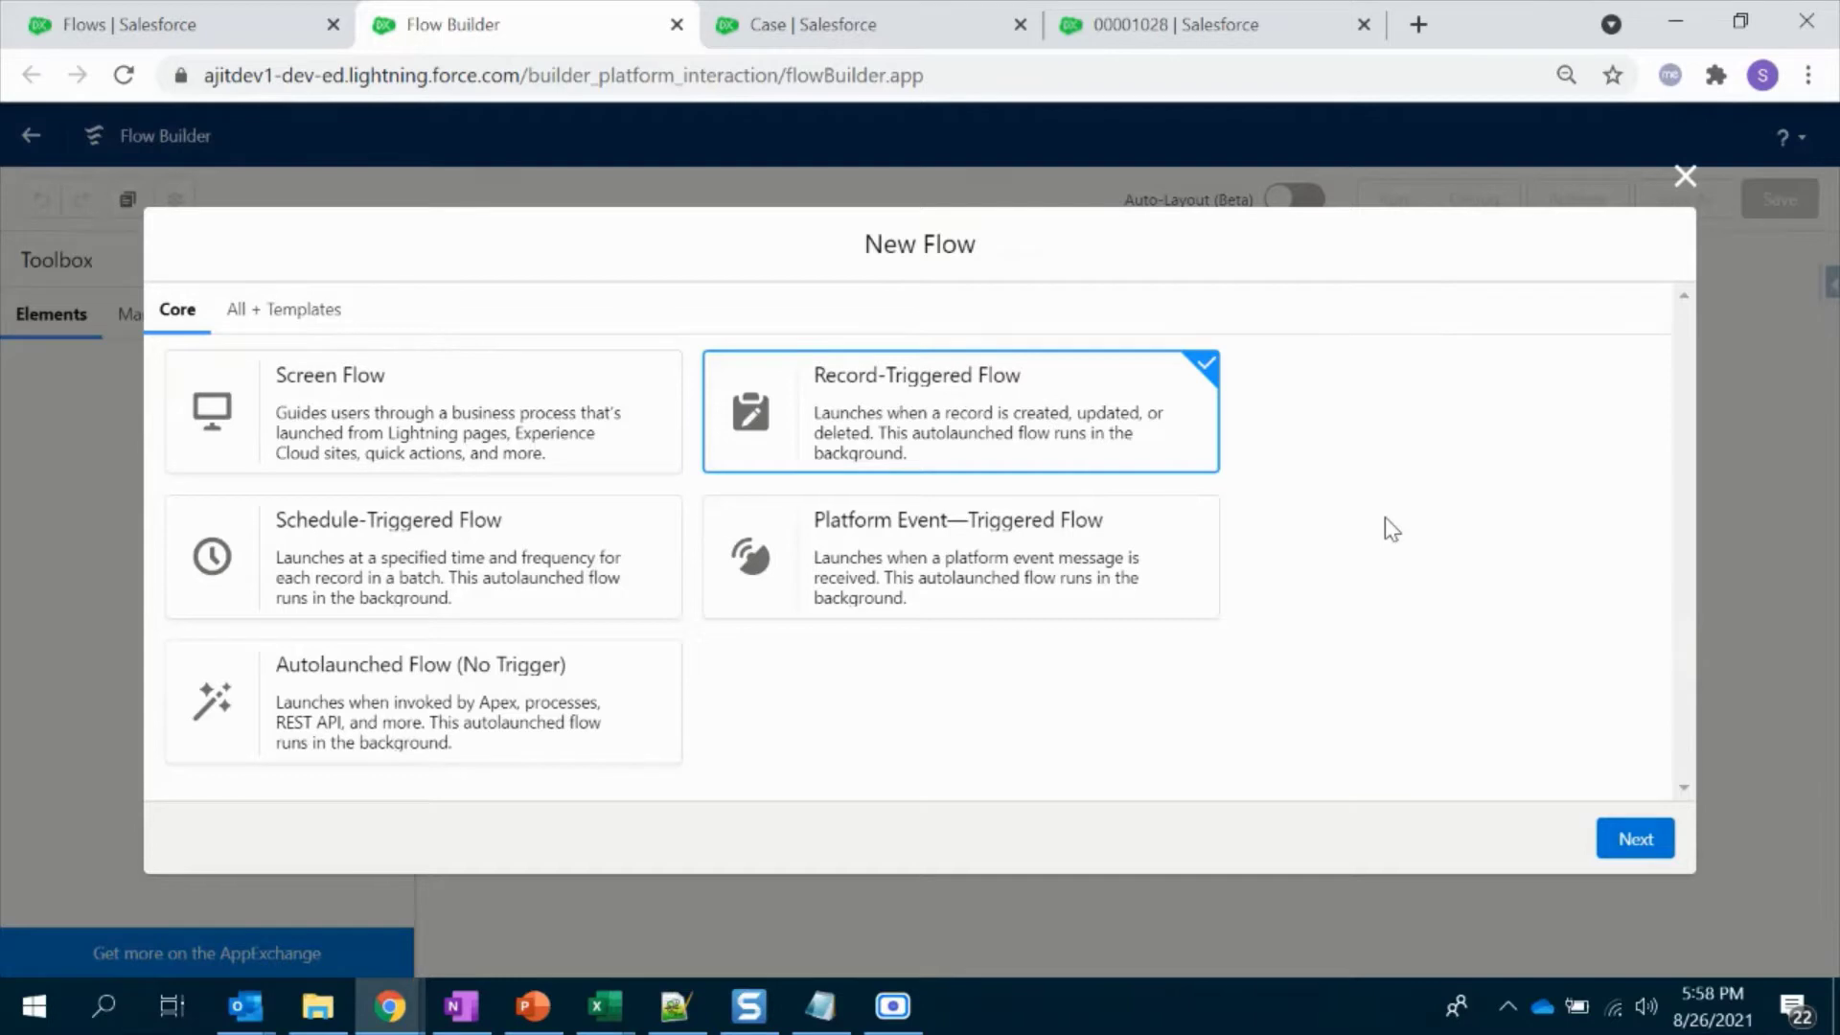
left_click(1636, 837)
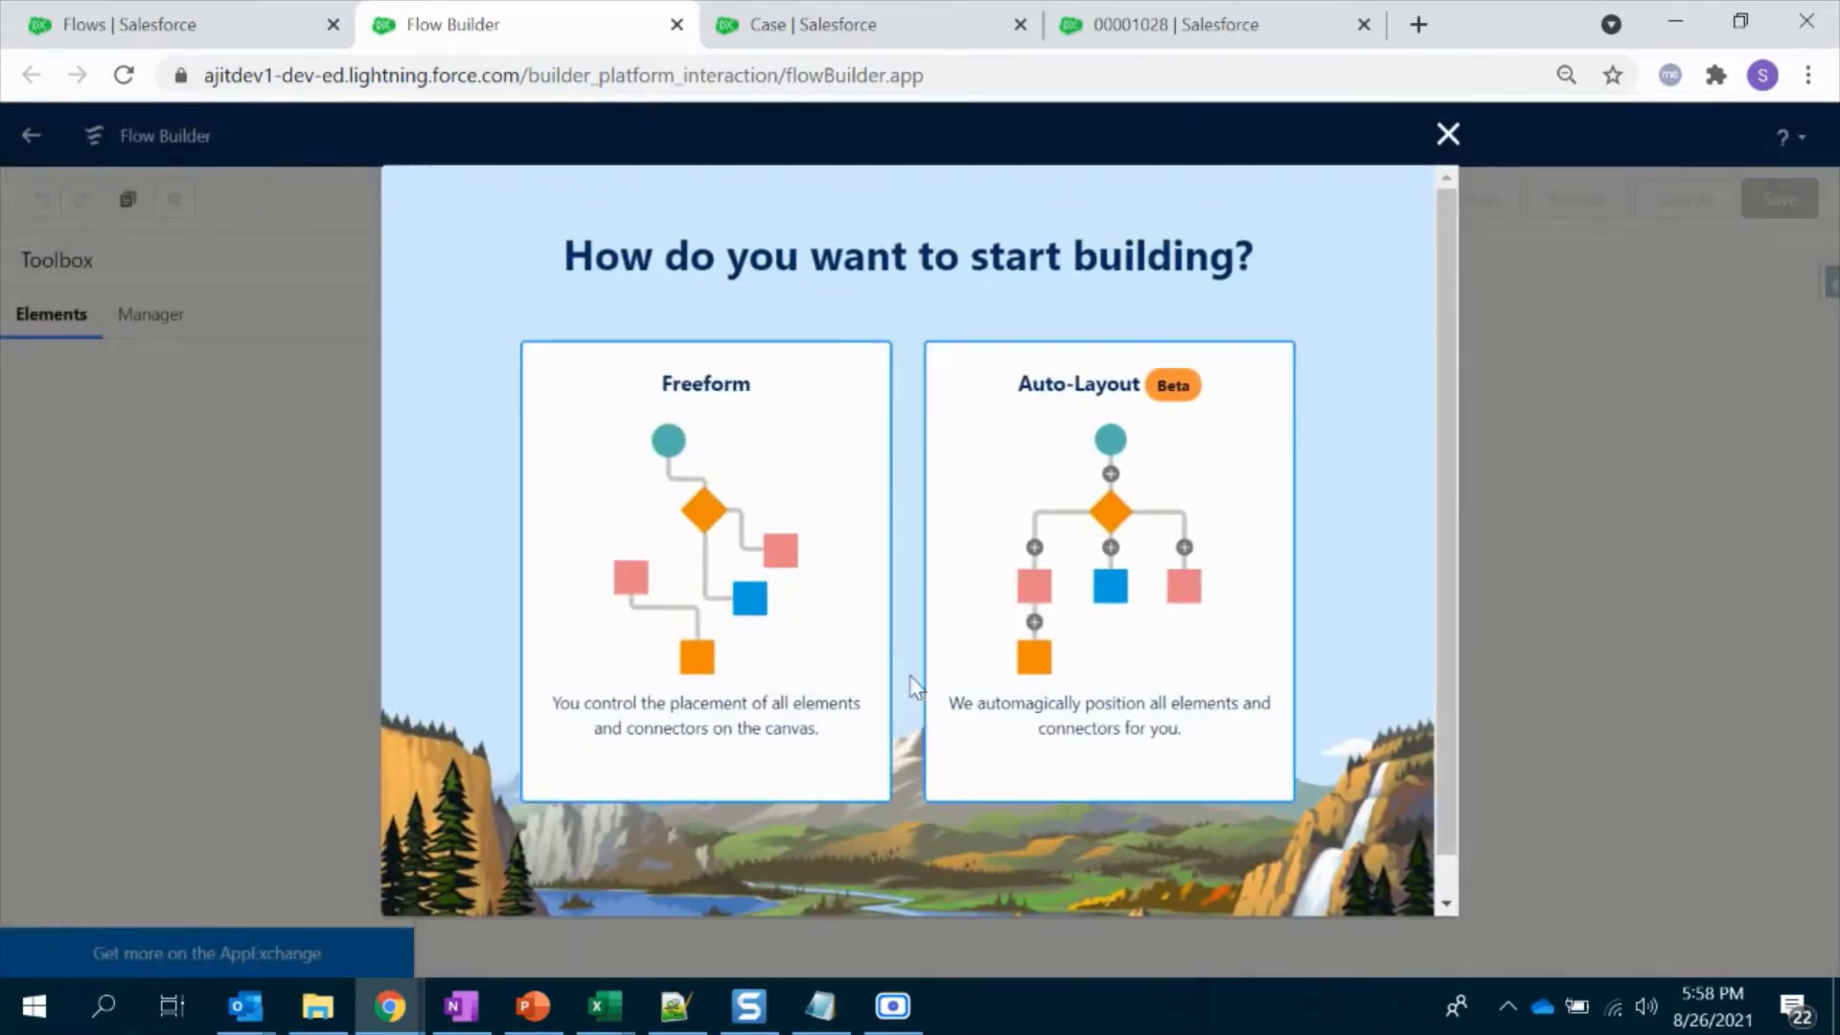
left_click(726, 637)
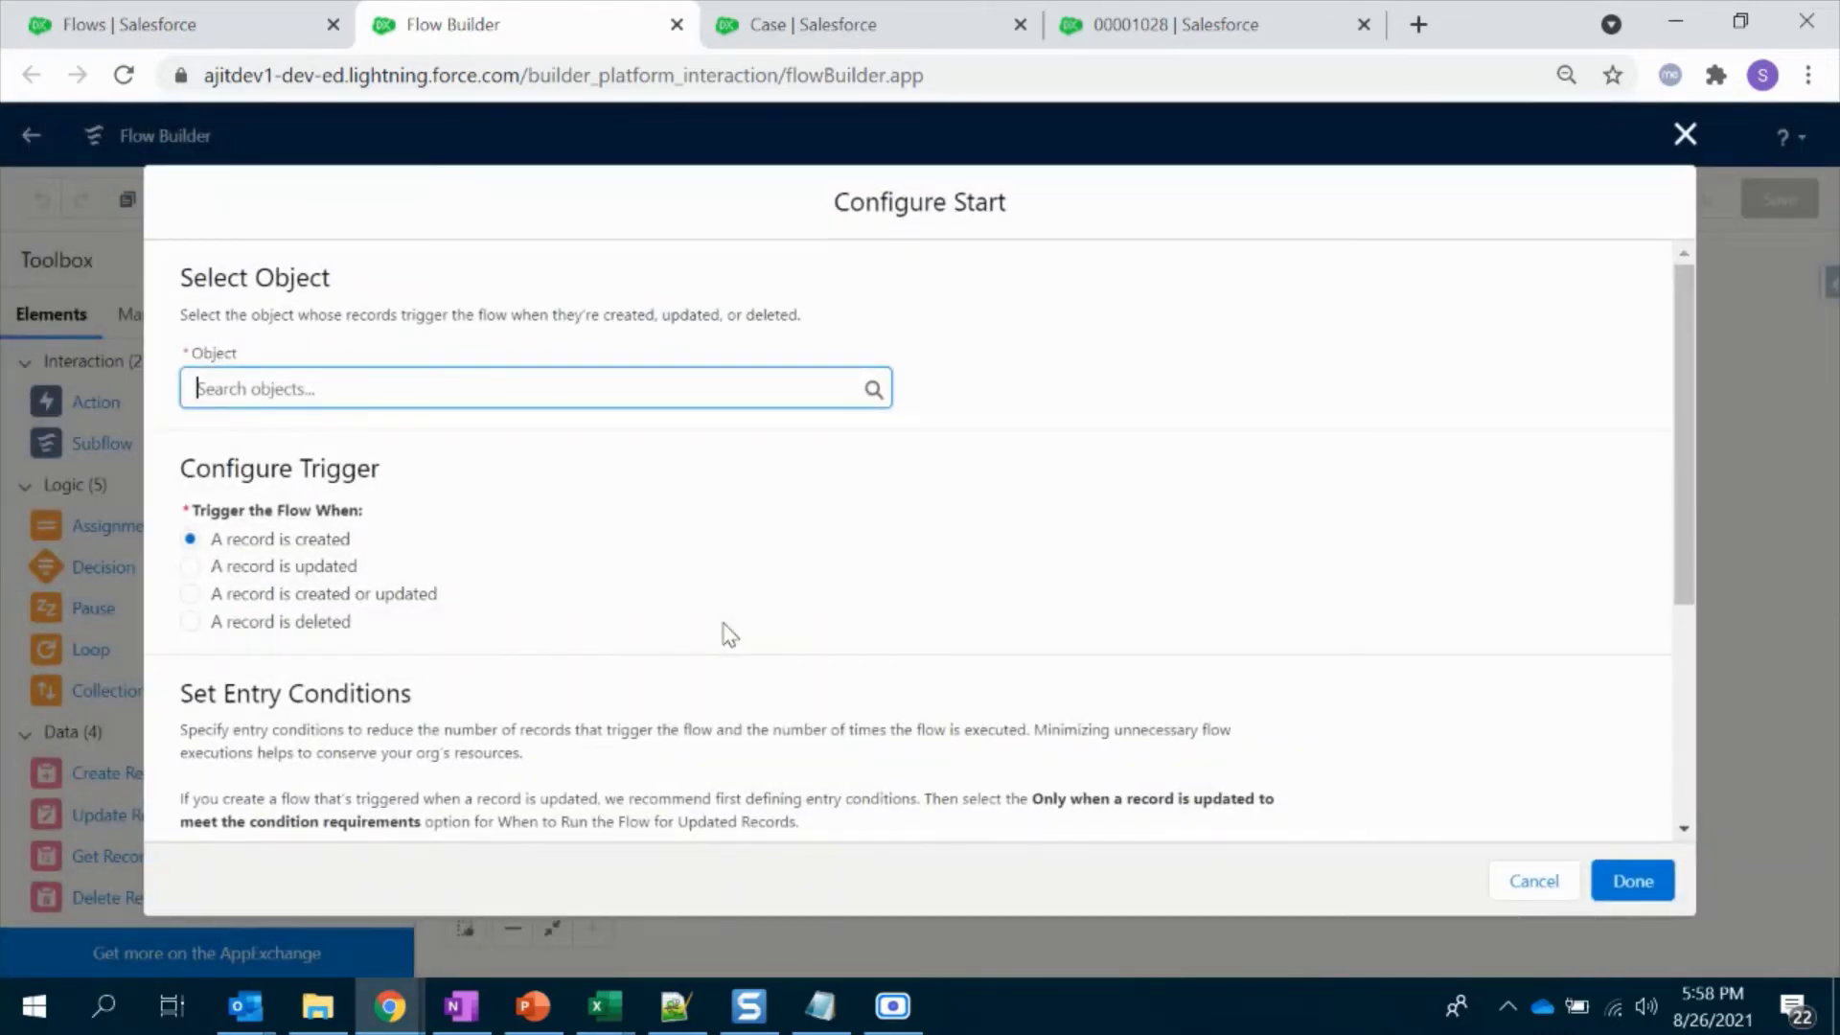
Step: Set the flow to trigger when a record is created or updated
scroll(774, 663, "down", 2)
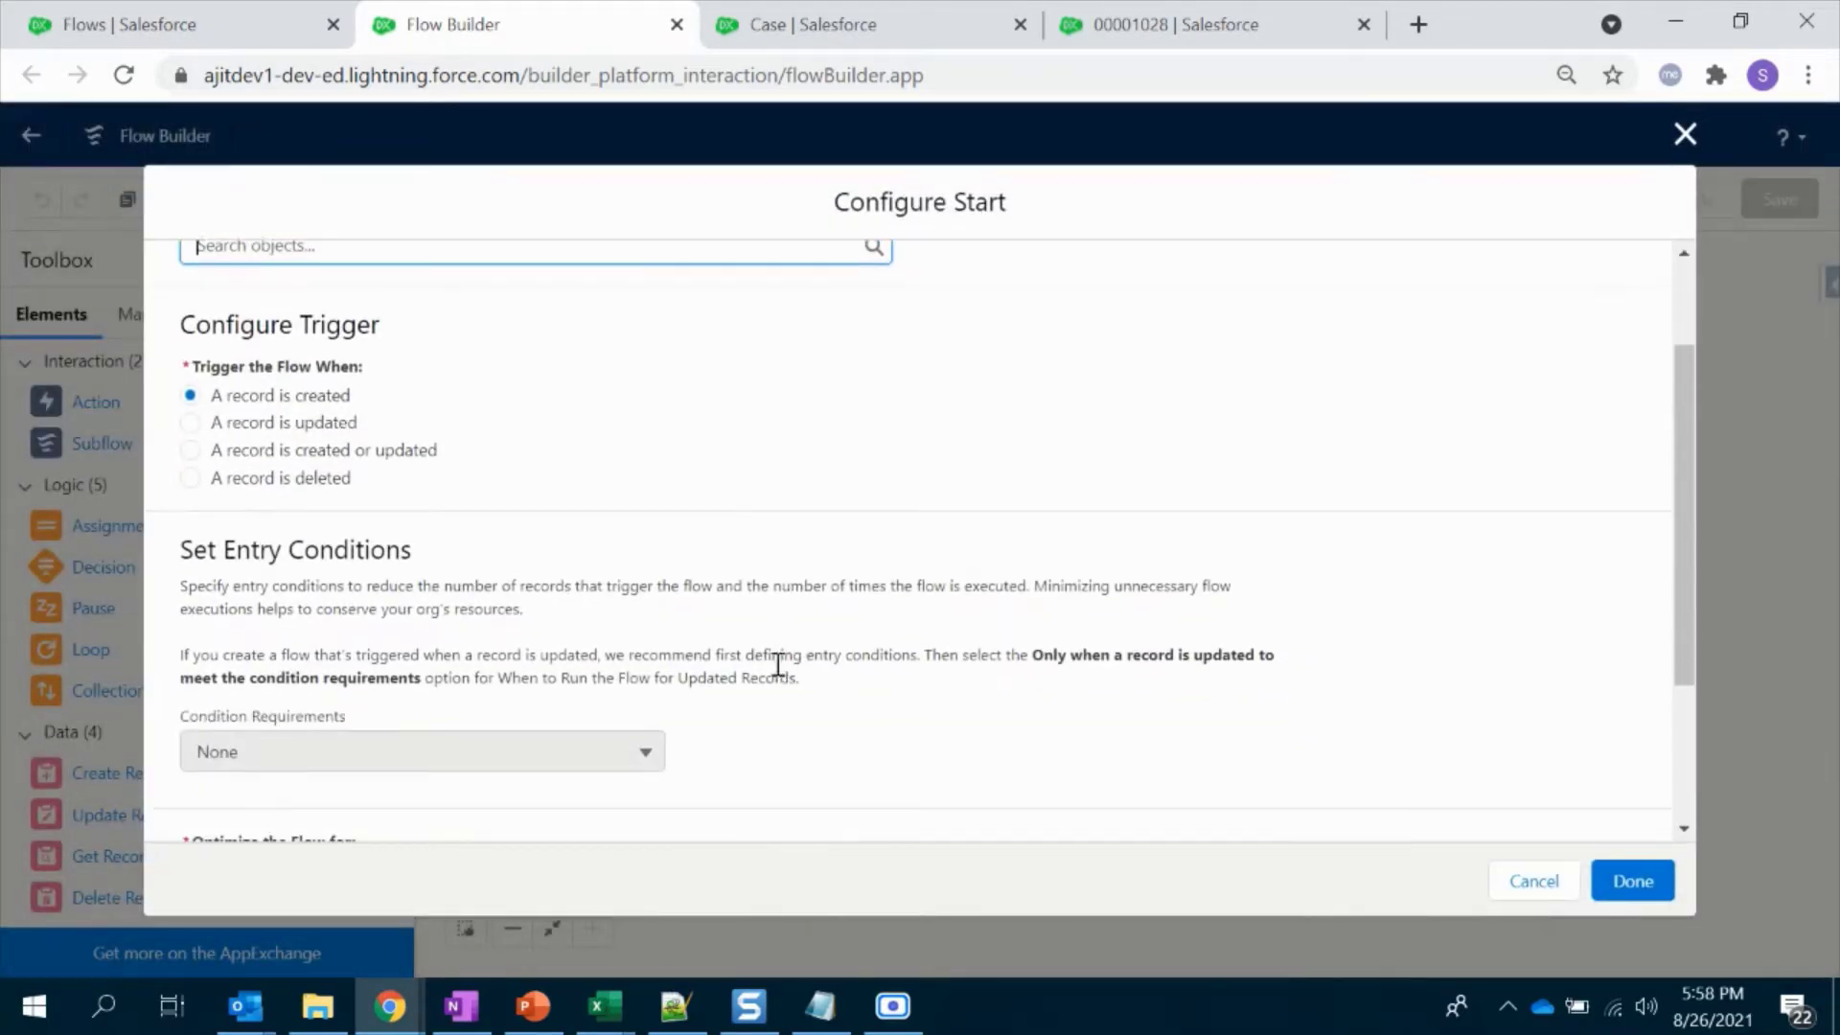
scroll(774, 663, "up", 2)
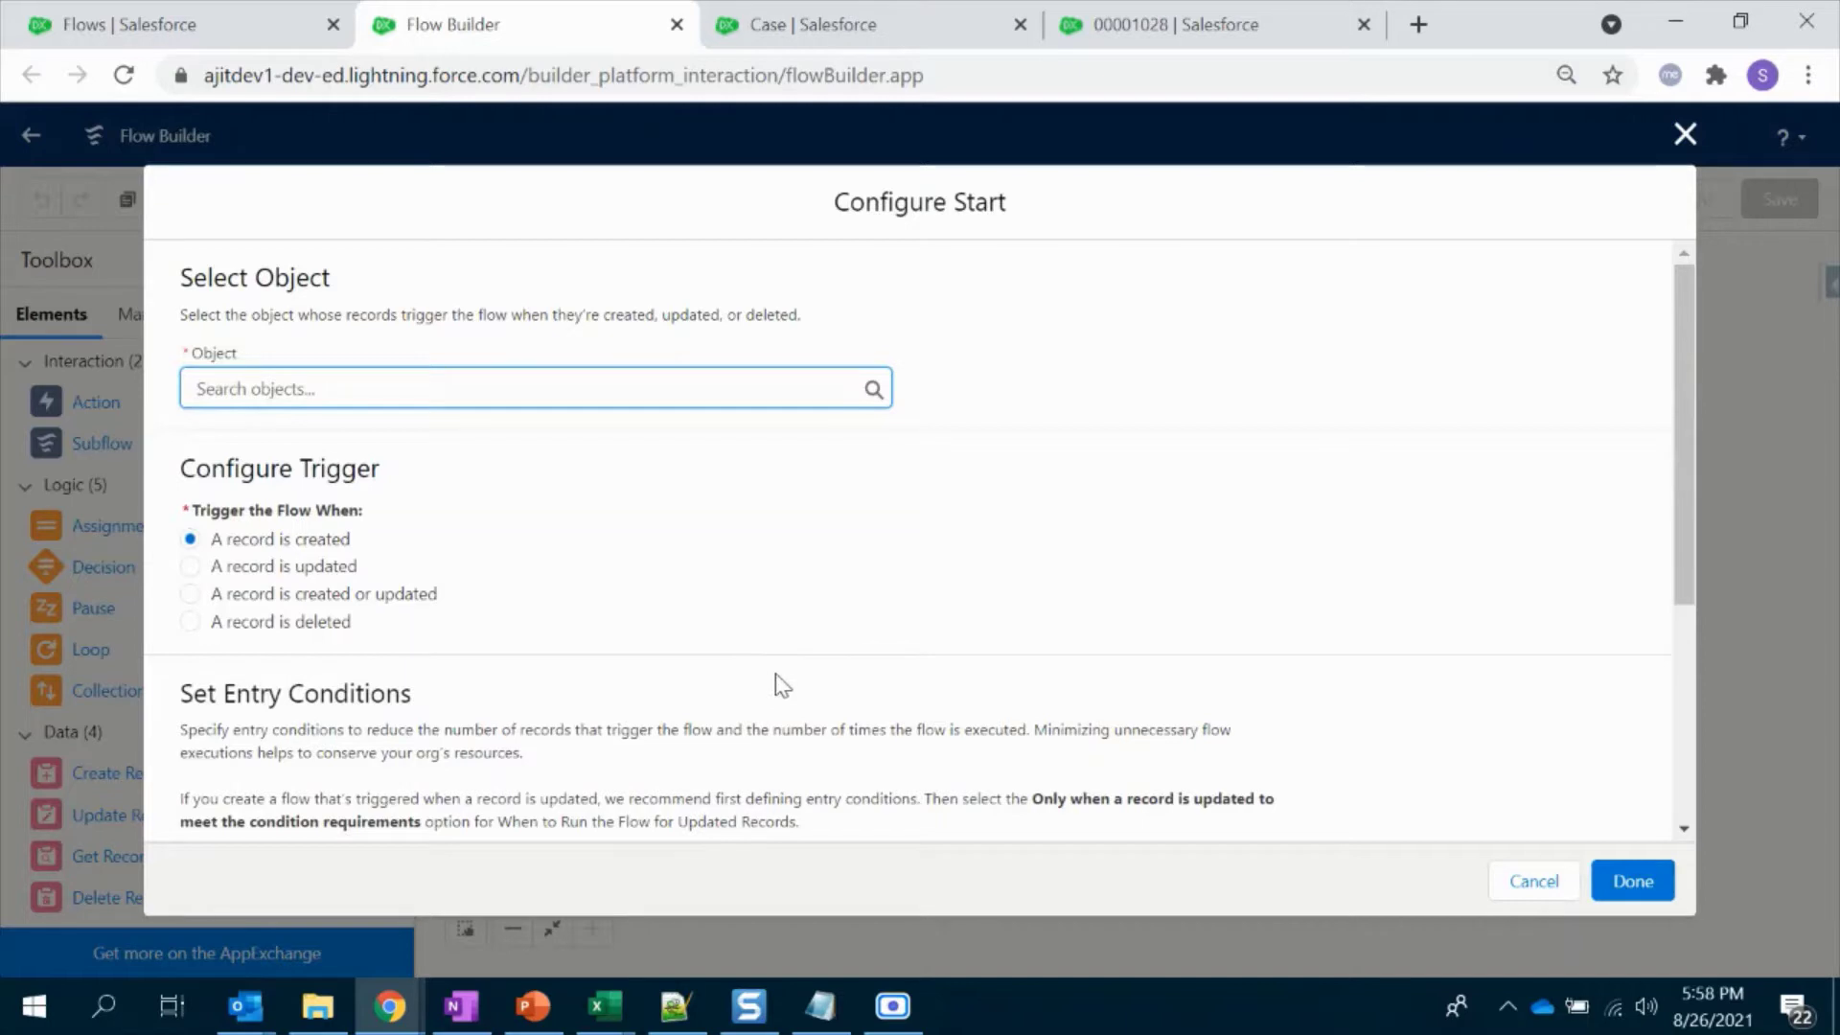
scroll(783, 685, "down", 4)
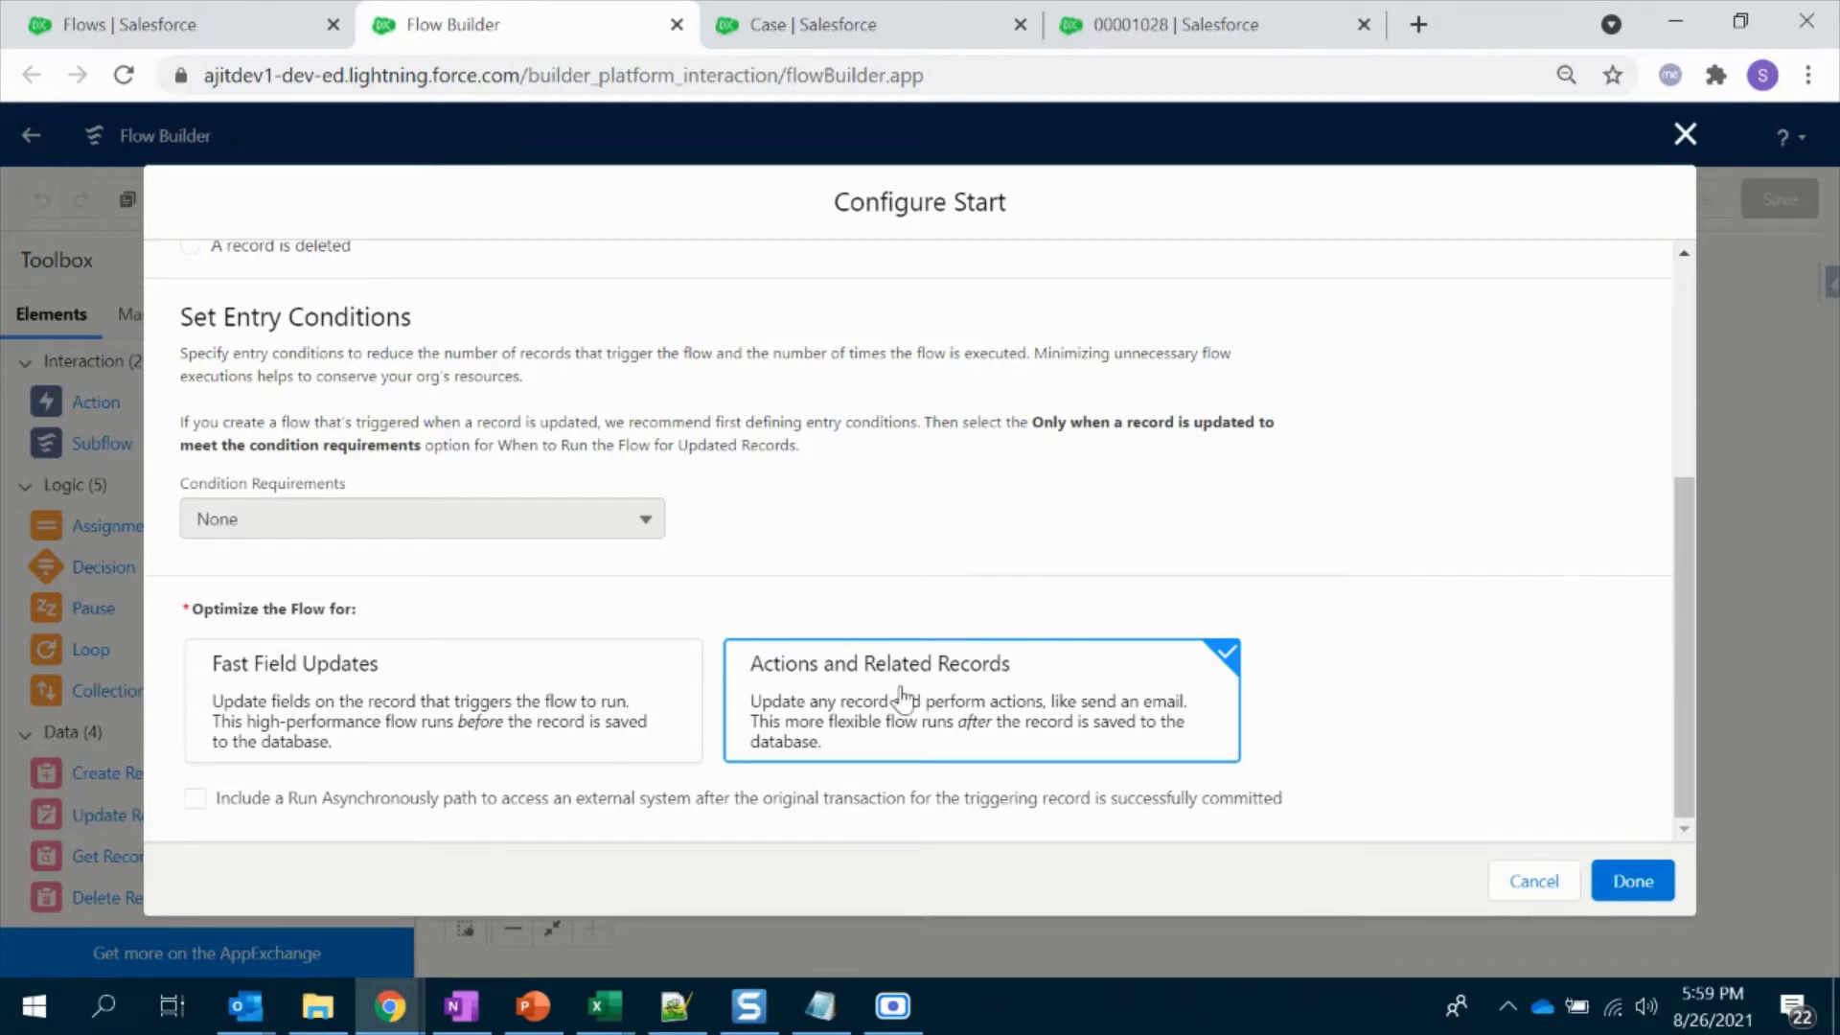
scroll(901, 694, "up", 4)
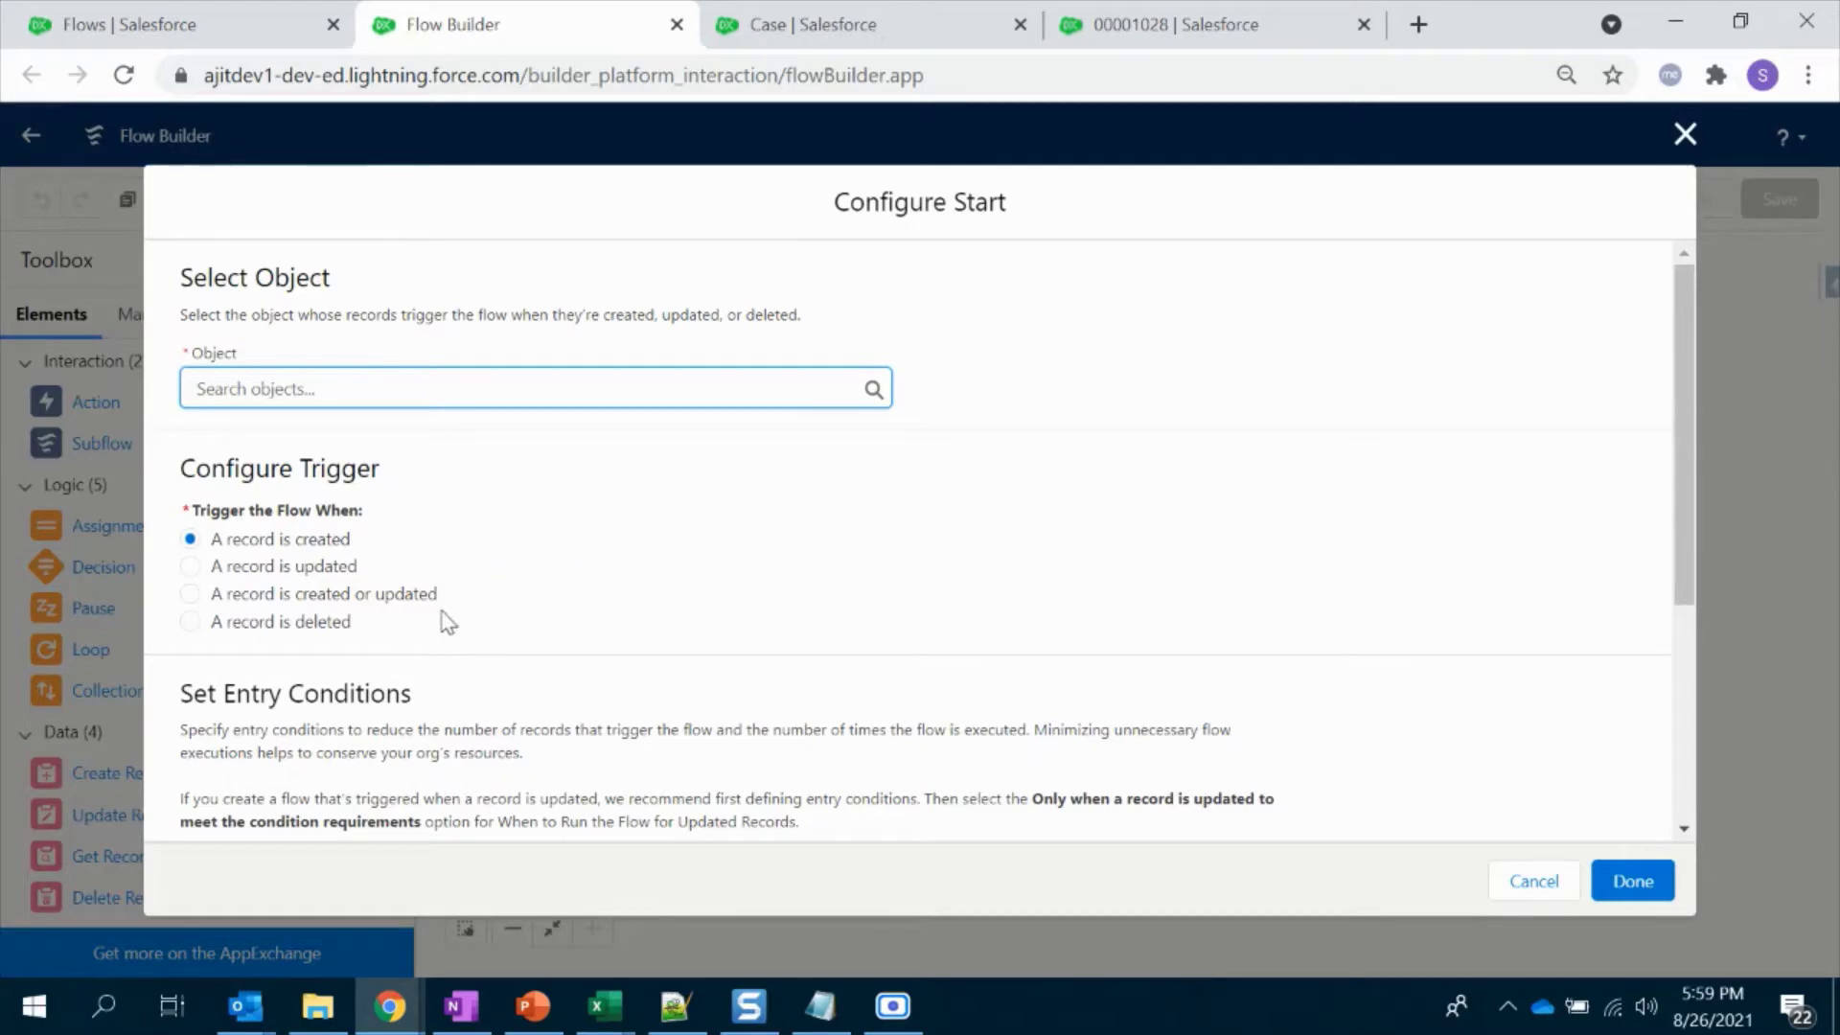
scroll(418, 612, "down", 4)
scroll(431, 611, "up", 4)
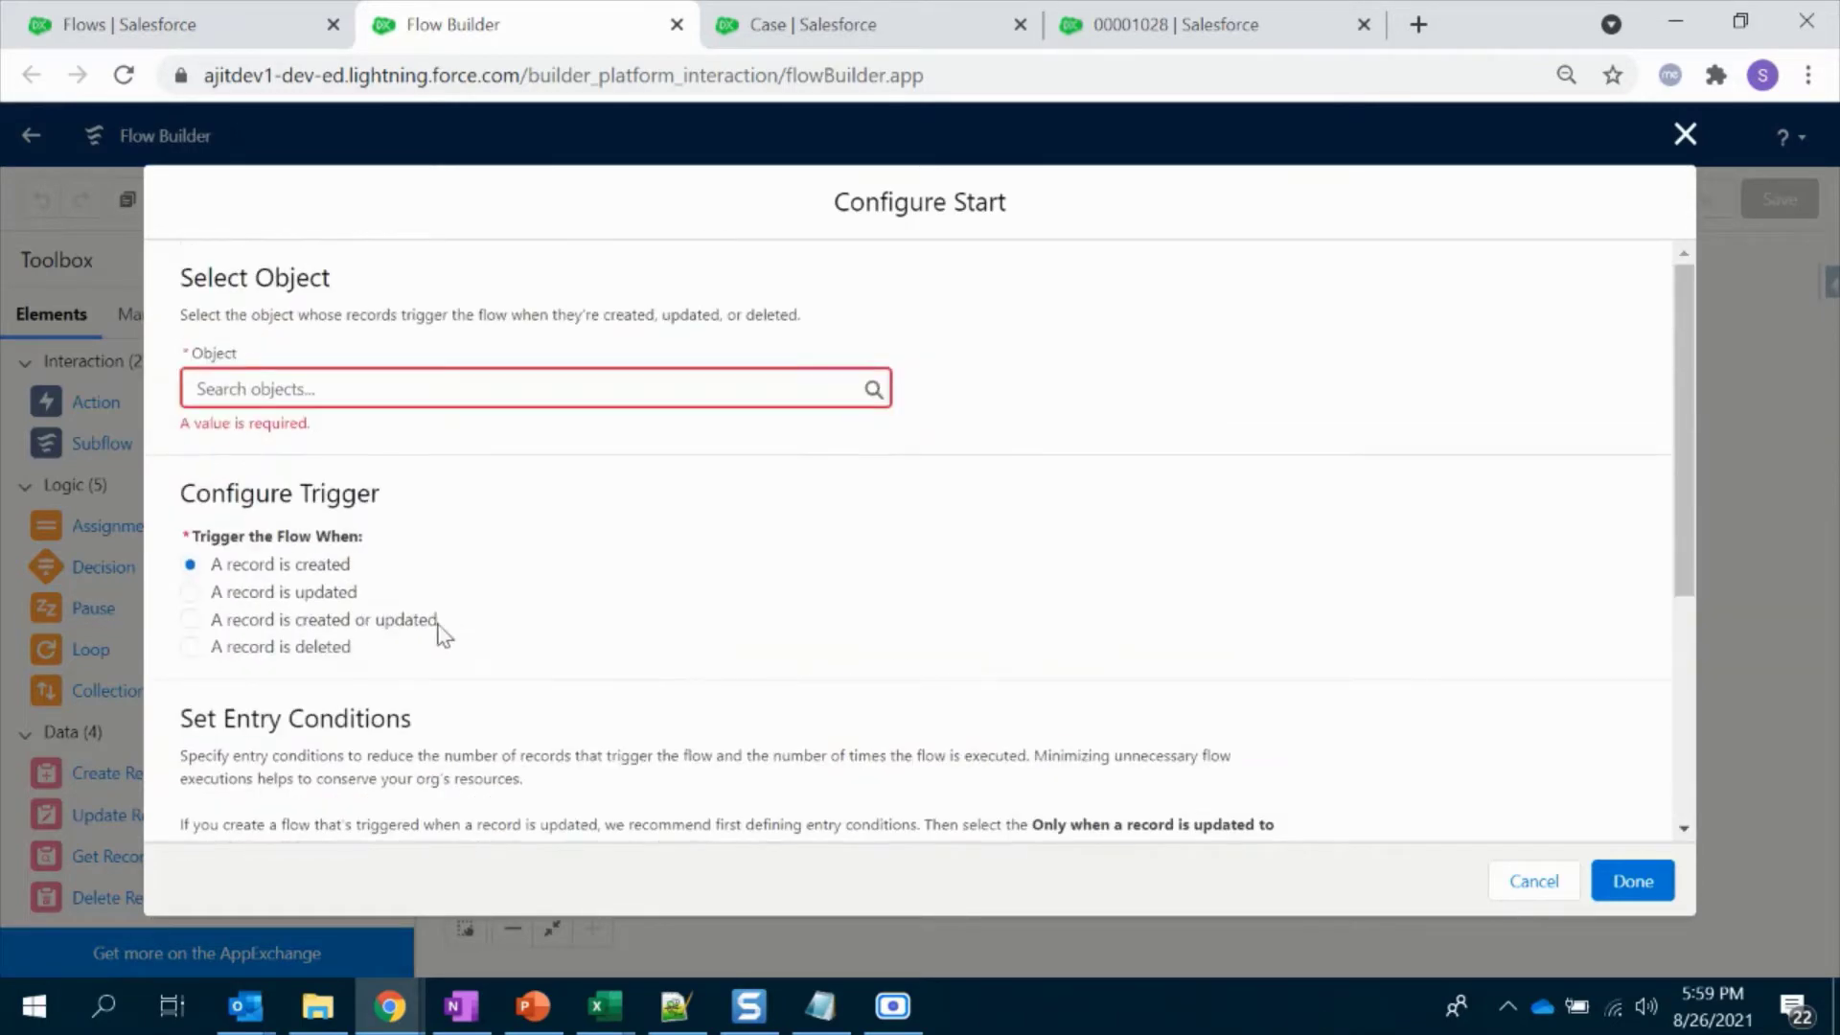
left_click(347, 620)
Step: Choose Case as the object whose records trigger the flow
scroll(349, 628, "down", 4)
scroll(353, 623, "up", 3)
left_click(325, 393)
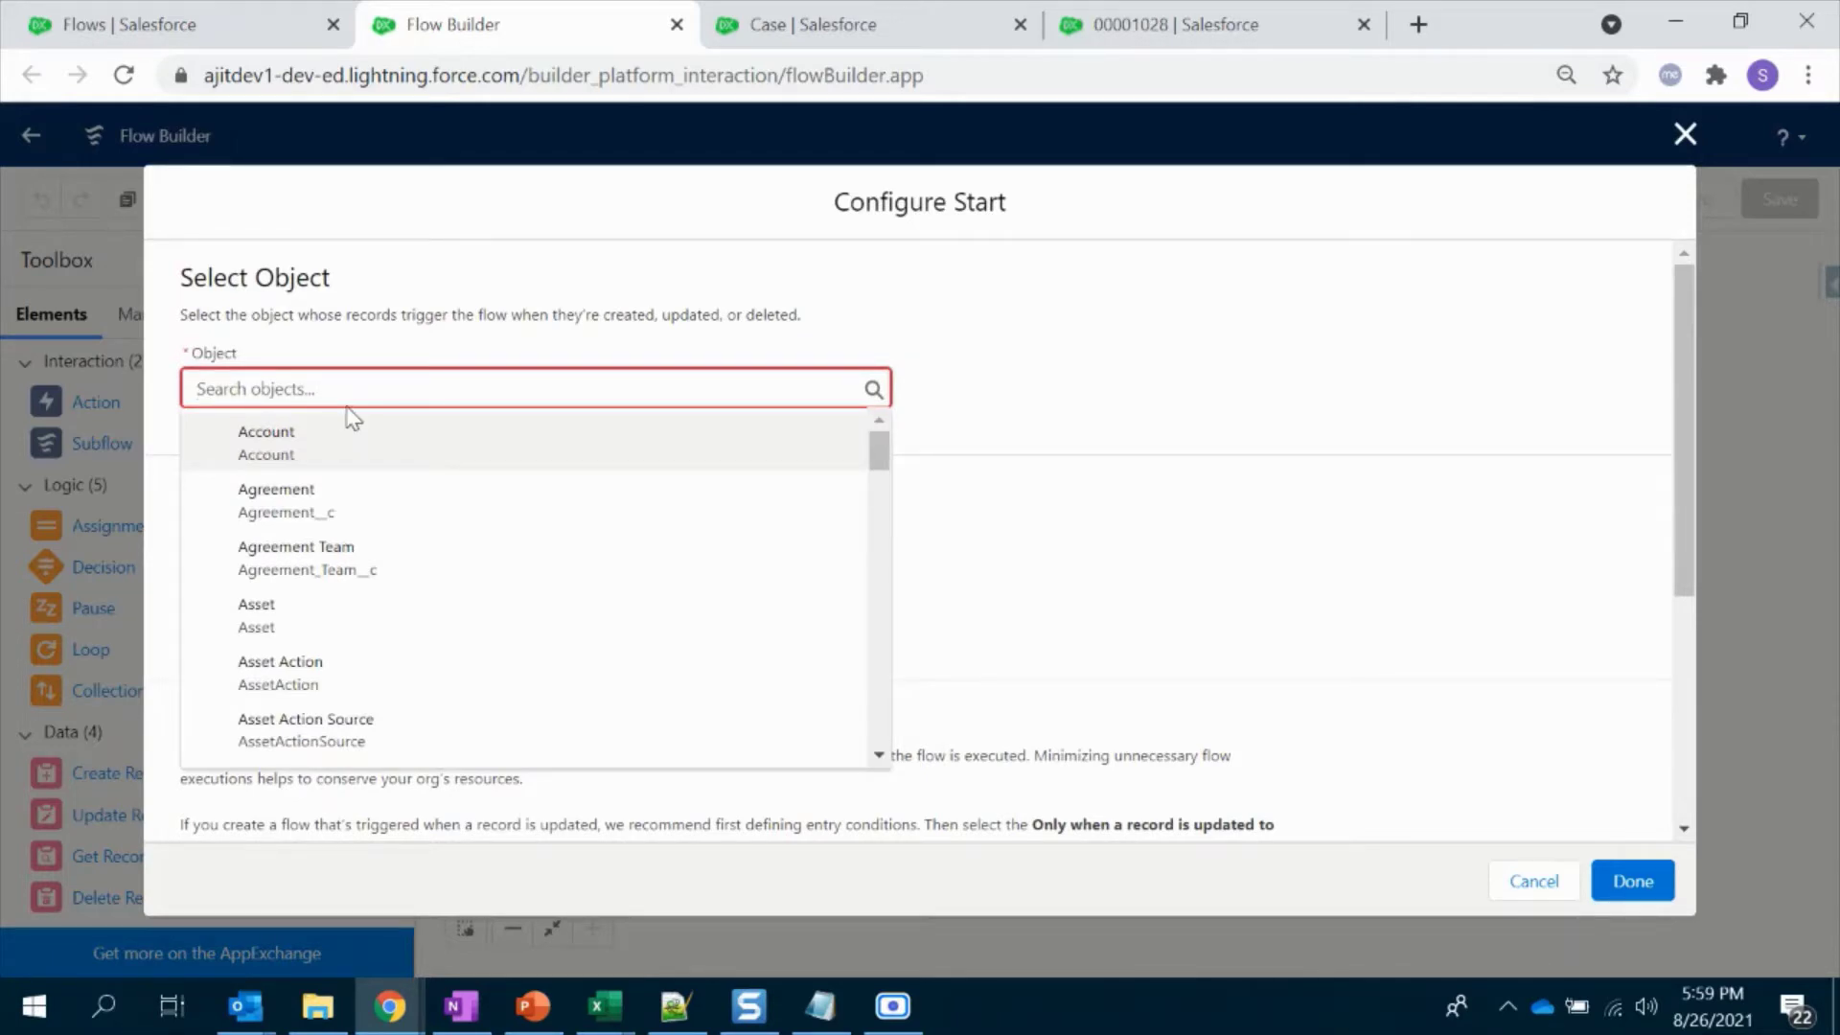
type("cas")
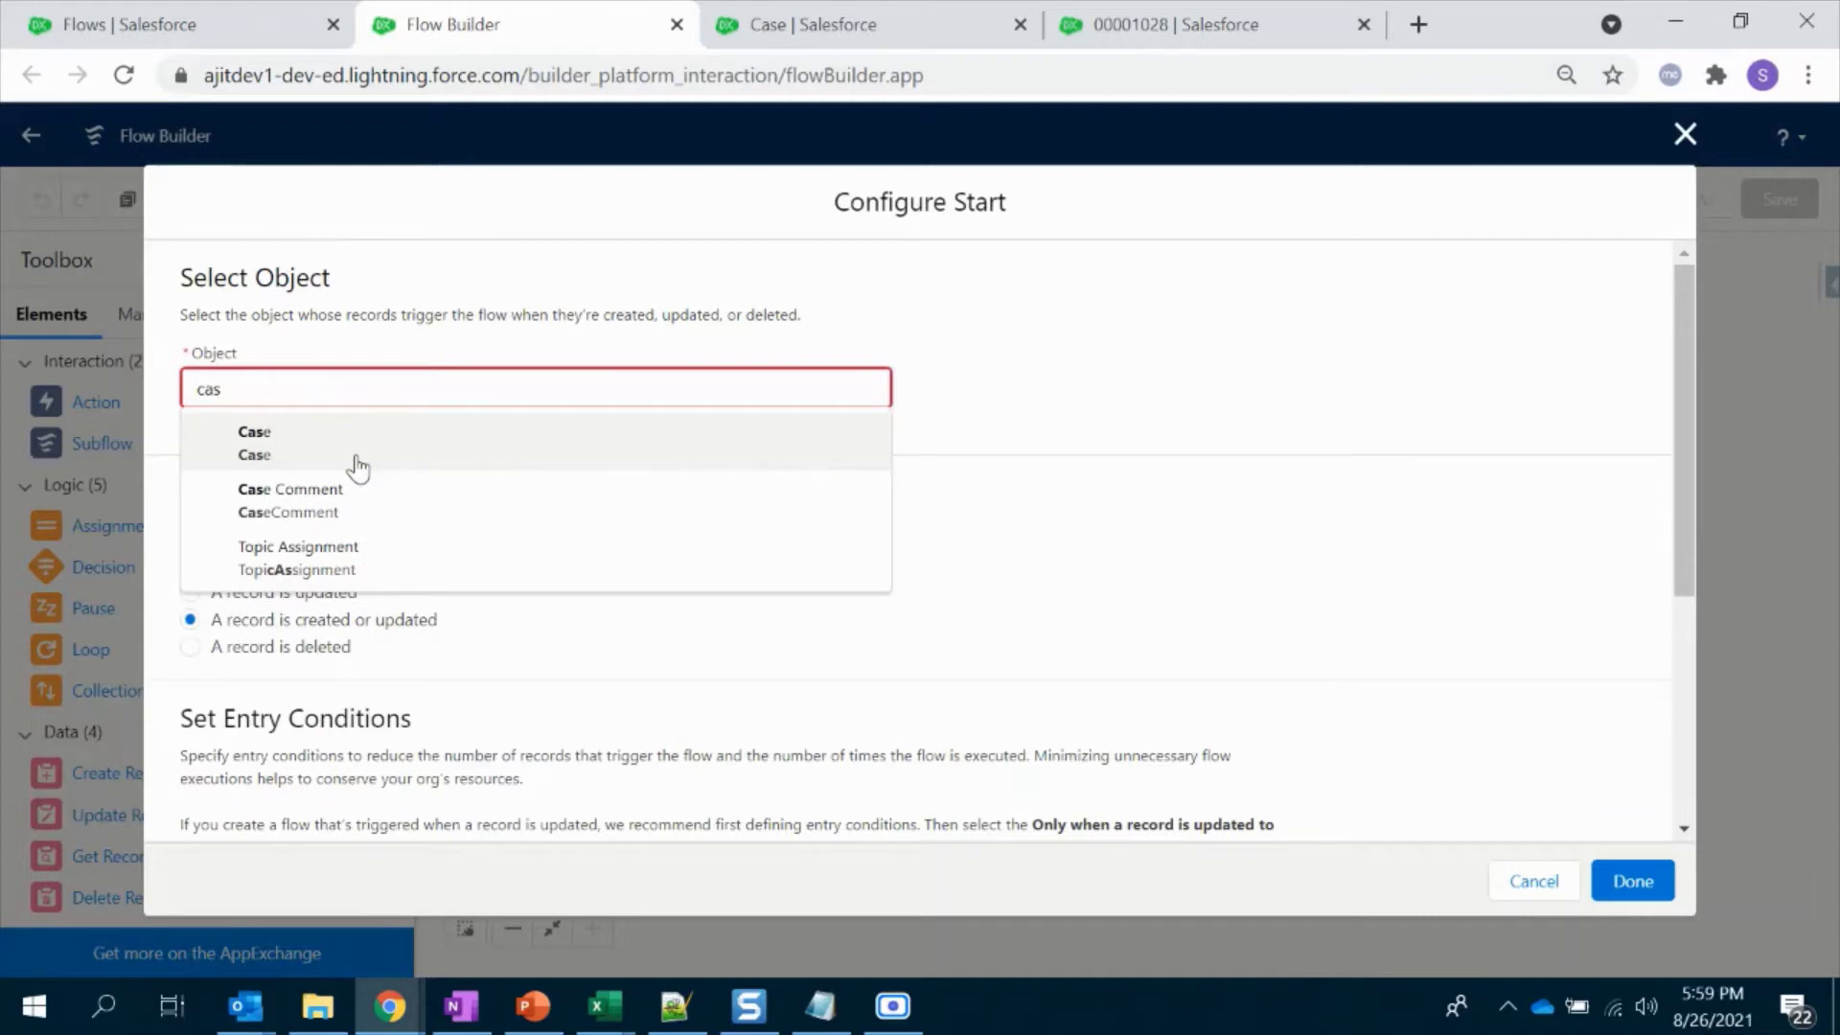
left_click(354, 458)
Step: Set the condition requirements to All Conditions Are Met (AND) and use Status as the first condition's field
scroll(371, 482, "down", 4)
scroll(772, 558, "up", 5)
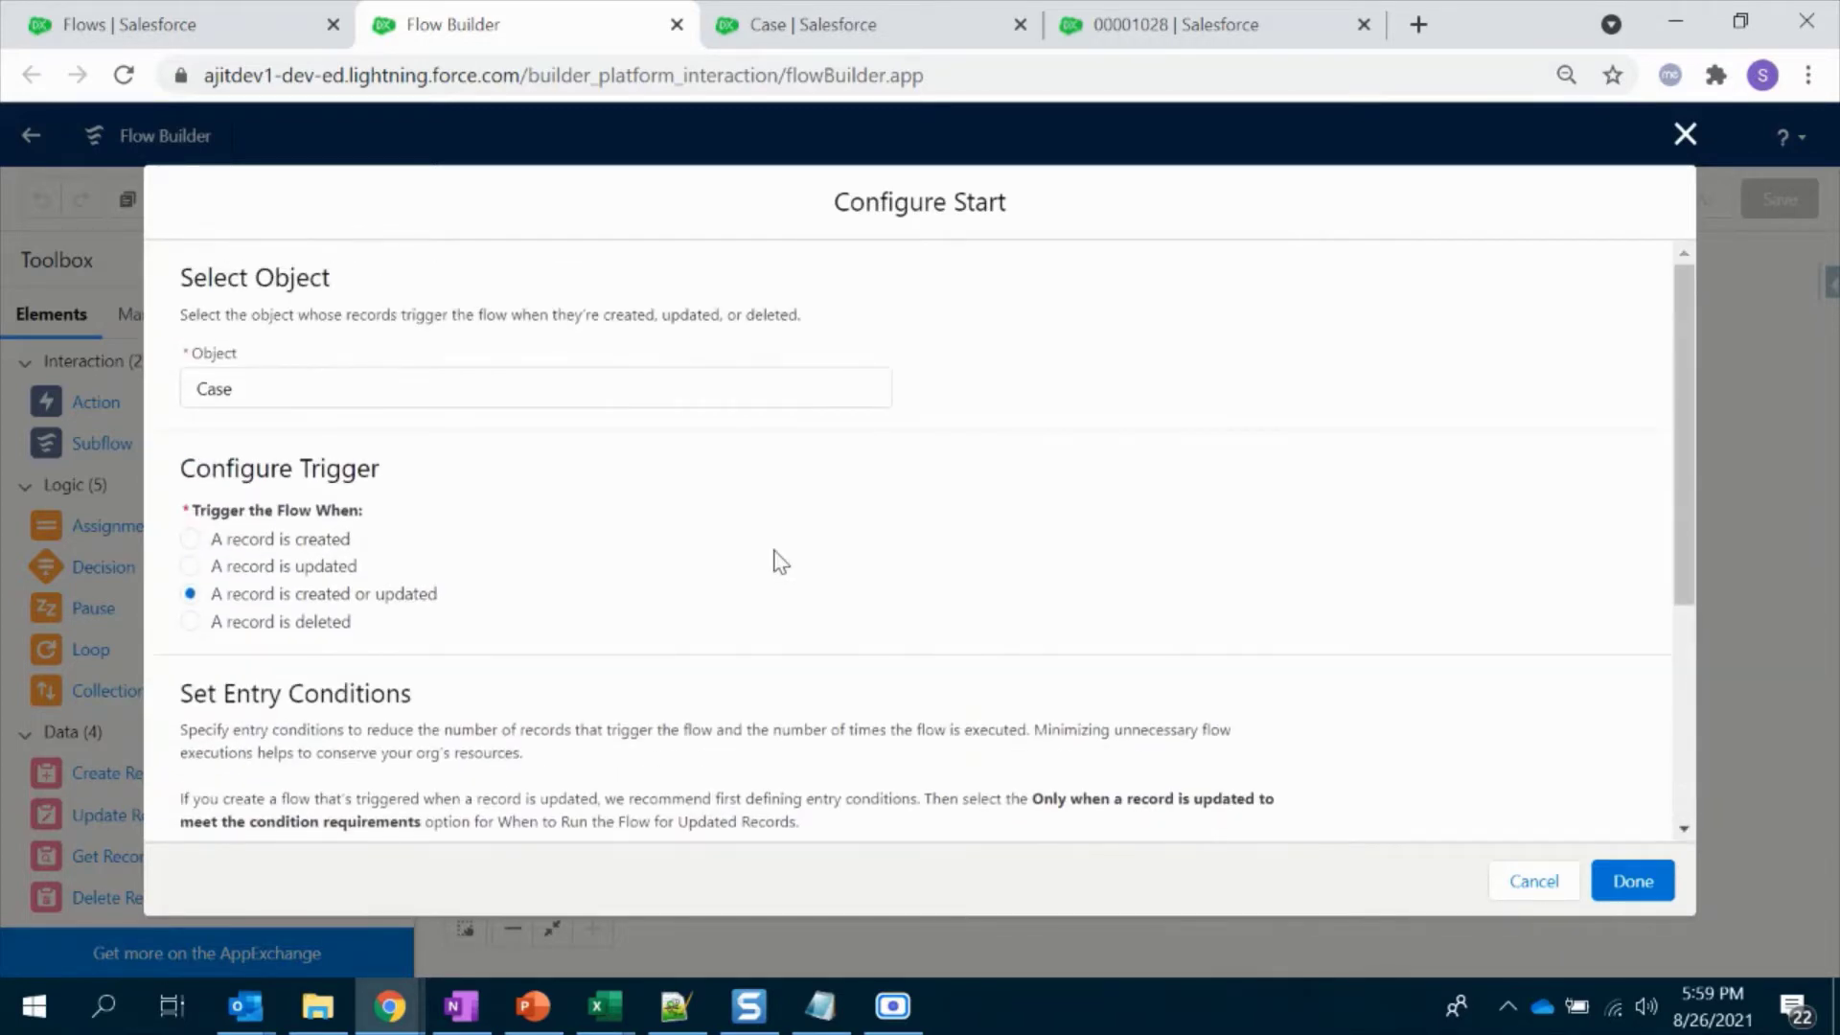
scroll(780, 562, "down", 3)
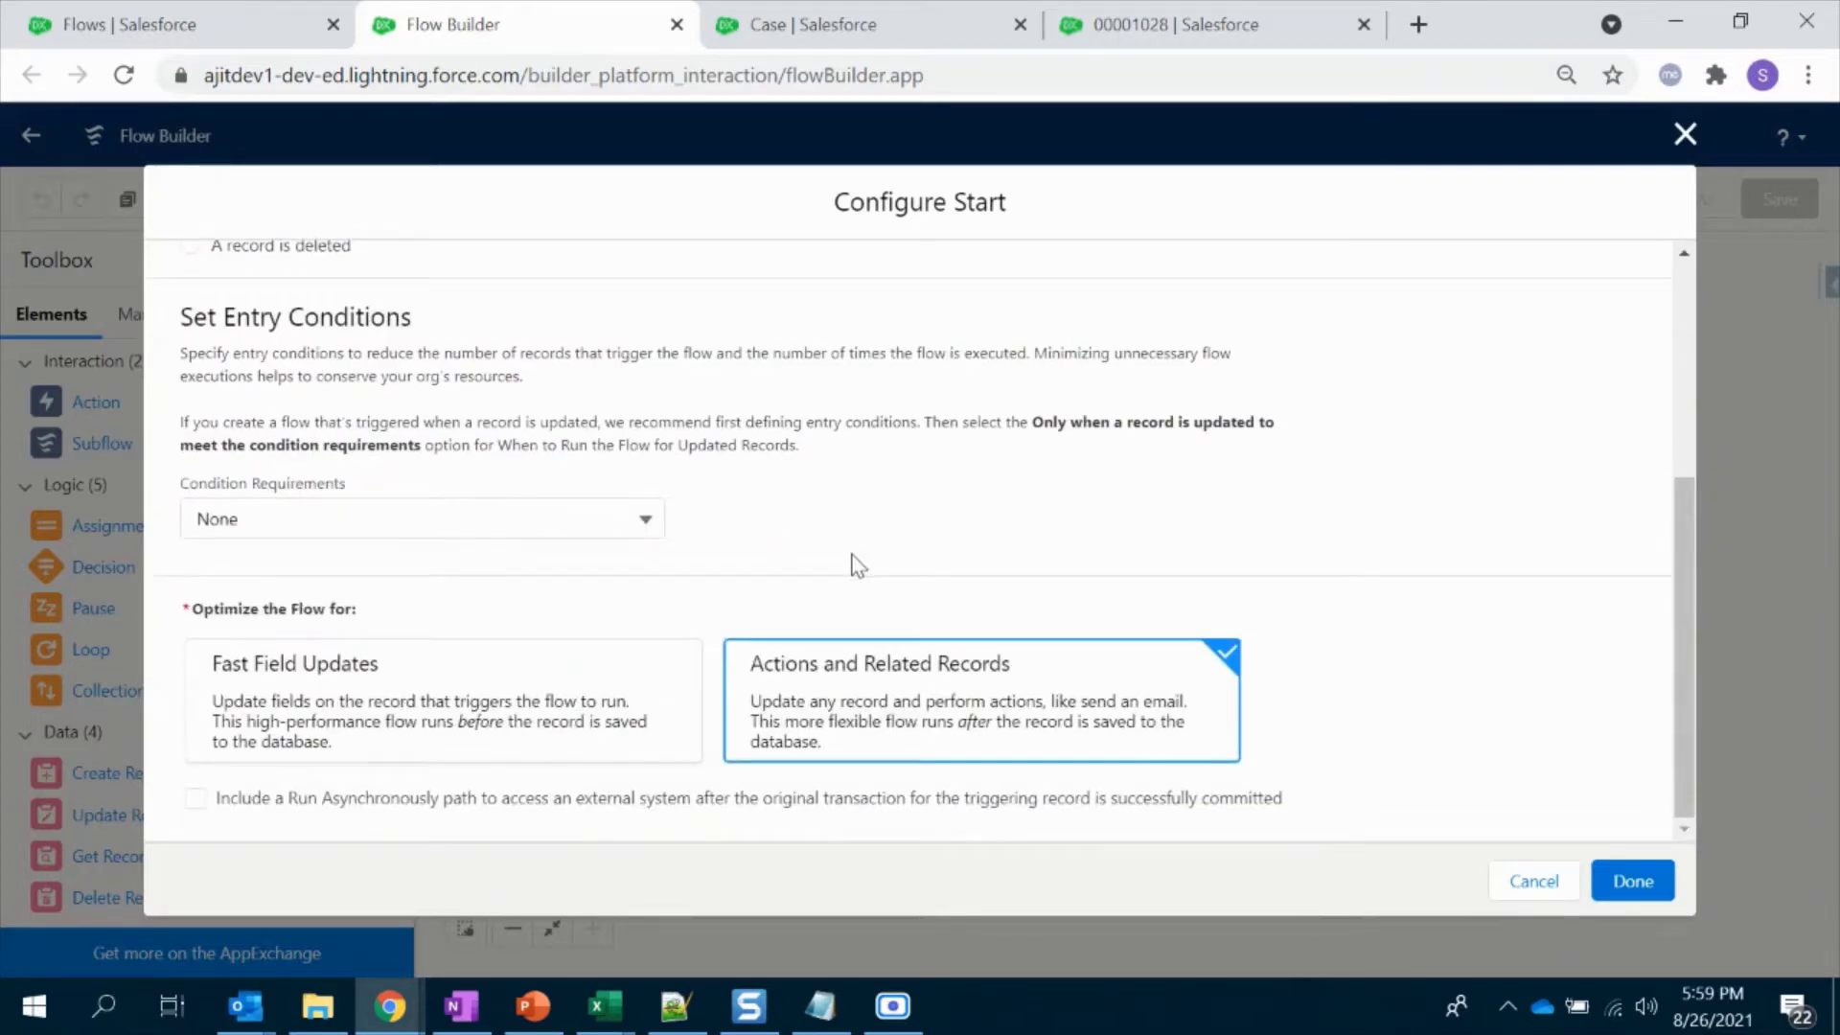
left_click(468, 521)
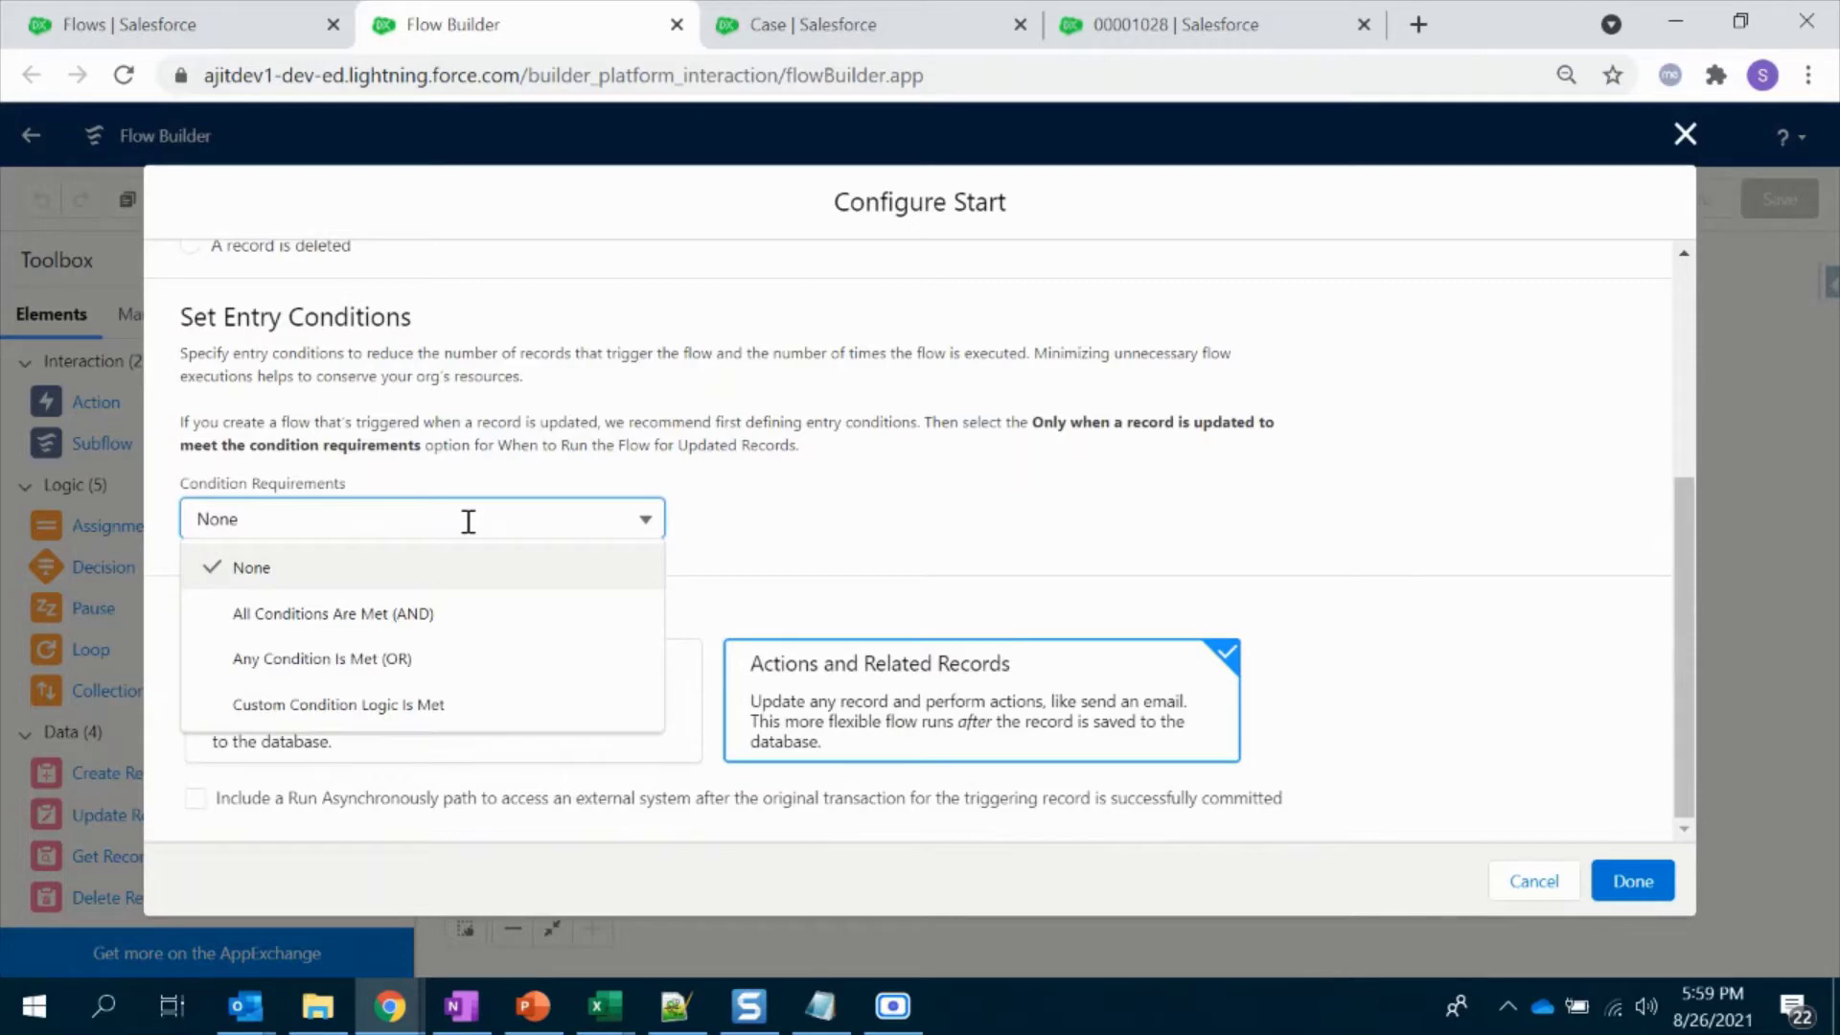
left_click(479, 611)
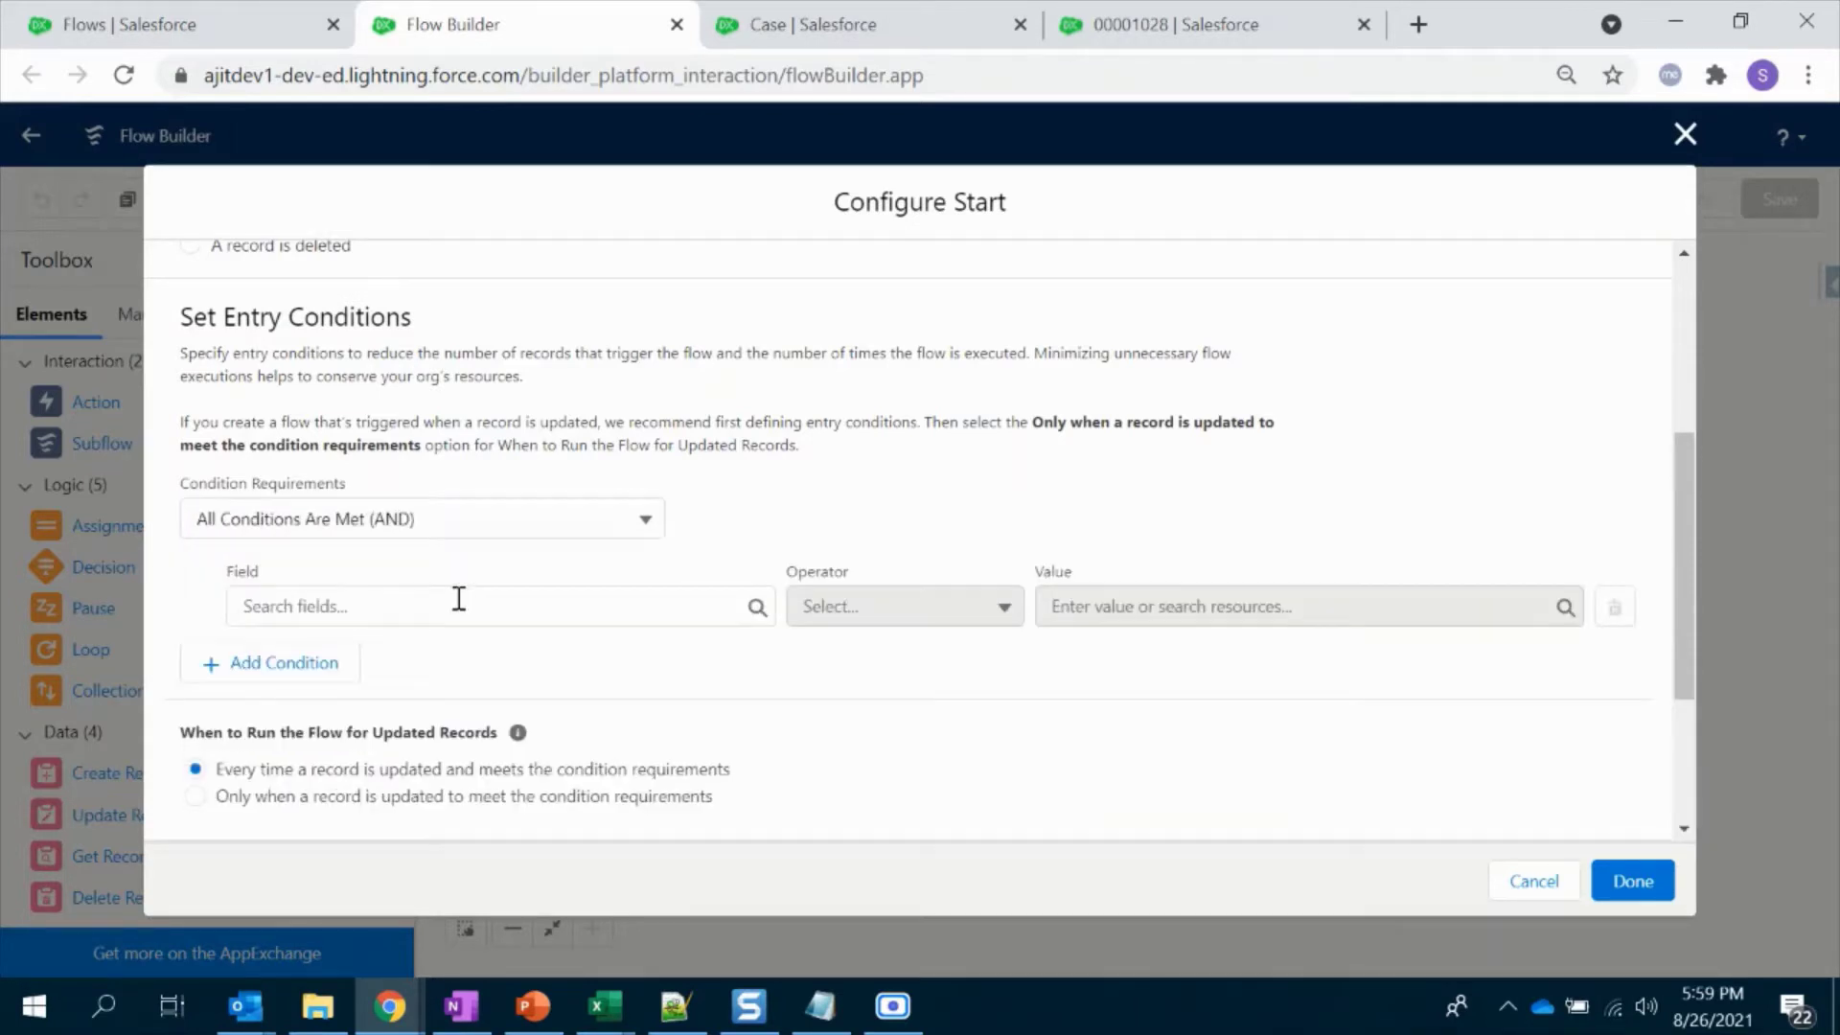
left_click(458, 602)
type("sta")
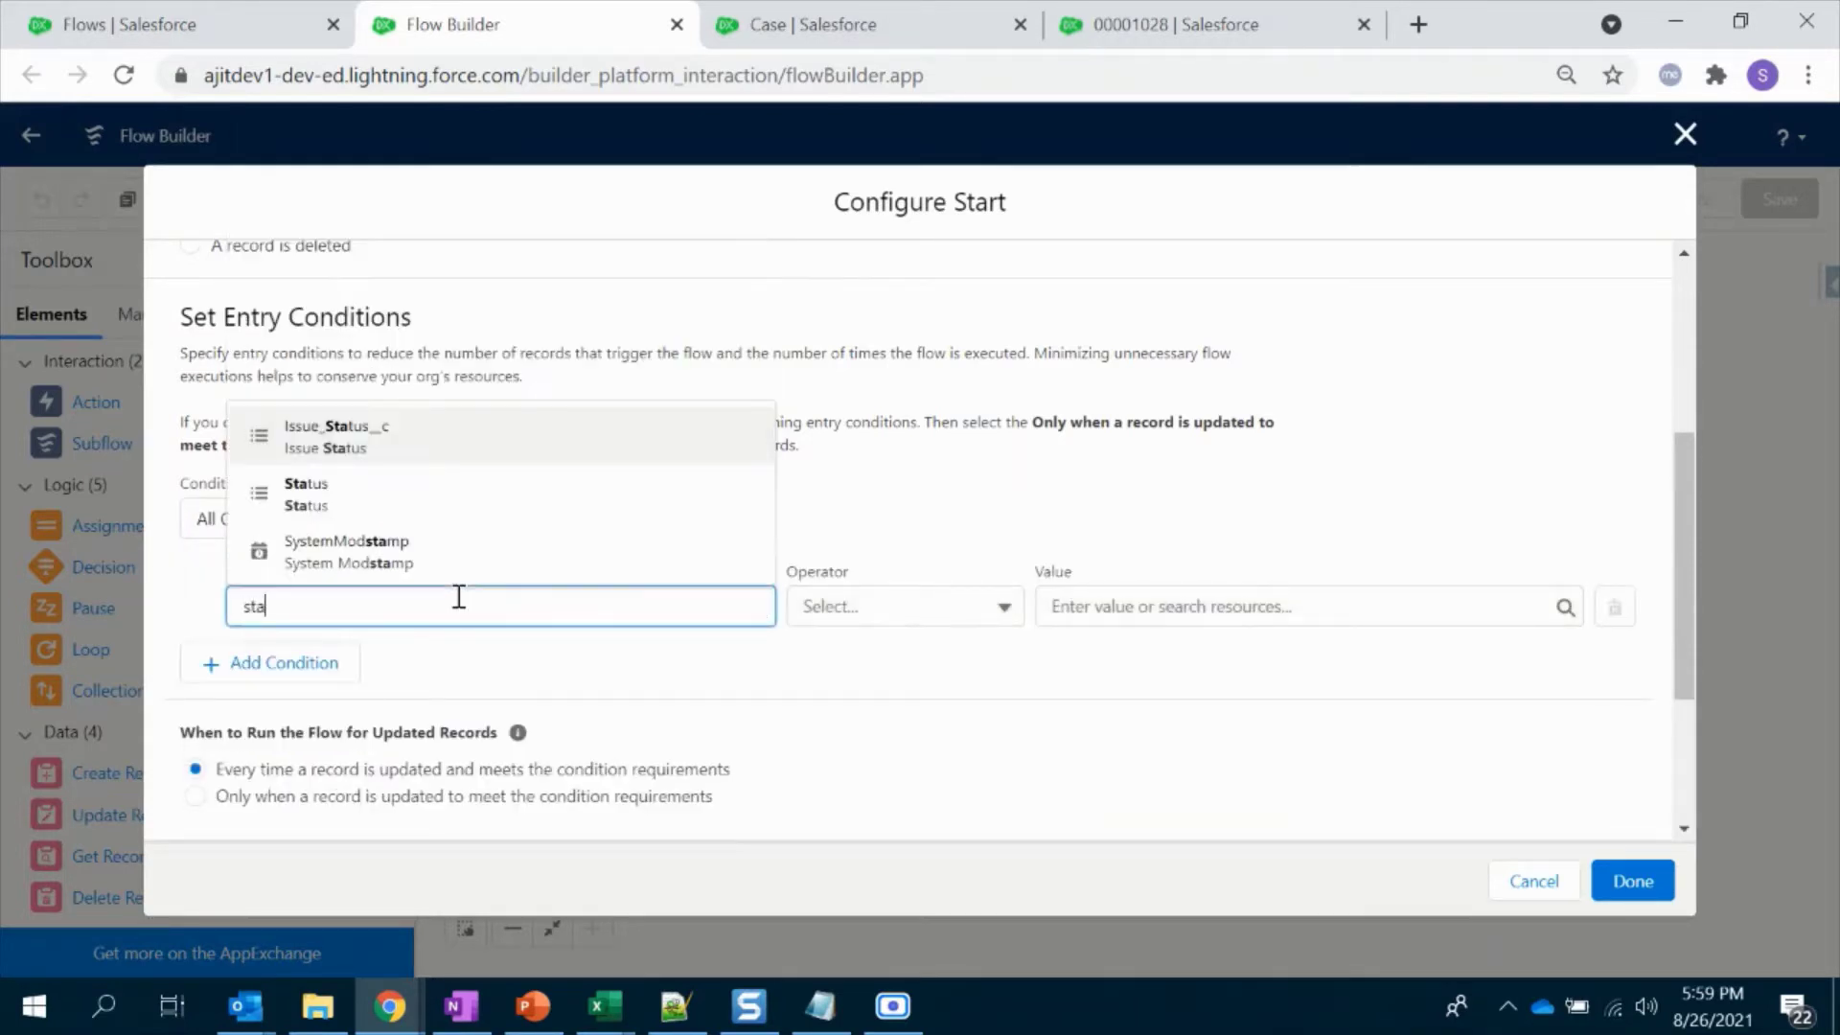
left_click(472, 504)
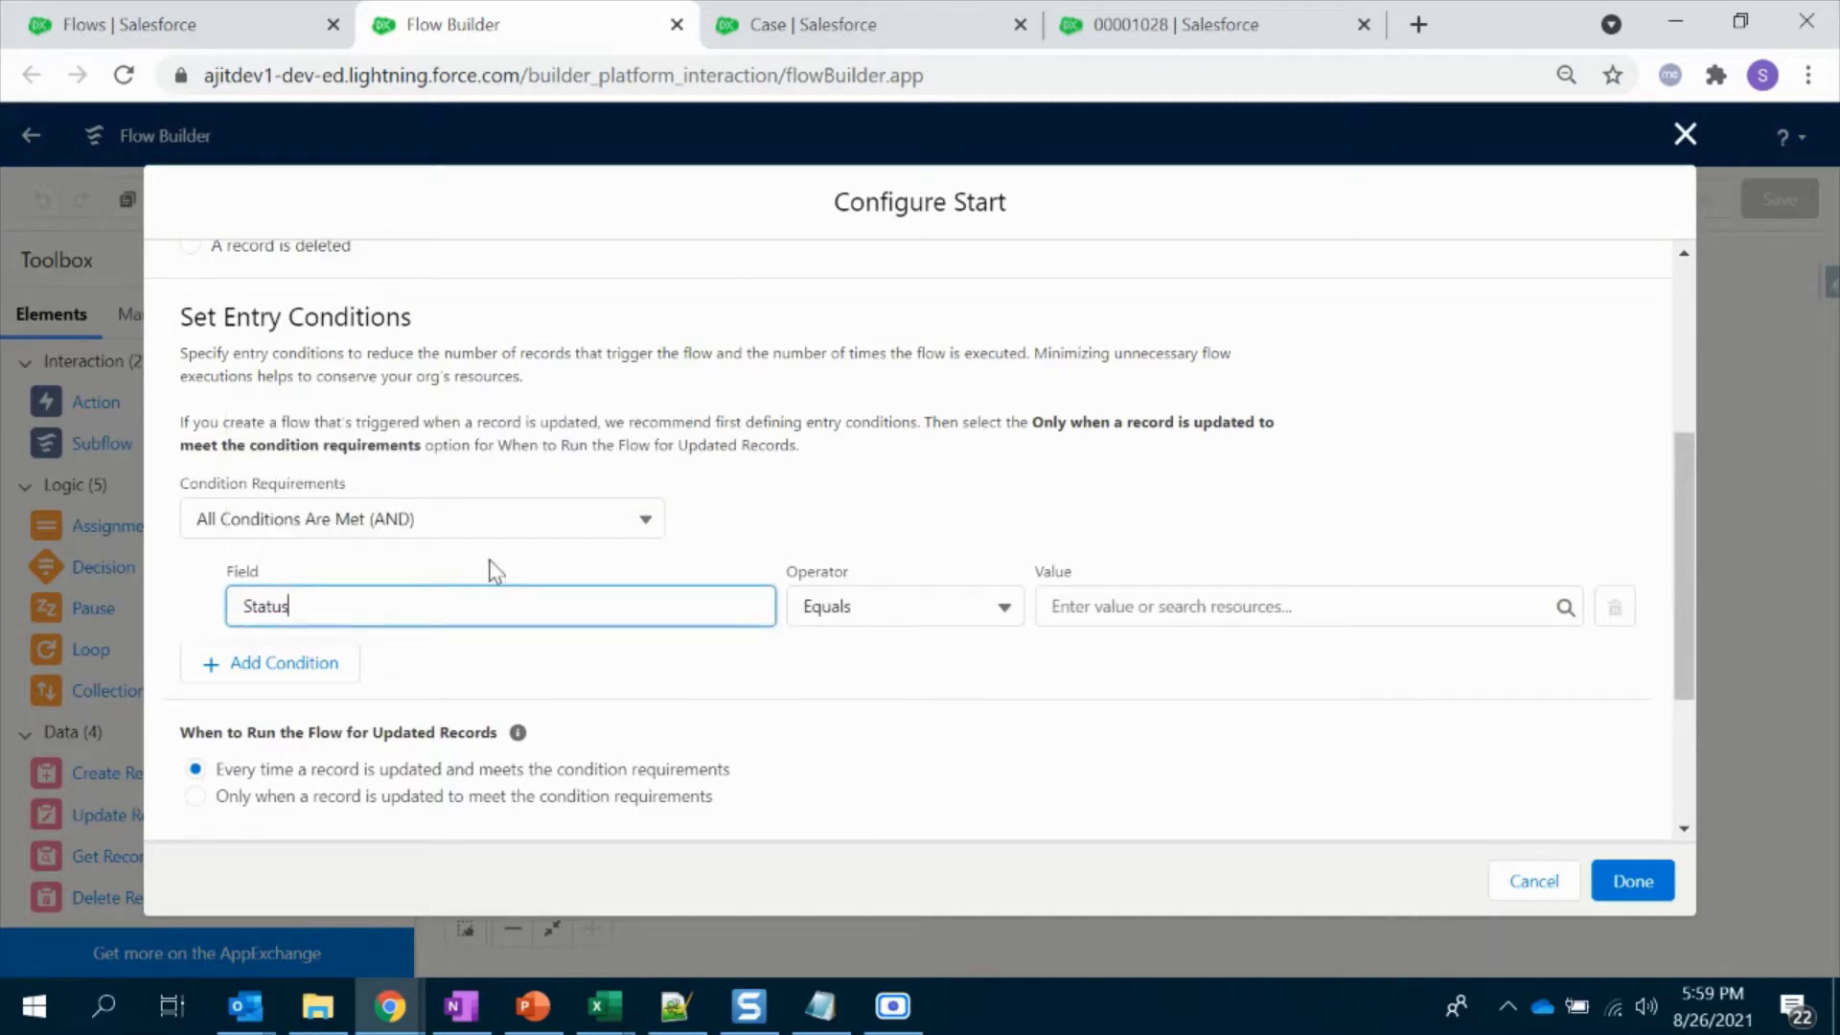
Step: Set the Status condition's value to Completed, check the start settings, and finish the start configuration
scroll(1195, 613, "down", 3)
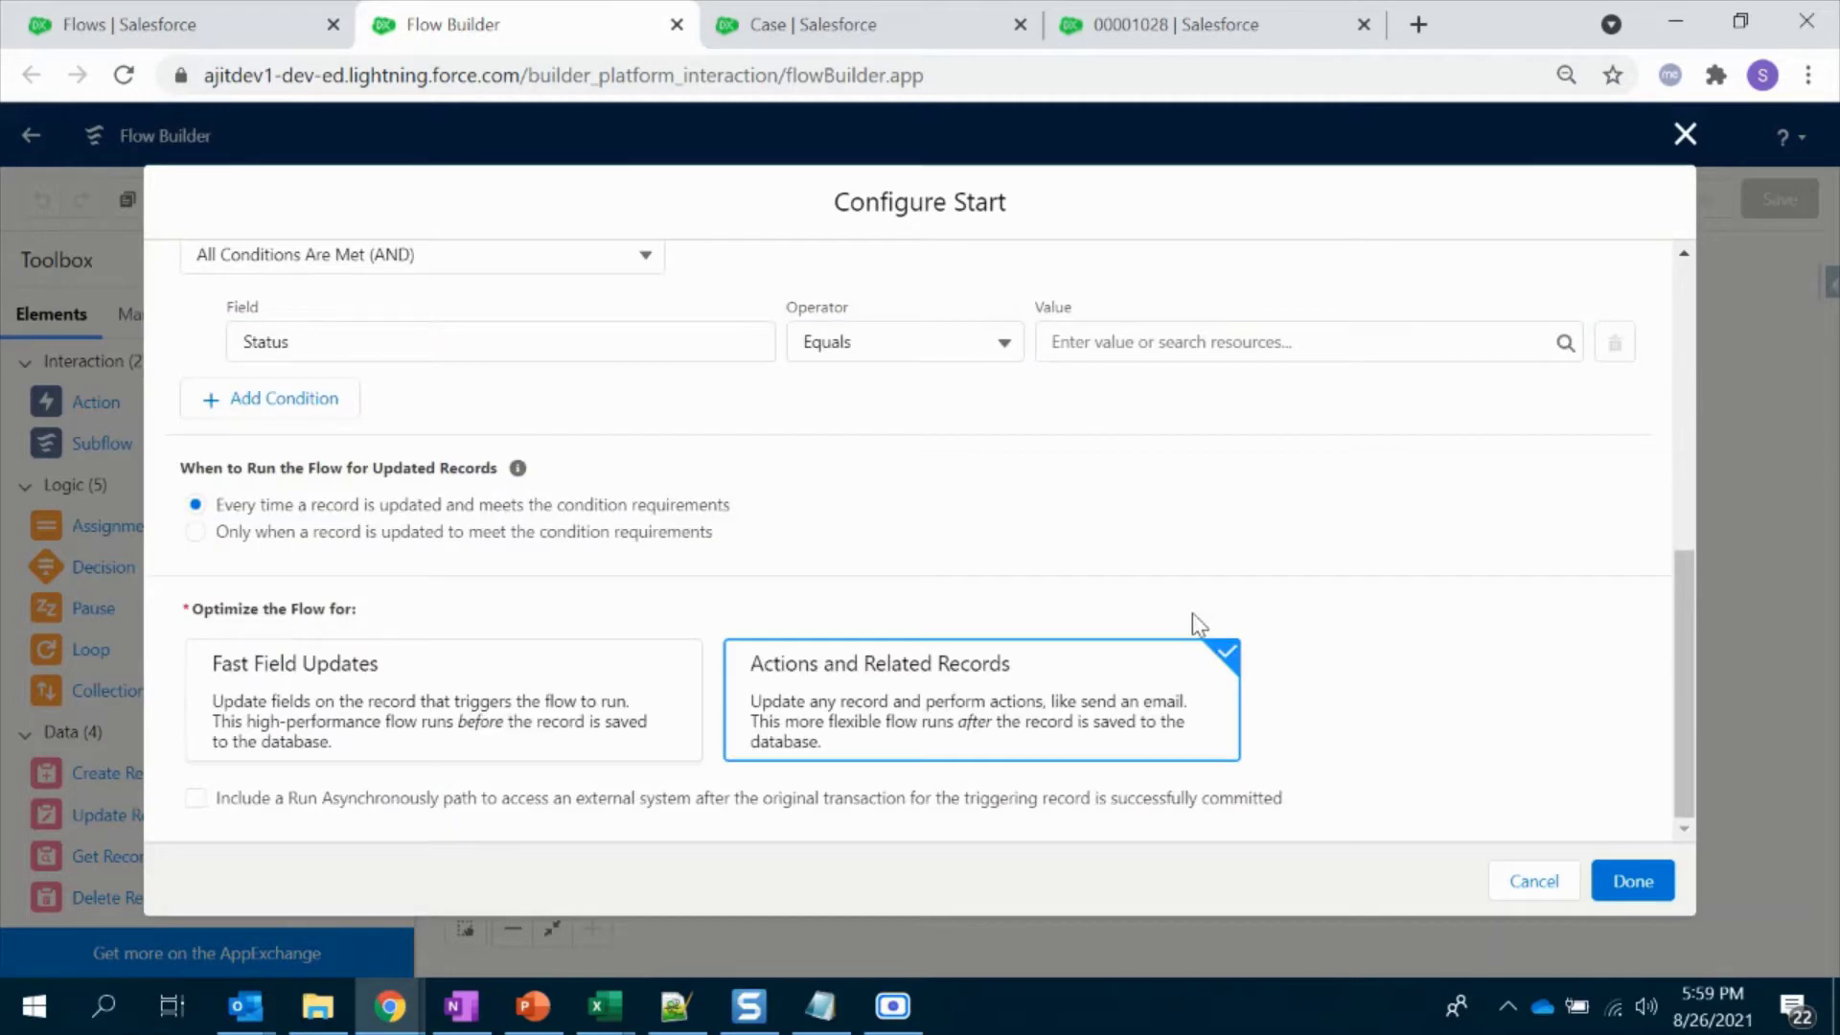
left_click(1146, 337)
left_click(1159, 669)
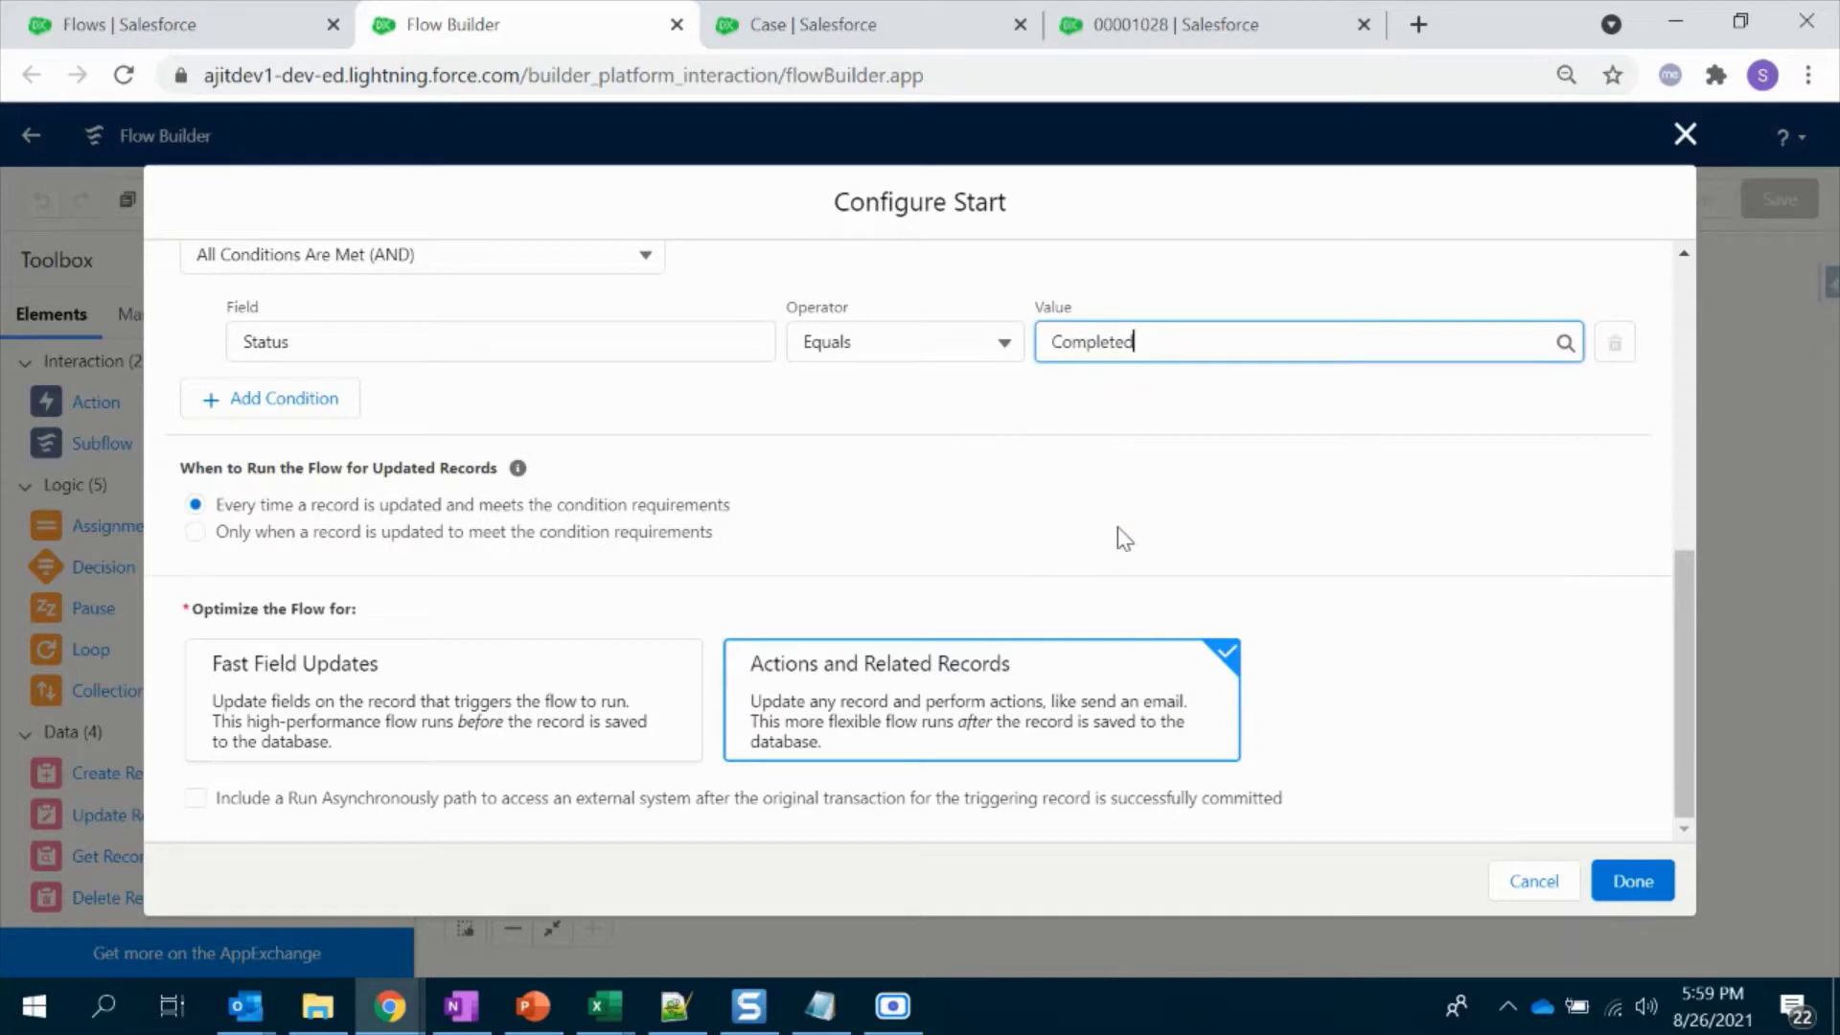
scroll(1188, 614, "up", 4)
scroll(1188, 610, "down", 2)
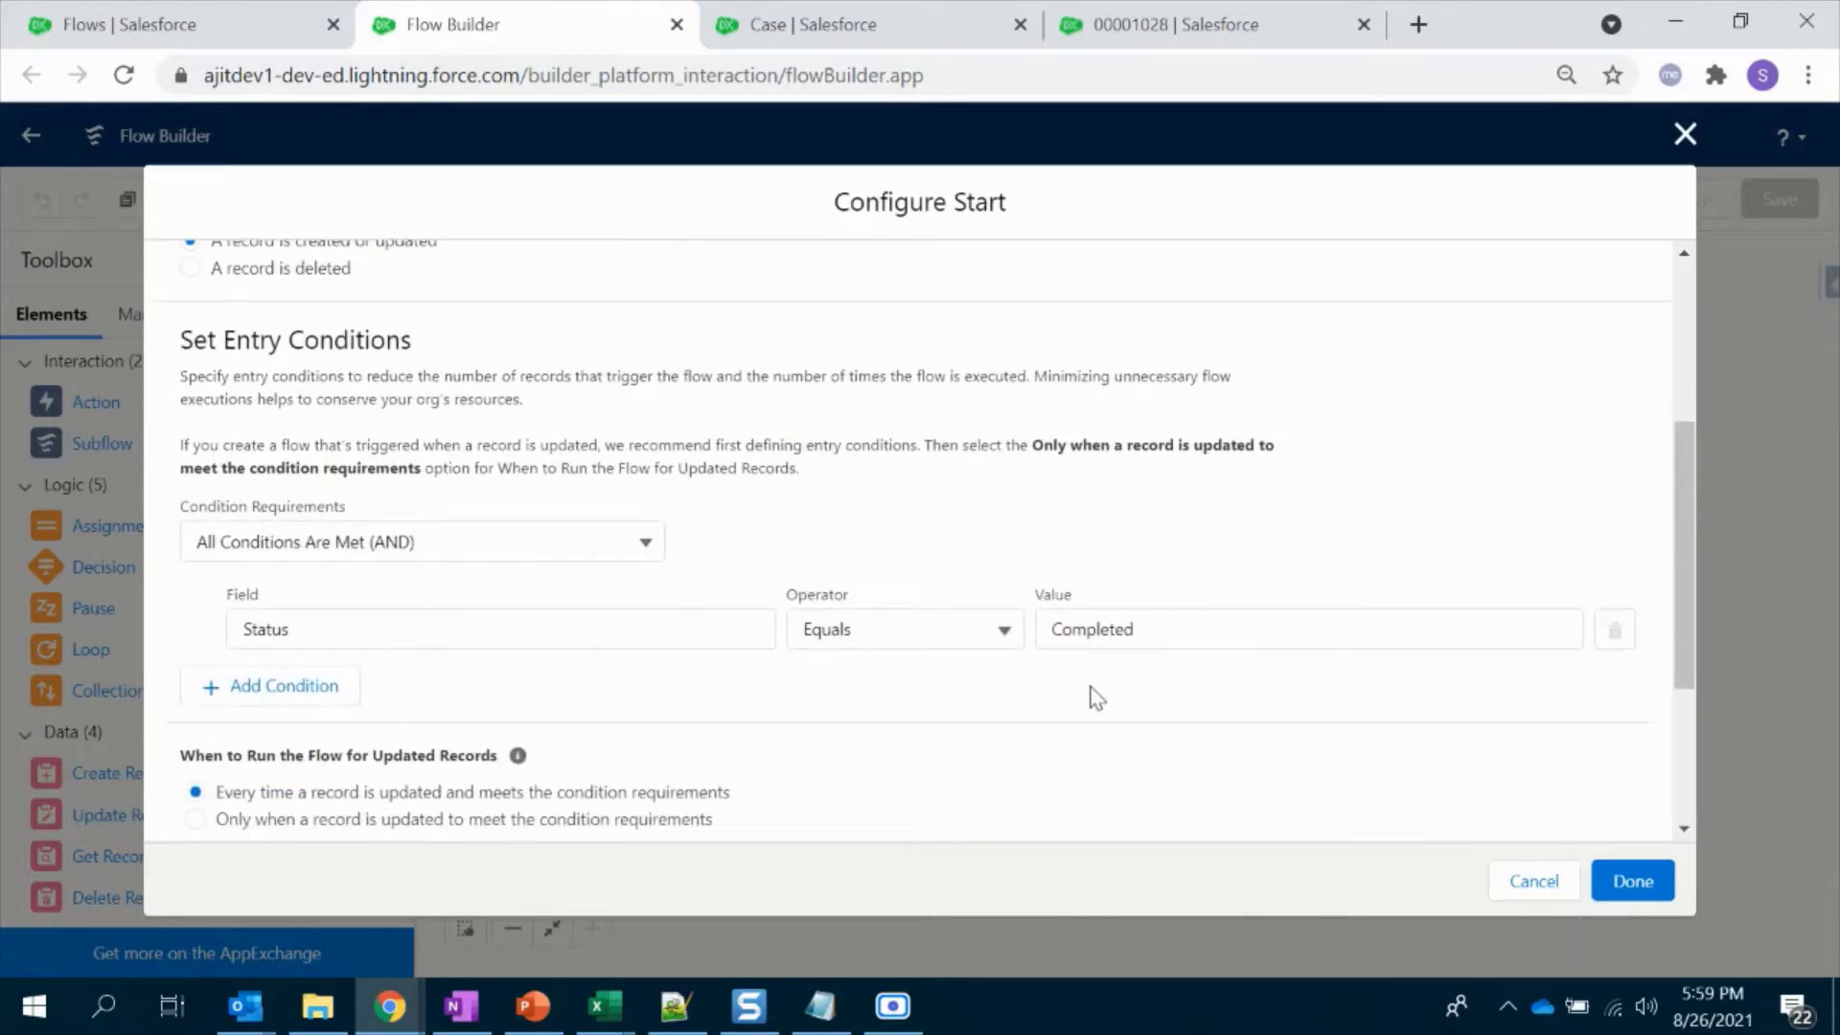
scroll(976, 575, "up", 4)
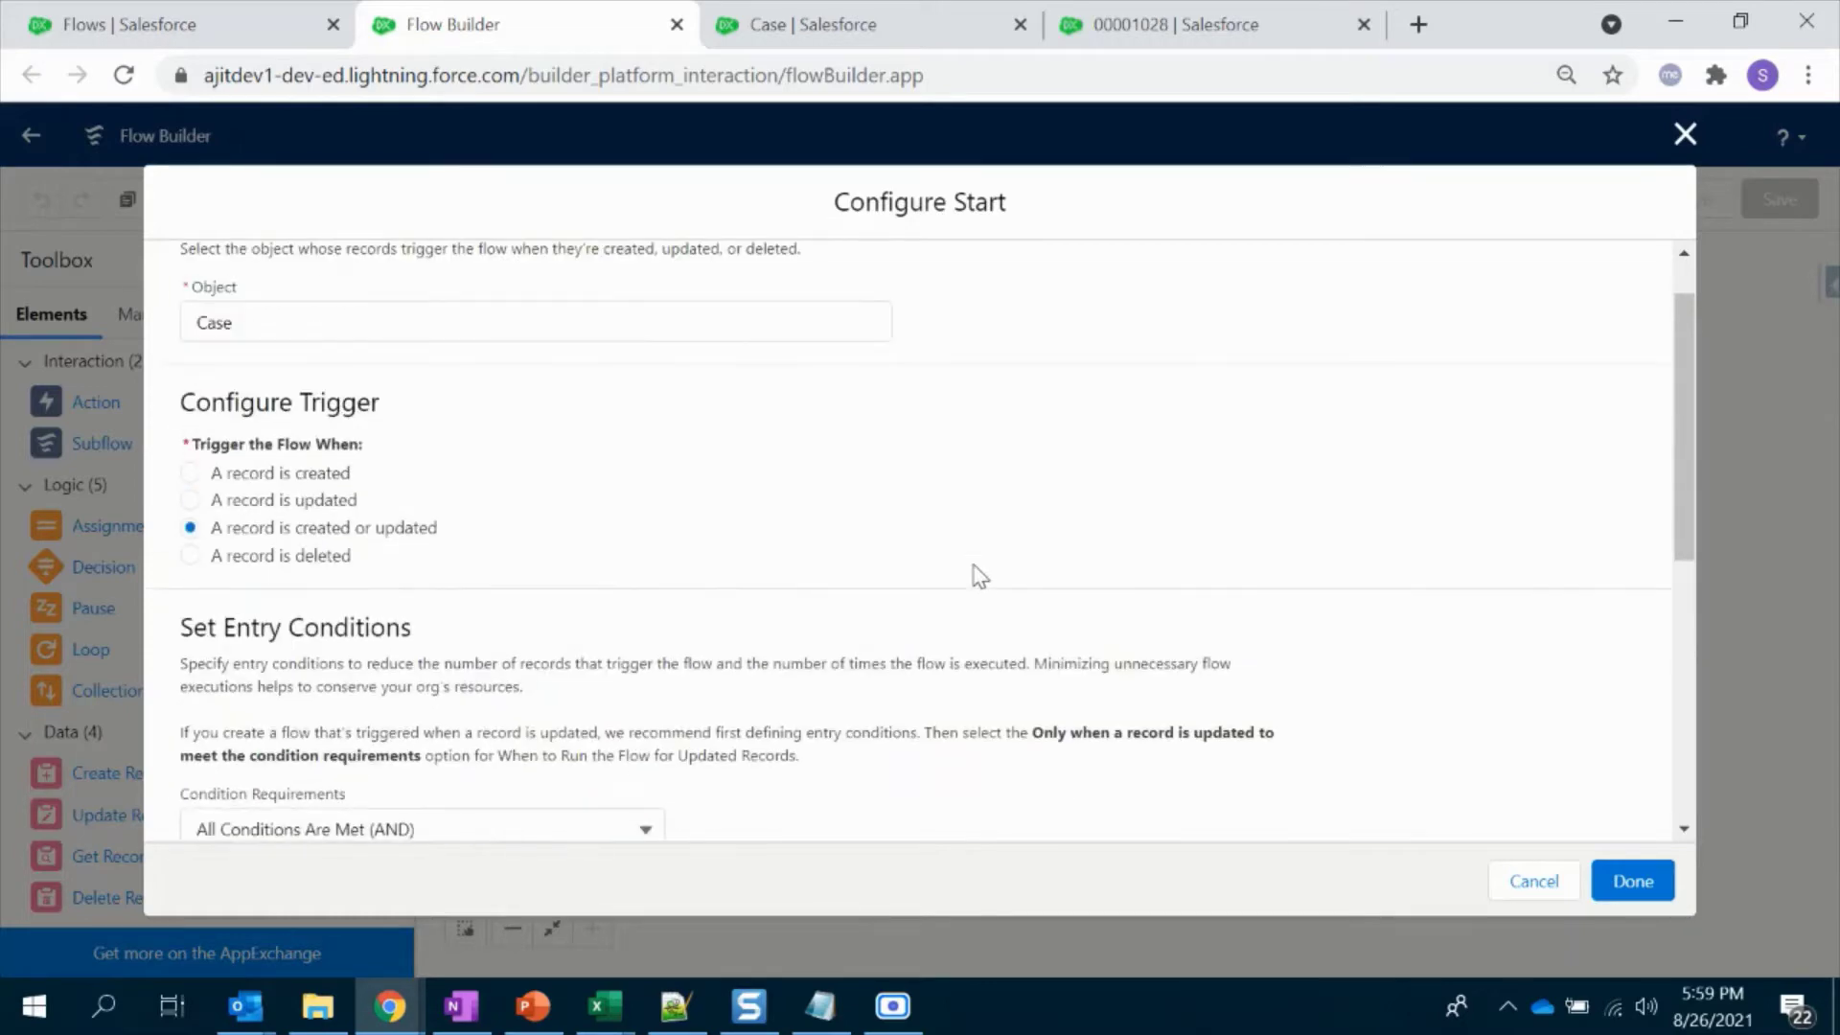
scroll(978, 576, "down", 4)
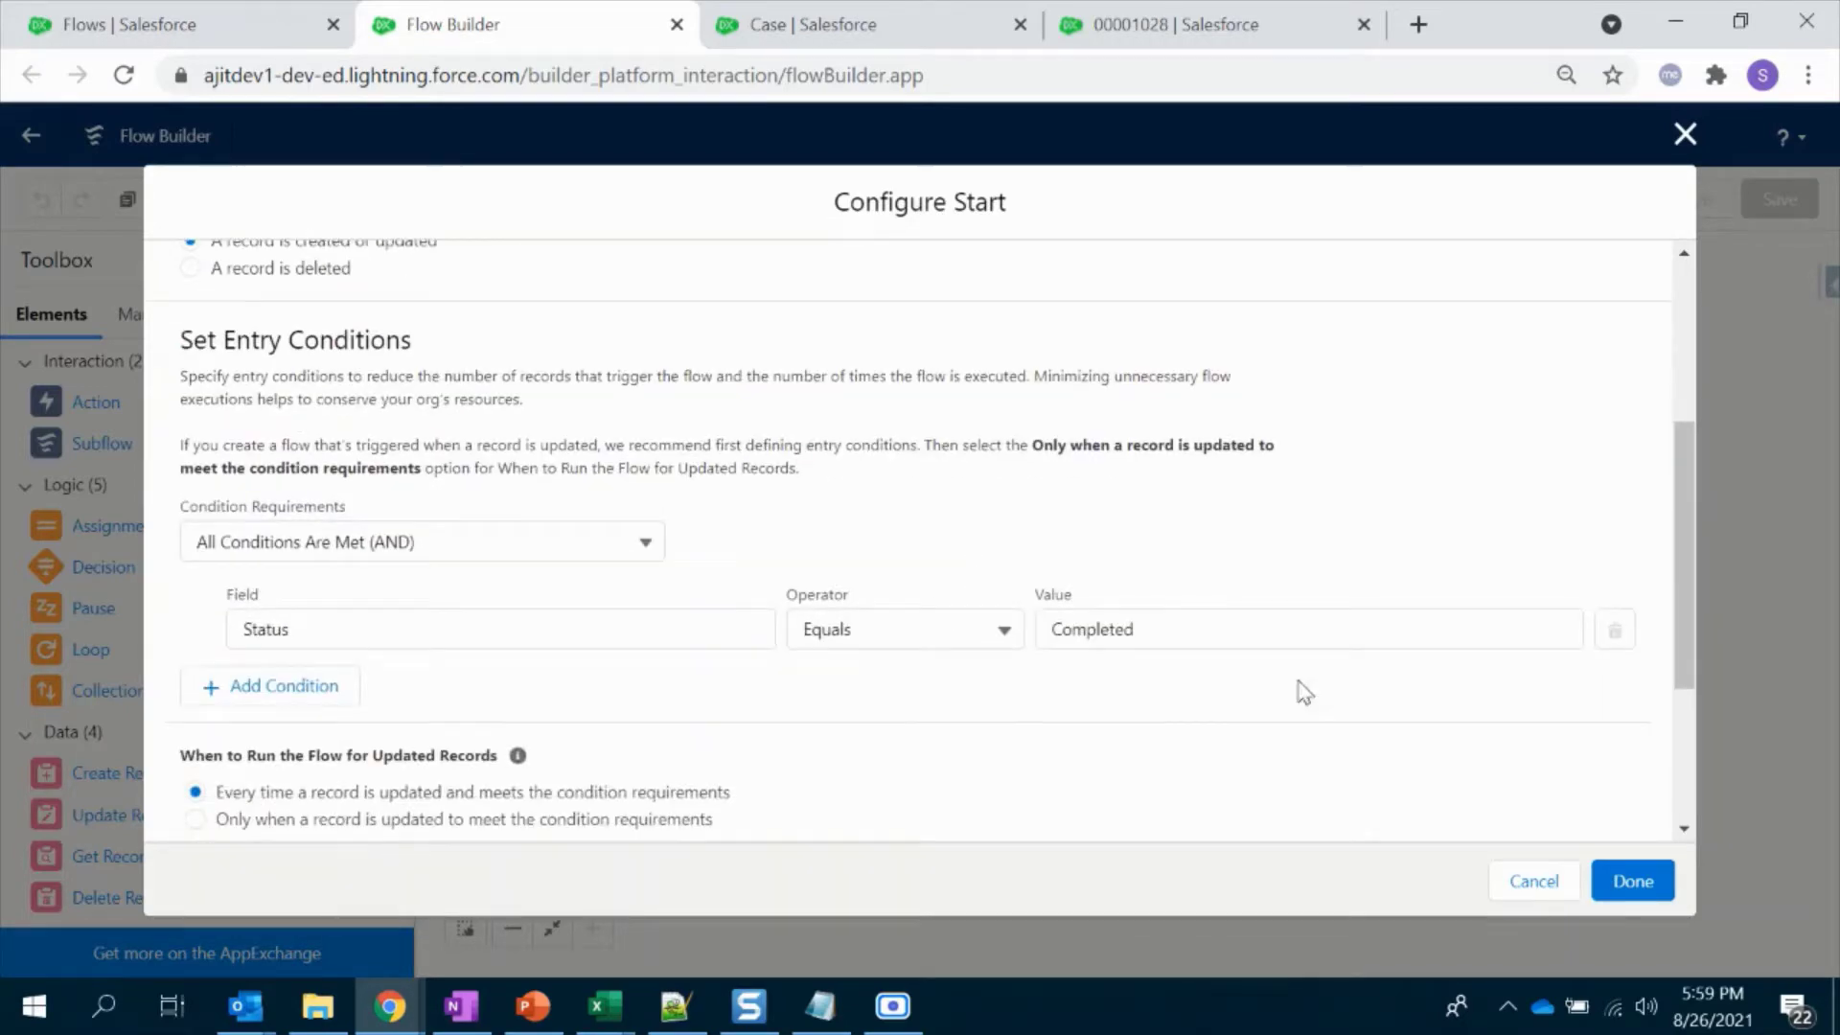
scroll(1304, 691, "down", 4)
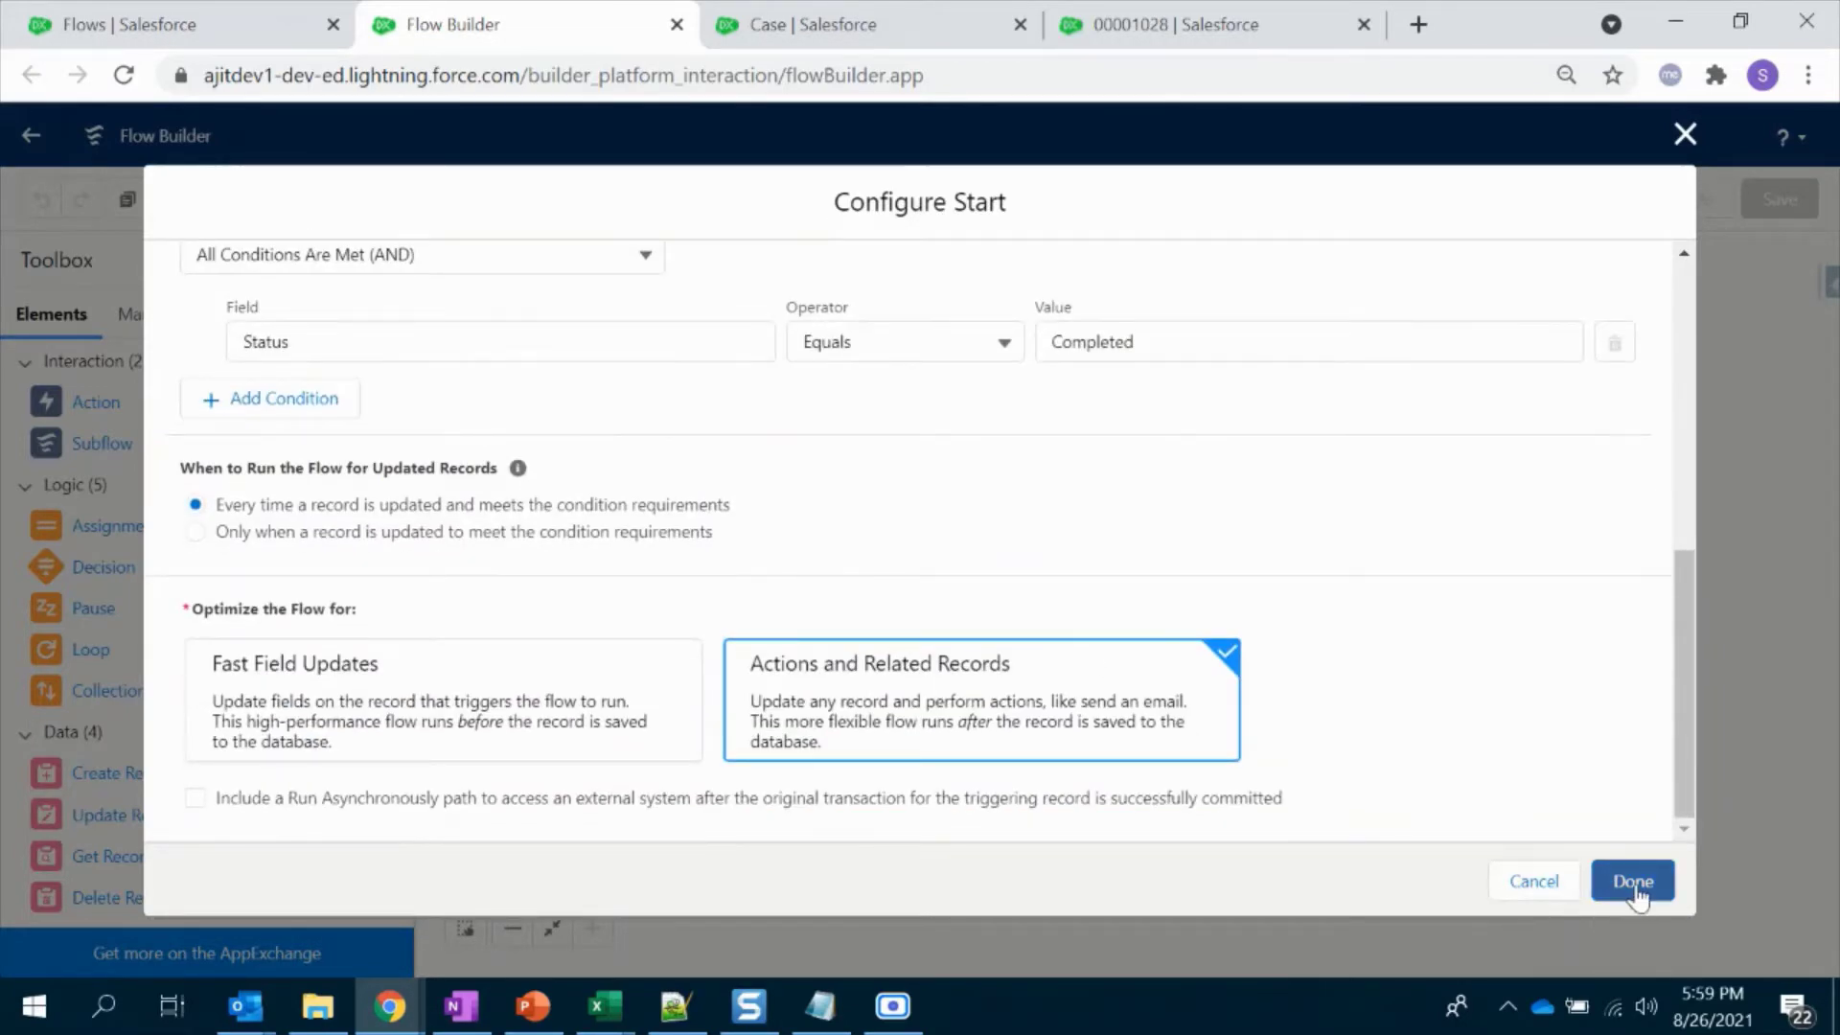
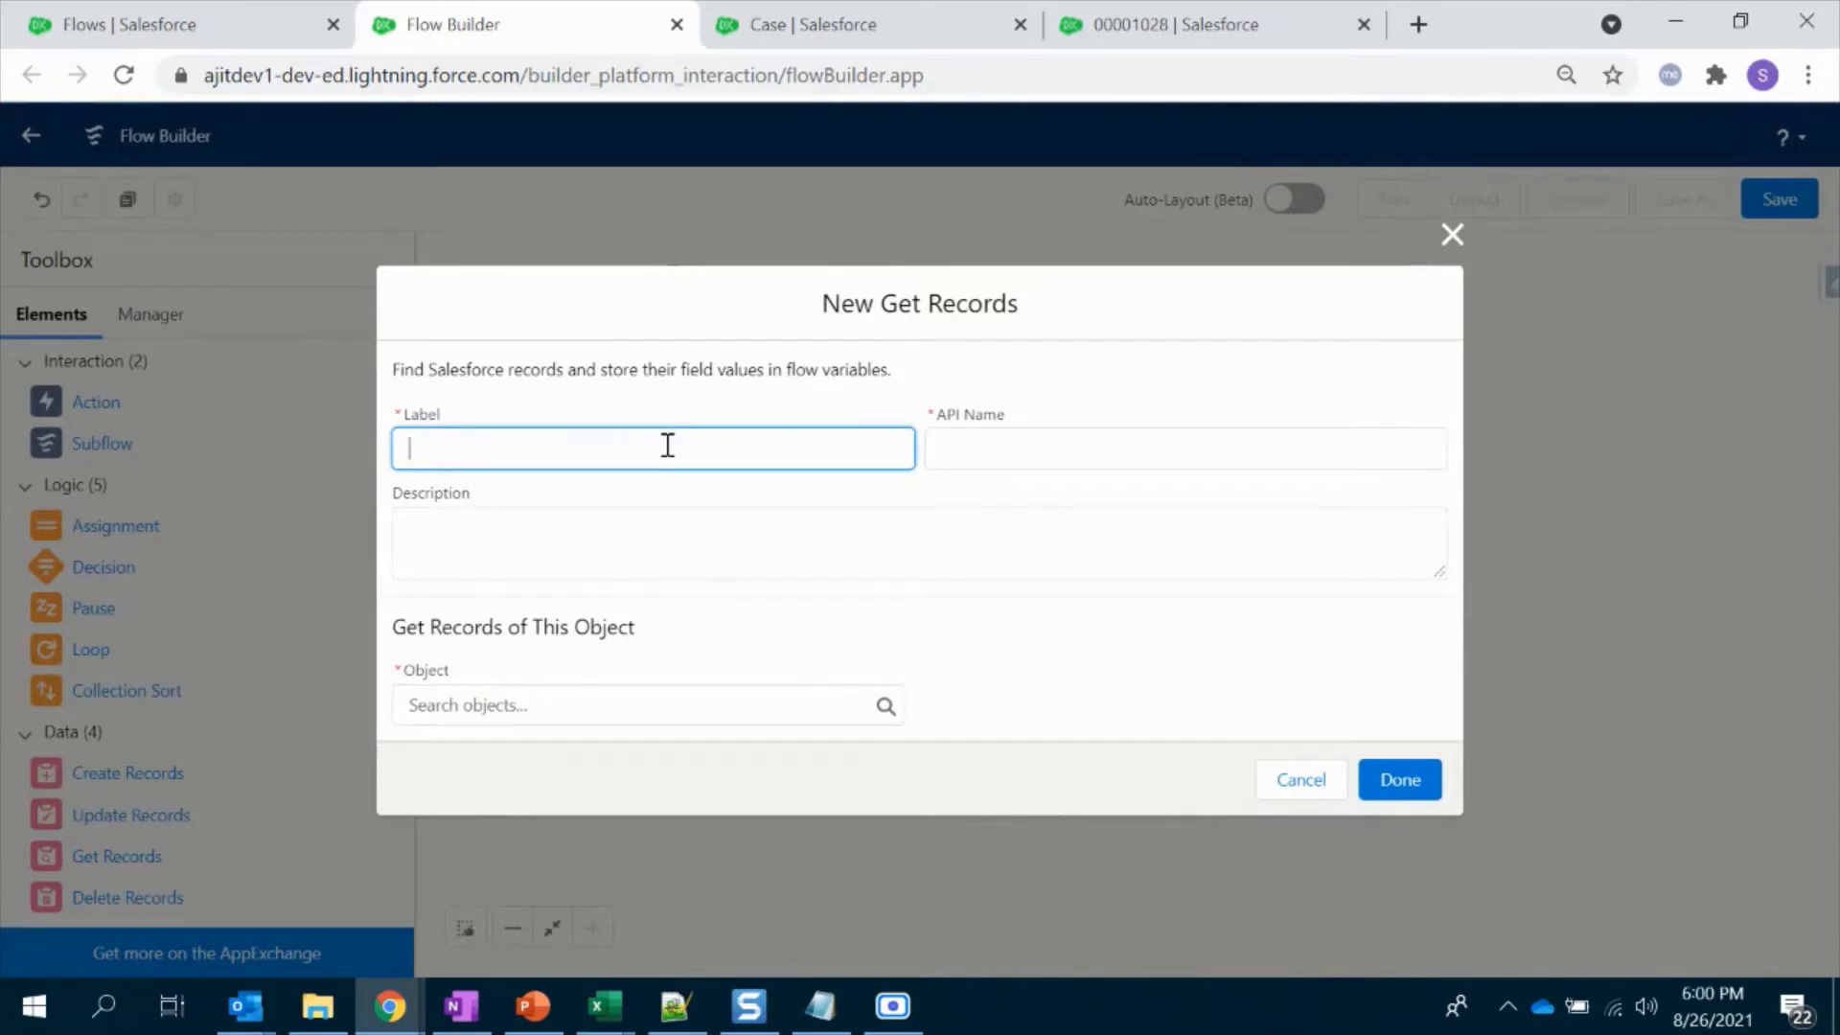
Step: Label the Get Records element Get Related Issues and choose Issue as the object to retrieve
type("Related Issues")
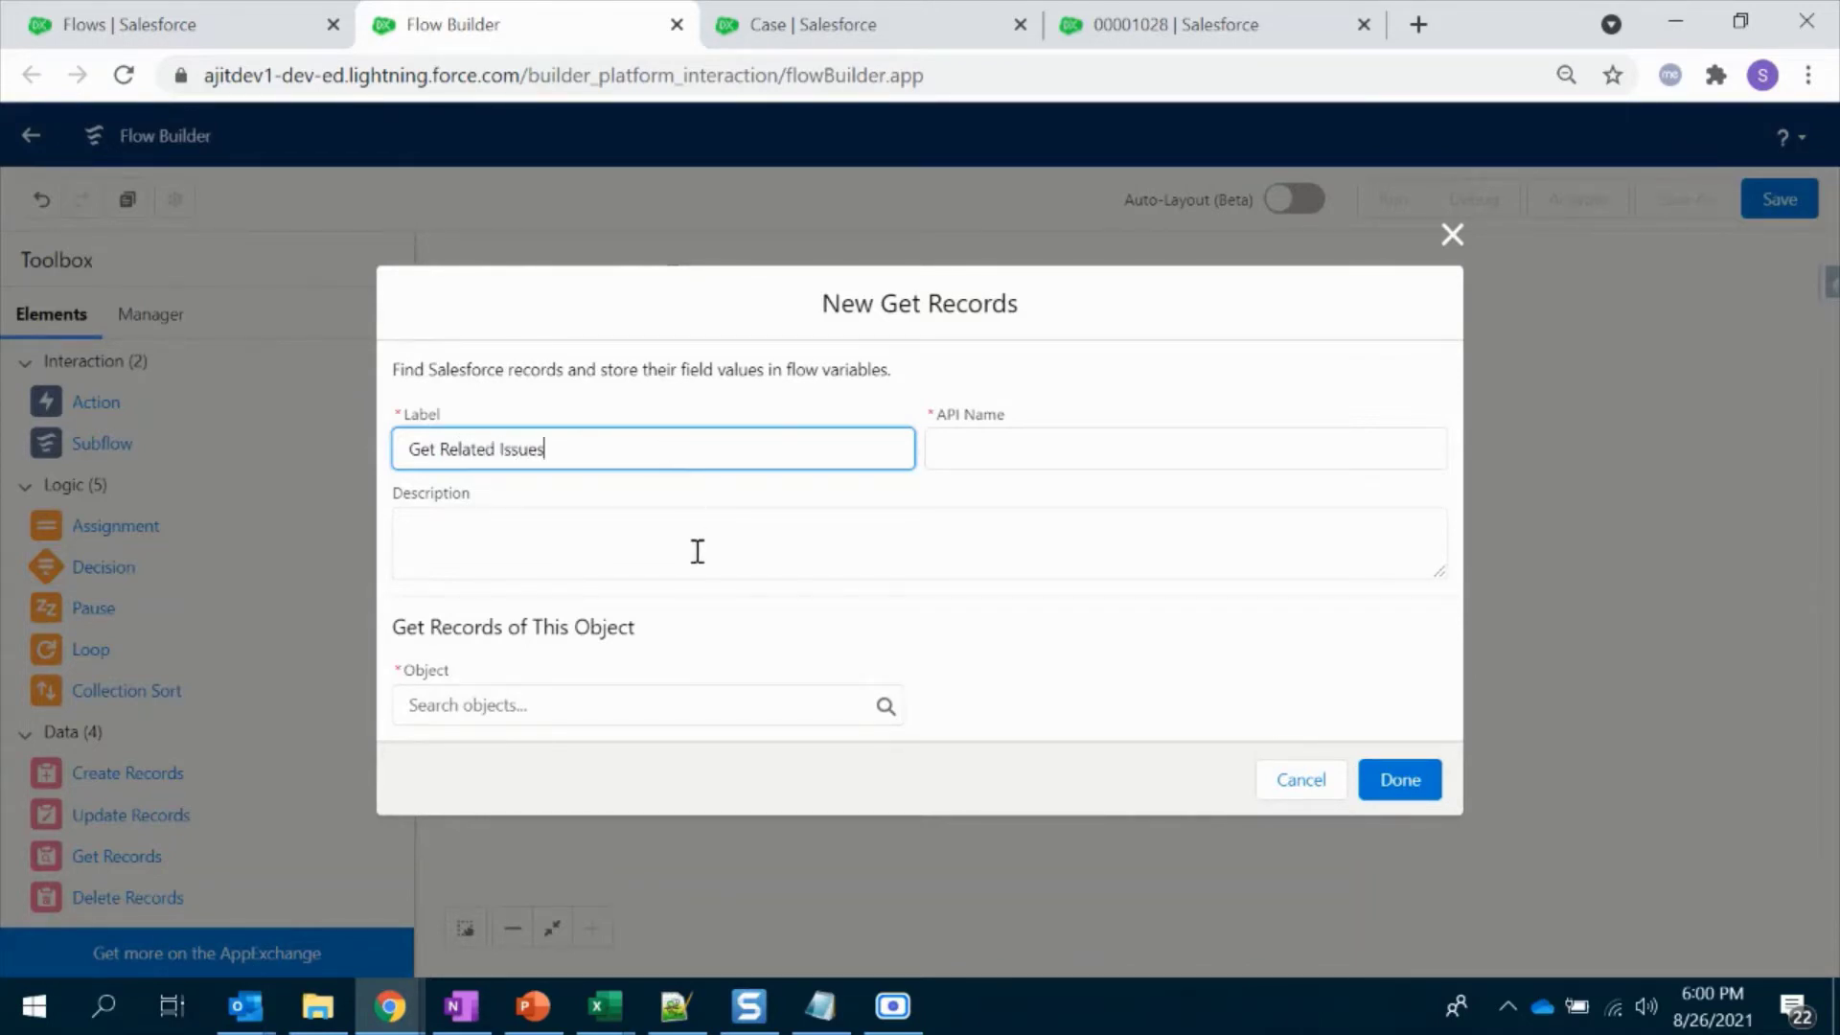
left_click(784, 554)
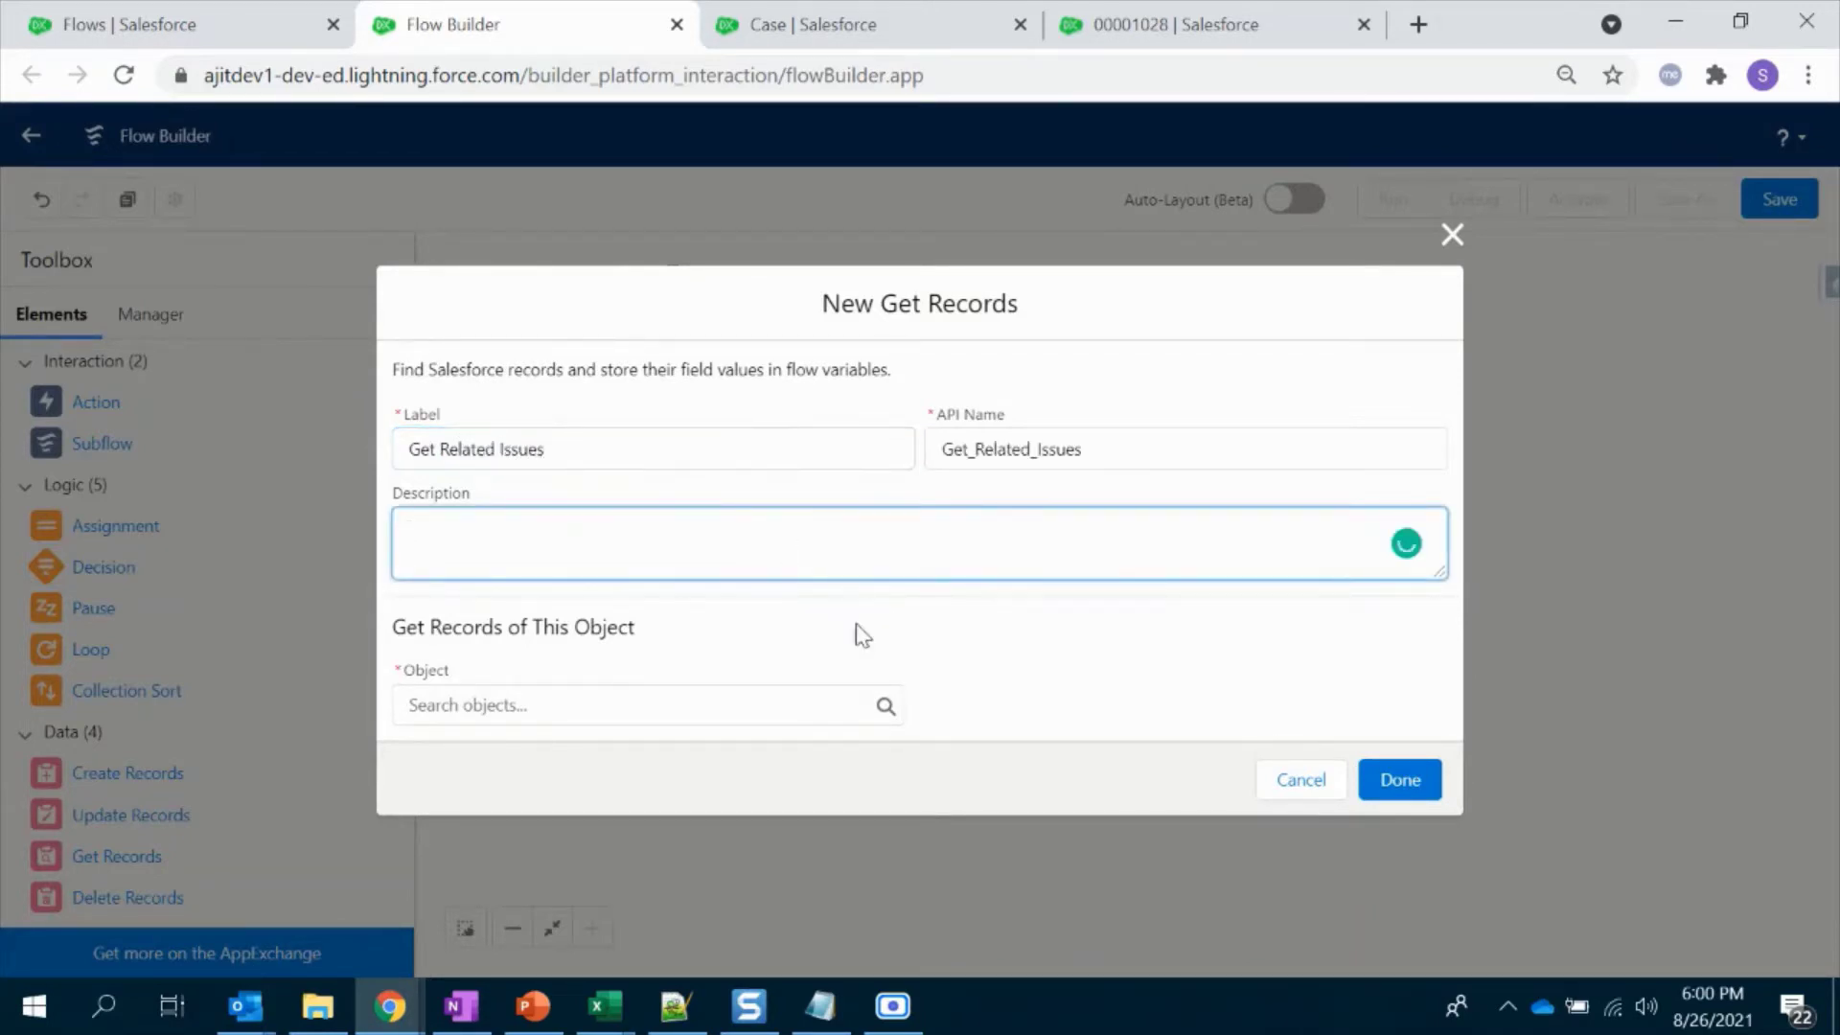
left_click(722, 706)
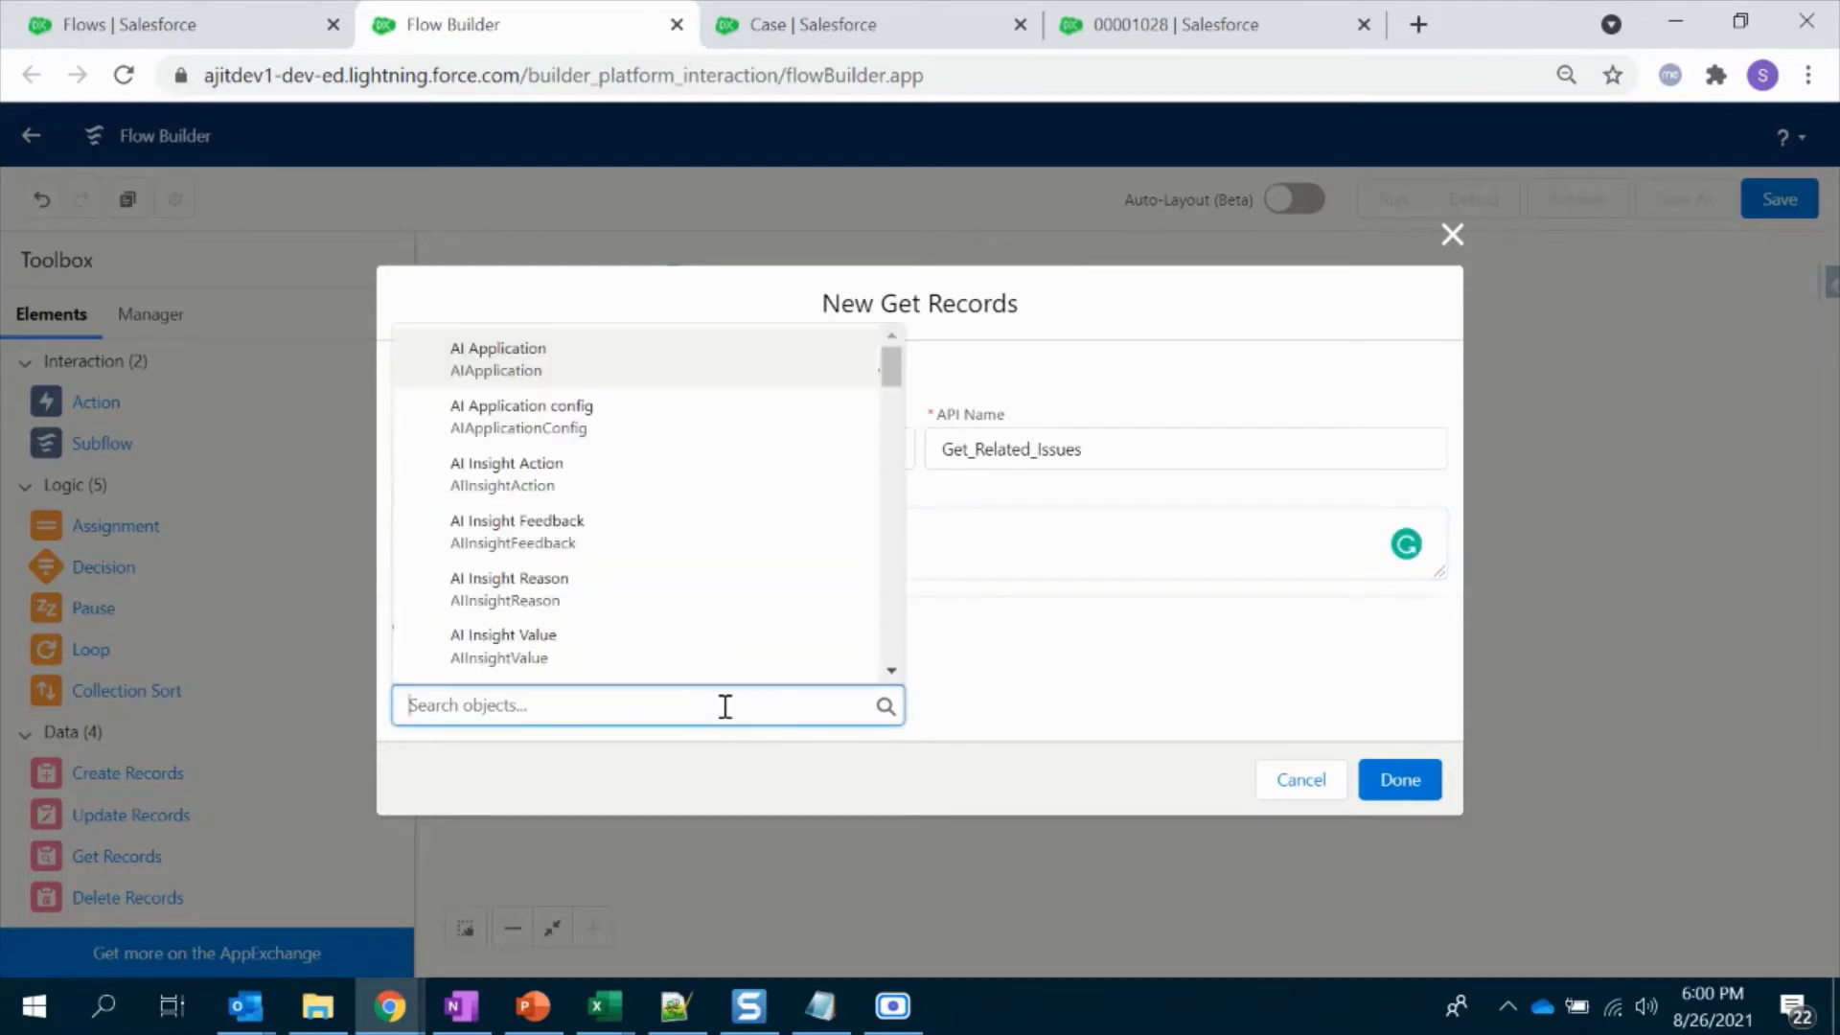
type("issue")
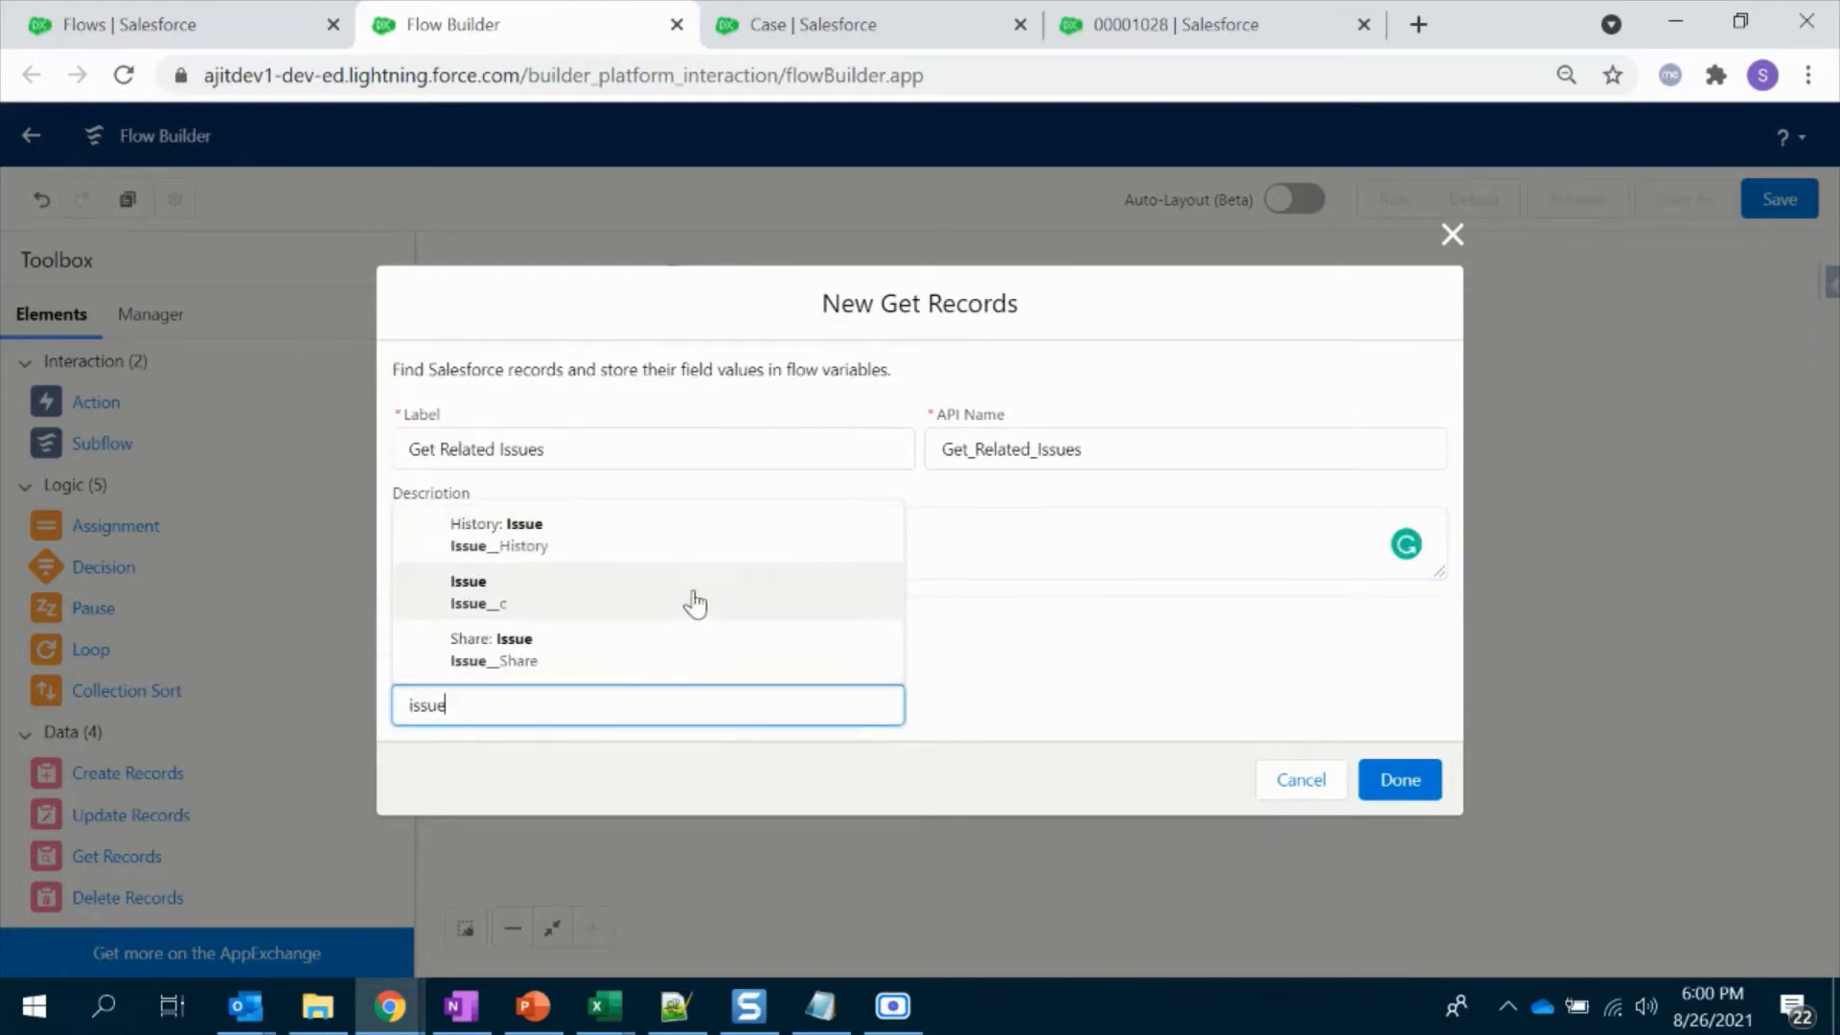
left_click(693, 596)
scroll(1014, 664, "down", 4)
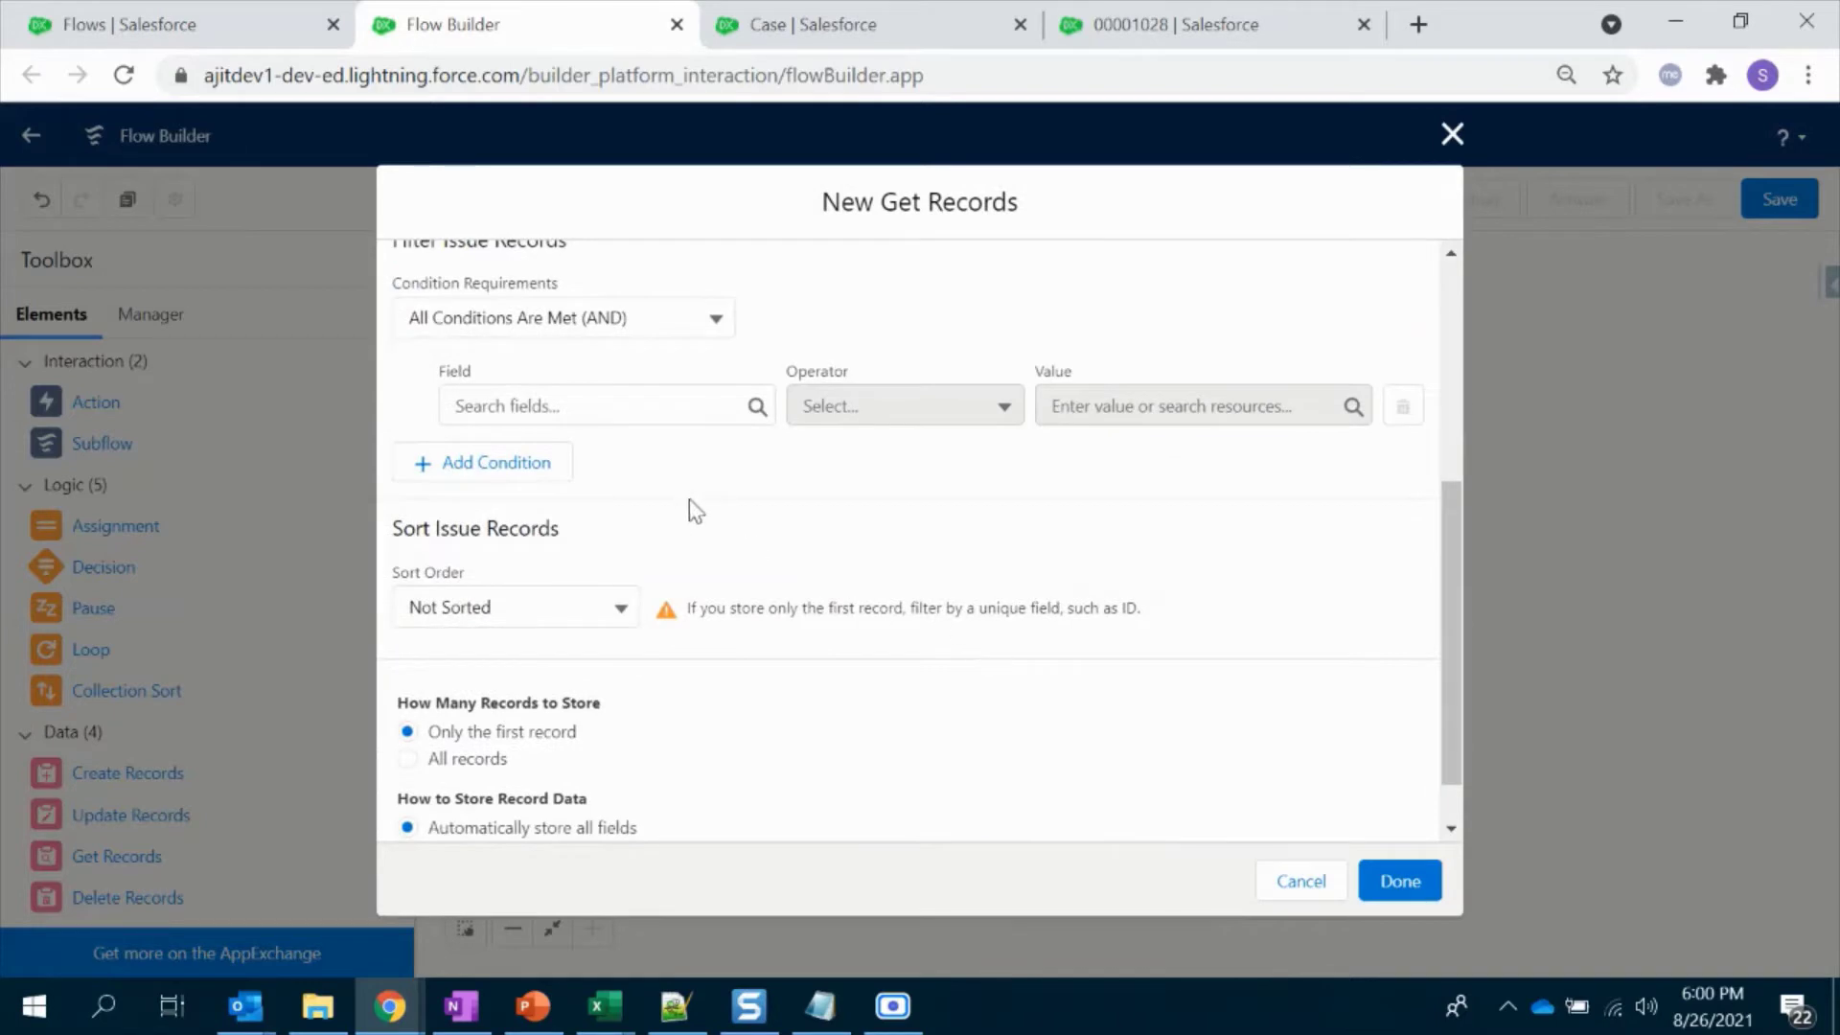
scroll(792, 629, "up", 2)
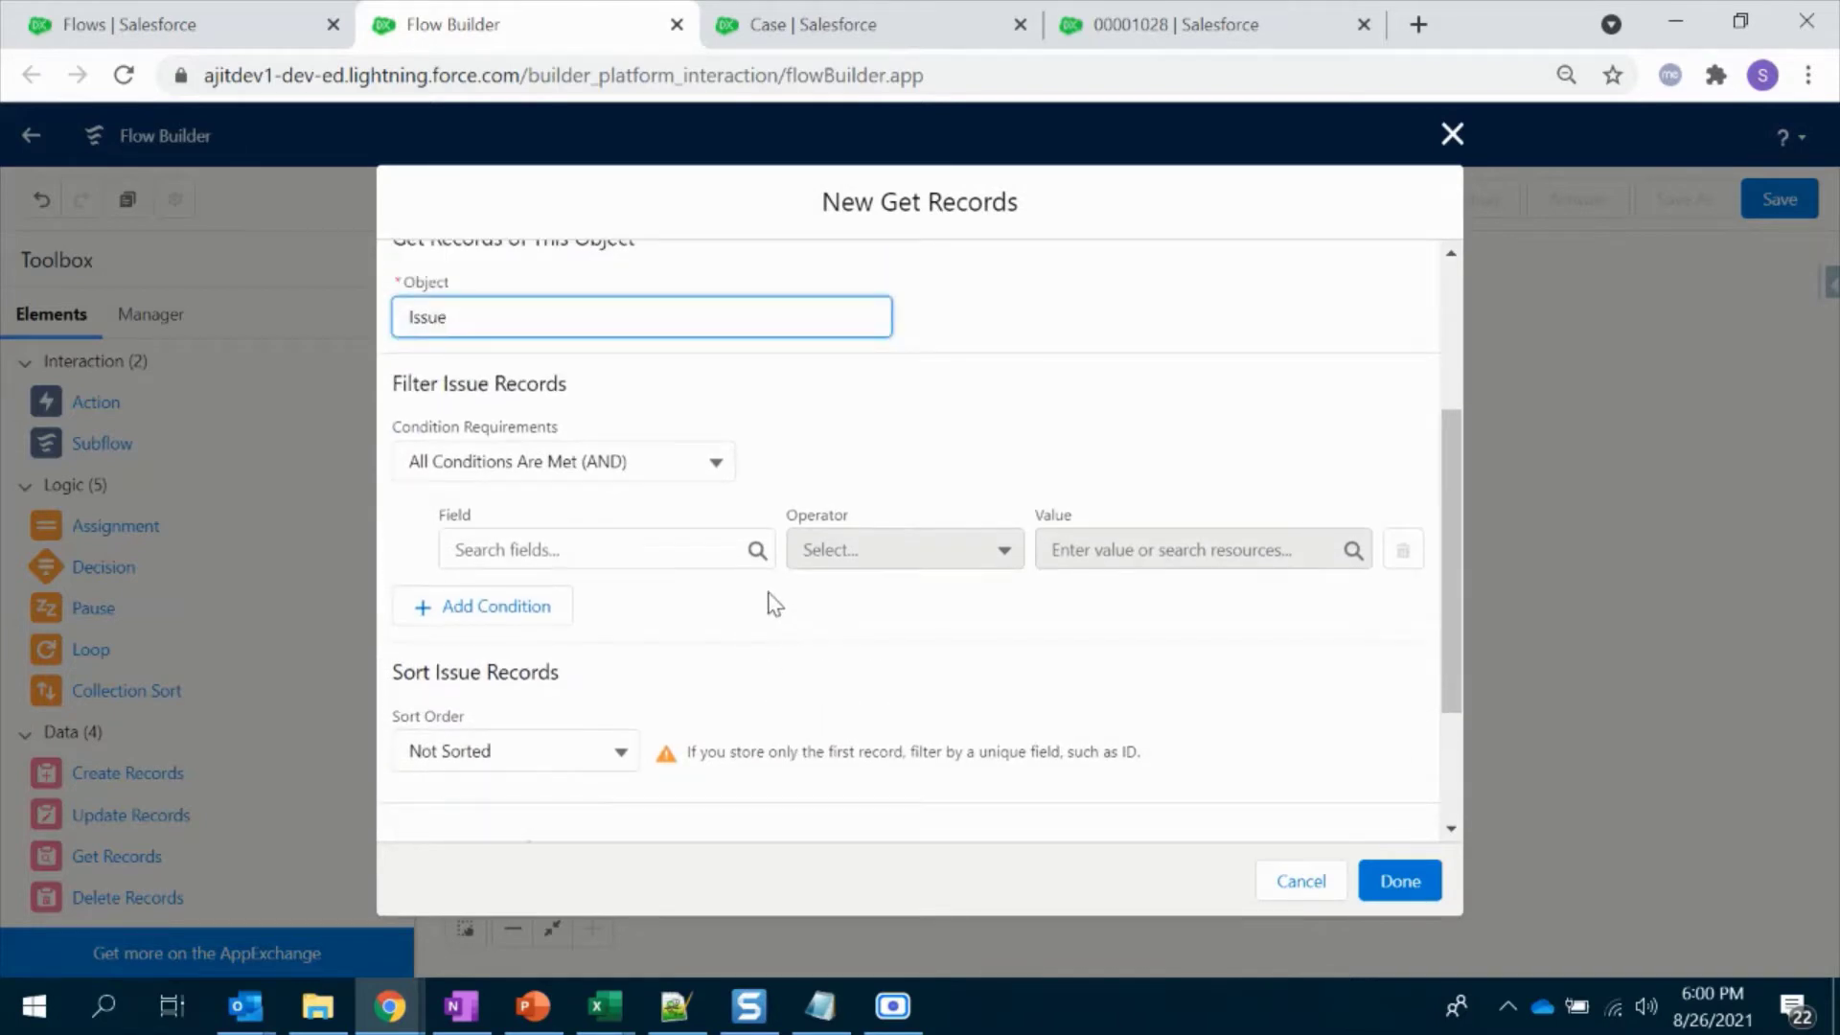
Step: Filter the Issue records so that Case__c equals the triggering record's Case ID
left_click(633, 550)
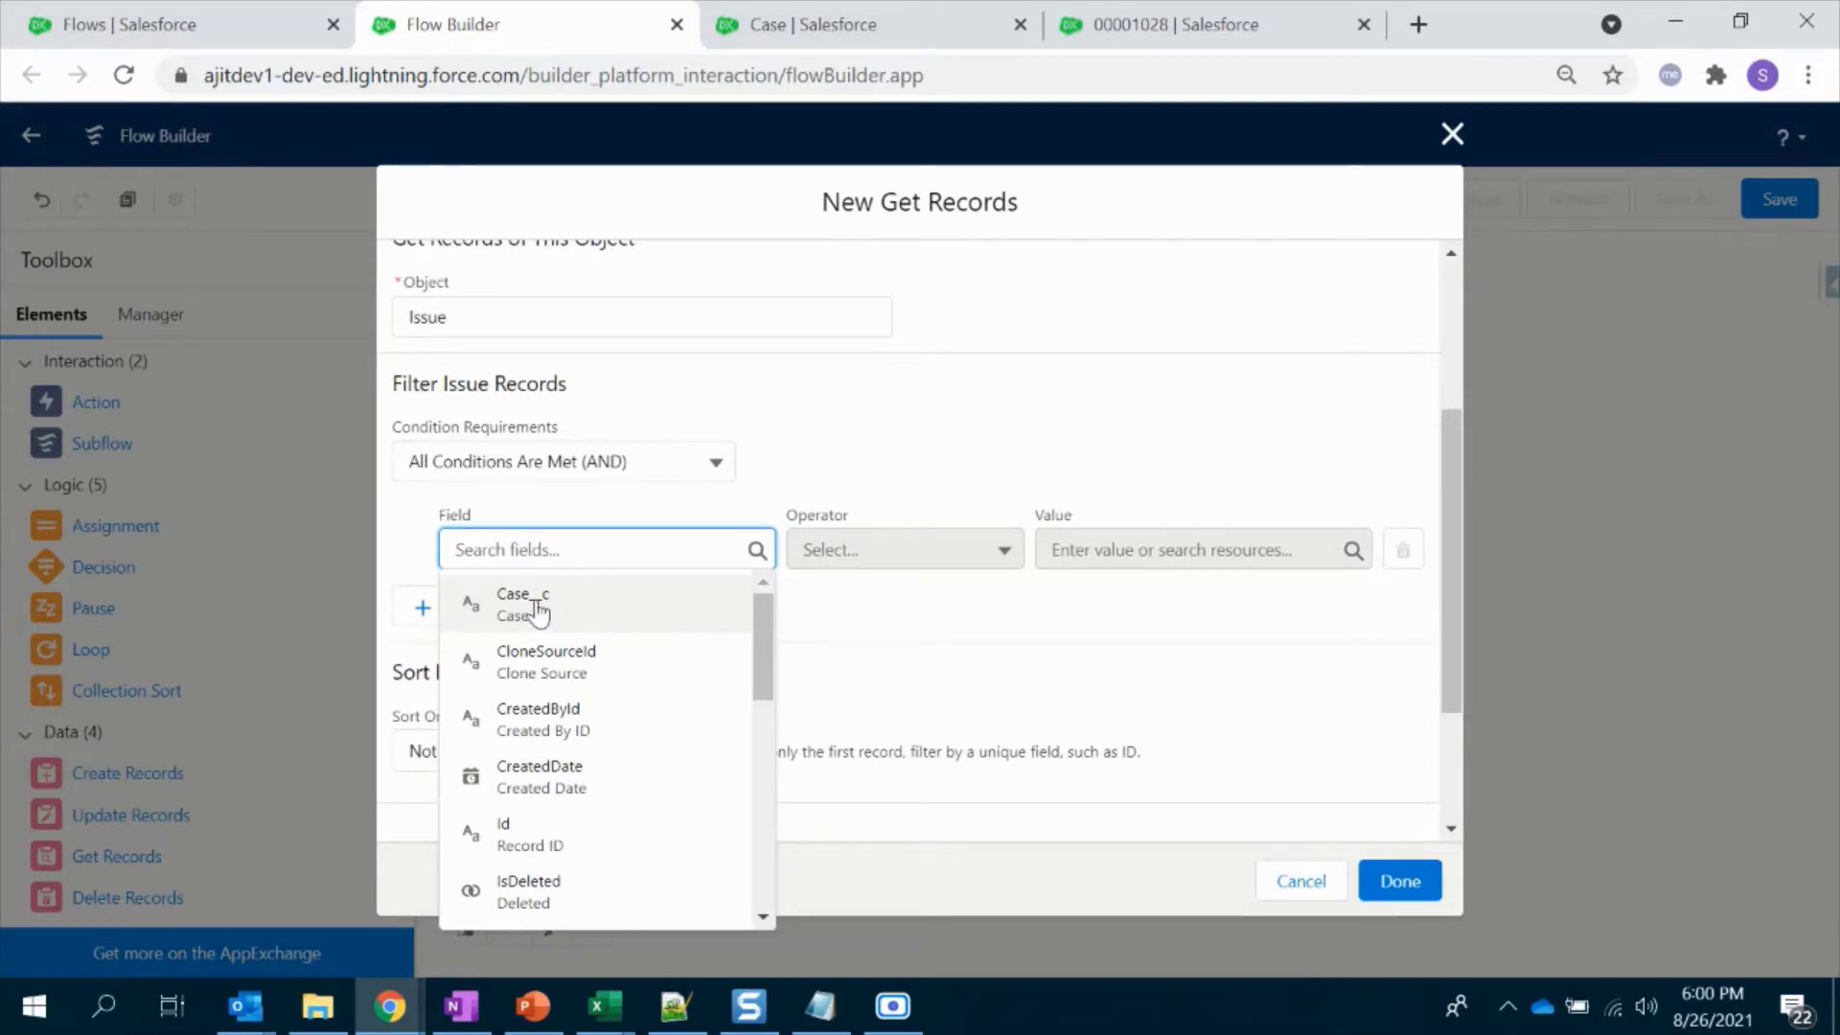
left_click(567, 608)
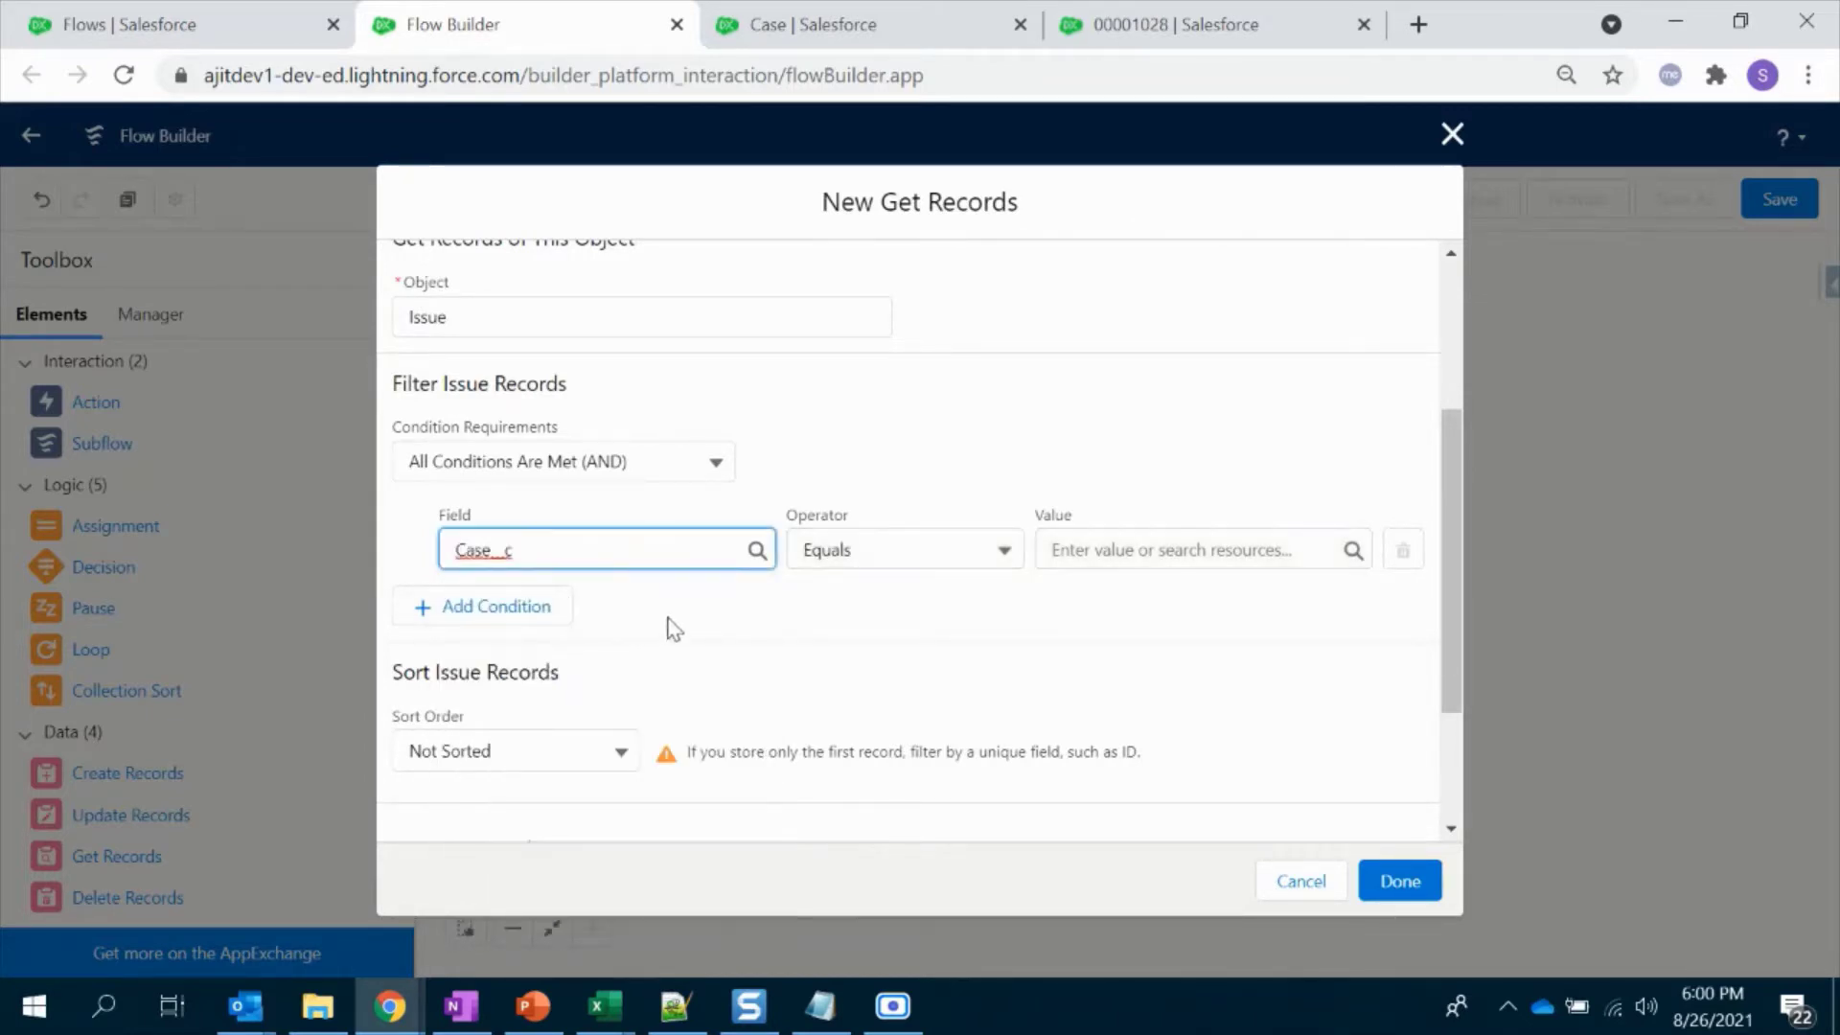
left_click(1235, 548)
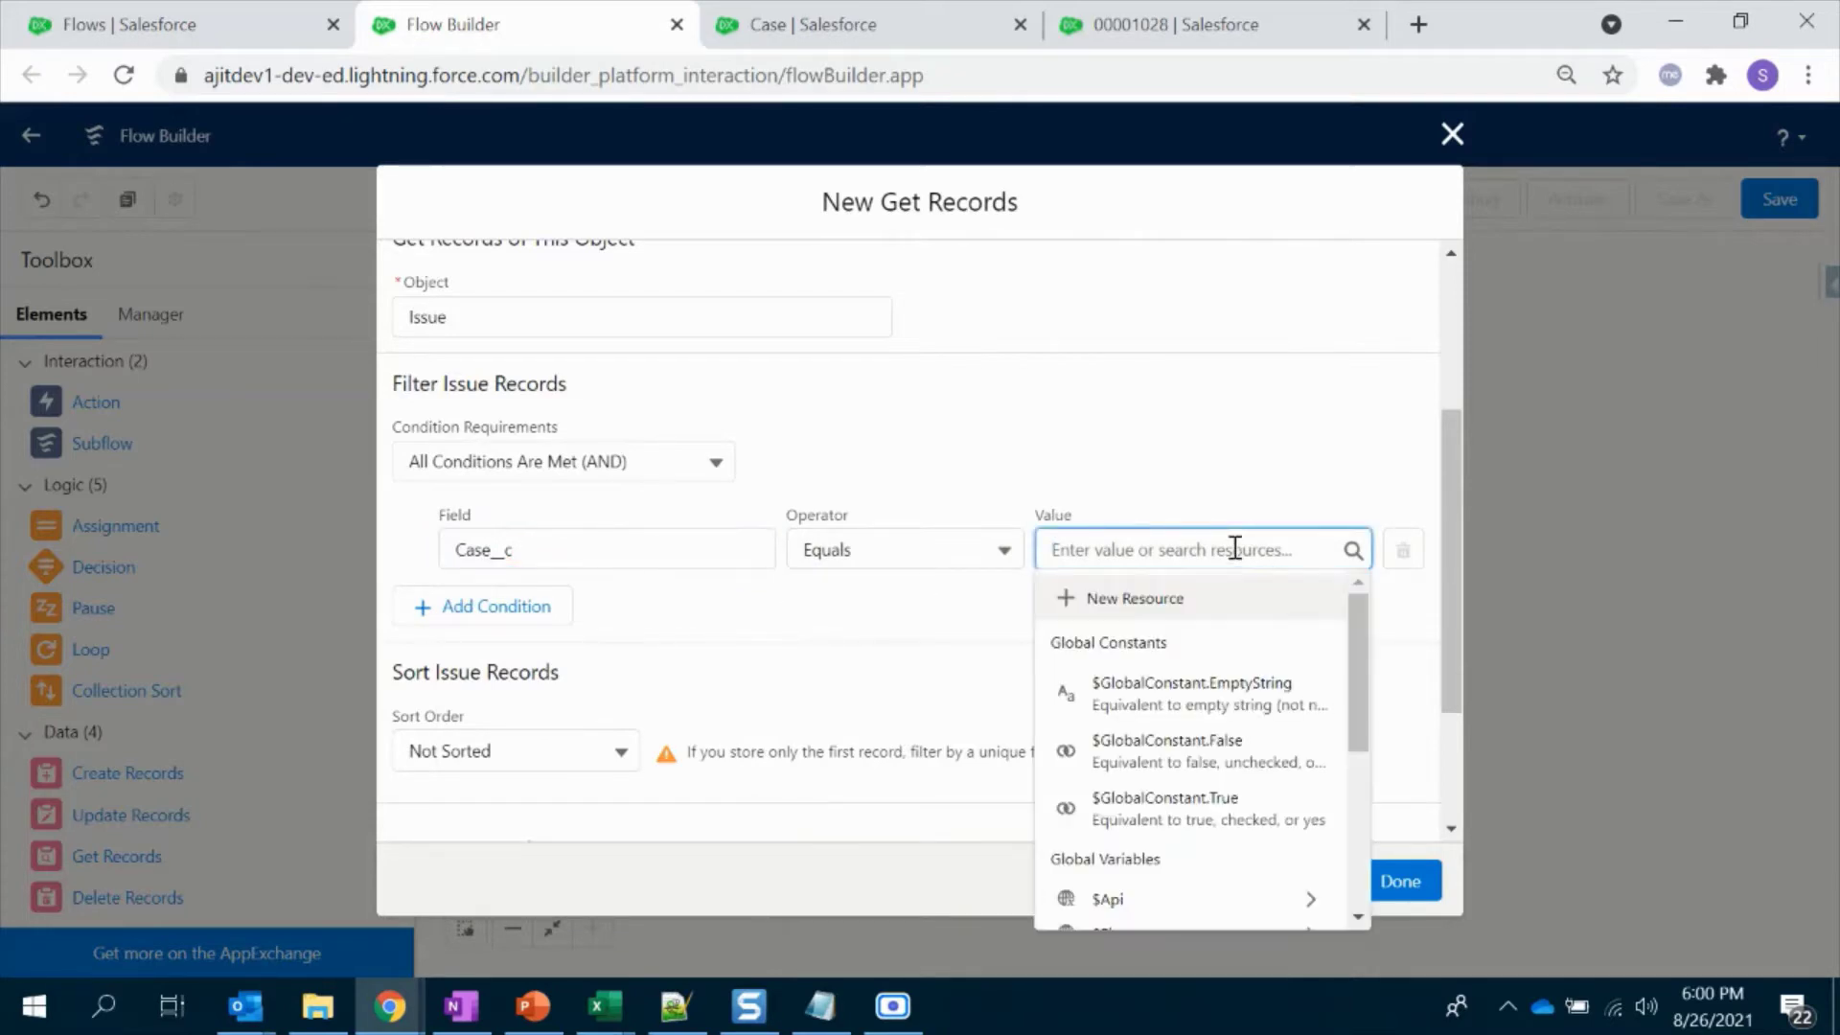
scroll(1203, 747, "down", 4)
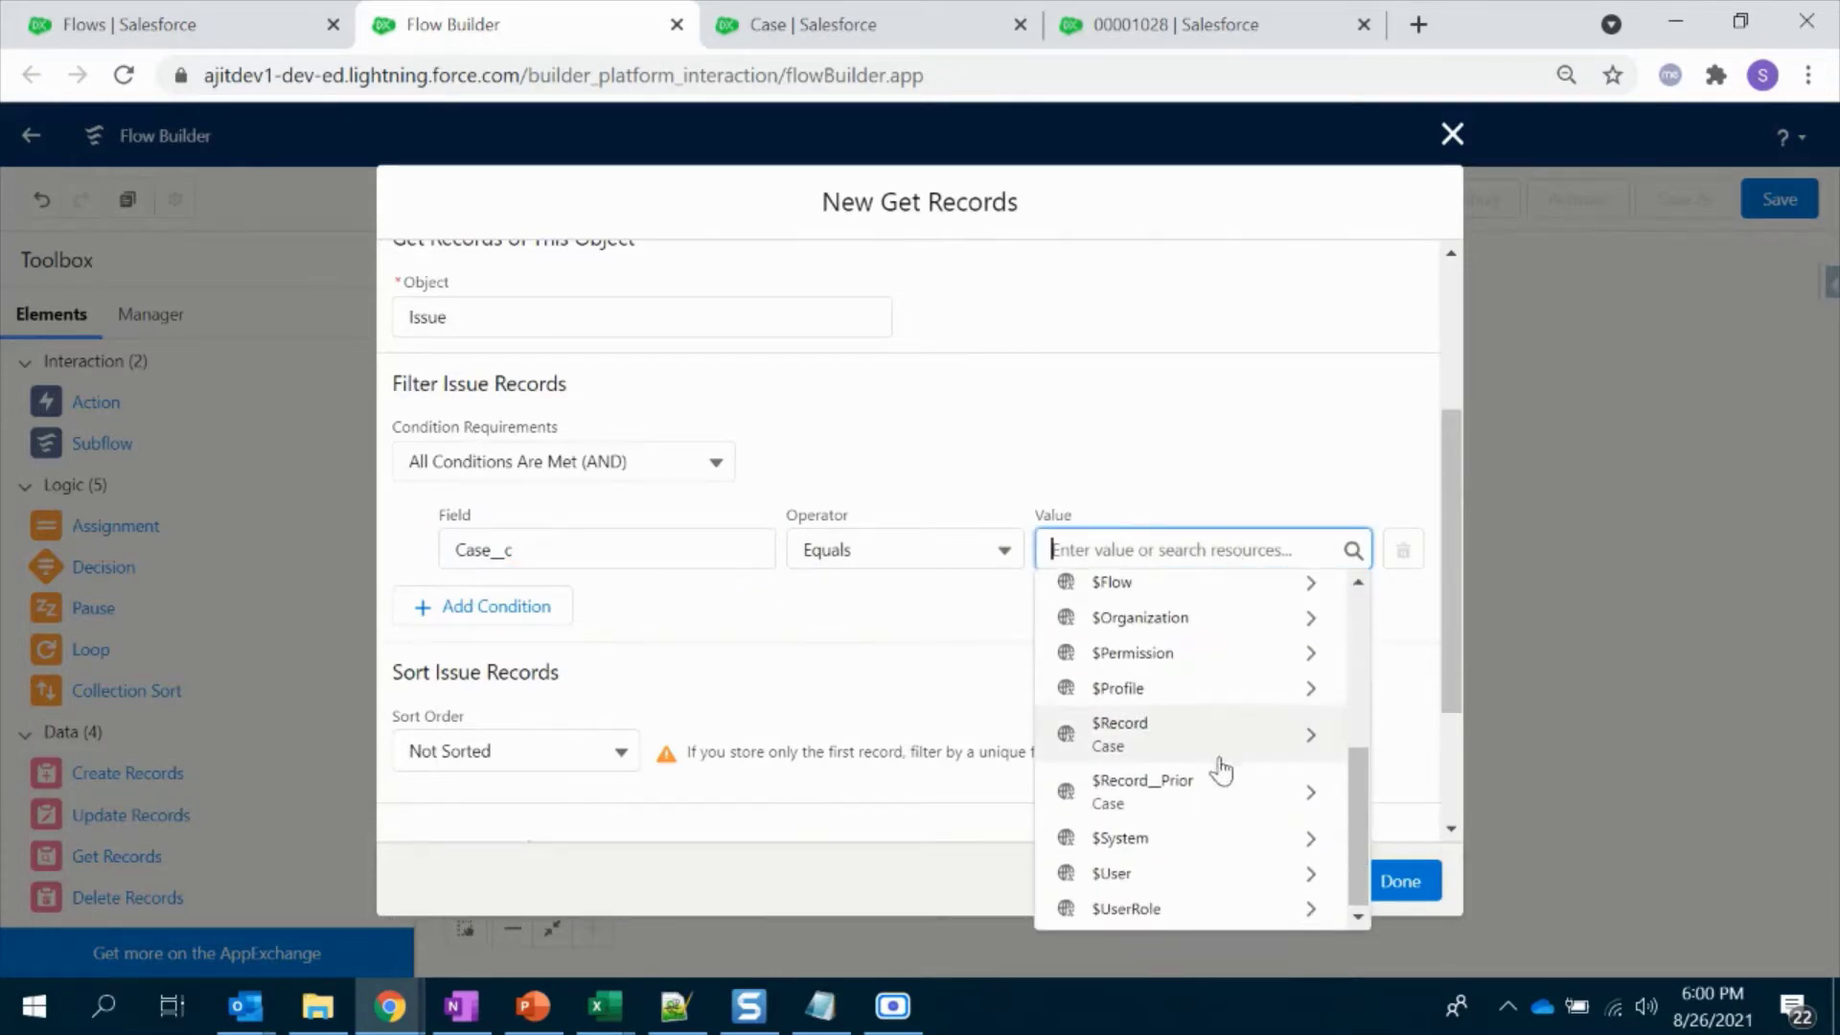
left_click(1195, 735)
type("id")
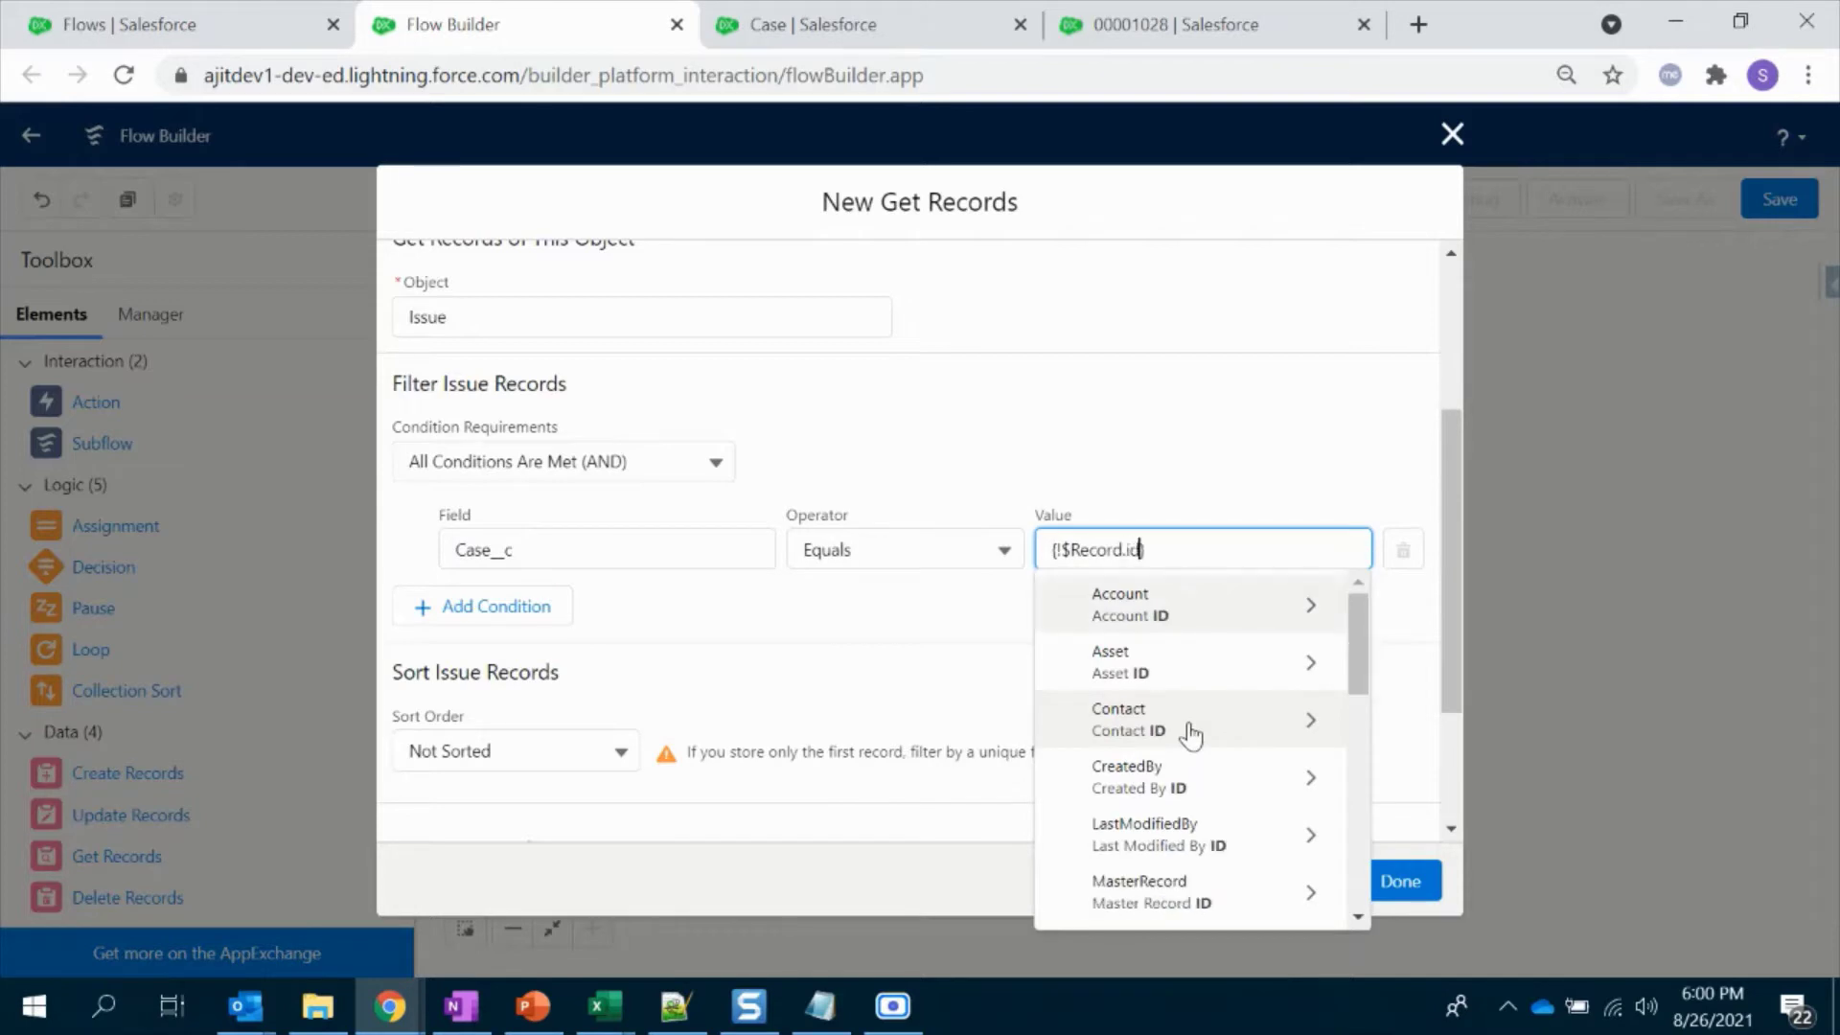
left_click(998, 620)
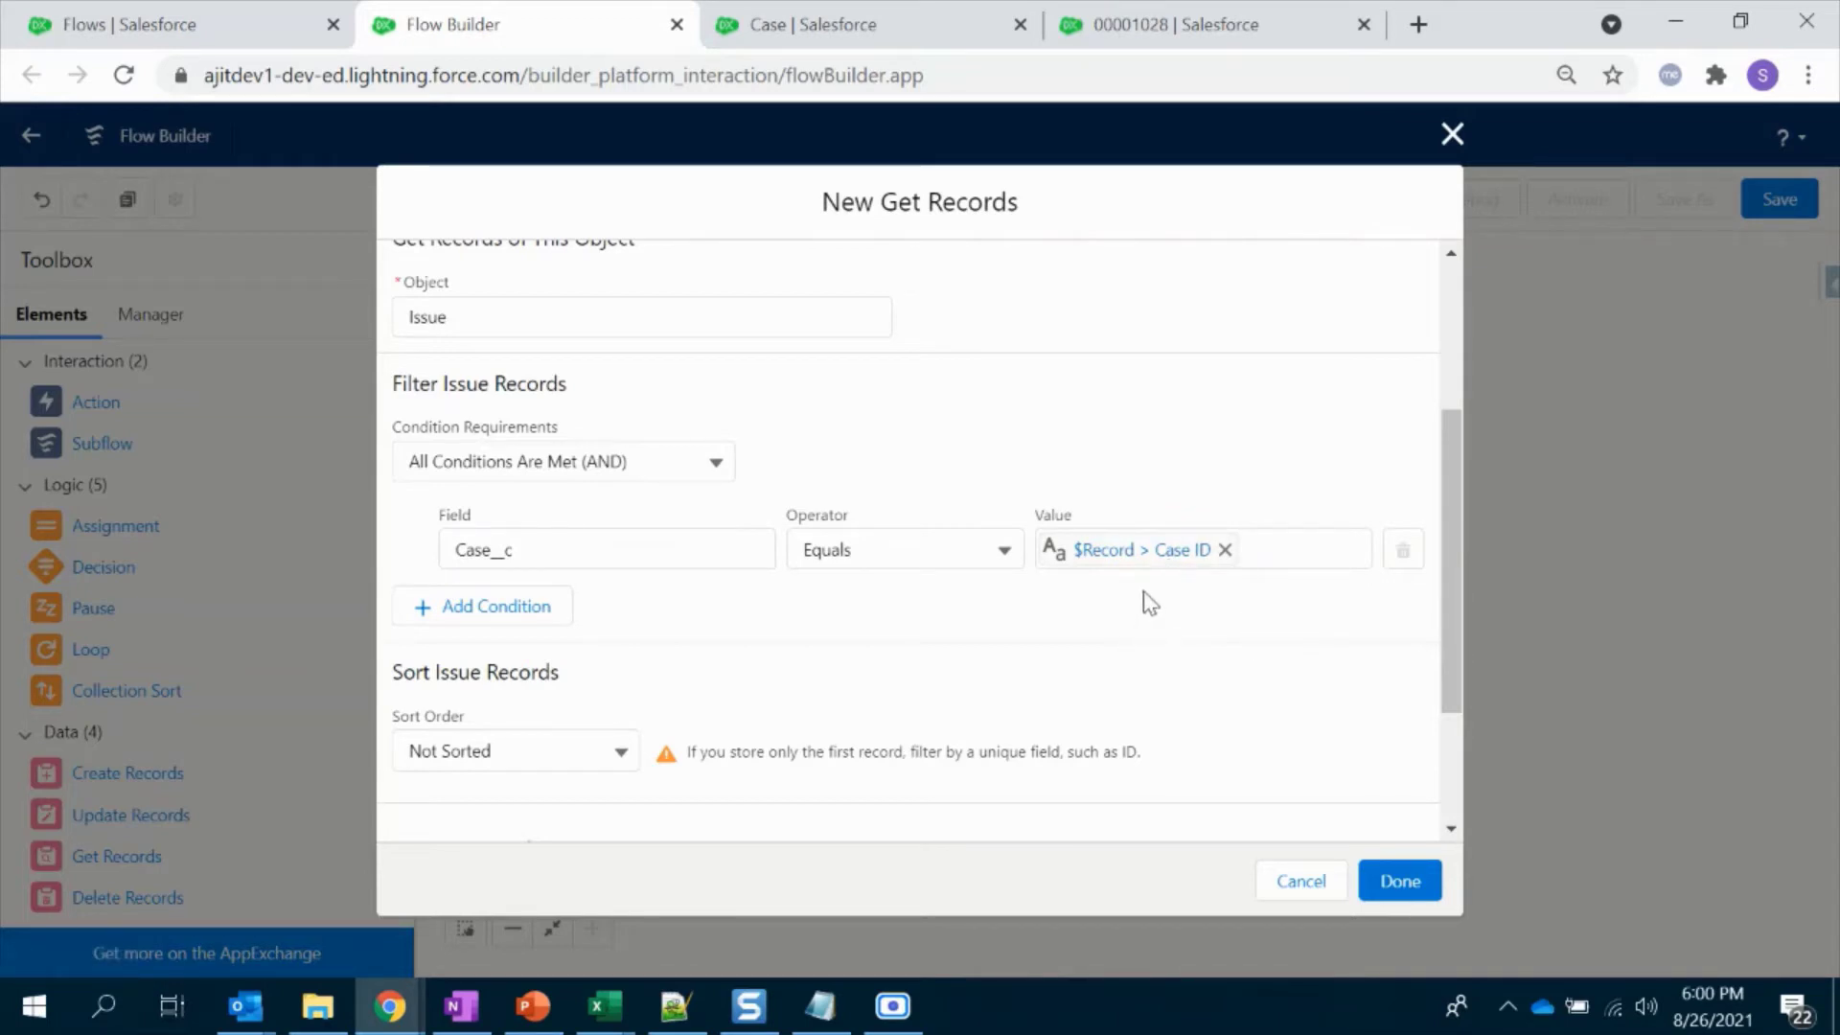
Step: Set the Get Records element to store all records, finish it, and connect Start to Get Related Issues
scroll(1092, 633, "down", 3)
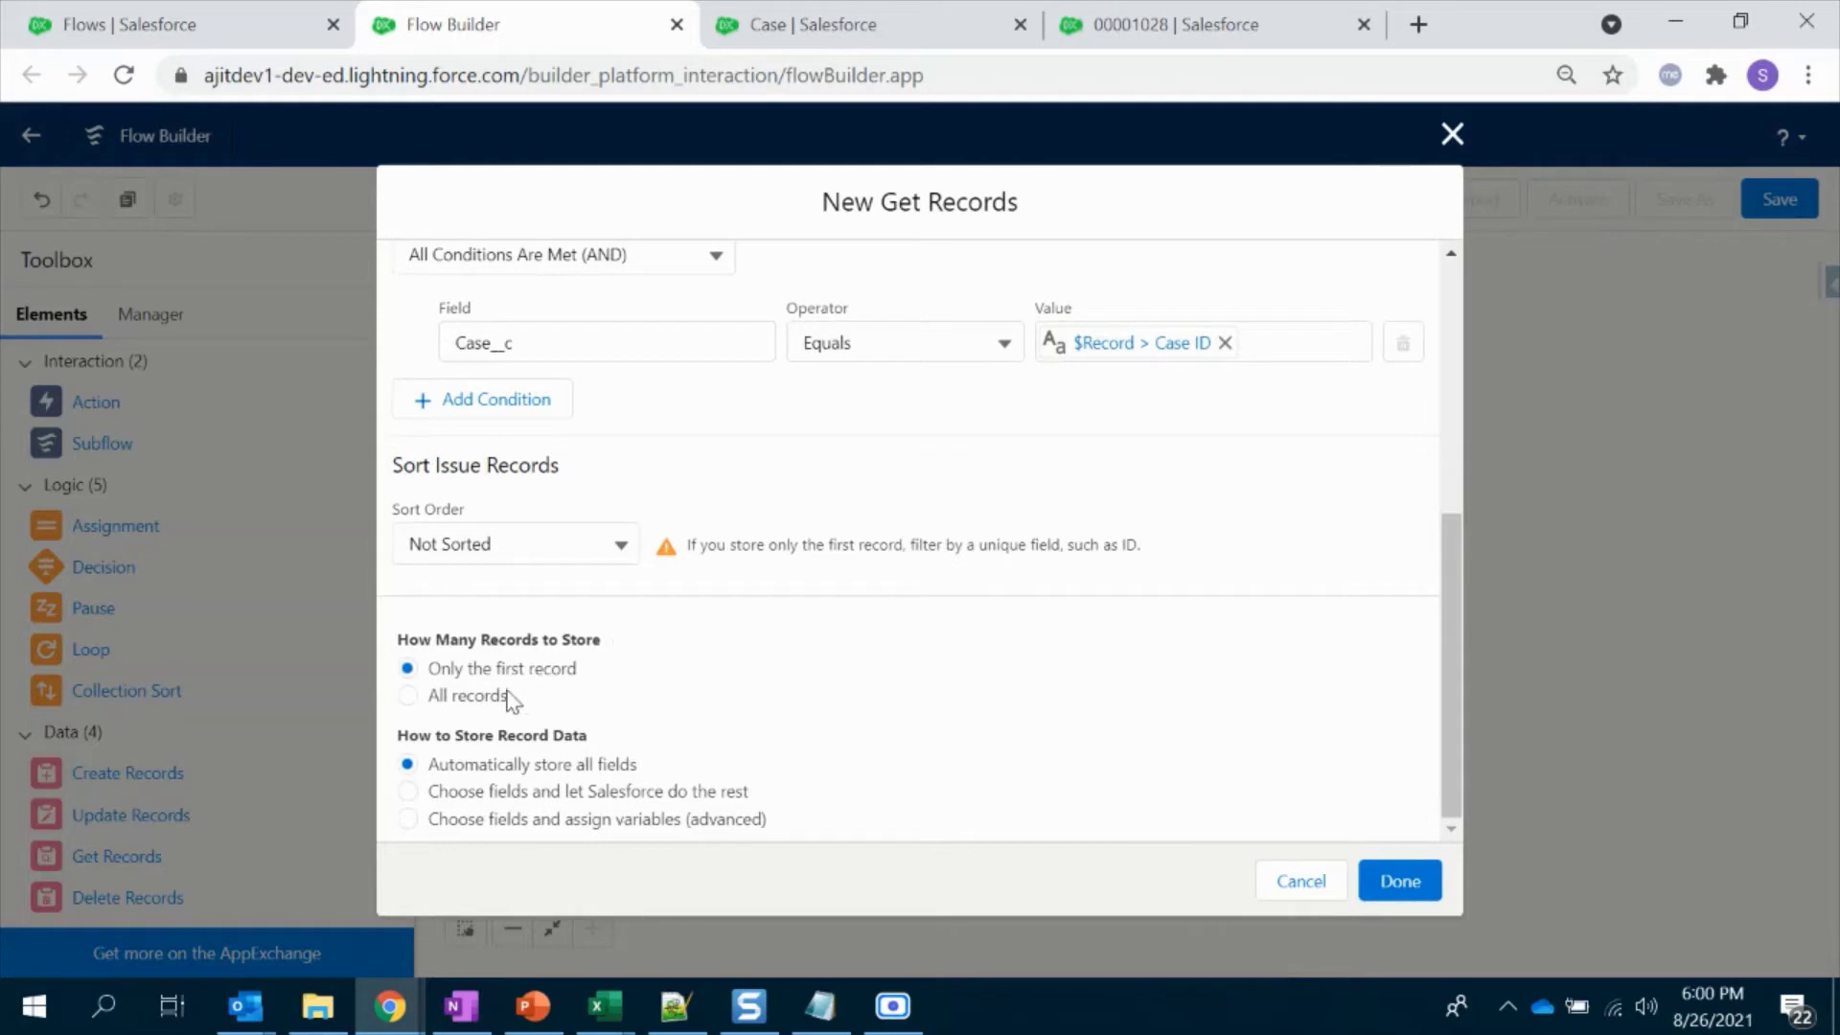
left_click(477, 701)
left_click(1413, 884)
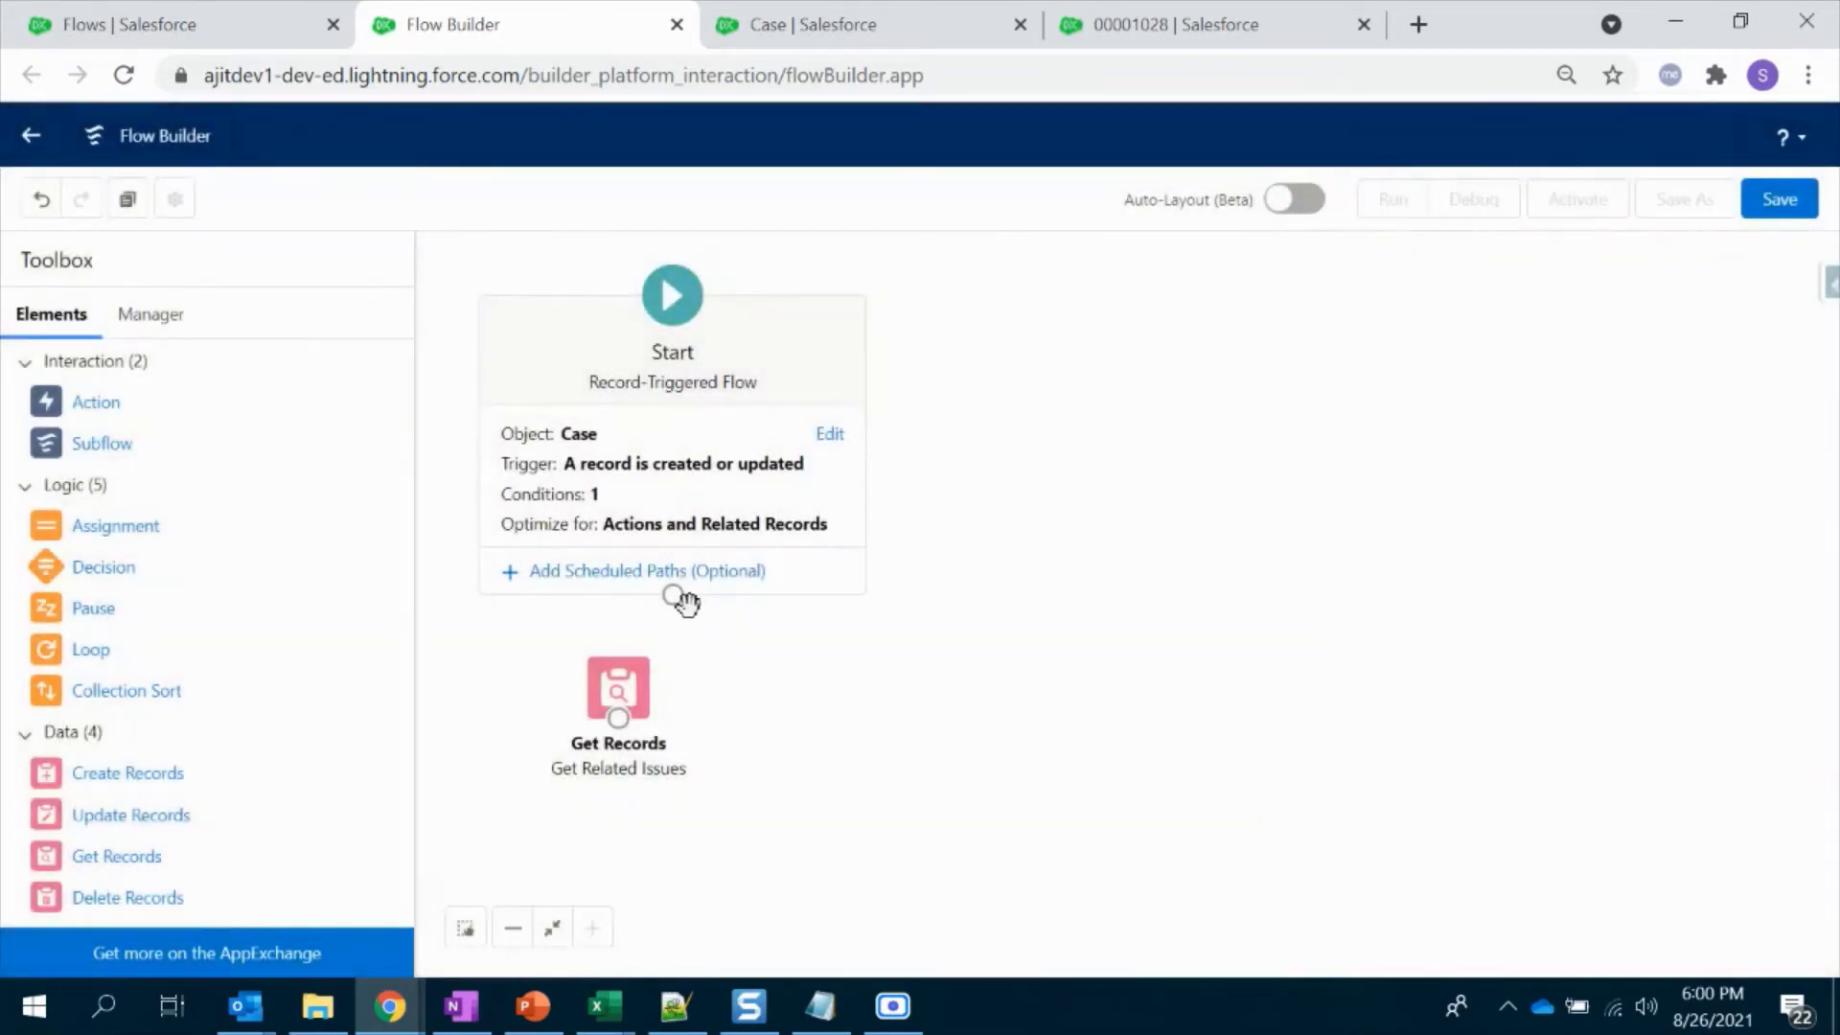
left_click_drag(677, 595, 618, 688)
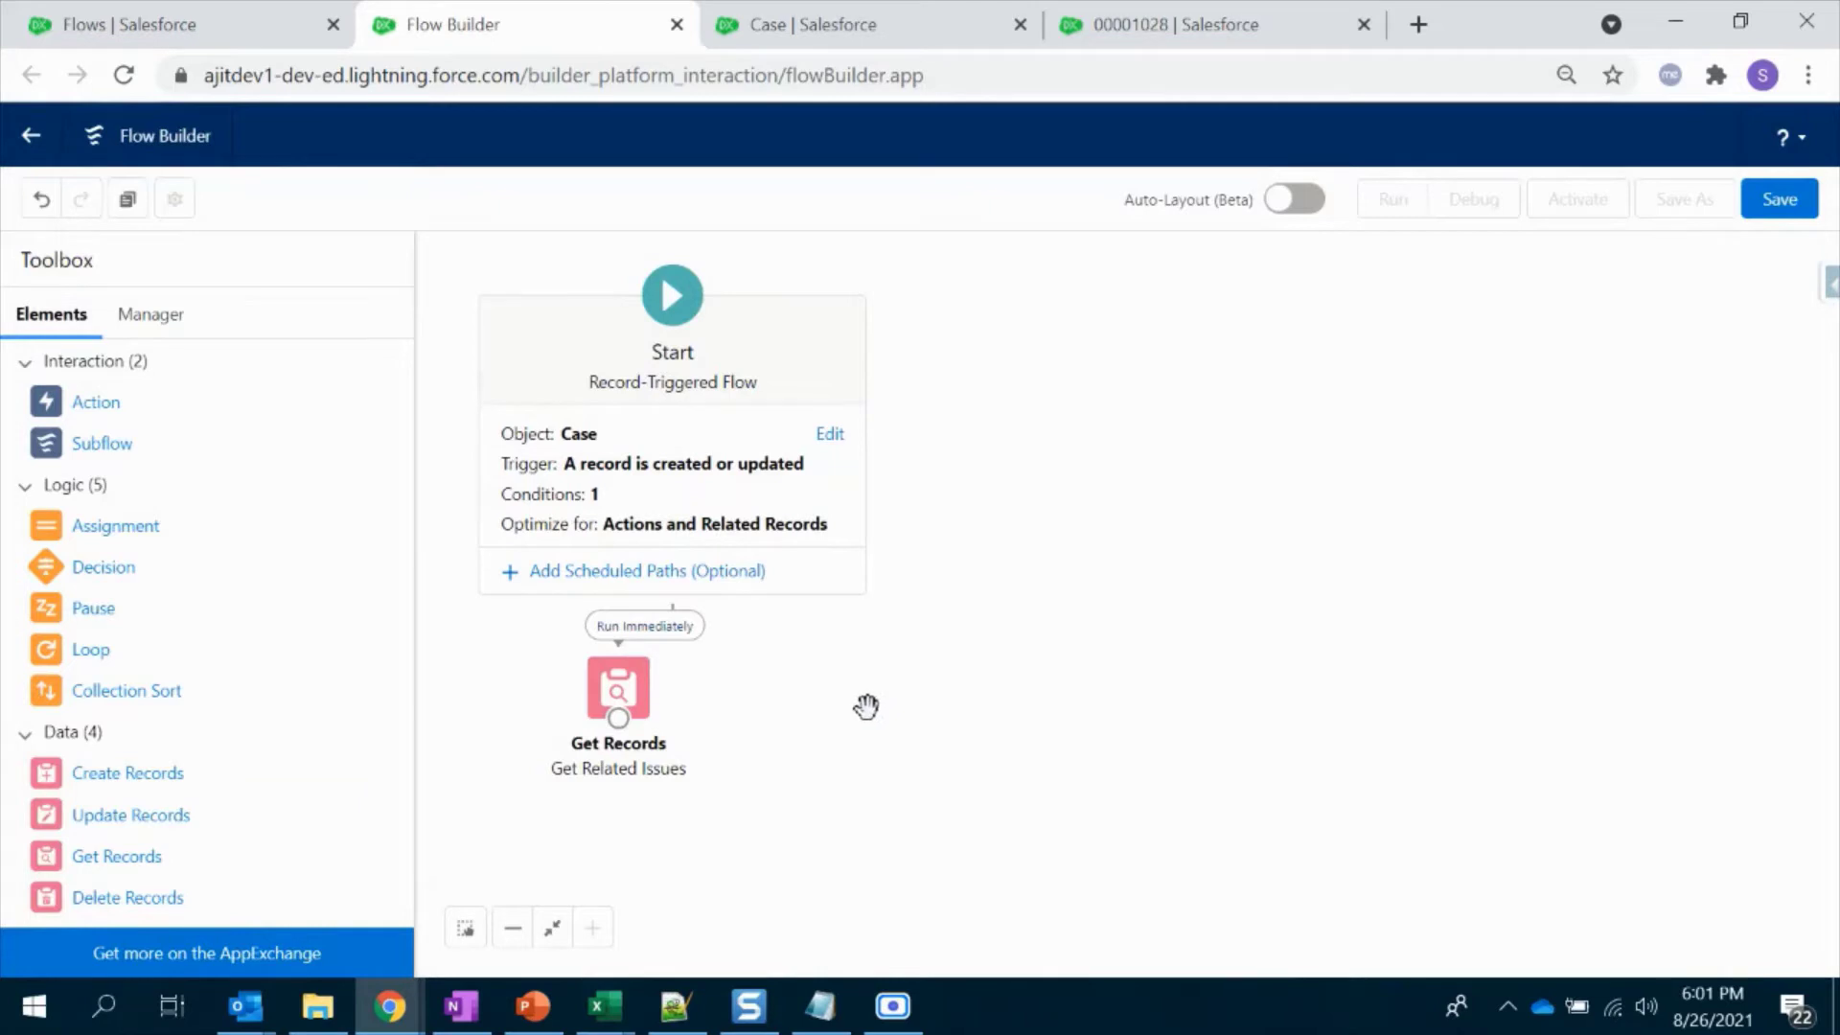
Step: Preview the related issues on the test case record and return to the flow
left_click(1157, 23)
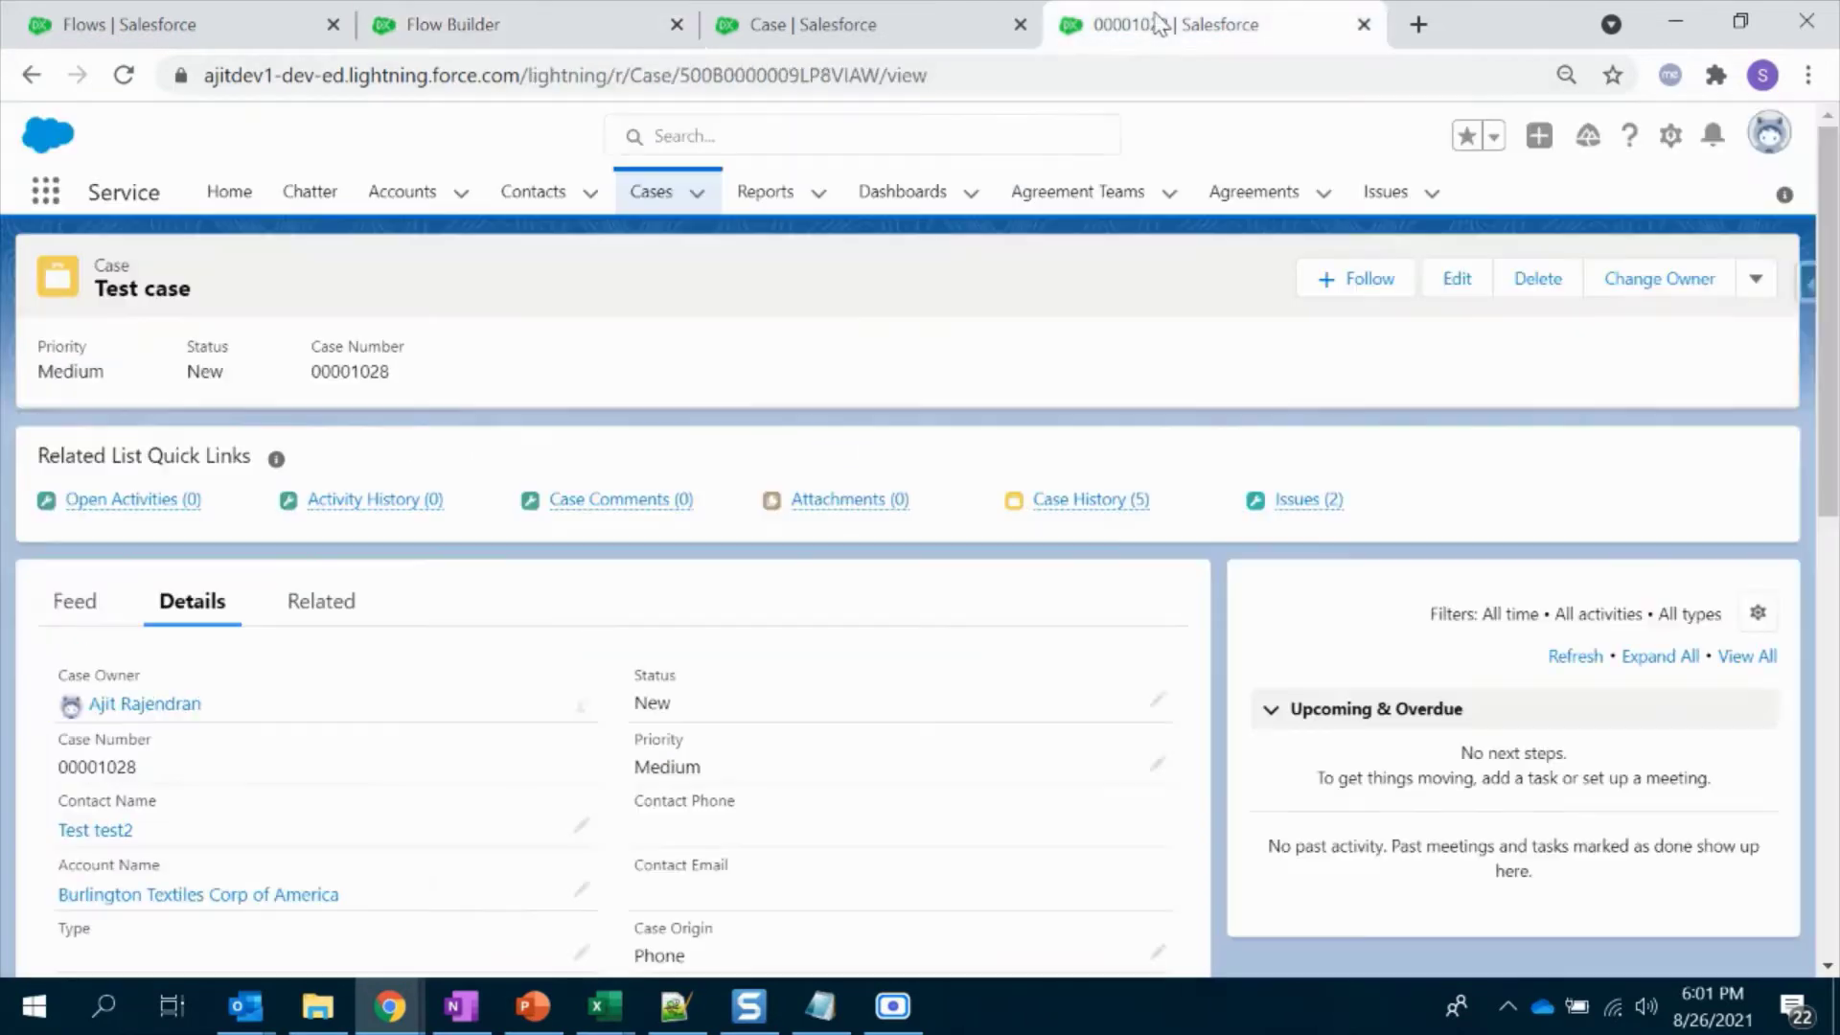
mouse_move(1305, 507)
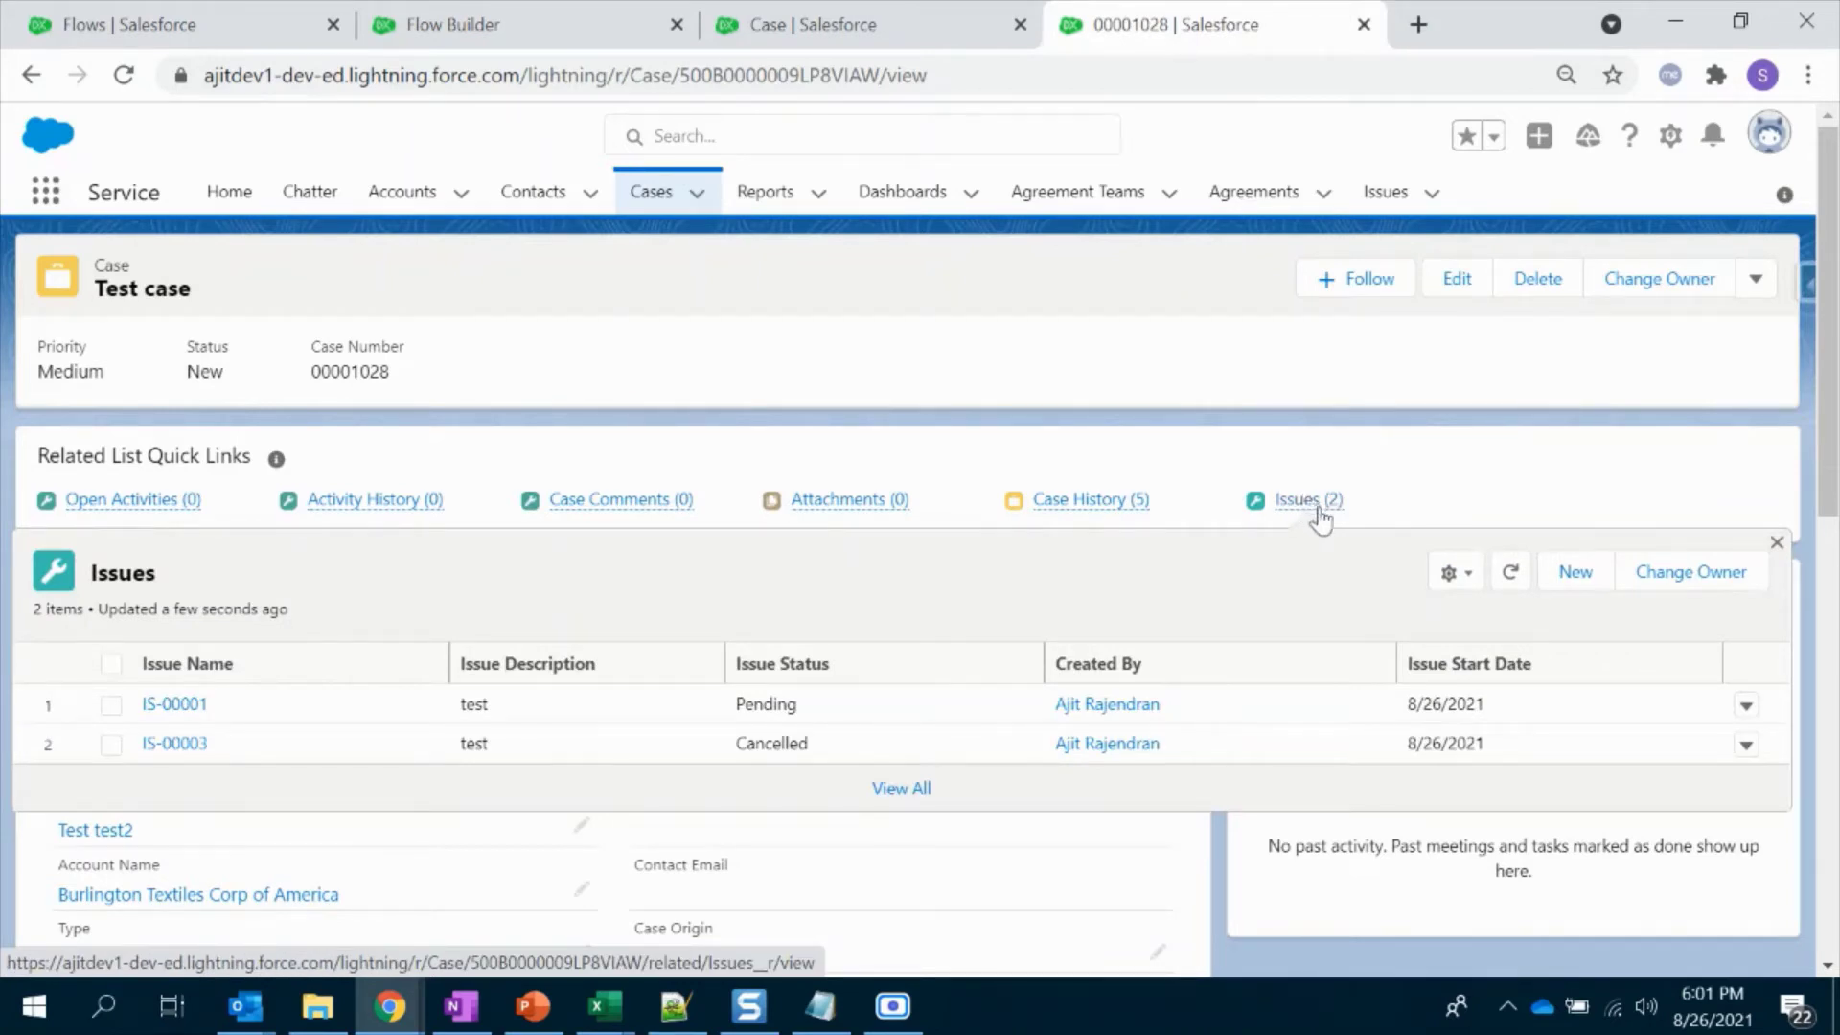
left_click(523, 19)
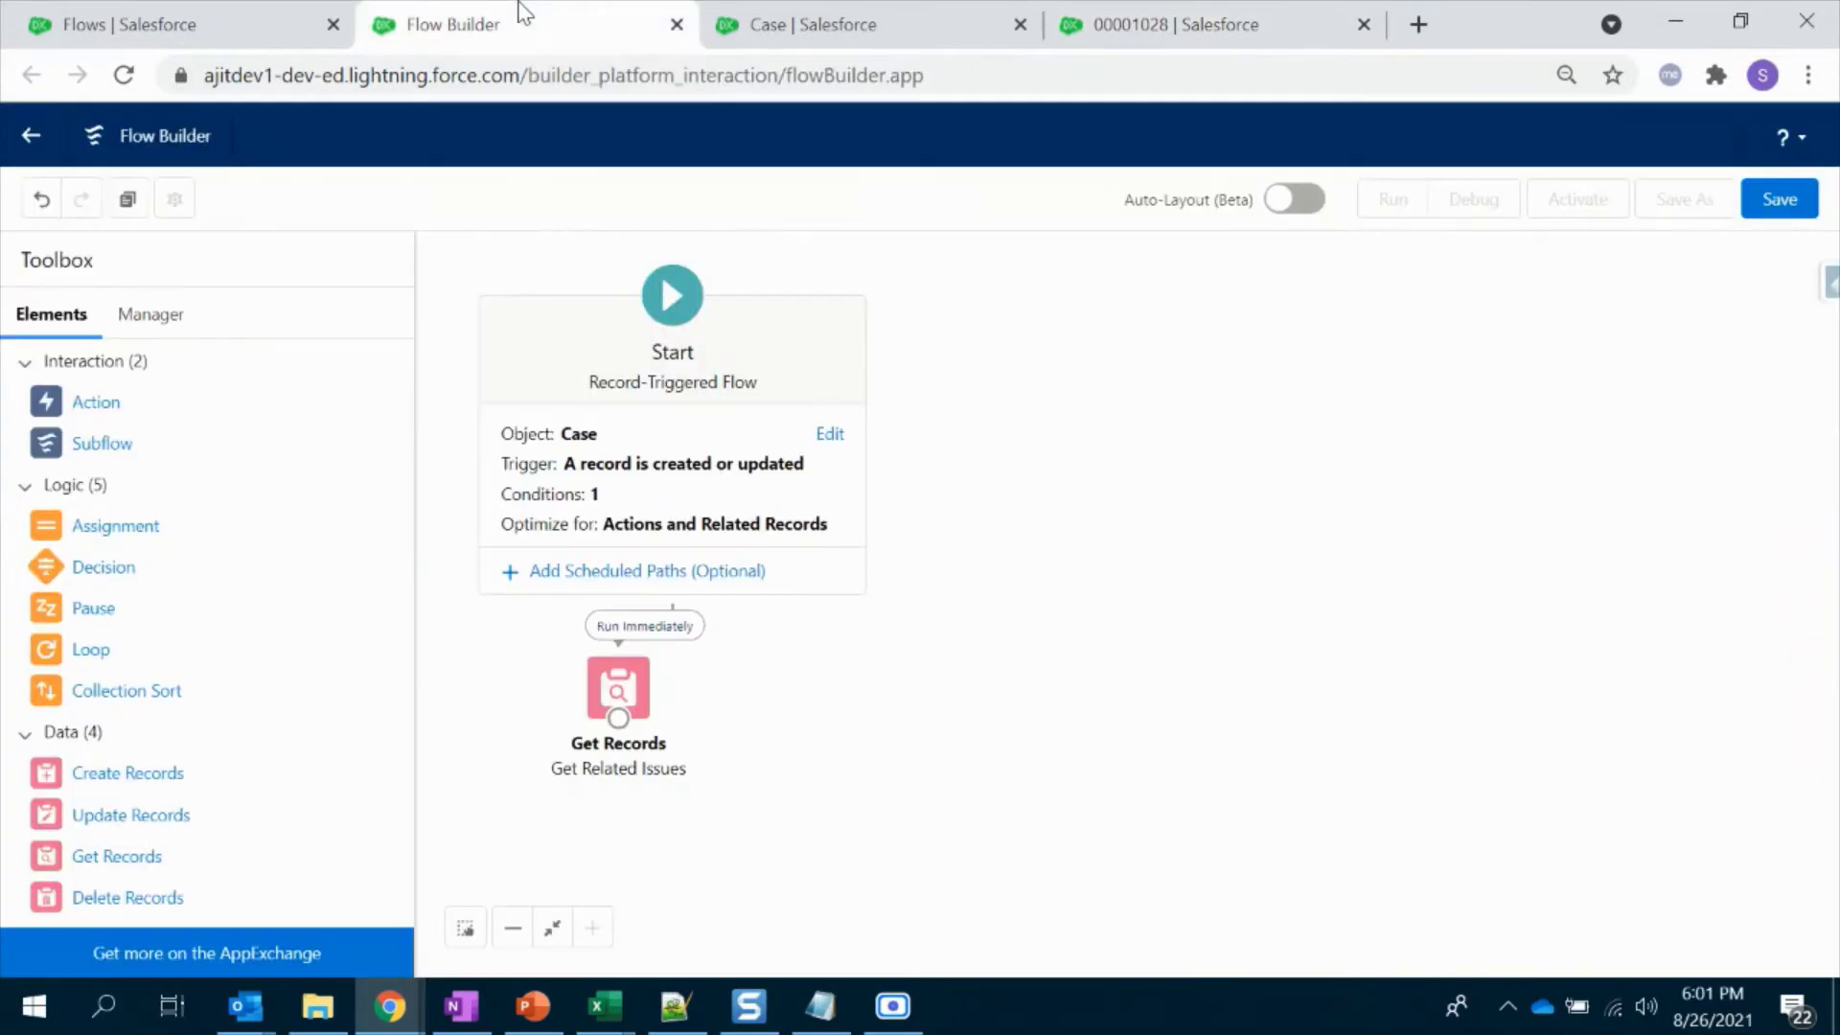
Step: Add a Loop element labelled Loop over the Get_Related_Issues collection, and connect Get Related Issues to it
left_click_drag(124, 644, 855, 681)
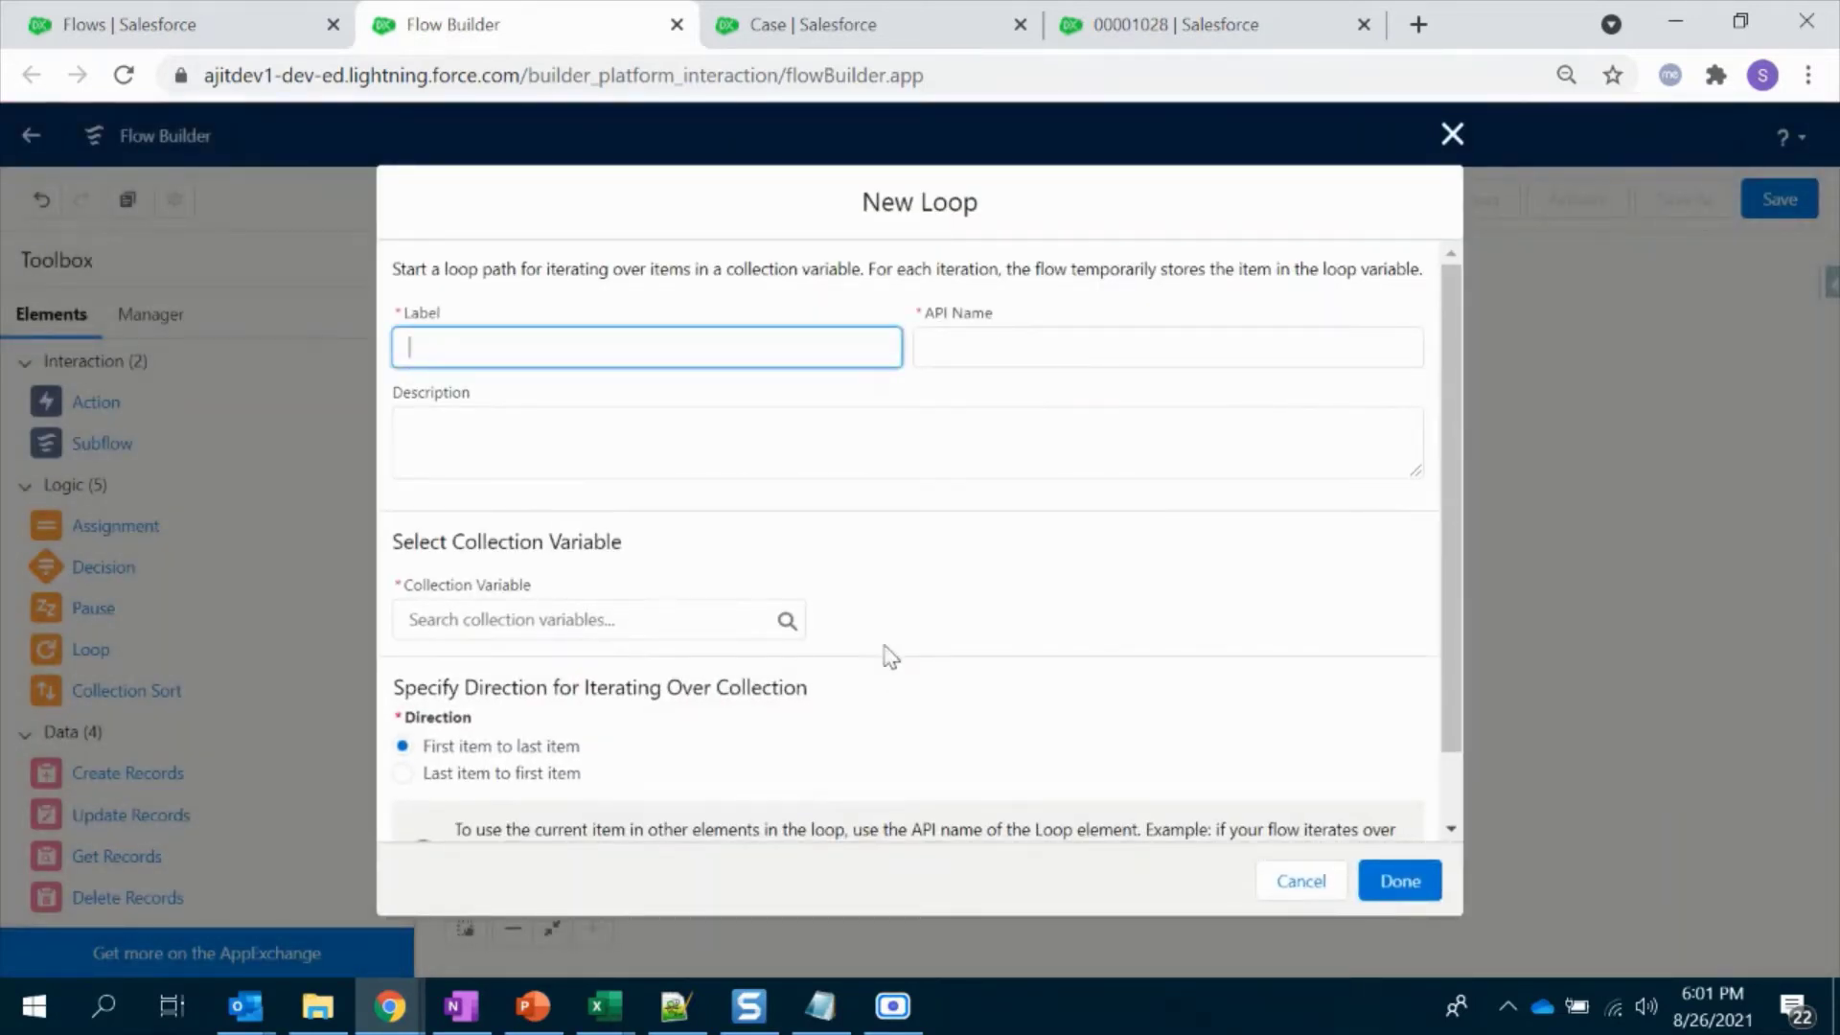
type("Loop")
left_click(709, 429)
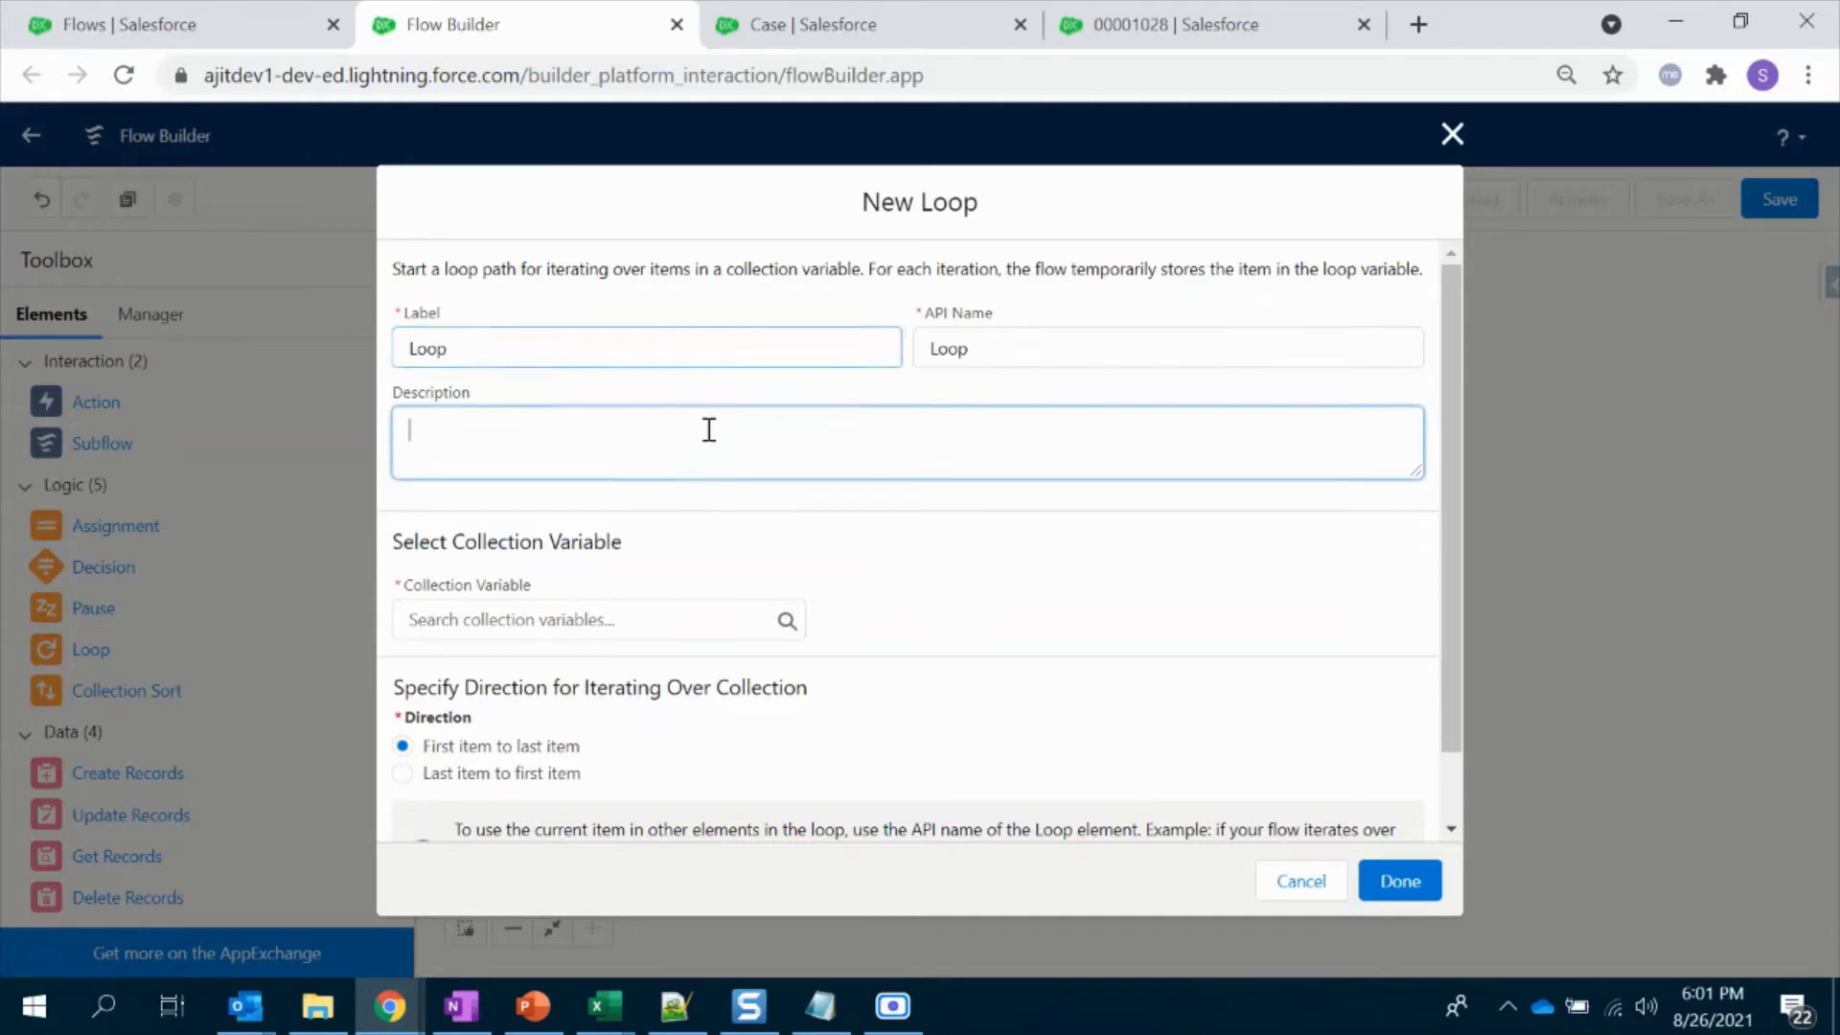
left_click(648, 623)
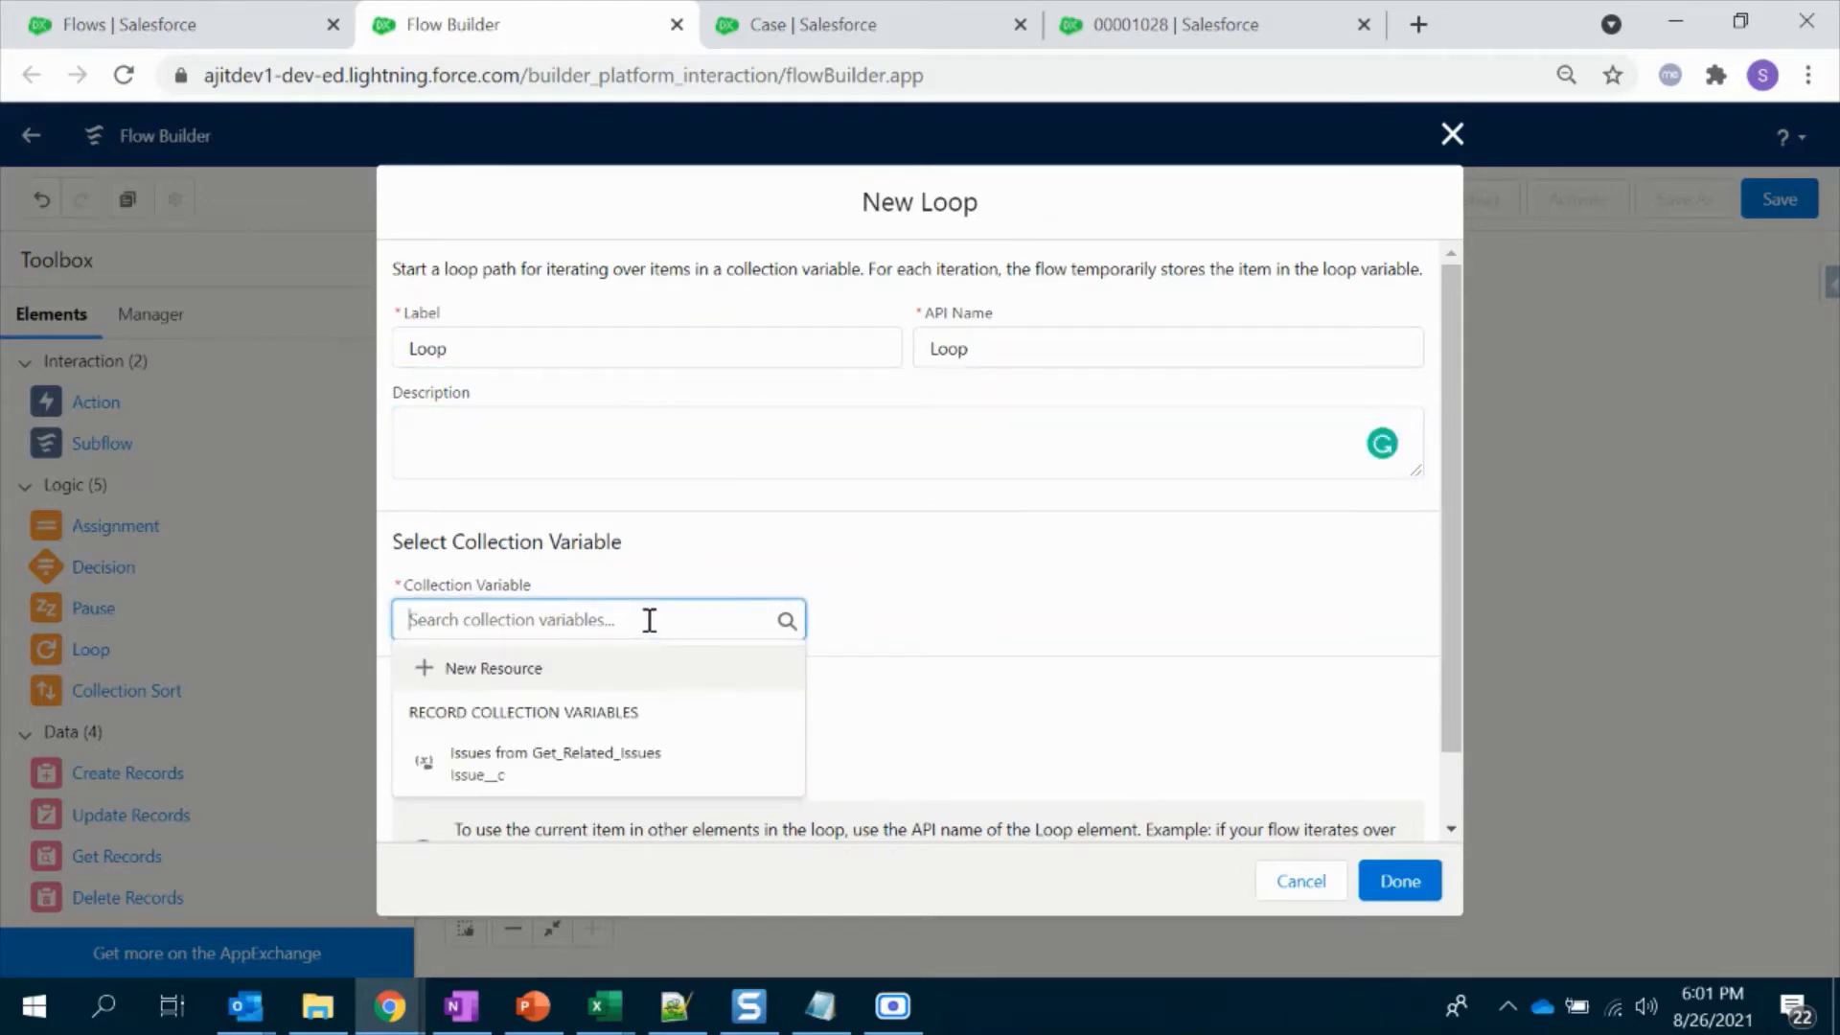
left_click(634, 755)
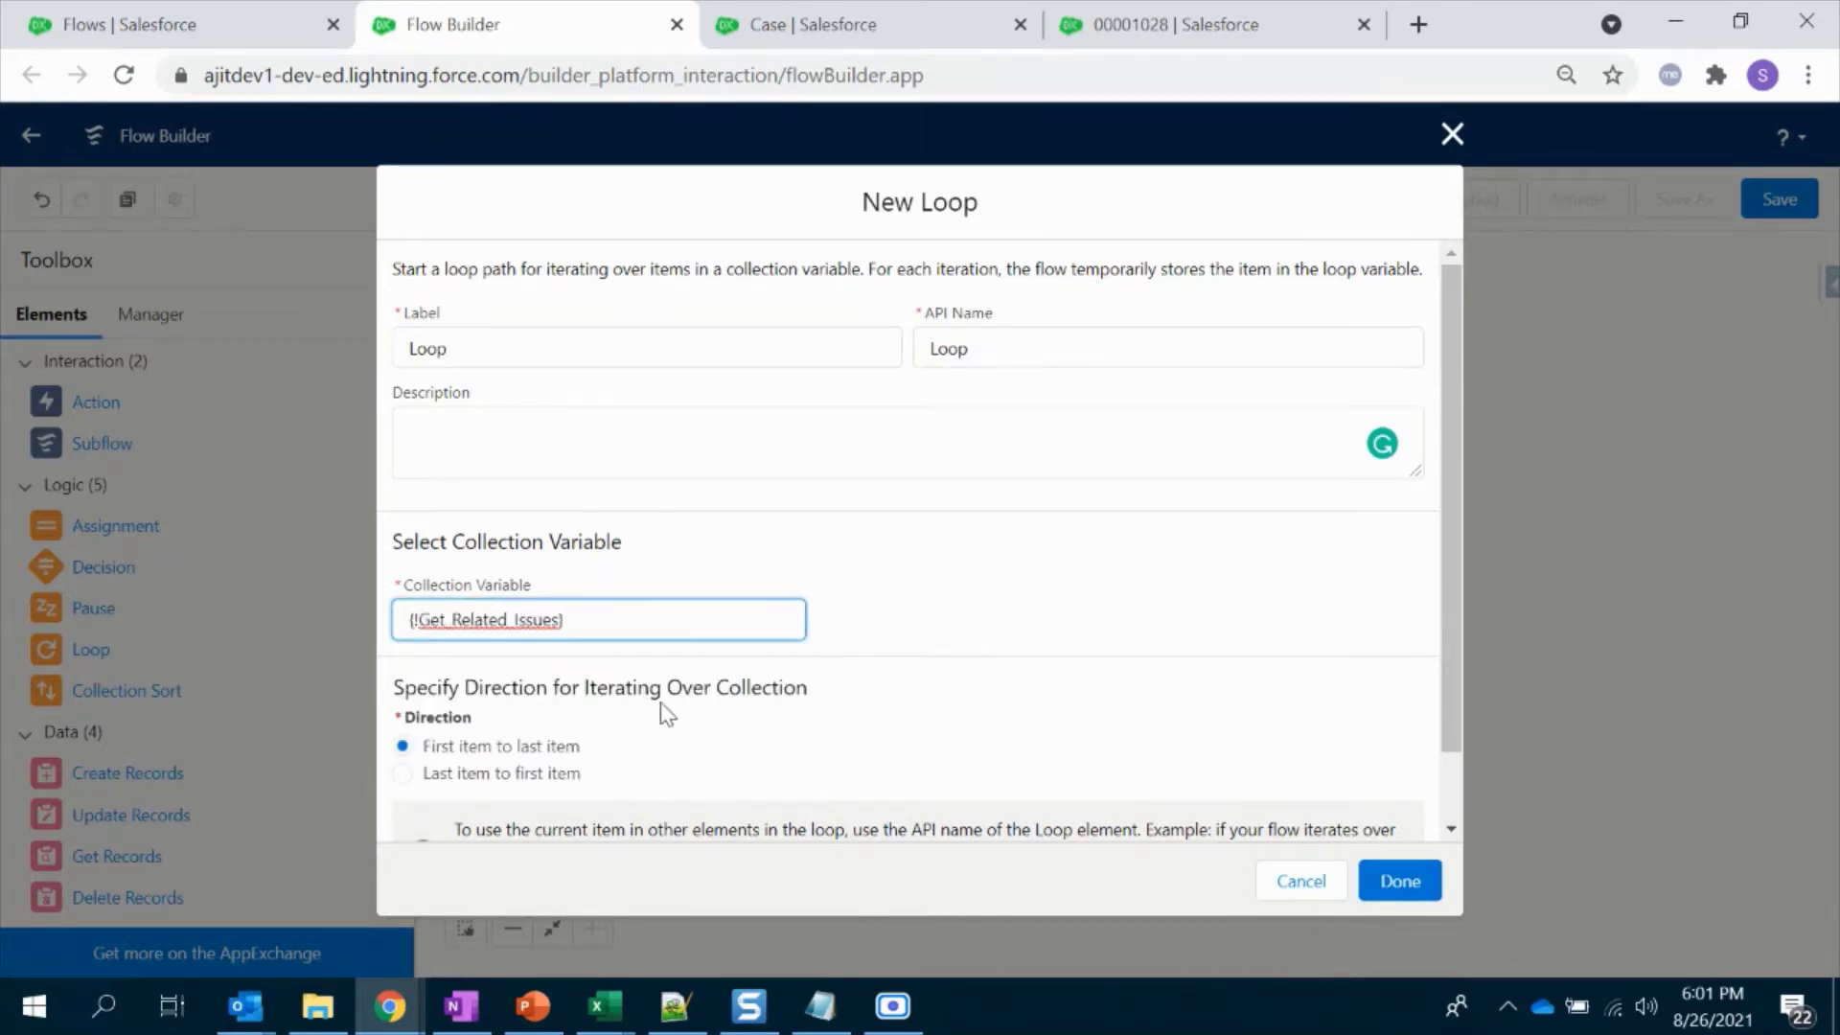
key("BackSpace")
scroll(512, 757, "down", 1)
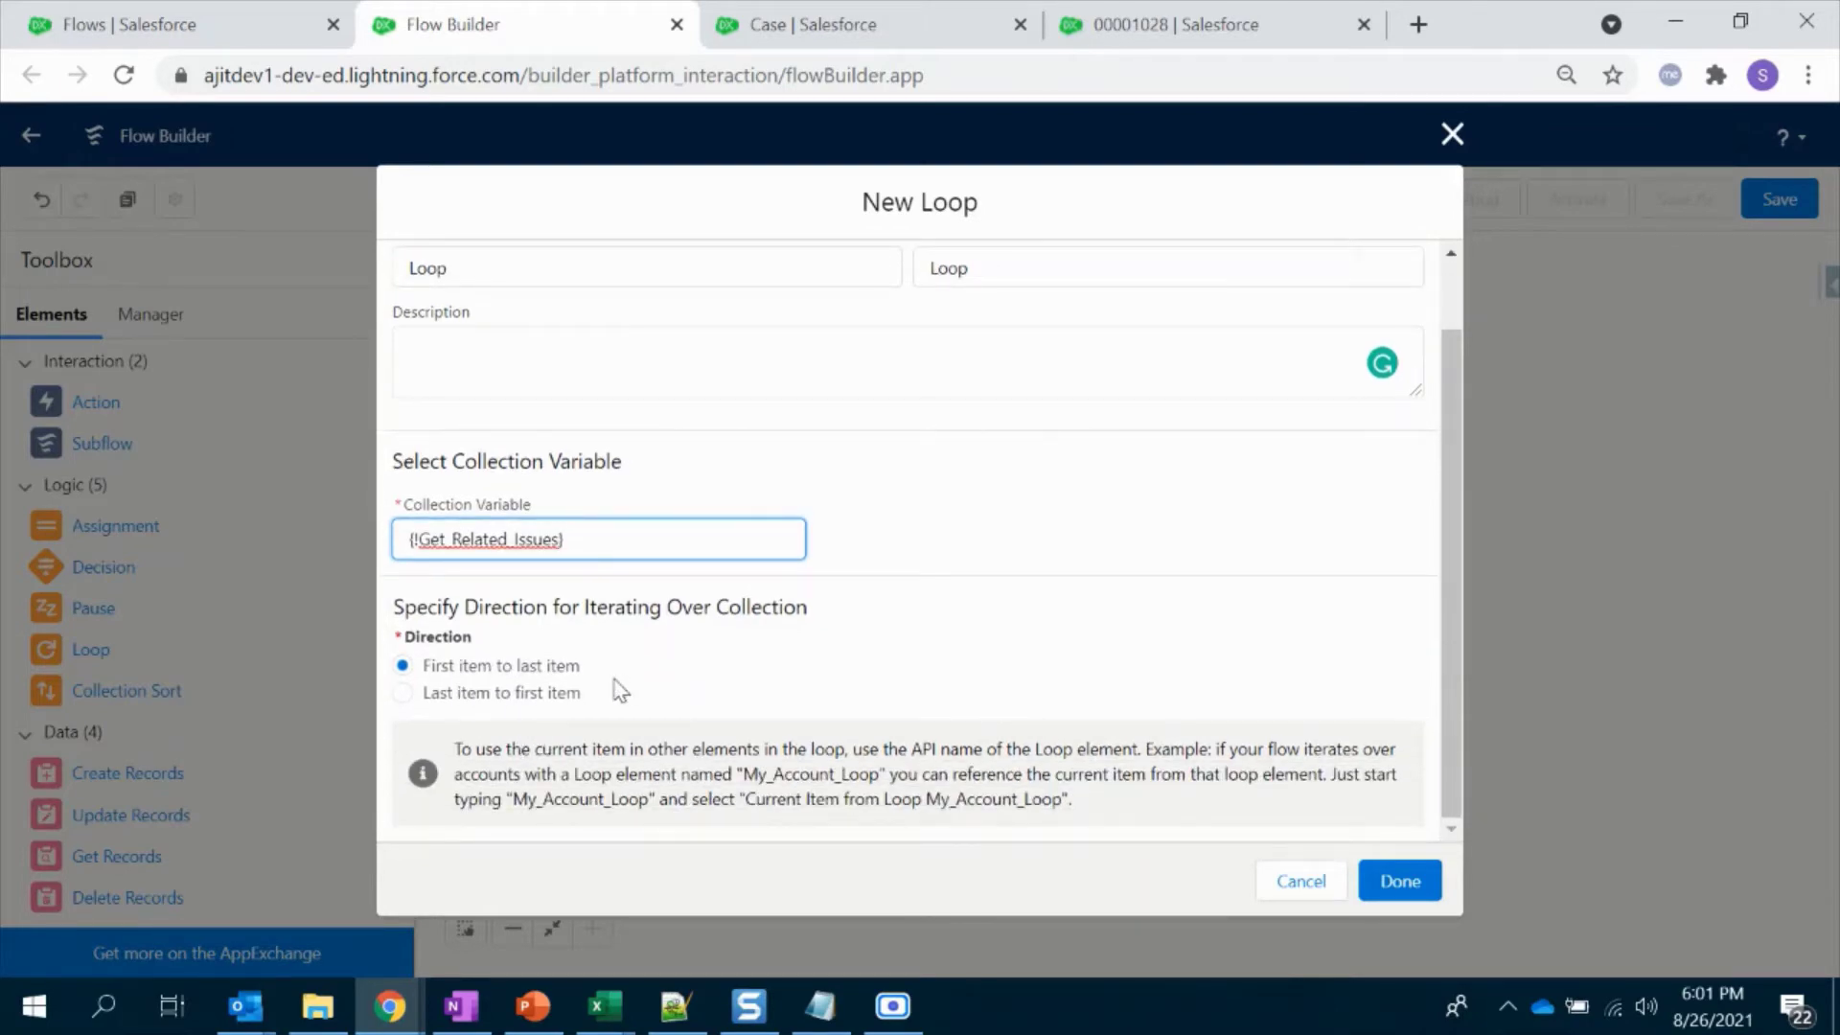
left_click(1399, 882)
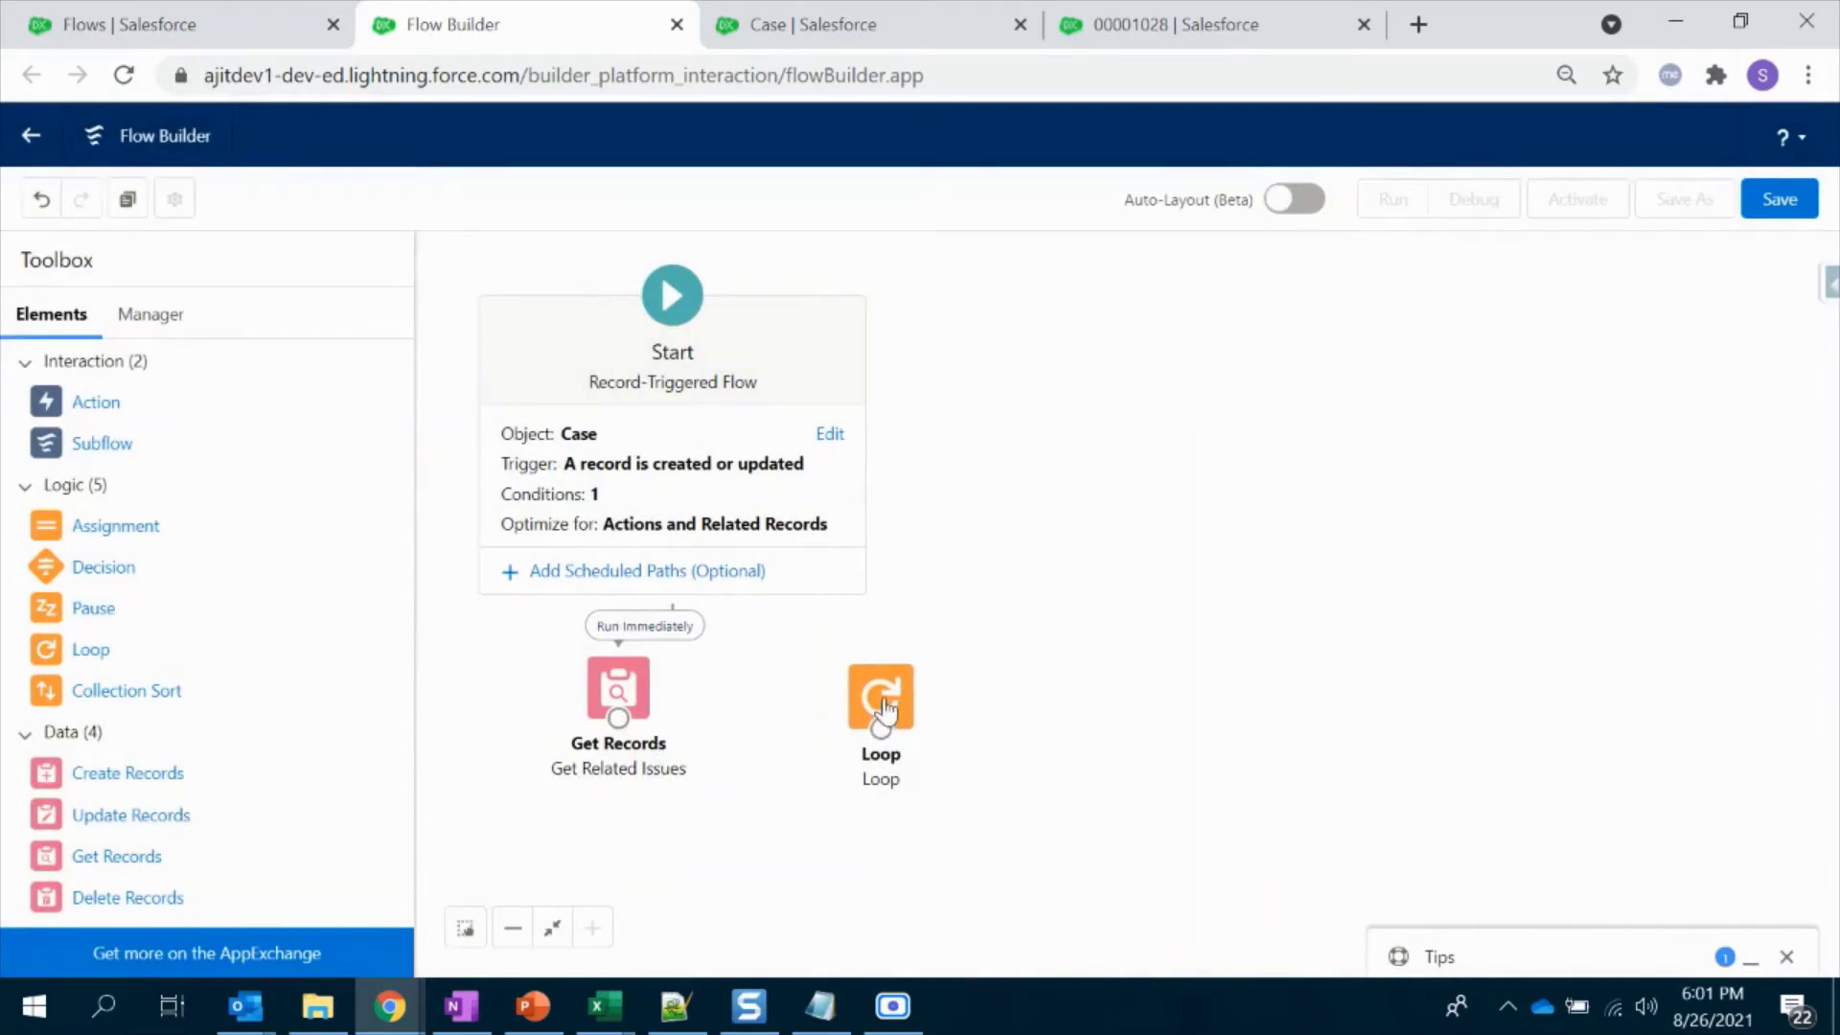
left_click_drag(875, 713, 815, 688)
left_click_drag(631, 716, 822, 692)
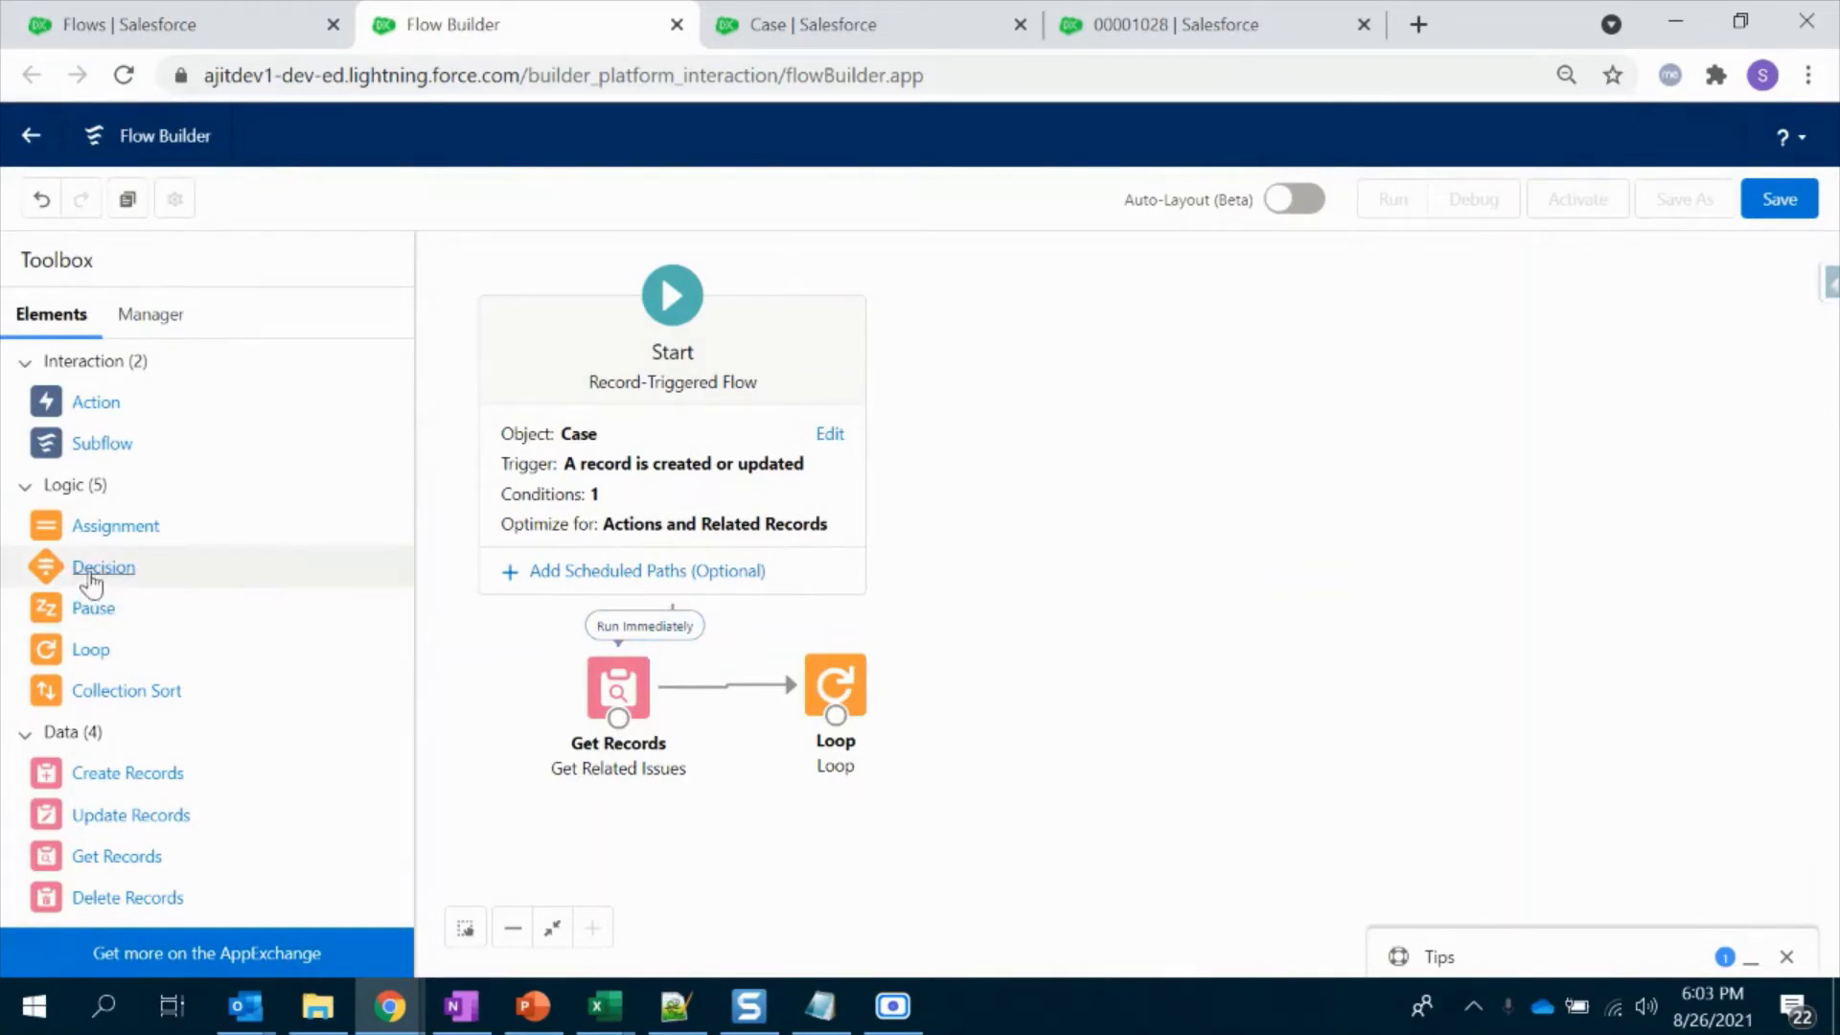
Step: Add a Decision element beside the loop and label it Condition
left_click_drag(79, 569, 969, 666)
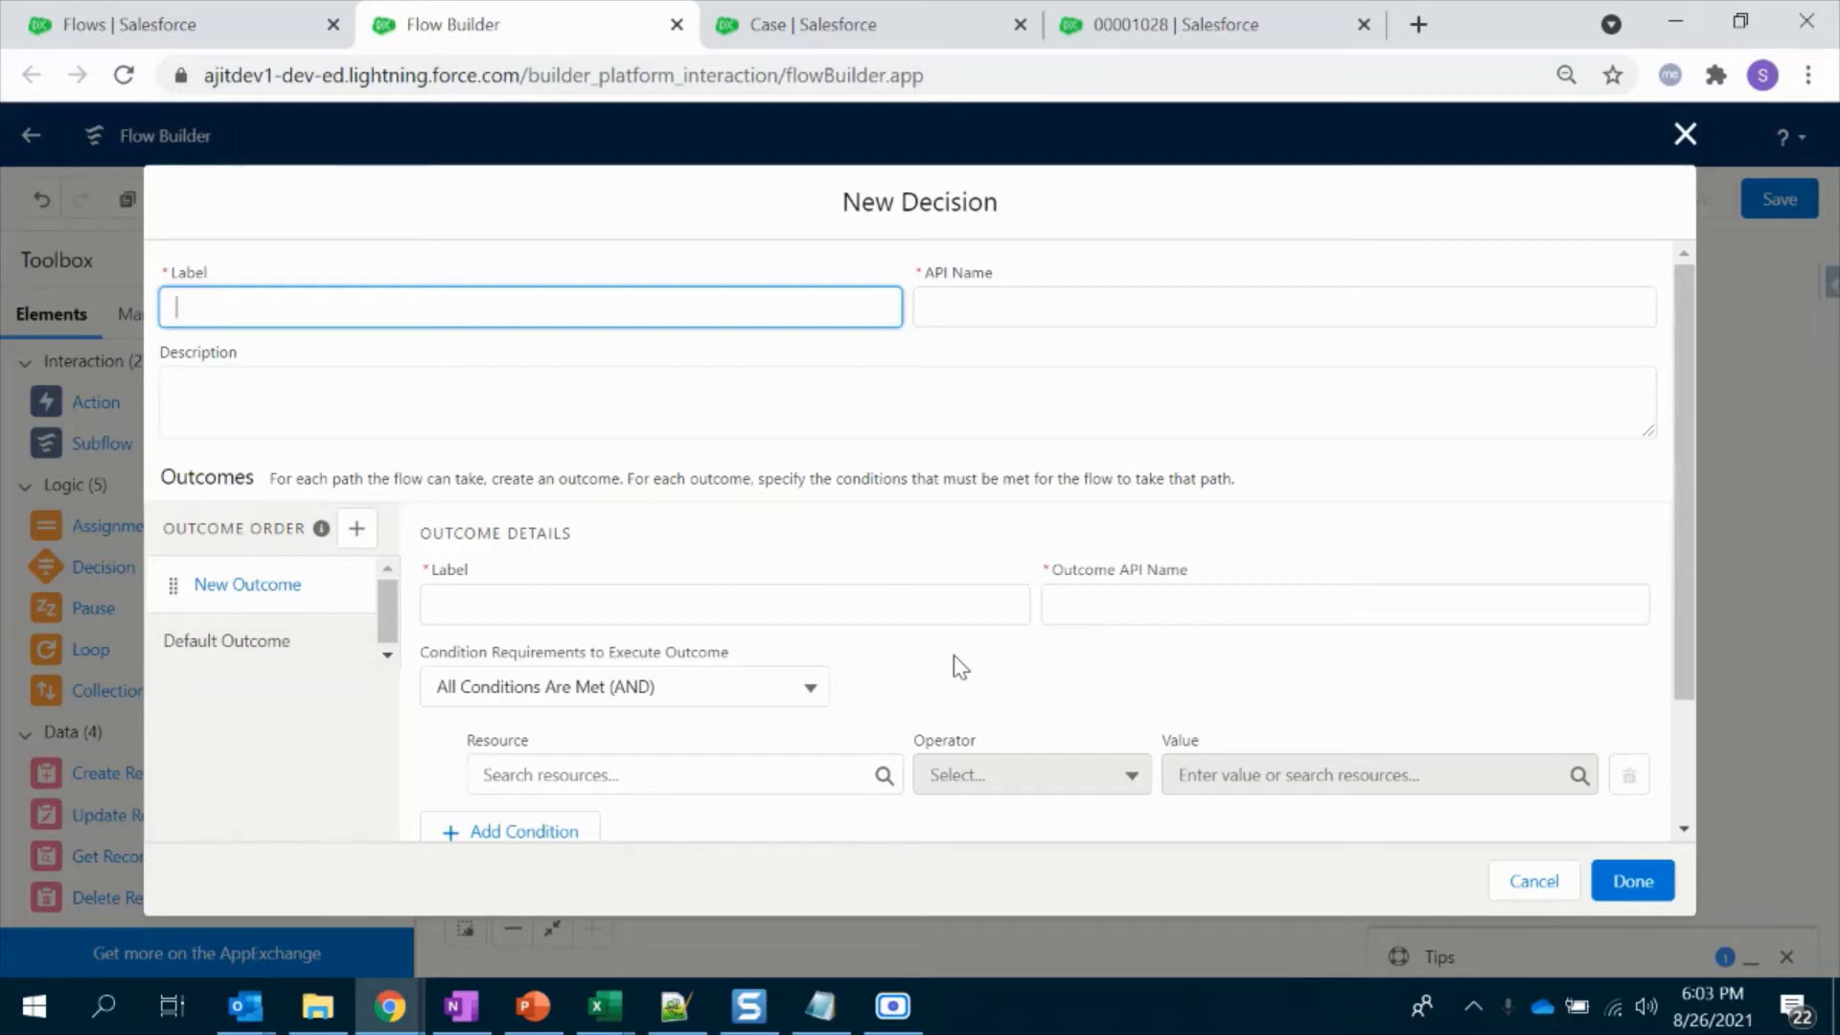
type("Con")
type("dtiotio")
key("BackSpace")
key("BackSpace")
key("BackSpace")
key("BackSpace")
key("Tab")
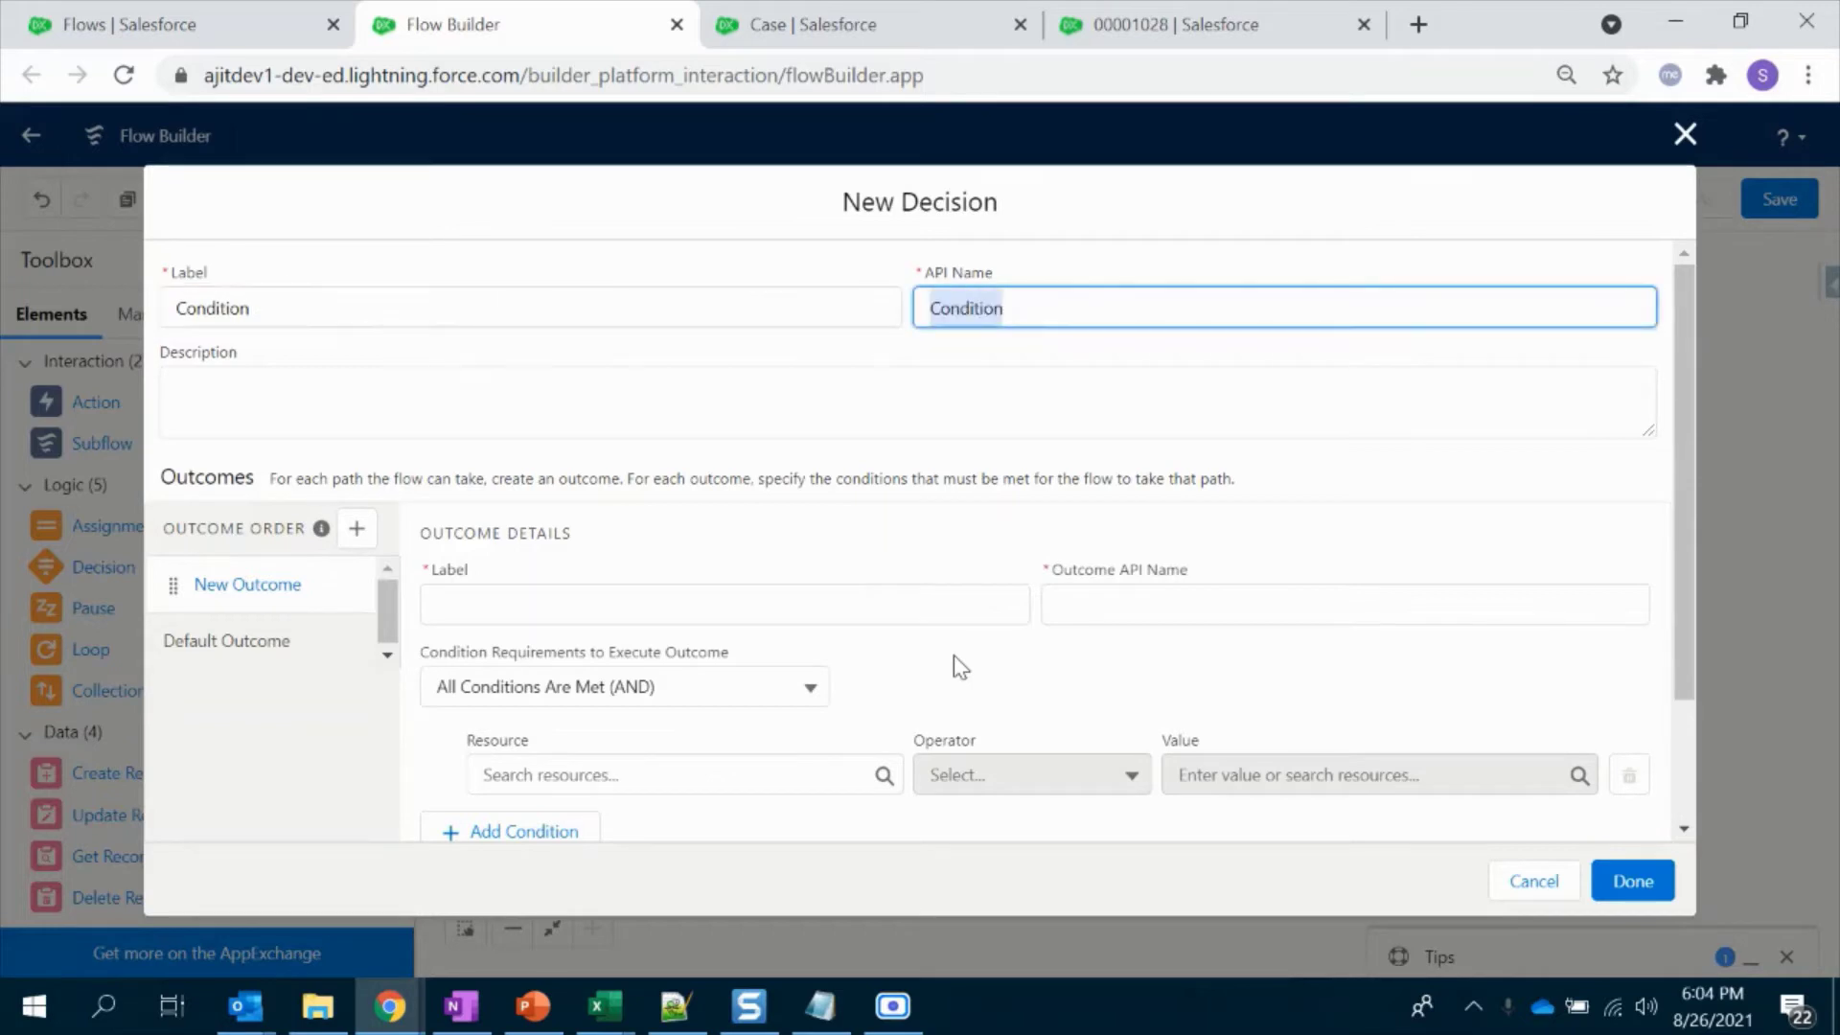
left_click(807, 415)
Step: Label the first outcome Cancelled and require the current loop item's Issue Status to equal Cancelled
left_click(738, 606)
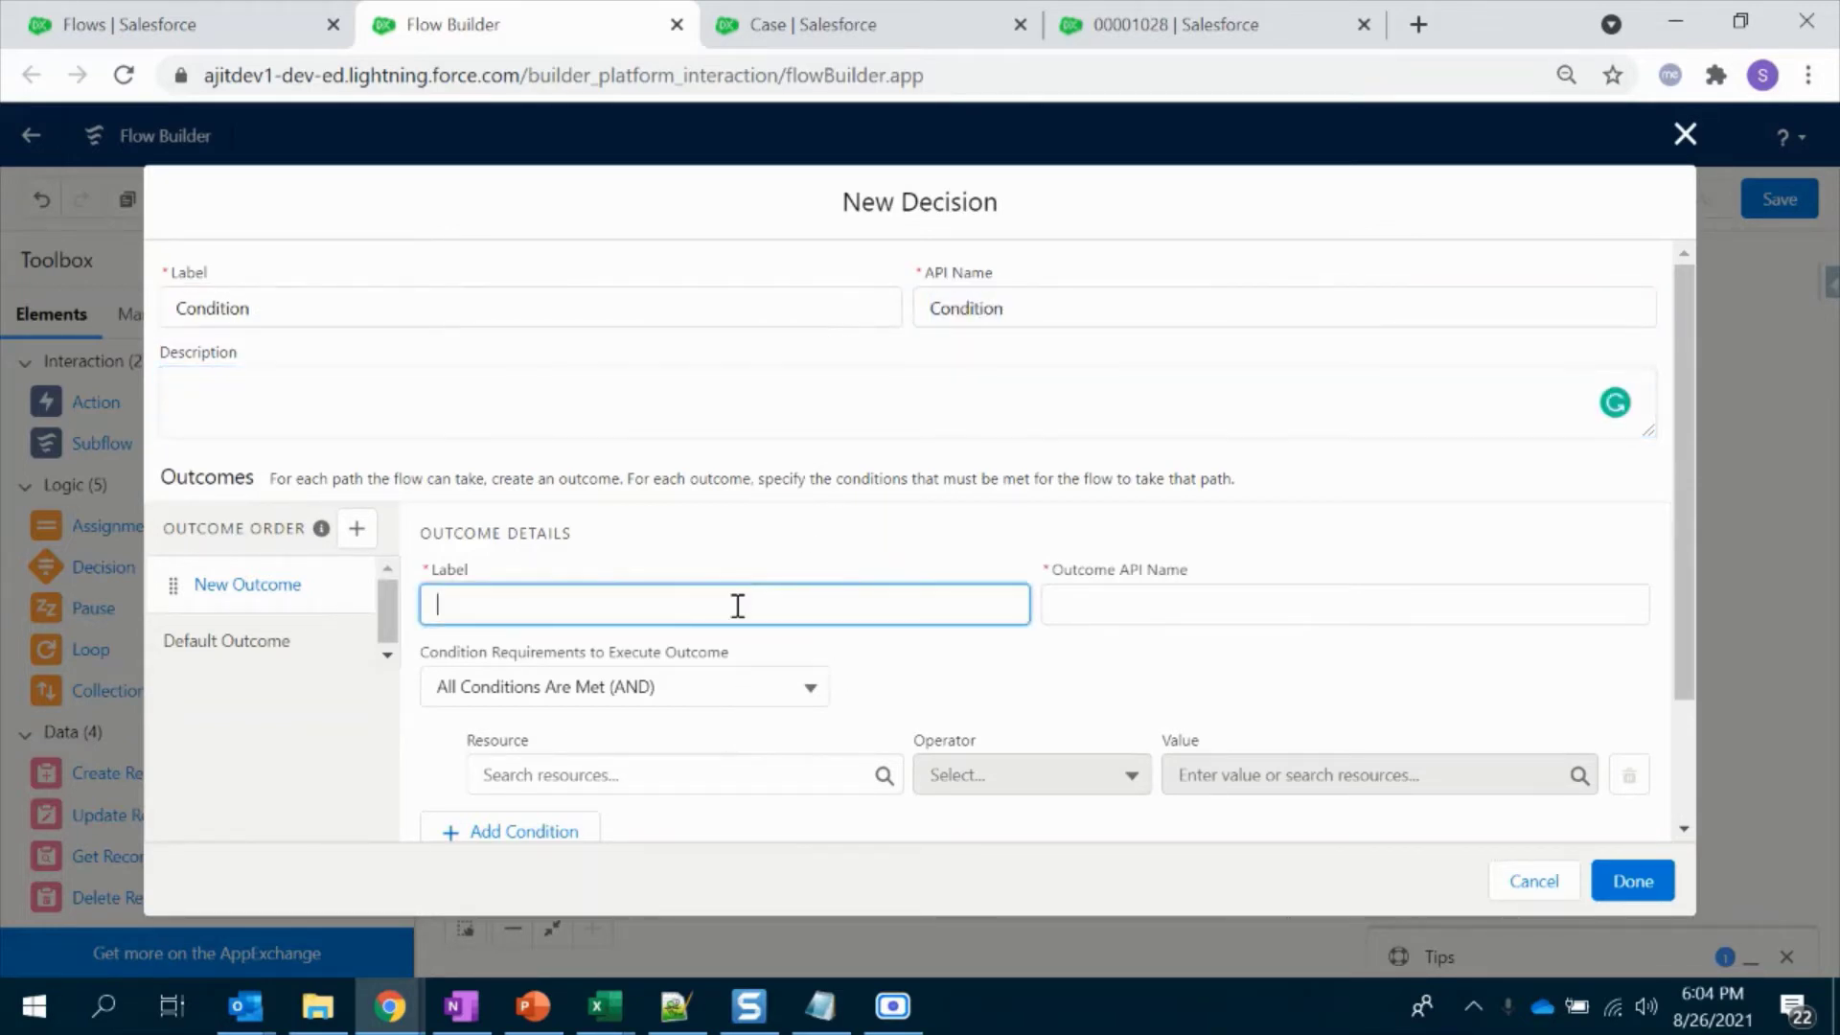
type("Cancelled")
key("Tab")
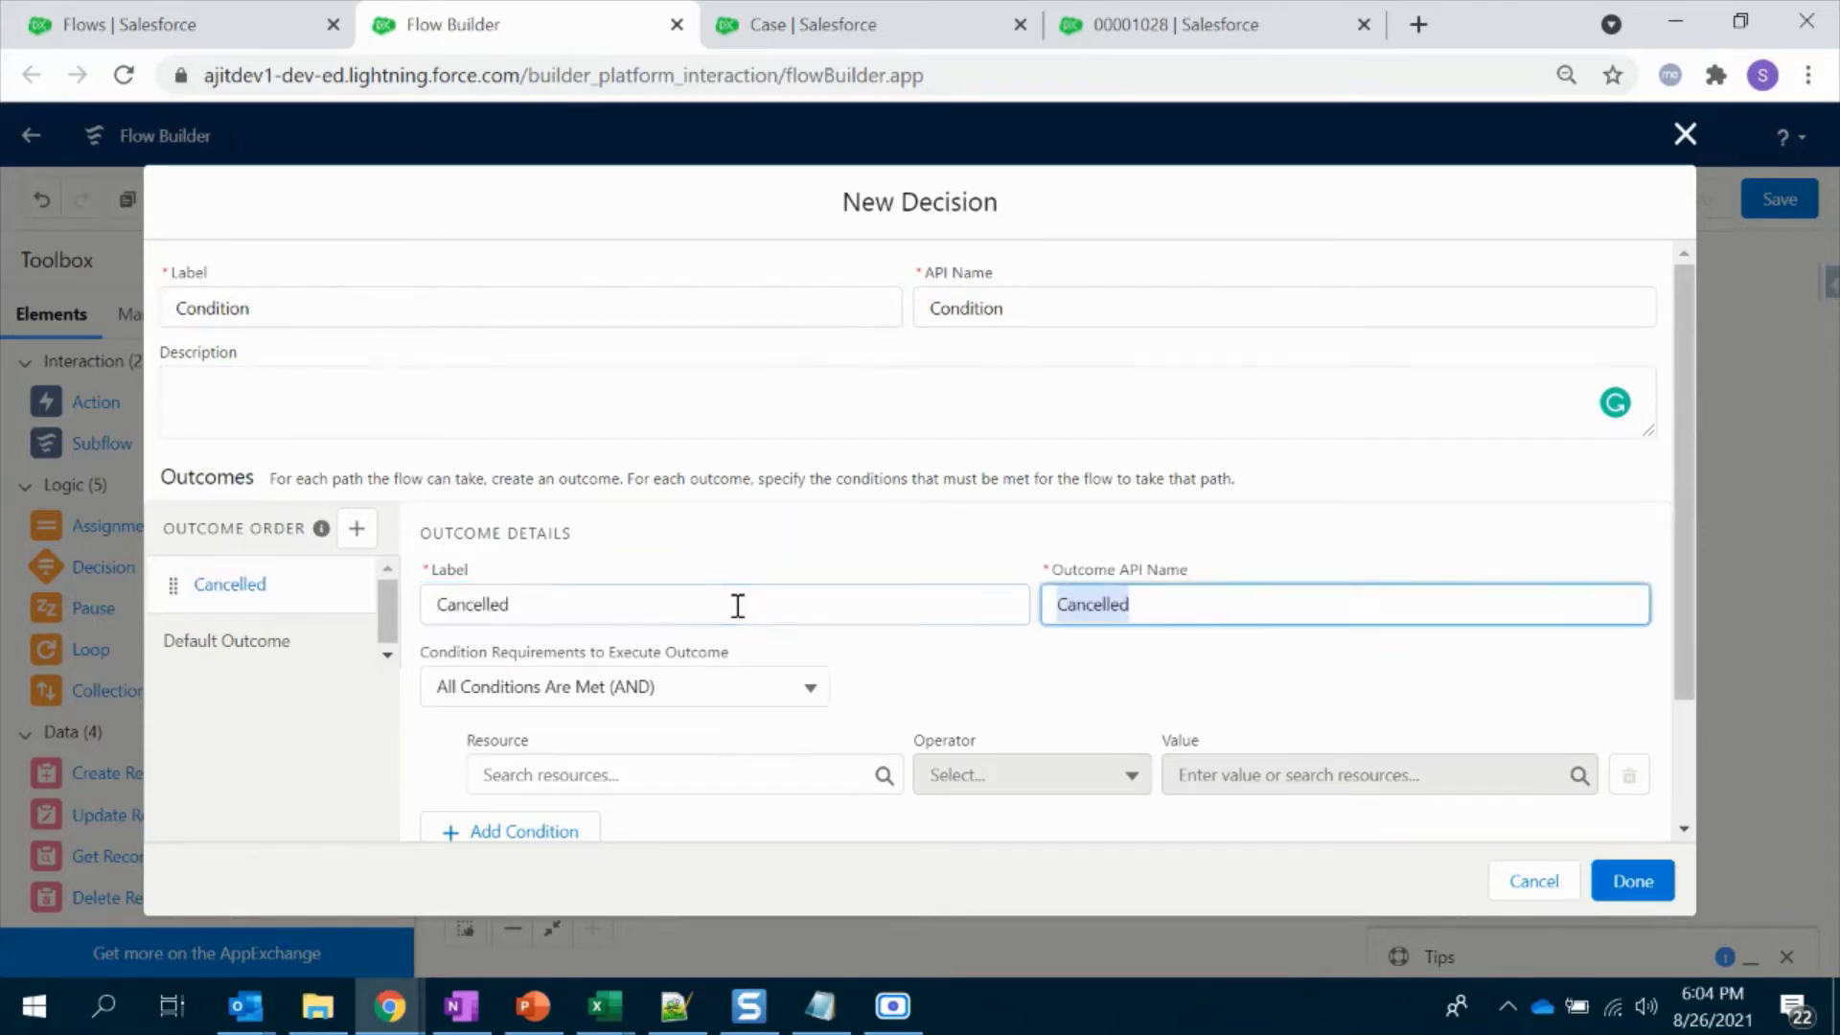
scroll(709, 661, "down", 2)
left_click(621, 604)
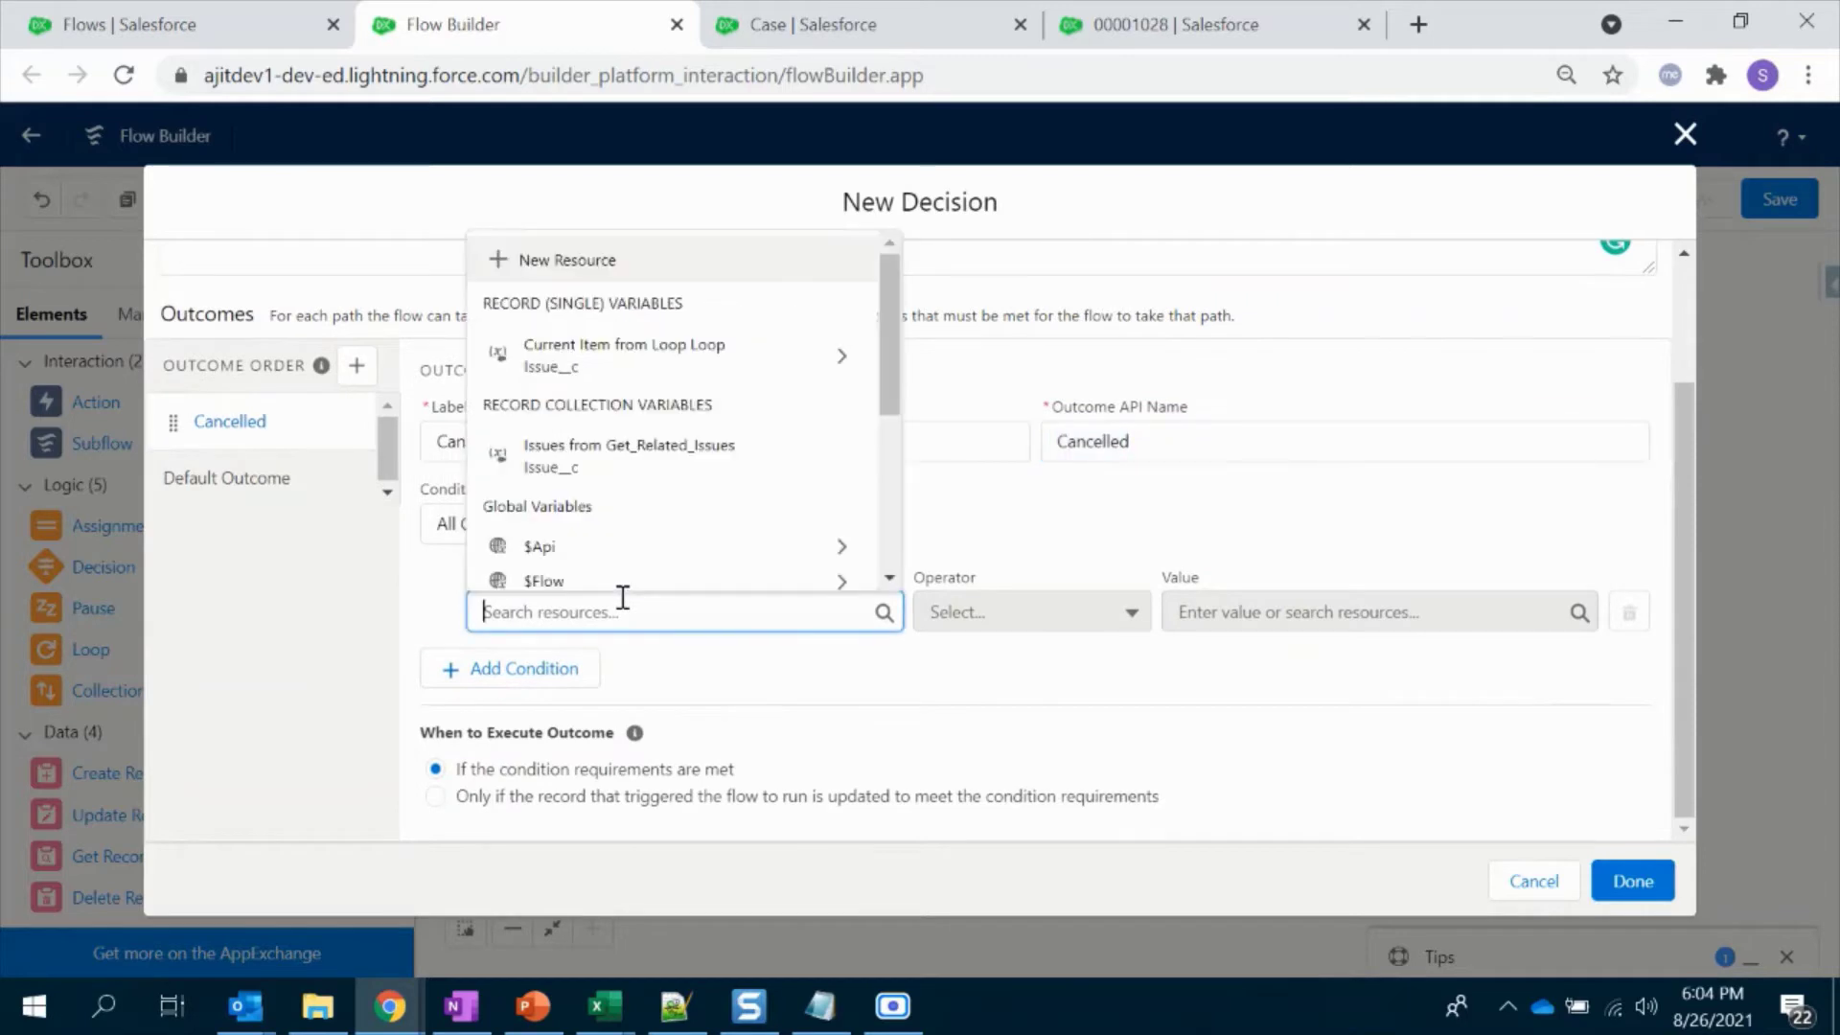
left_click(632, 373)
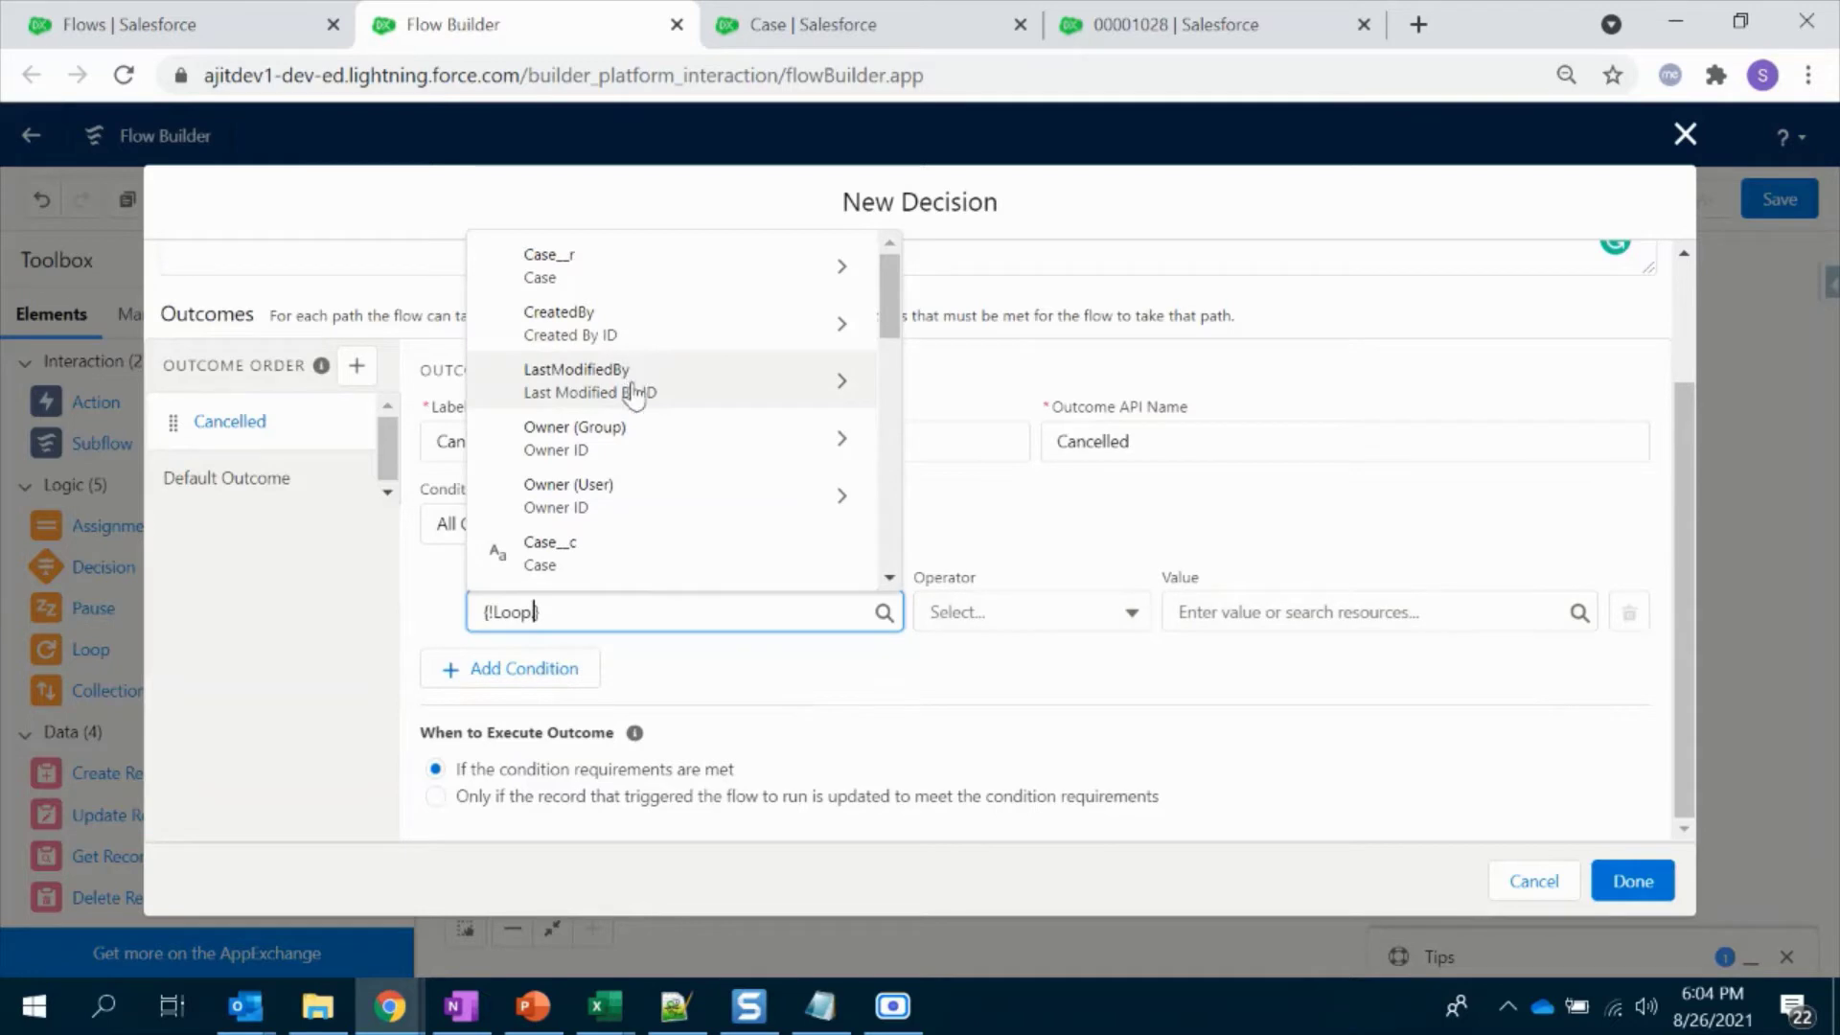
type("Issue")
left_click(639, 542)
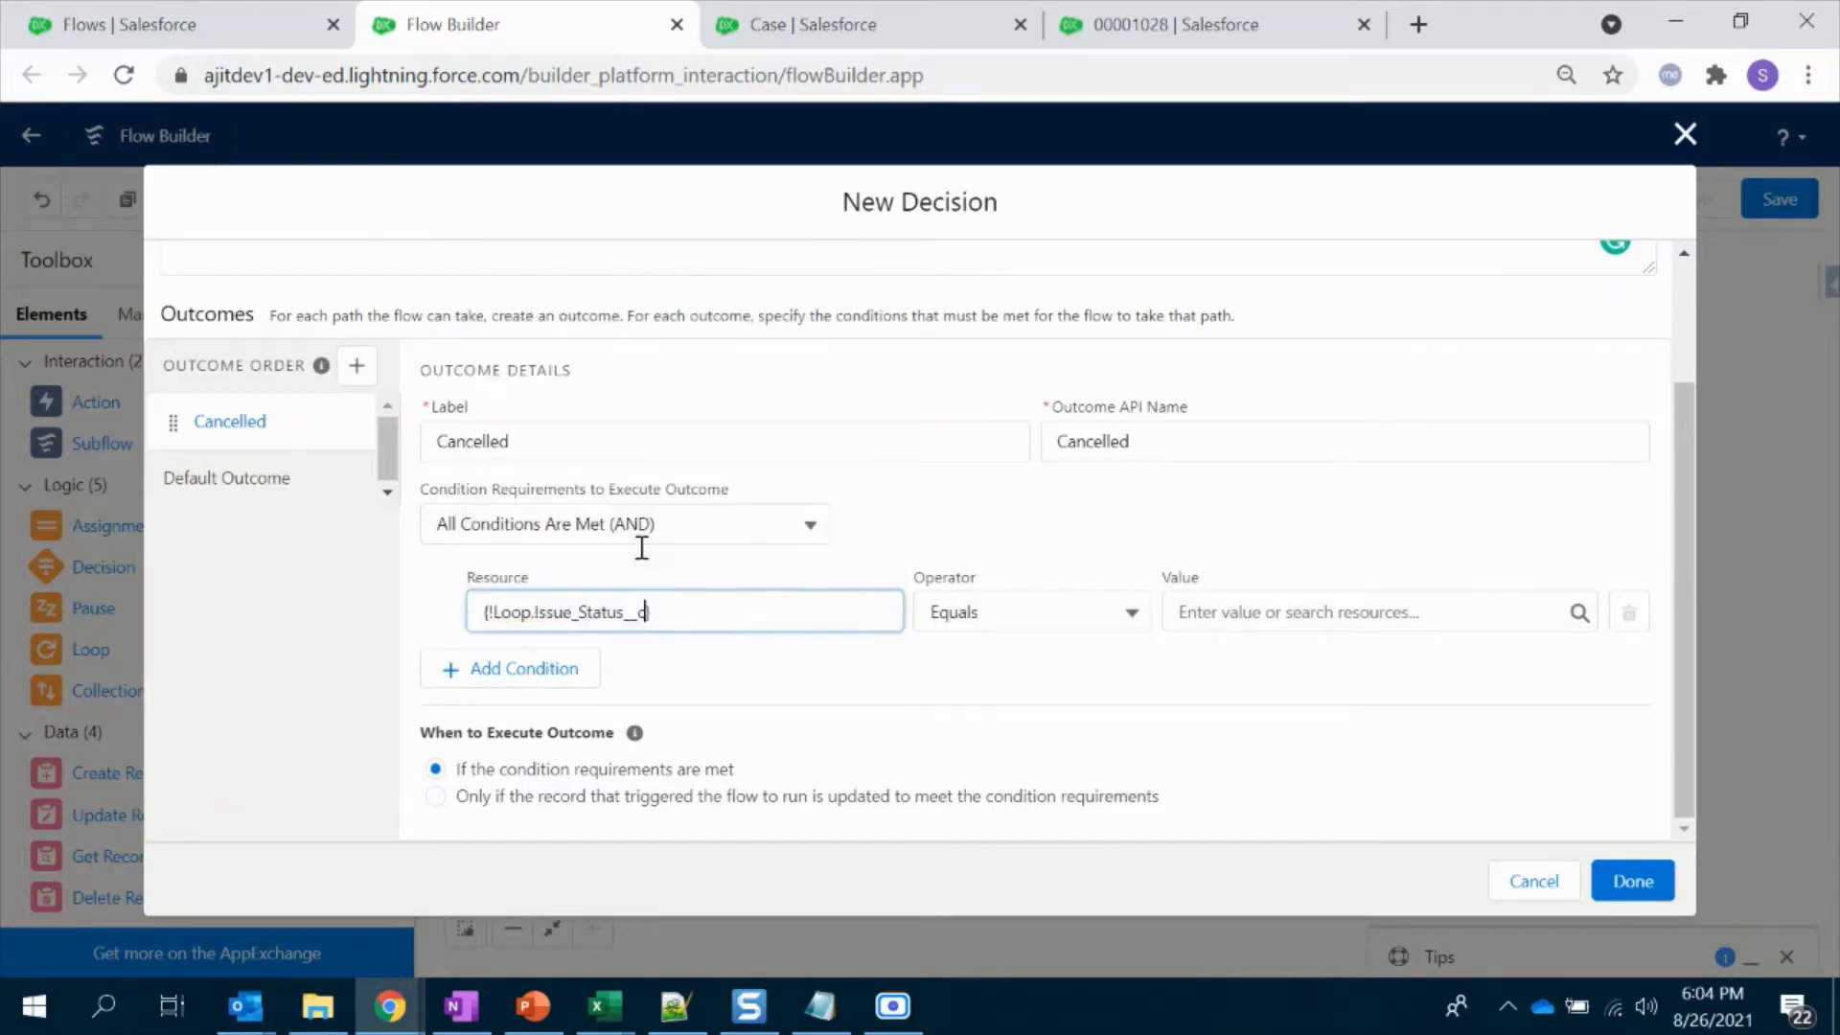
left_click(1264, 611)
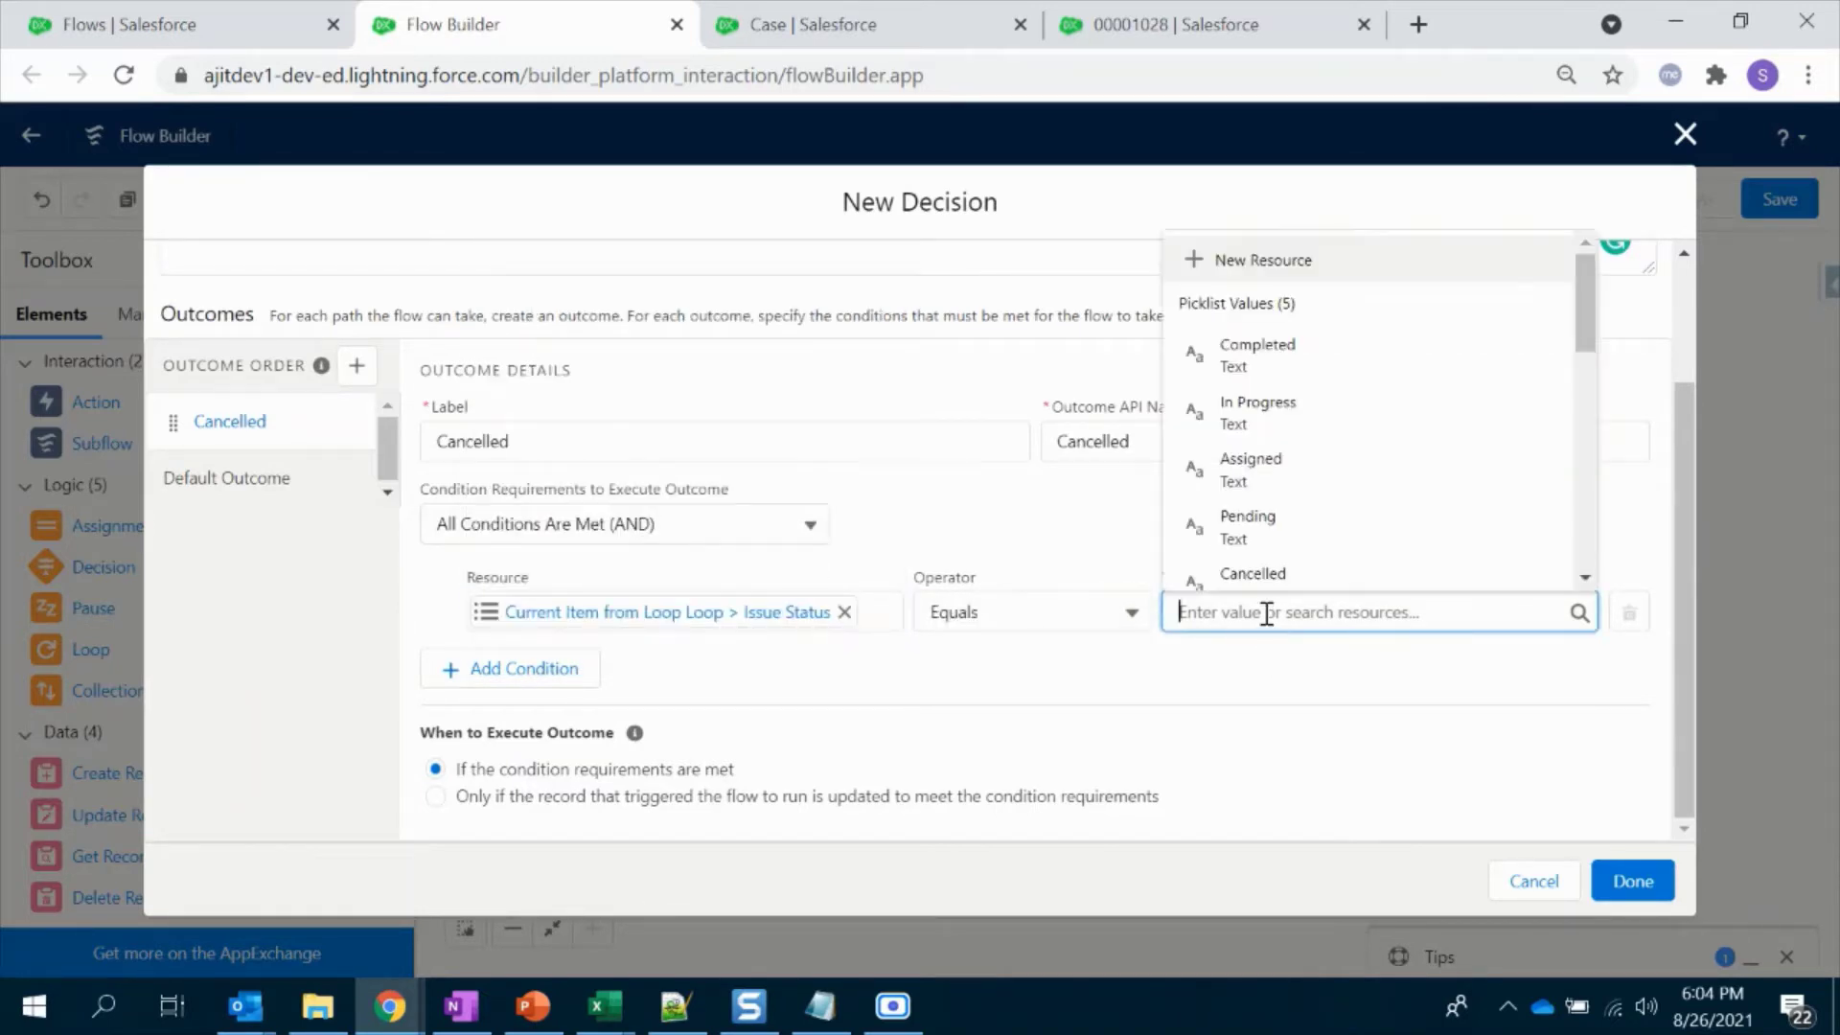
left_click(1257, 575)
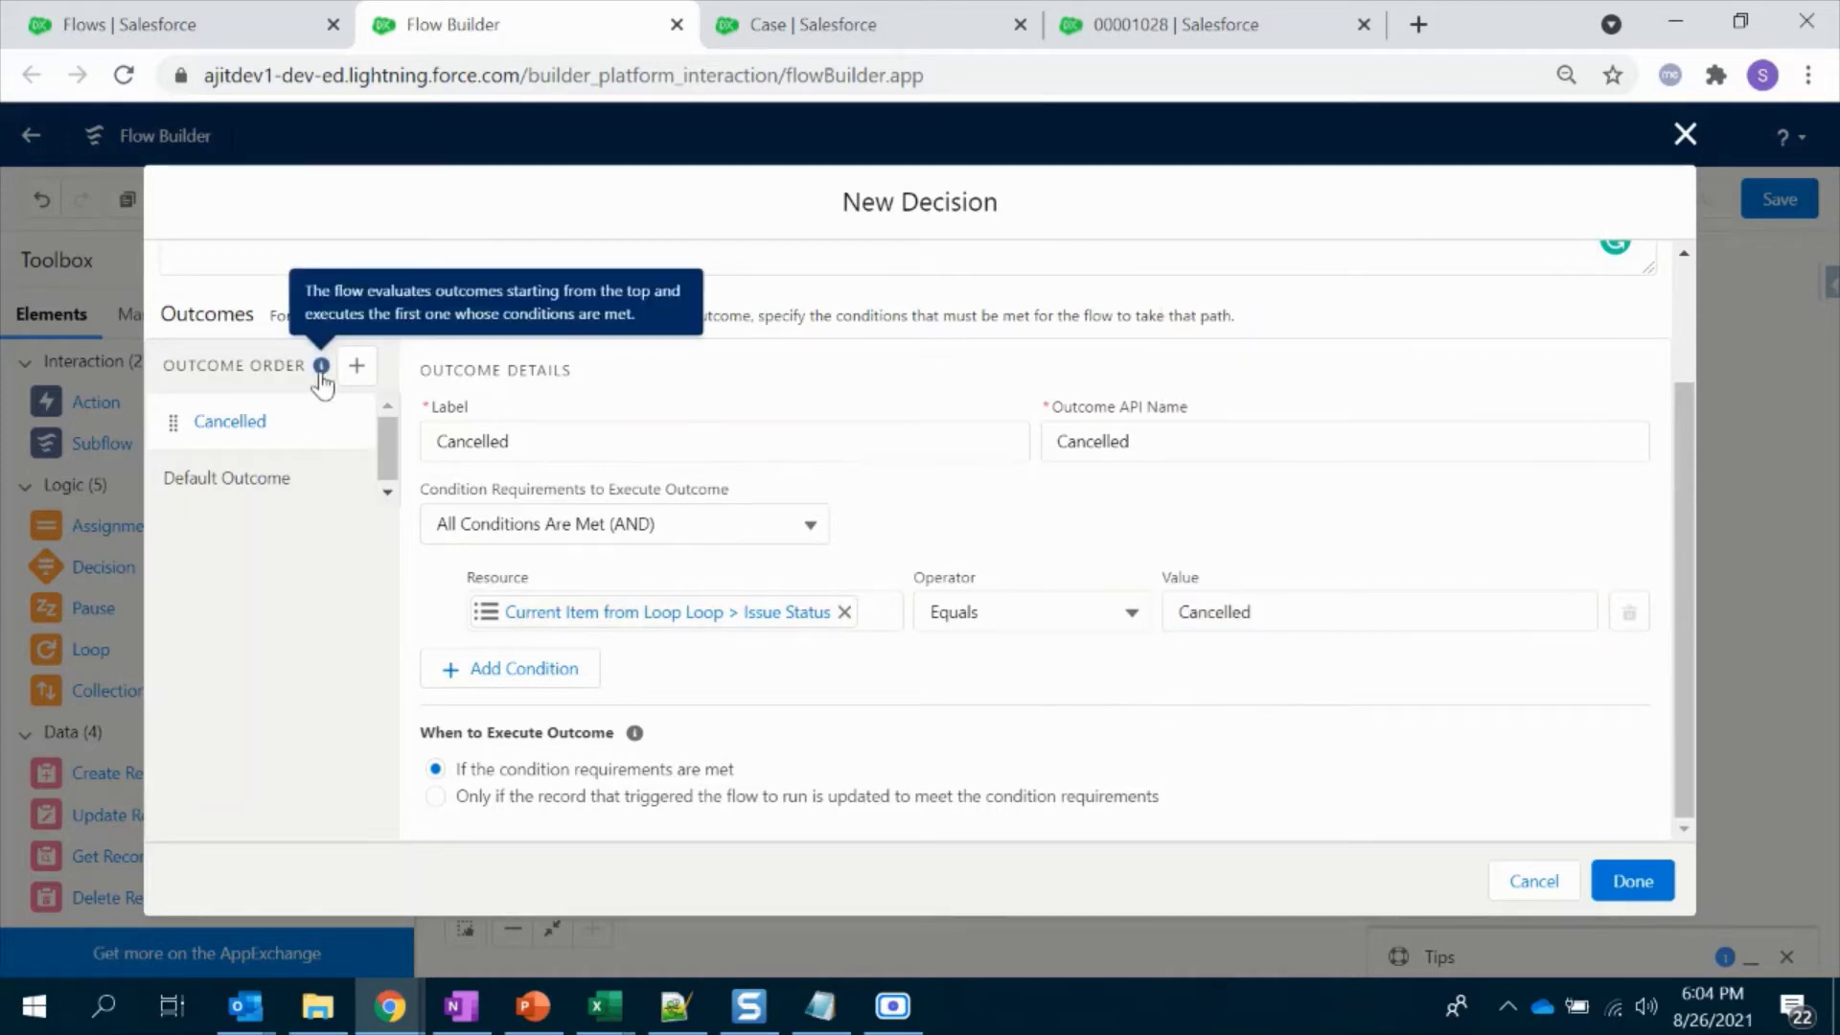
Step: Add a second outcome labelled Pending that requires the current loop item's Issue Status to equal Pending, and finish the decision
left_click(357, 365)
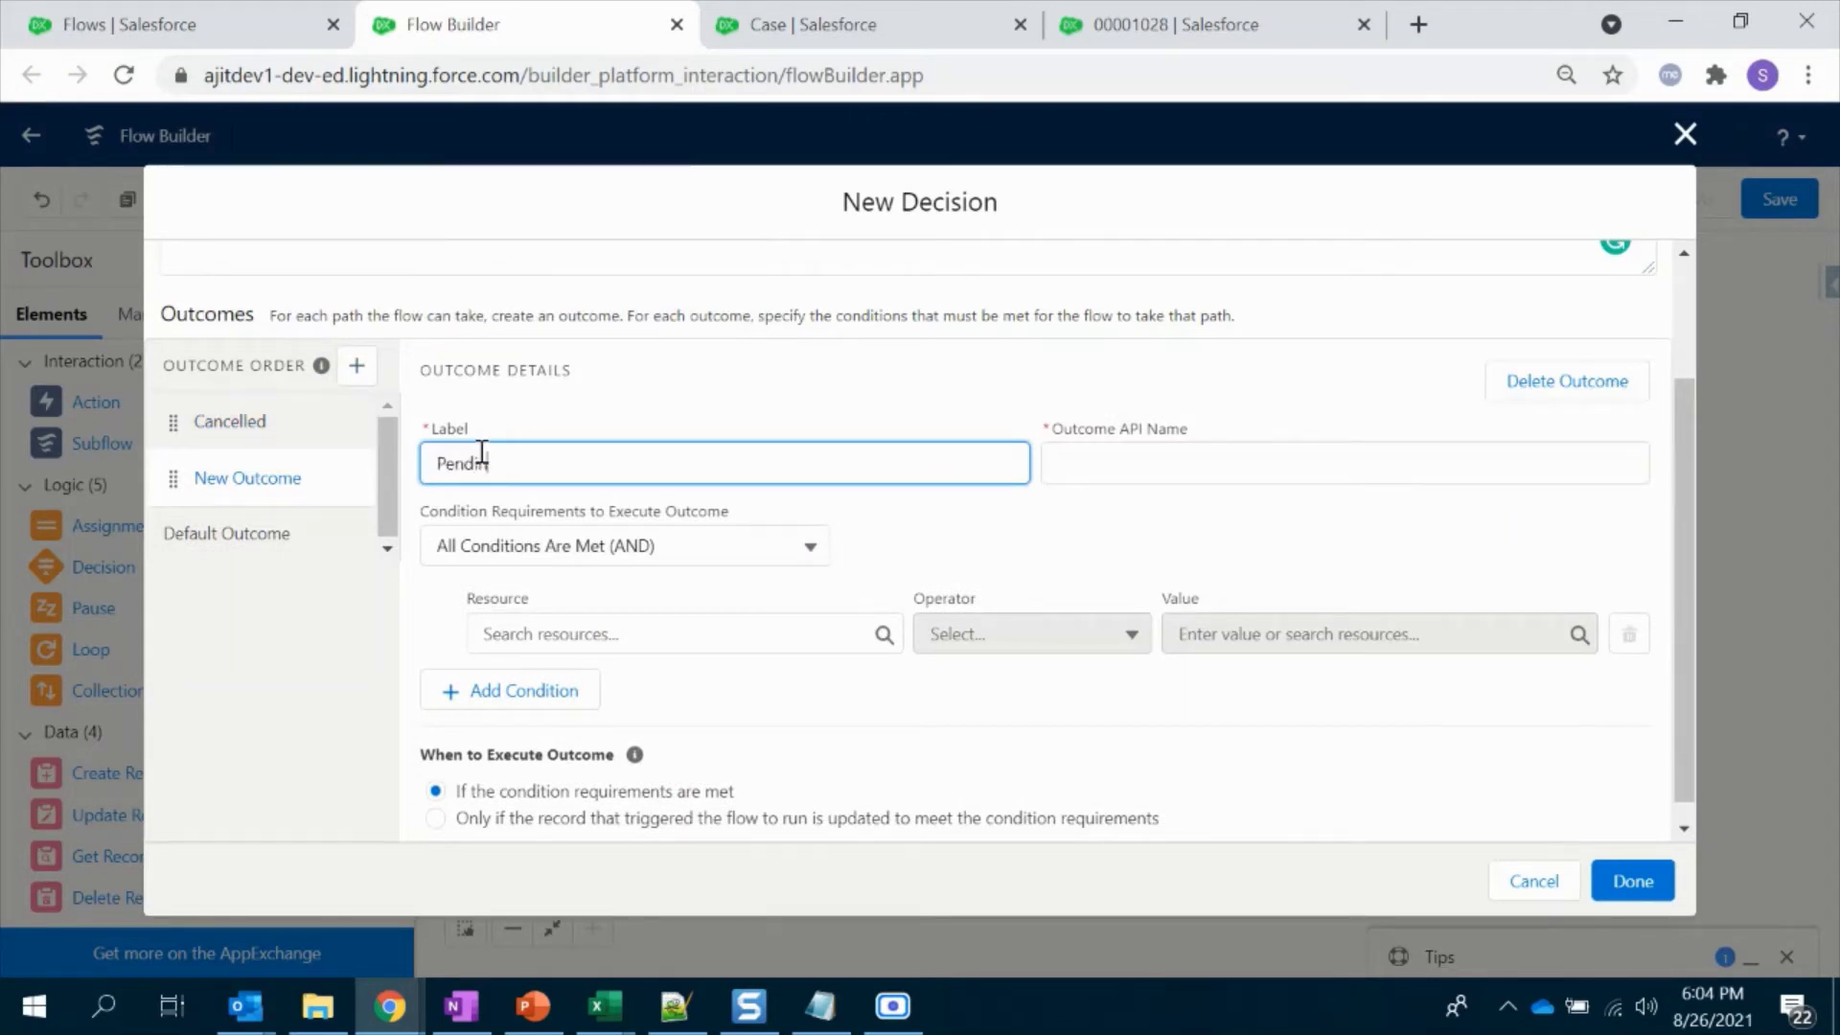
key("Tab")
left_click(578, 628)
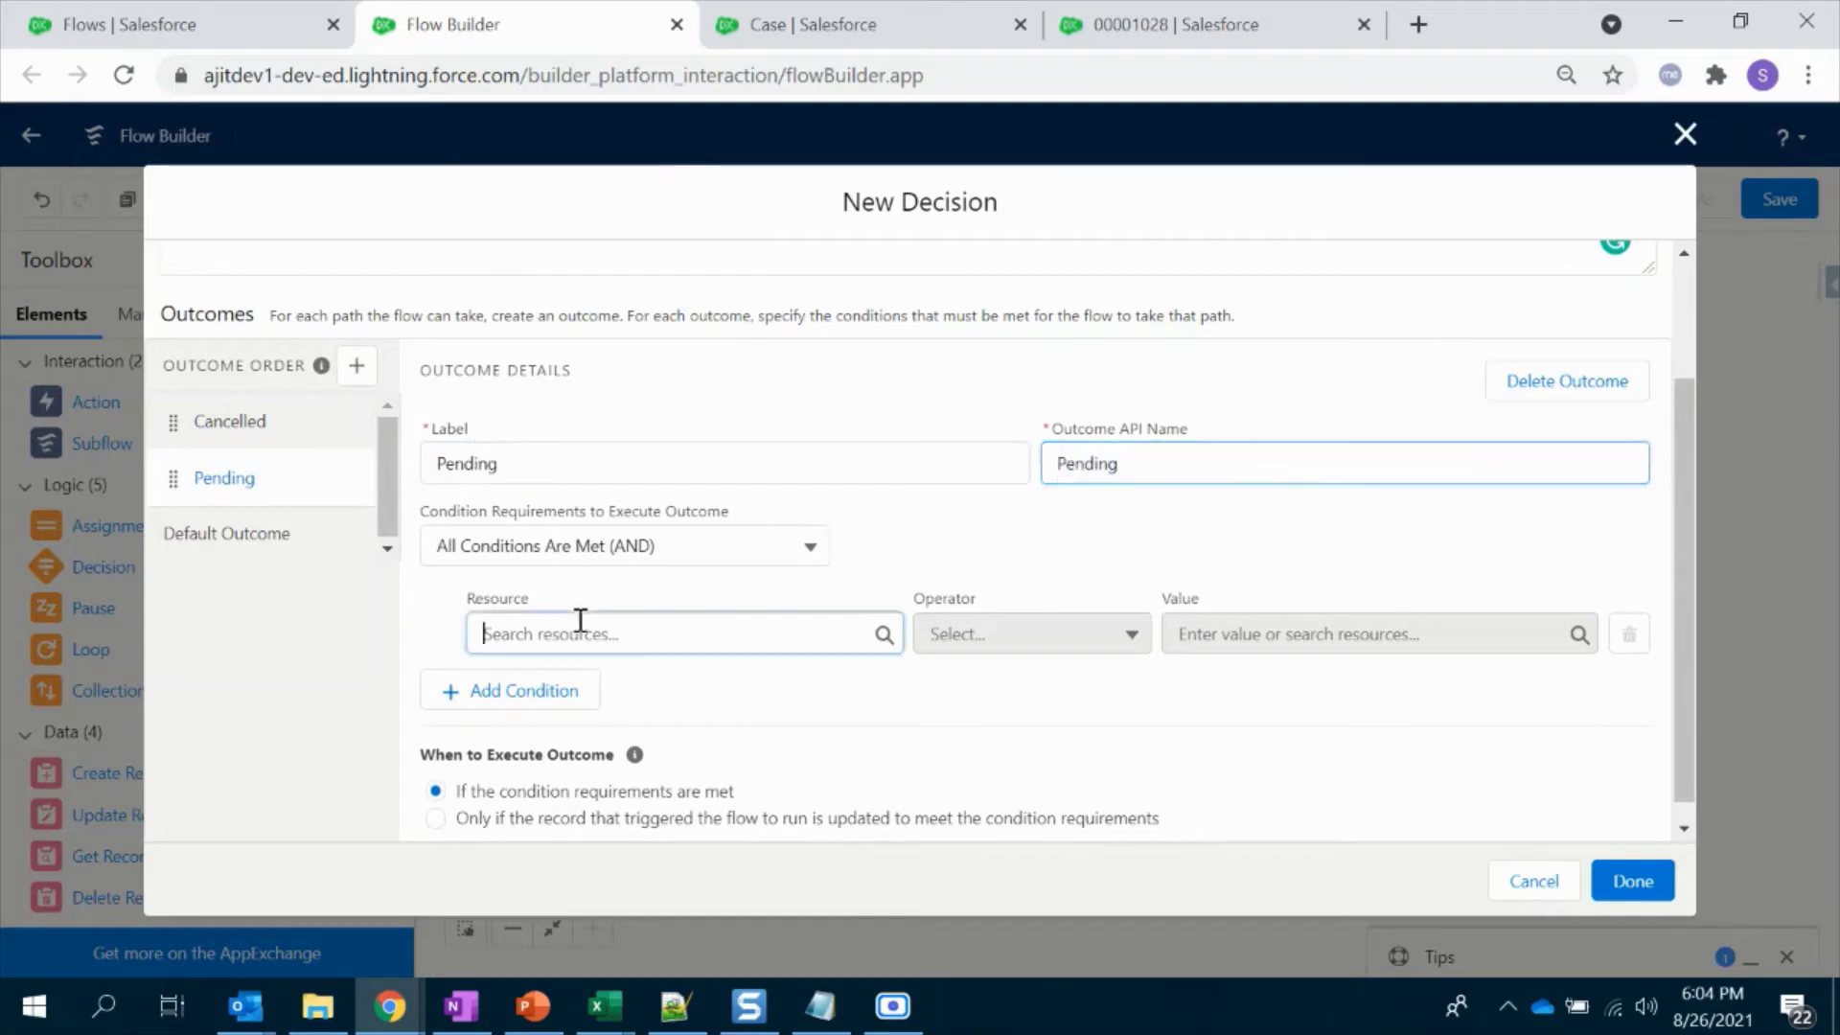
left_click(620, 379)
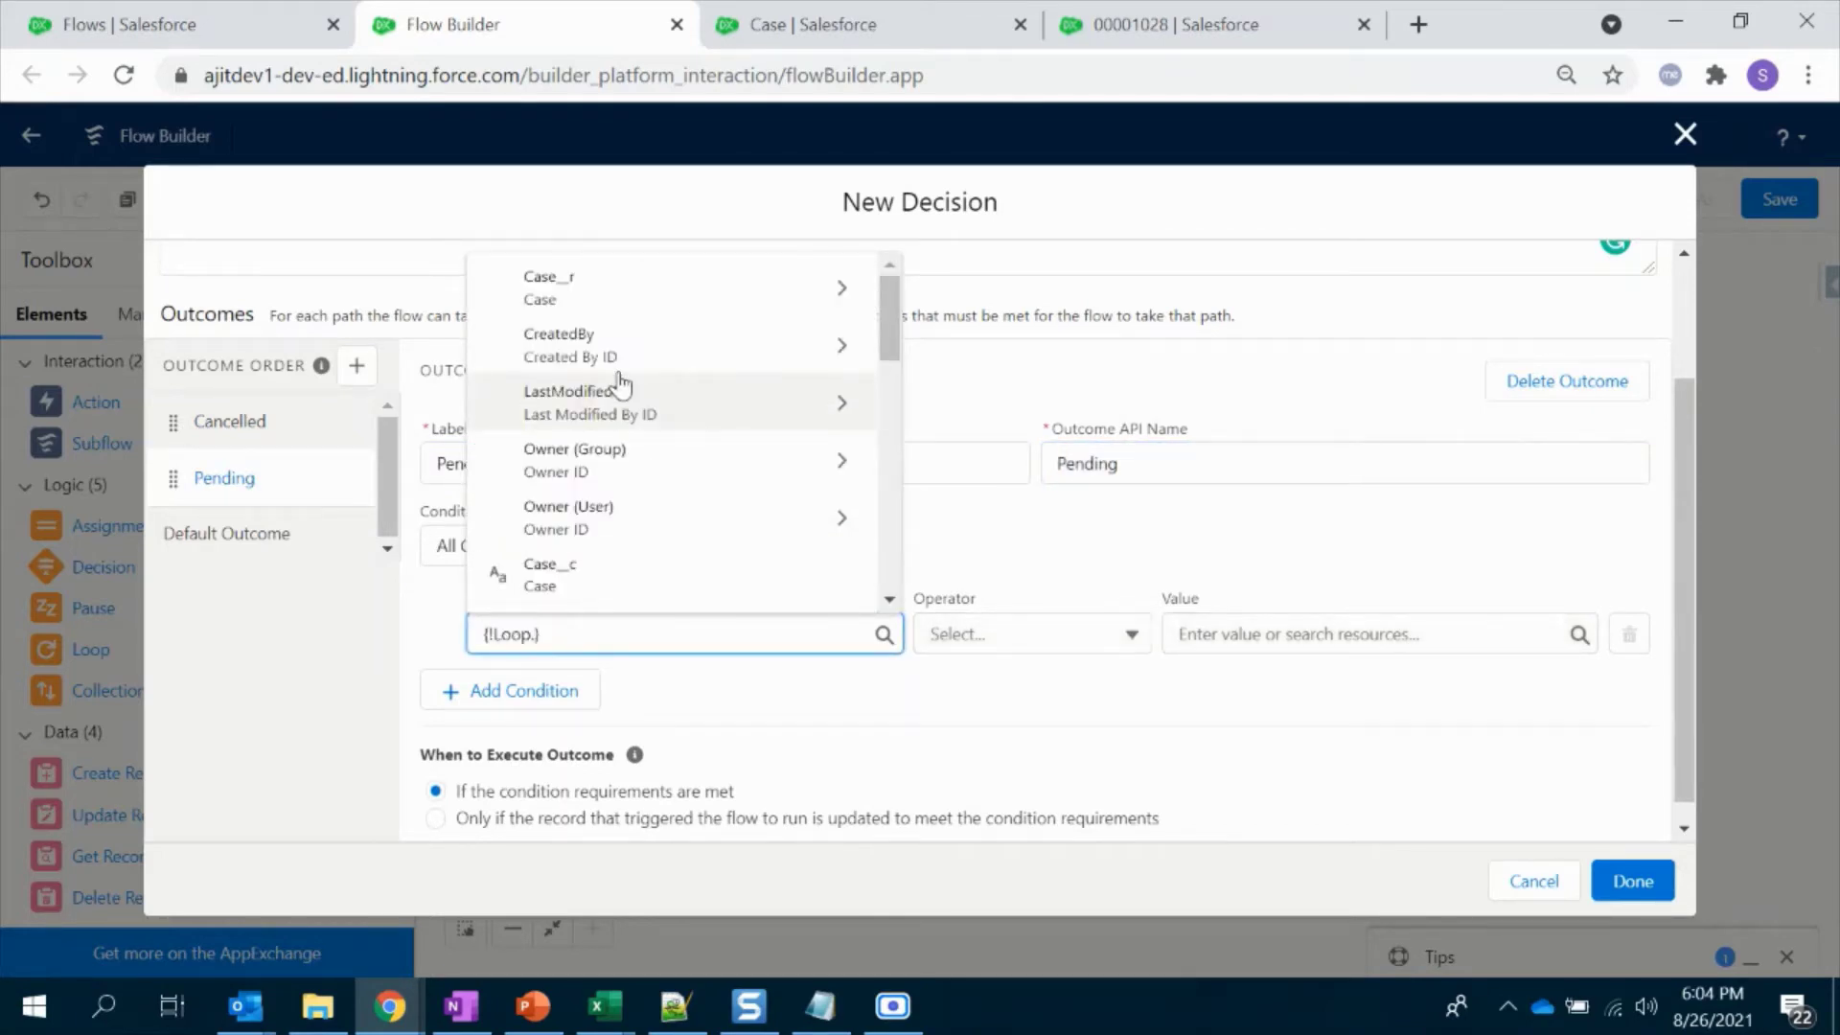
type("stat")
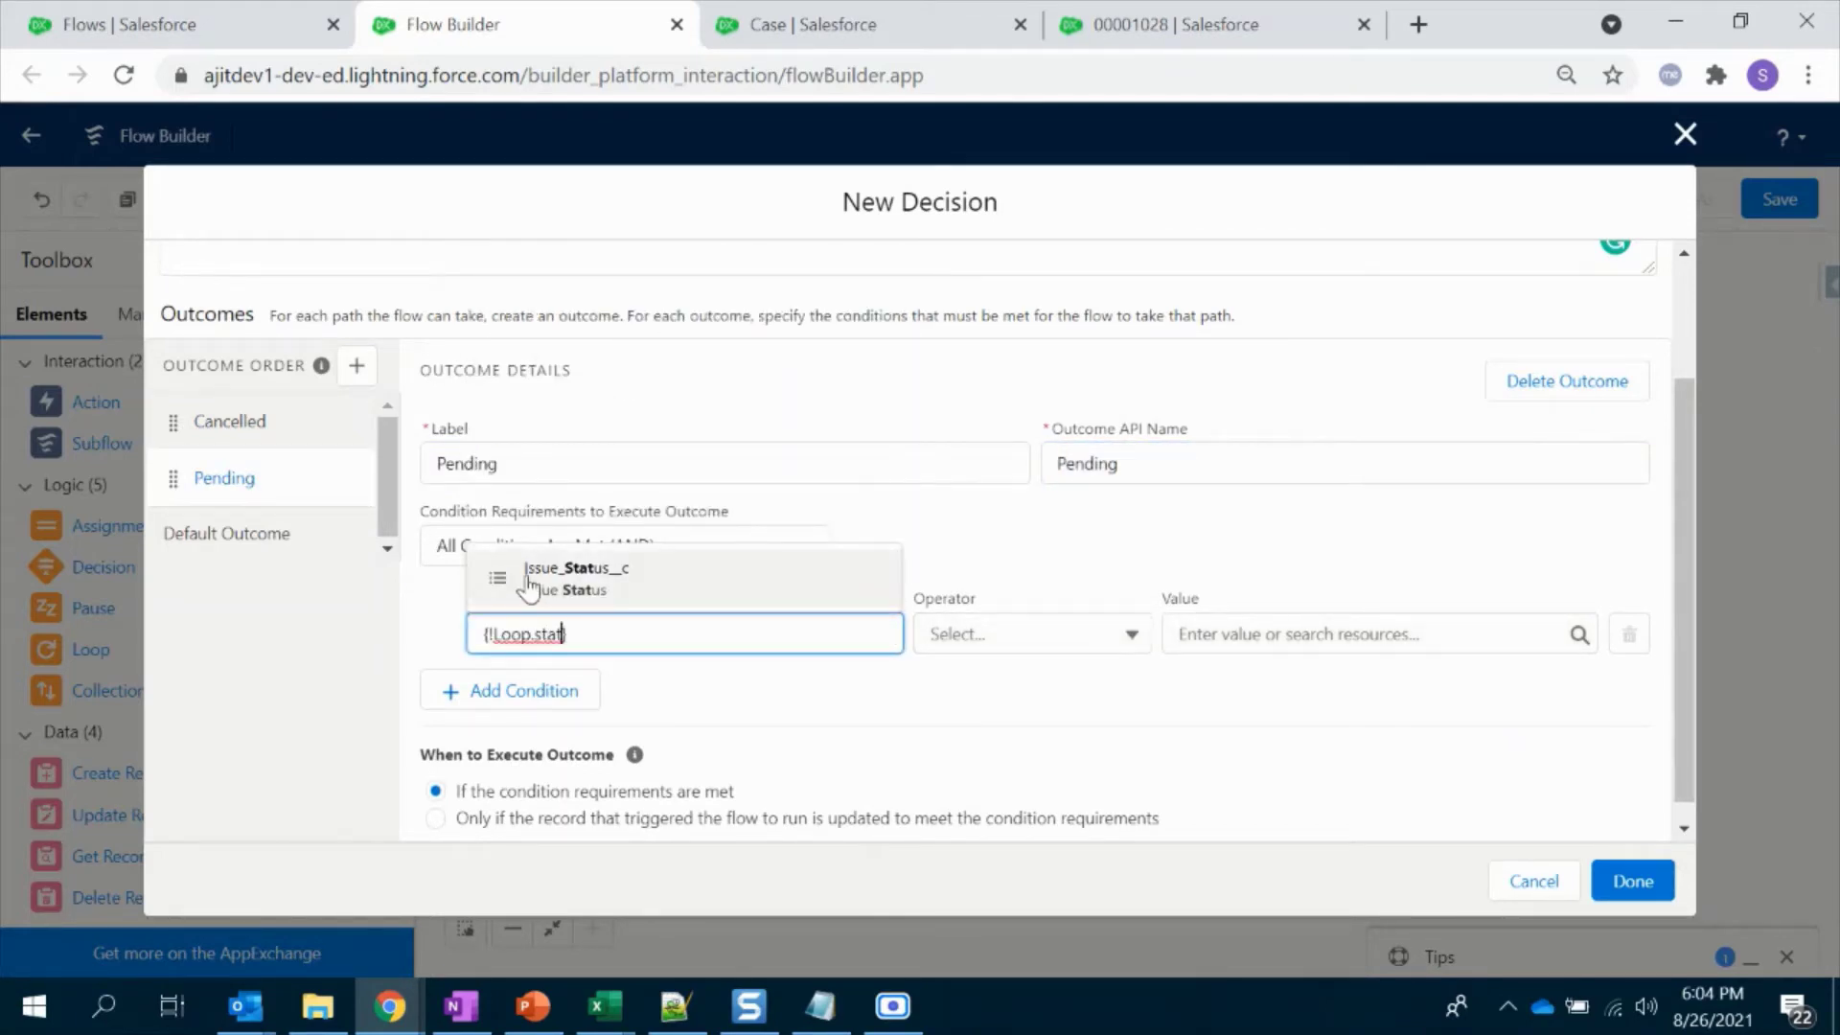
left_click(528, 580)
left_click(1302, 639)
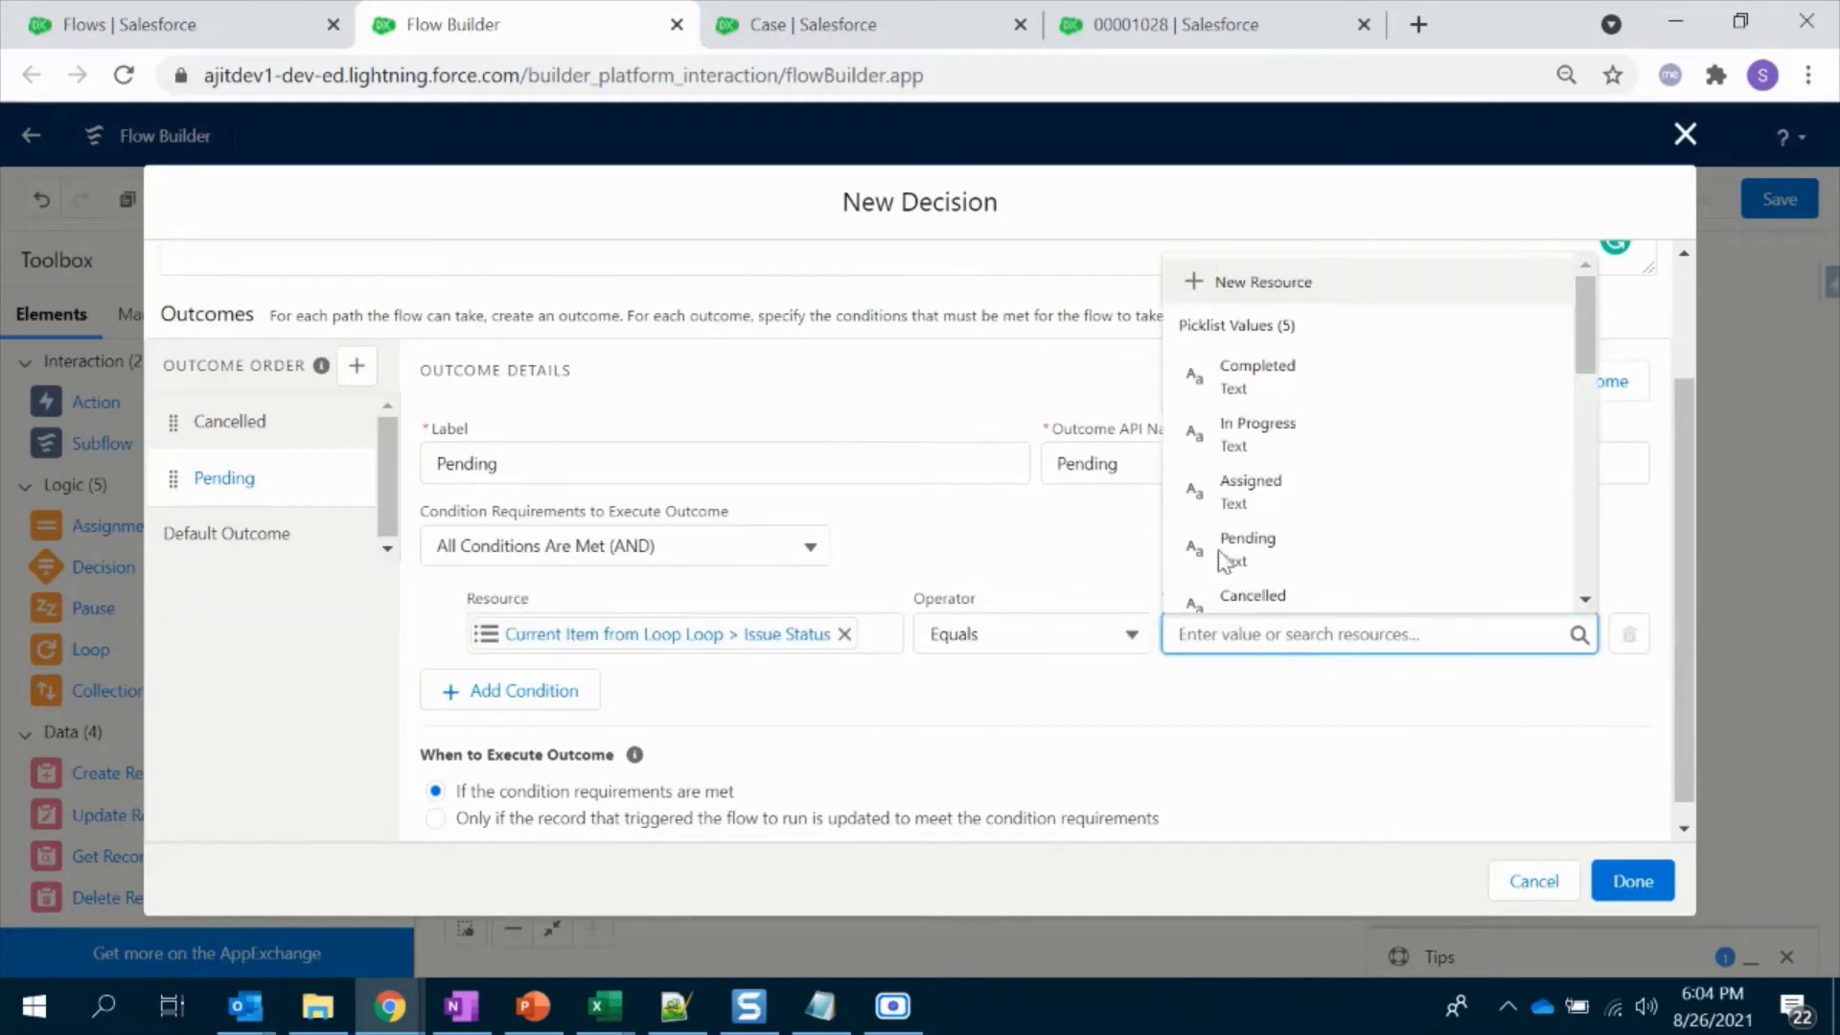
left_click(1295, 562)
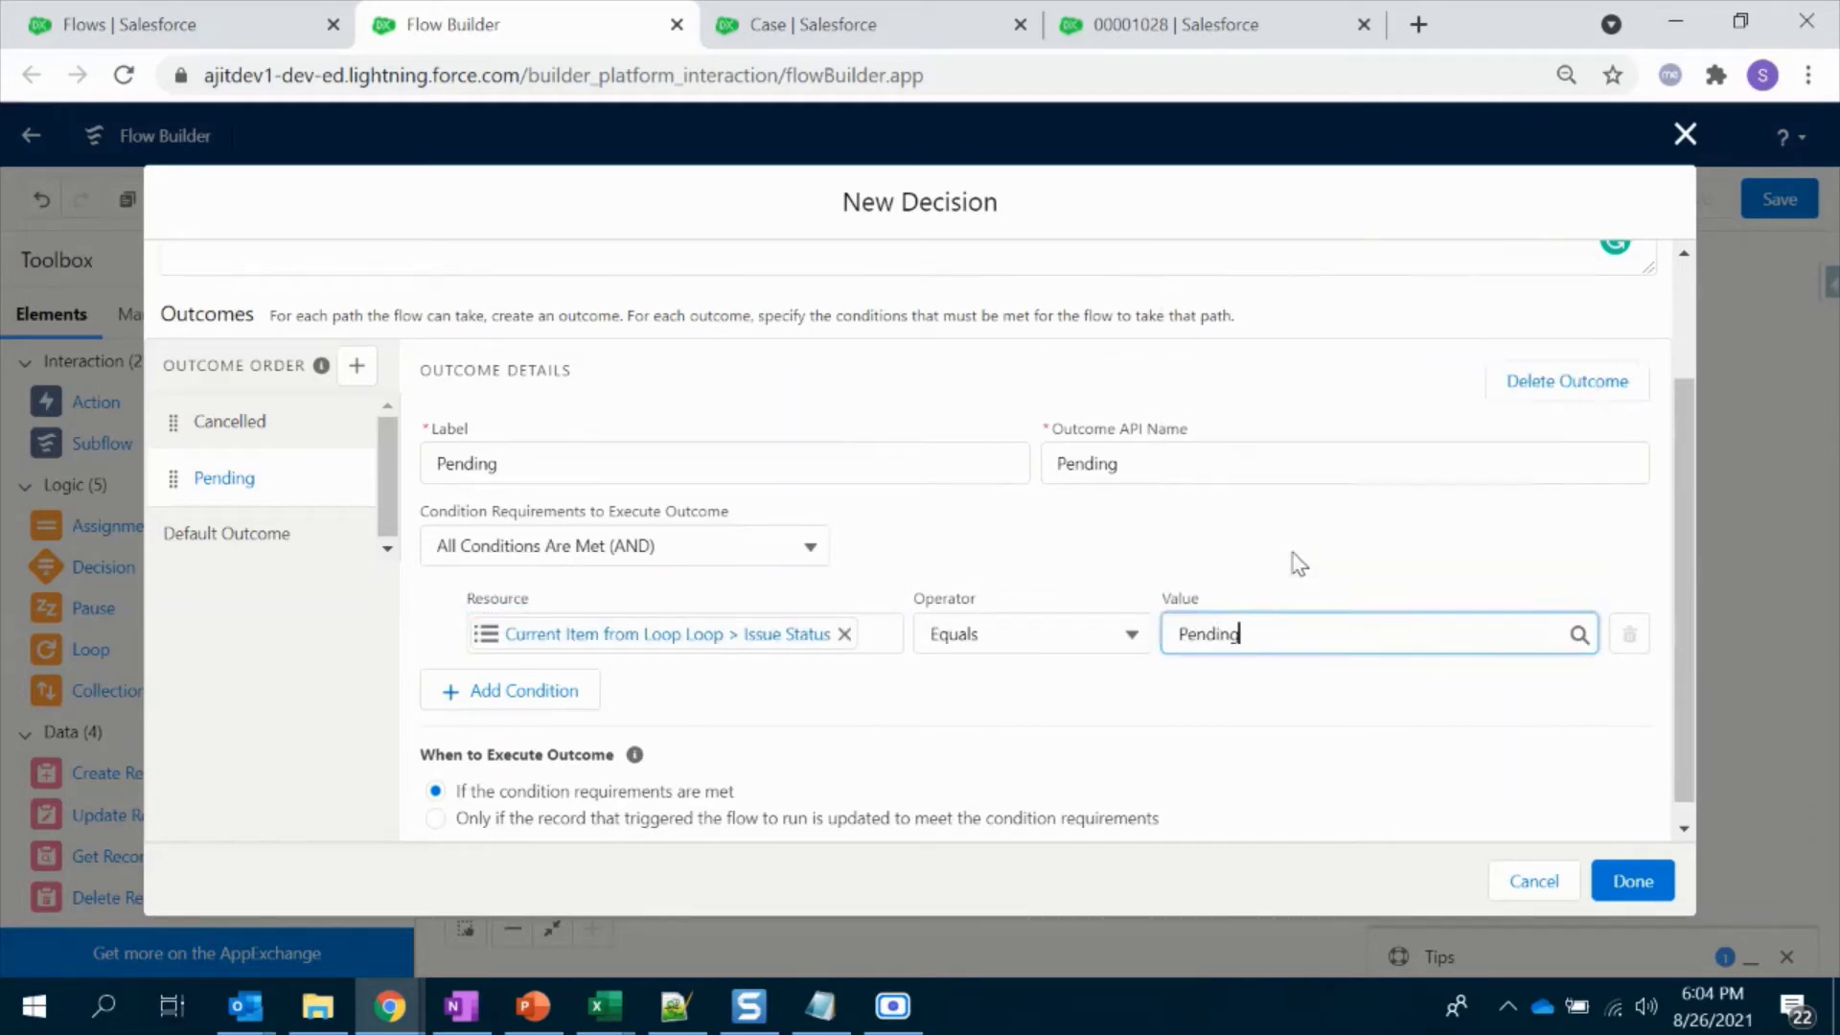
left_click(1620, 879)
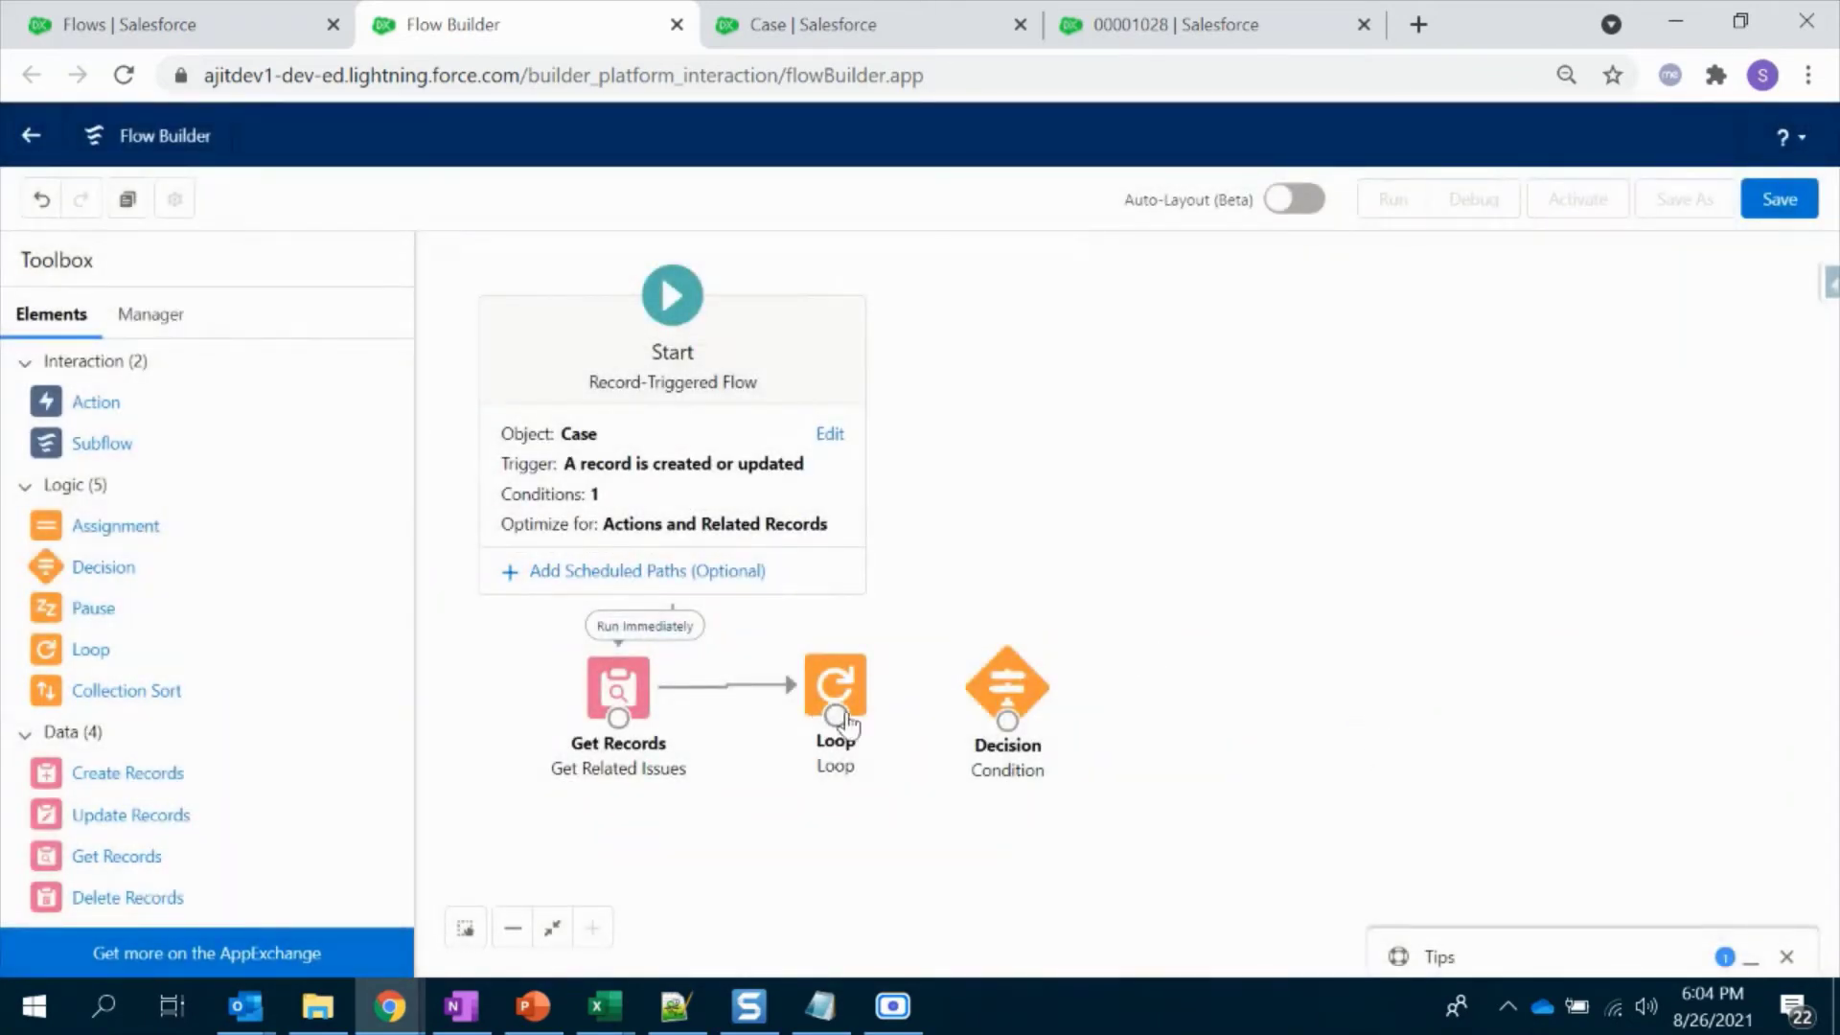
Step: Connect the Loop element to the Condition decision for each item in the collection
left_click_drag(836, 715, 996, 705)
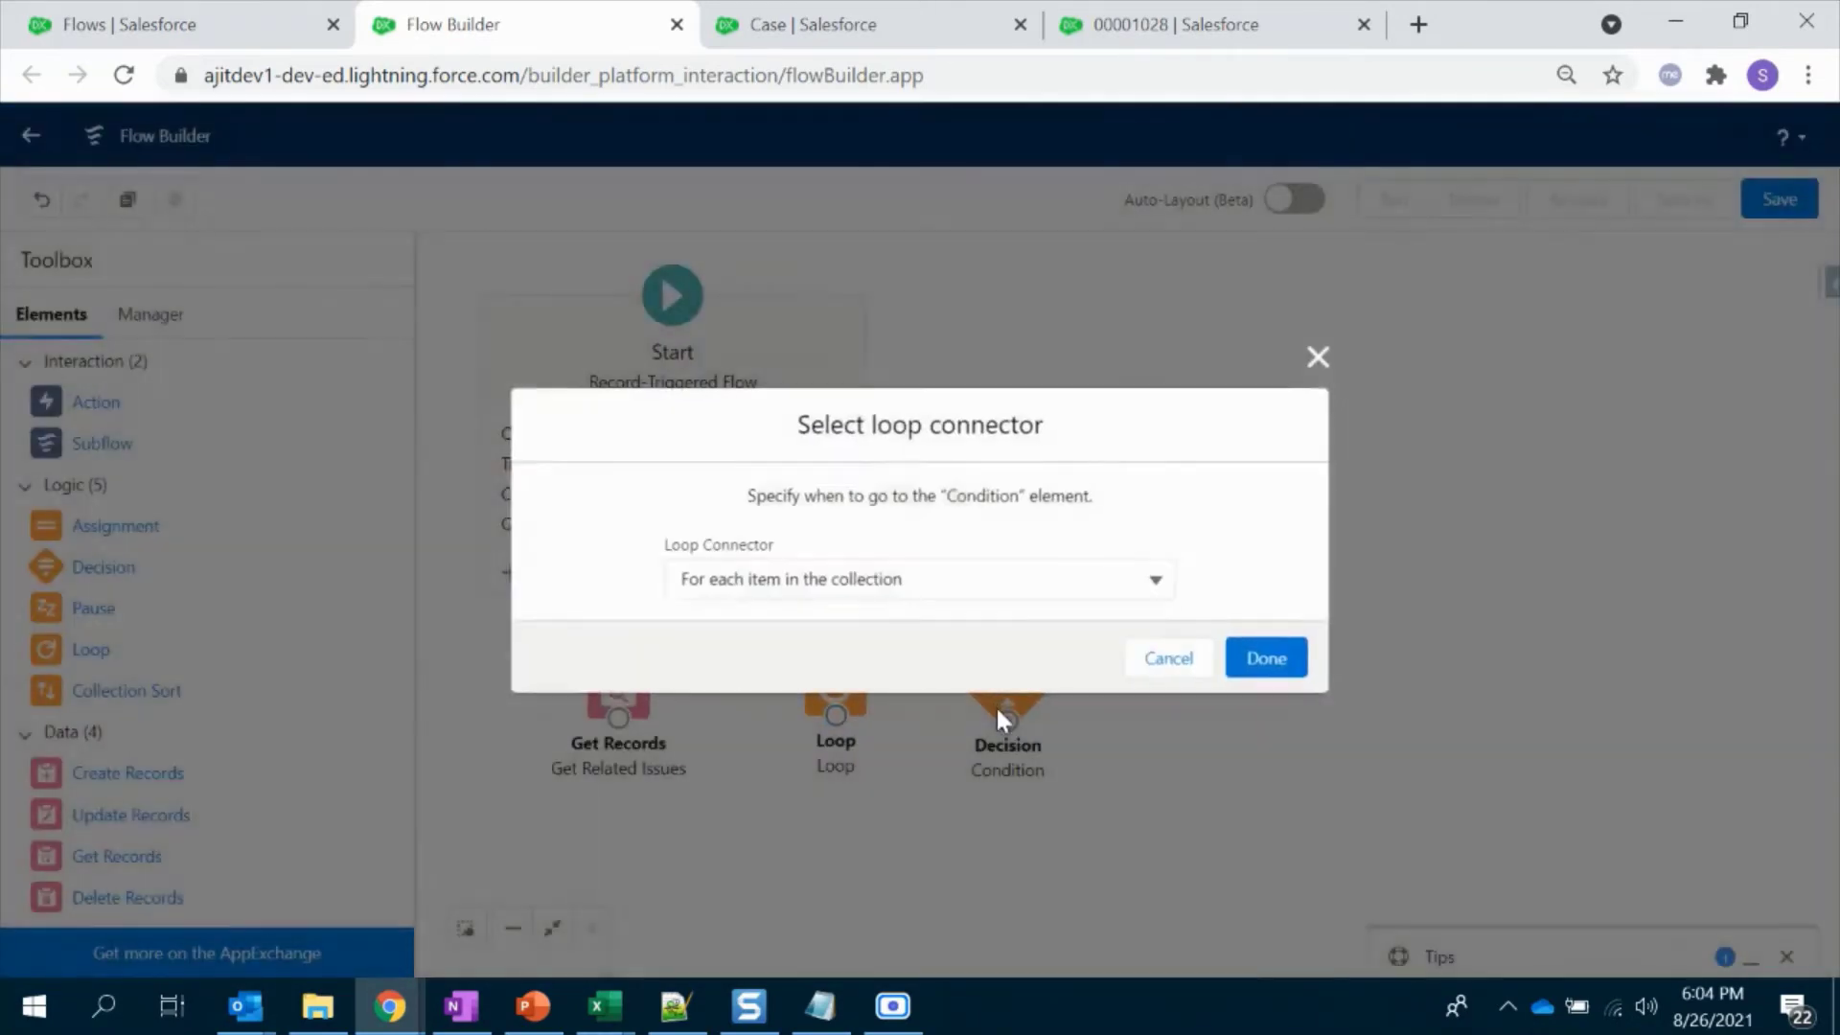
left_click(1266, 659)
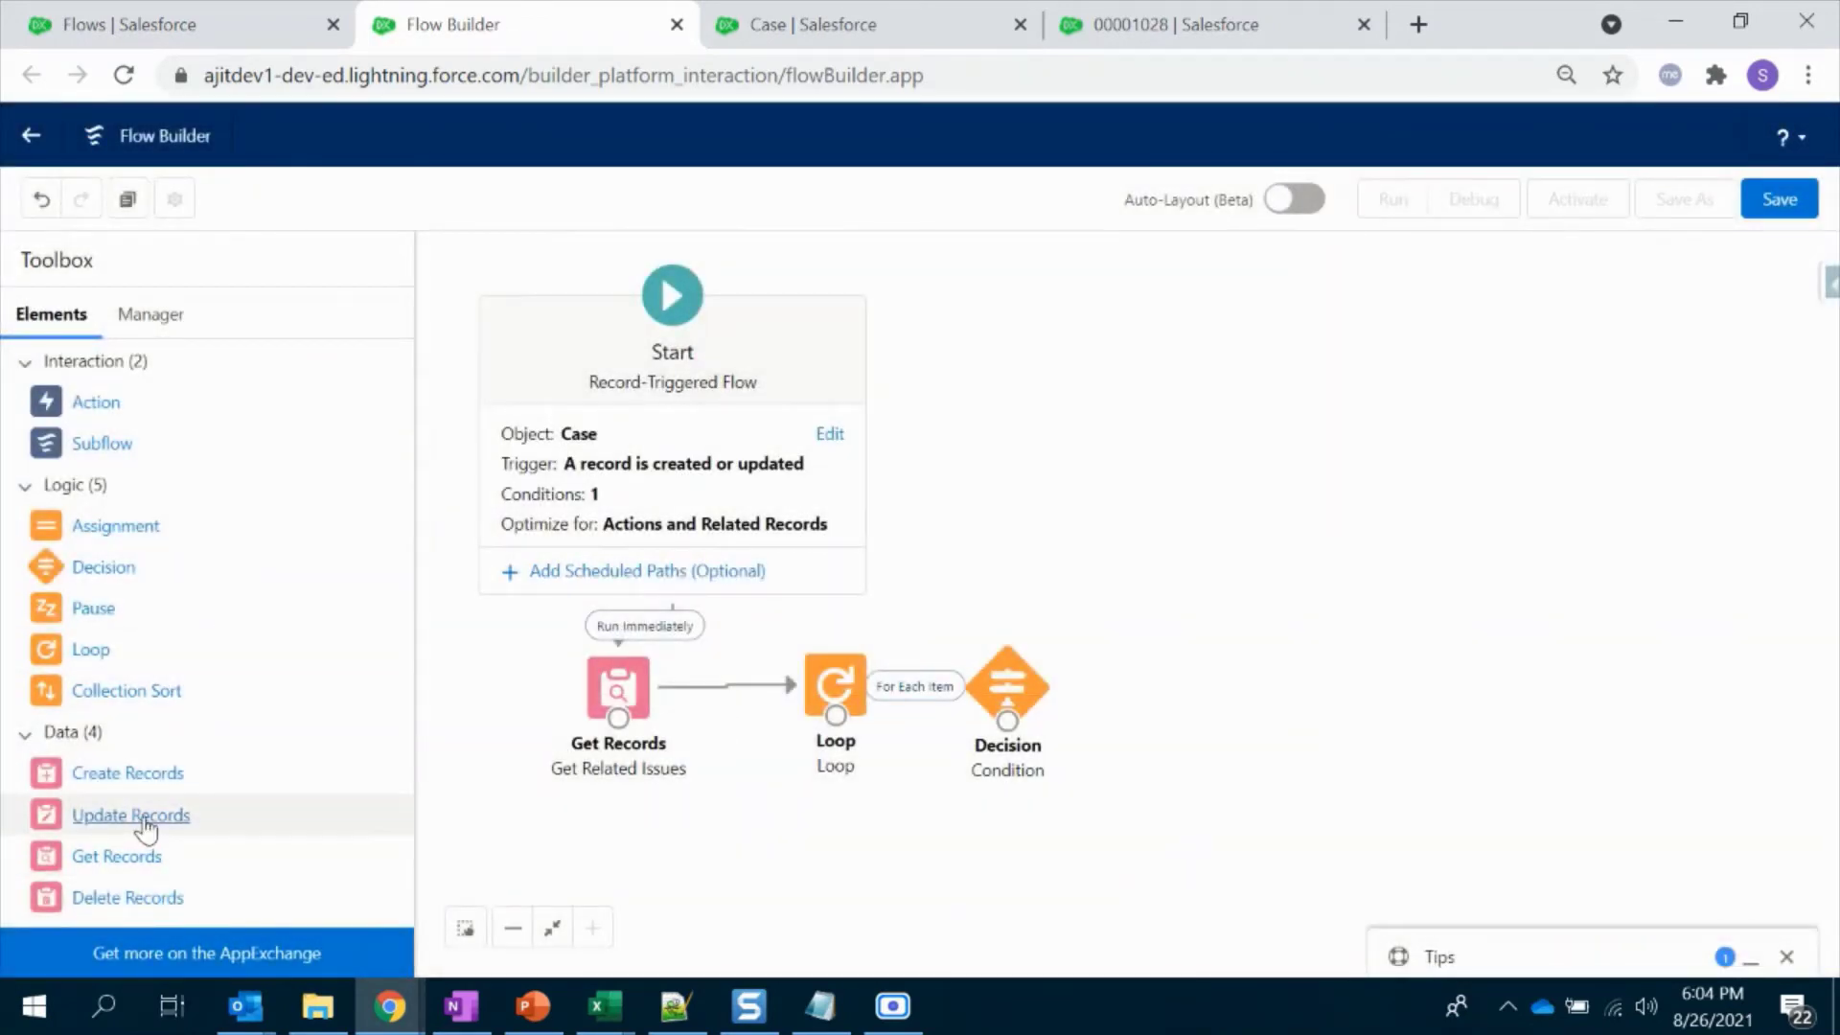
Step: Add an Update Records element below and beyond the decision, labelled Update Pending Issue
left_click_drag(151, 825, 1187, 808)
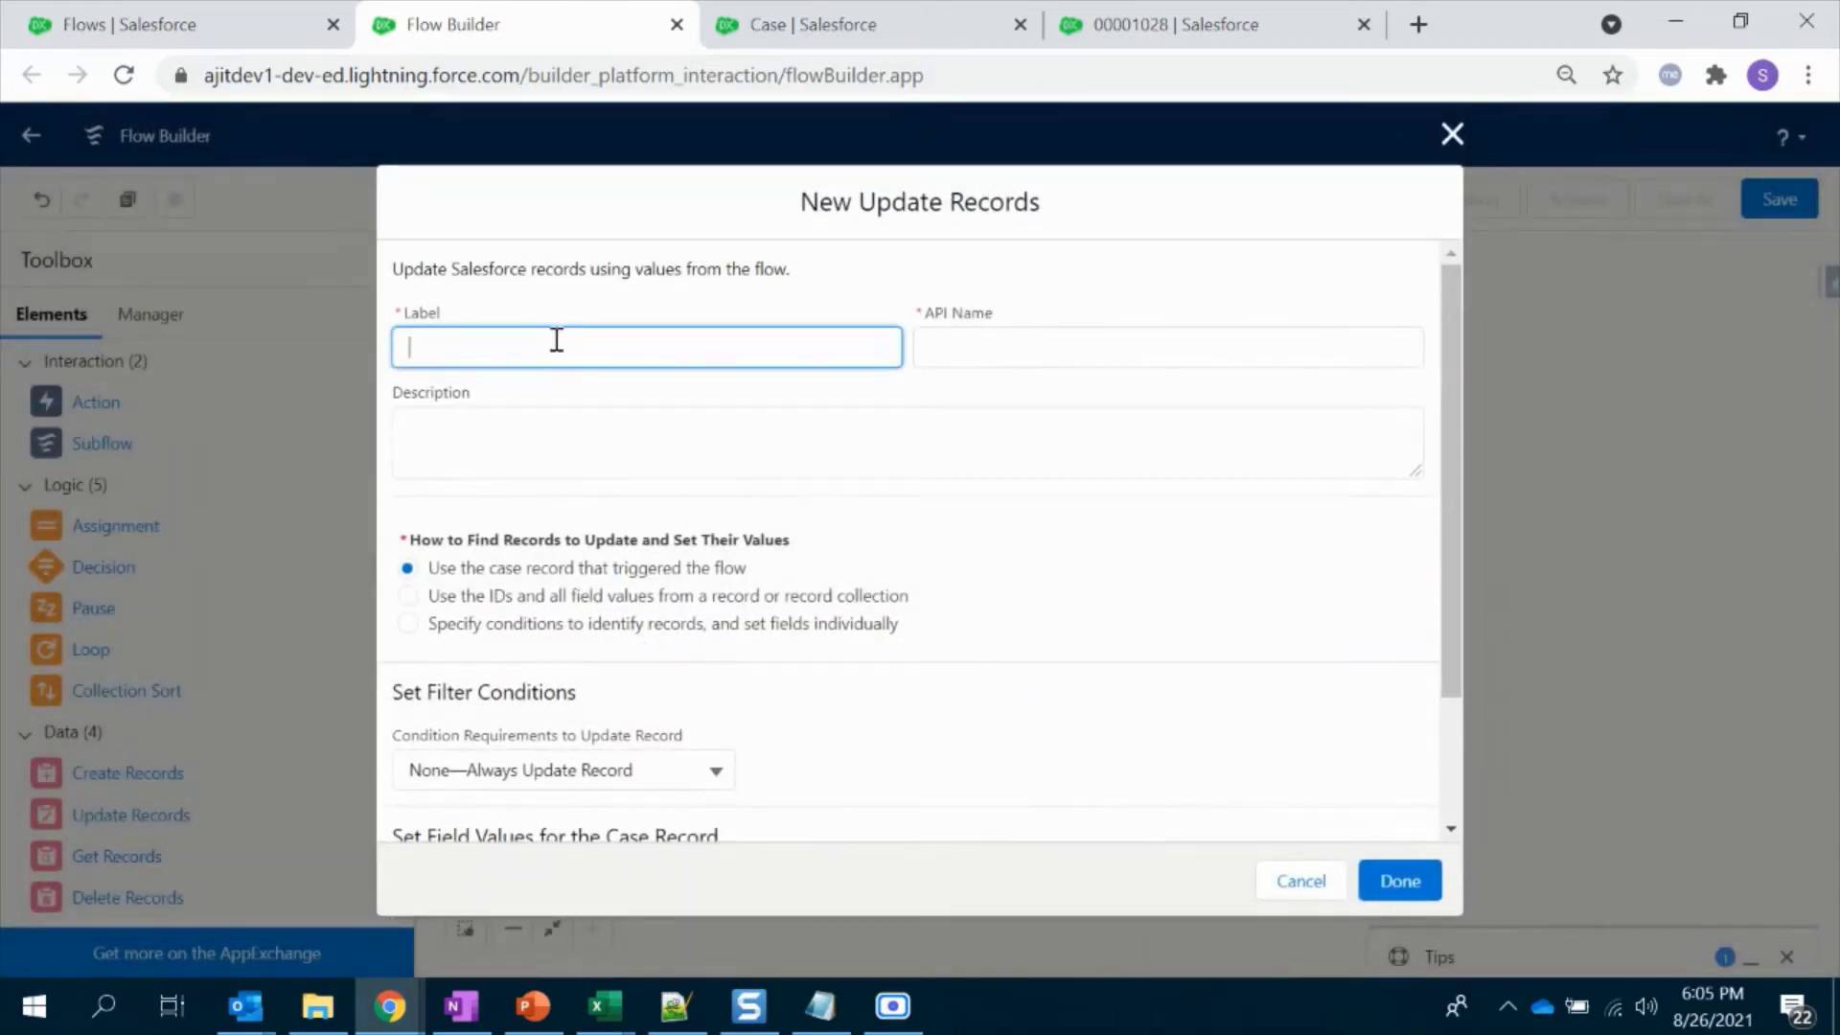
type("Update Pending Issue")
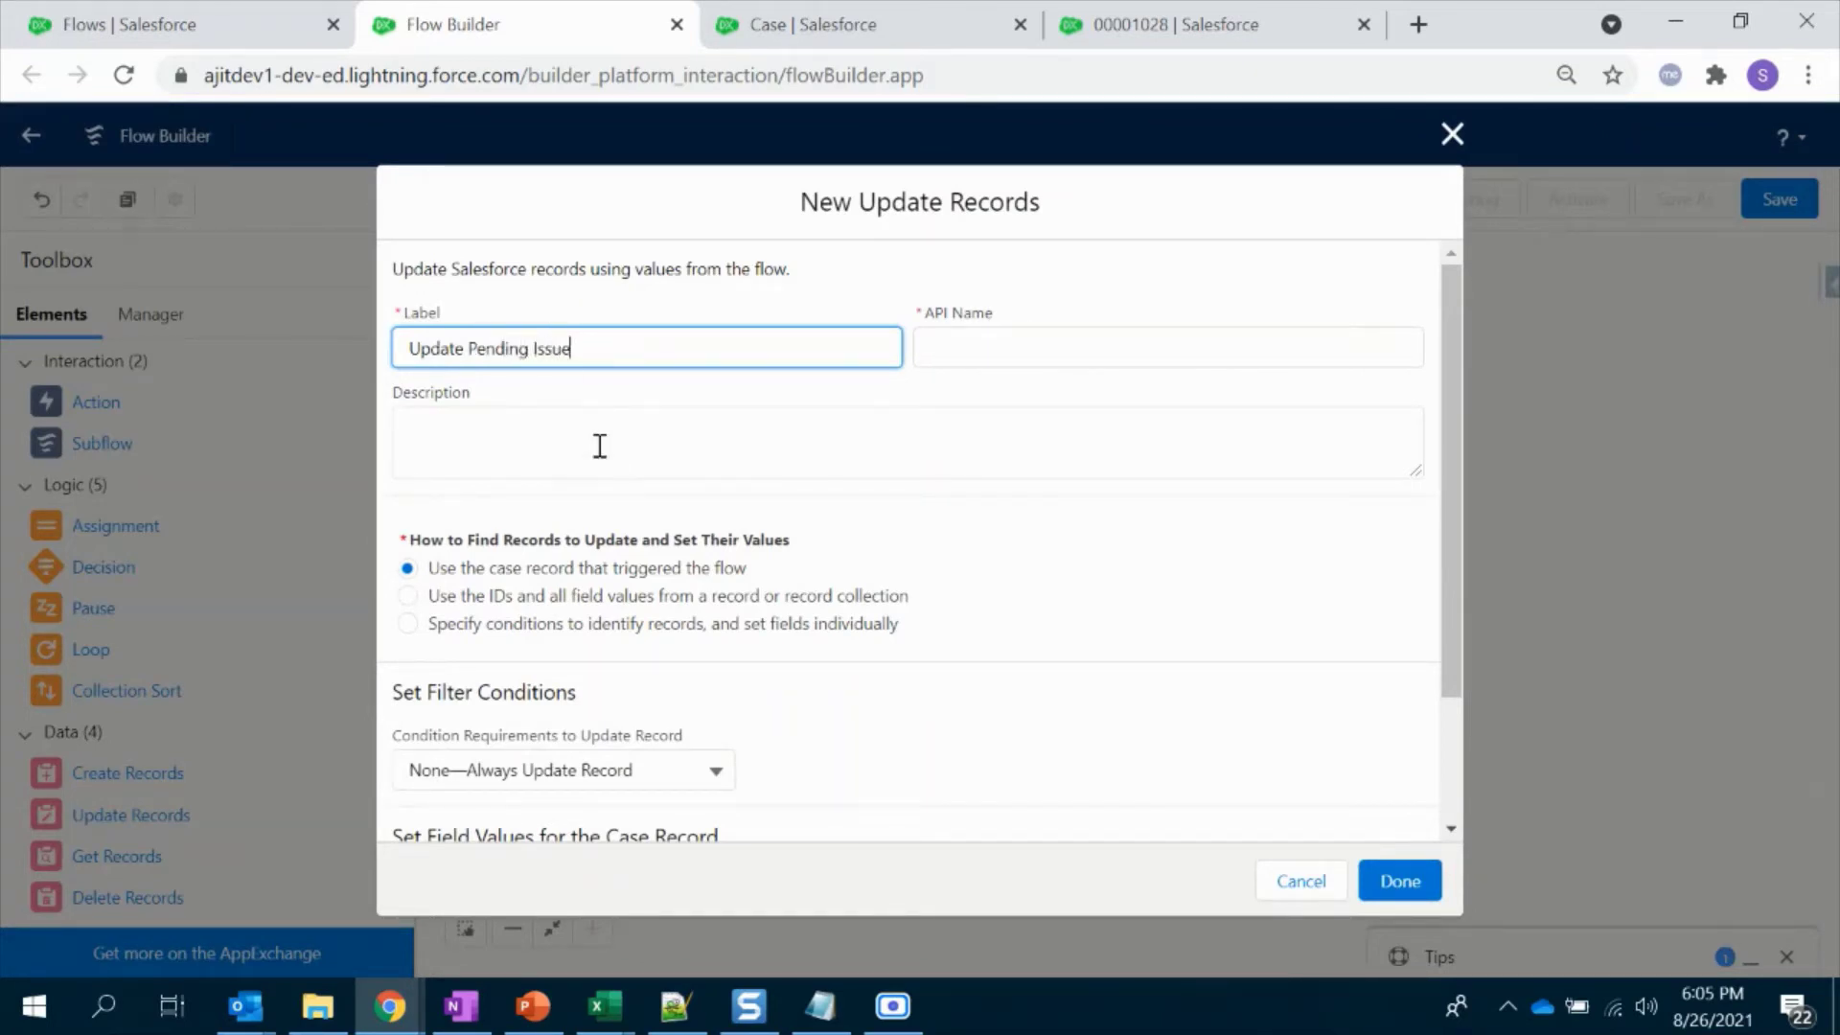
left_click(600, 443)
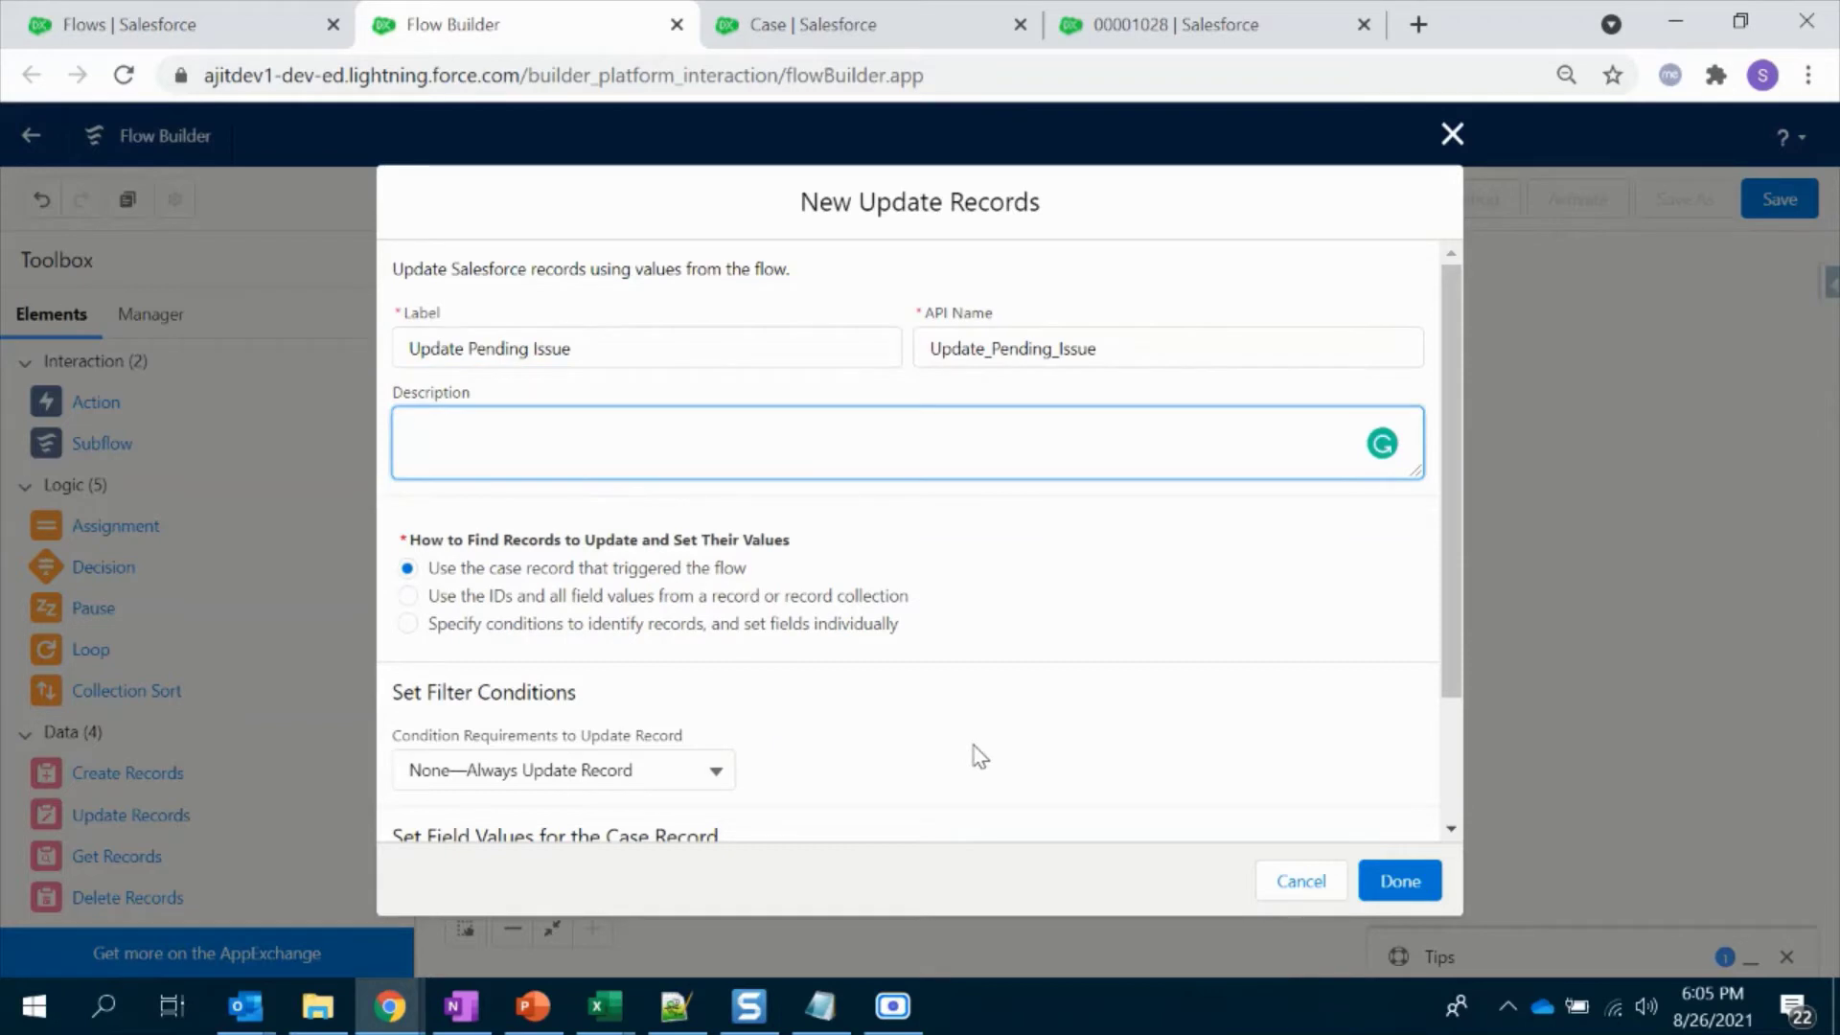
Step: Make the update find records by specified conditions with individually set fields, using the Issue object
scroll(978, 755, "down", 2)
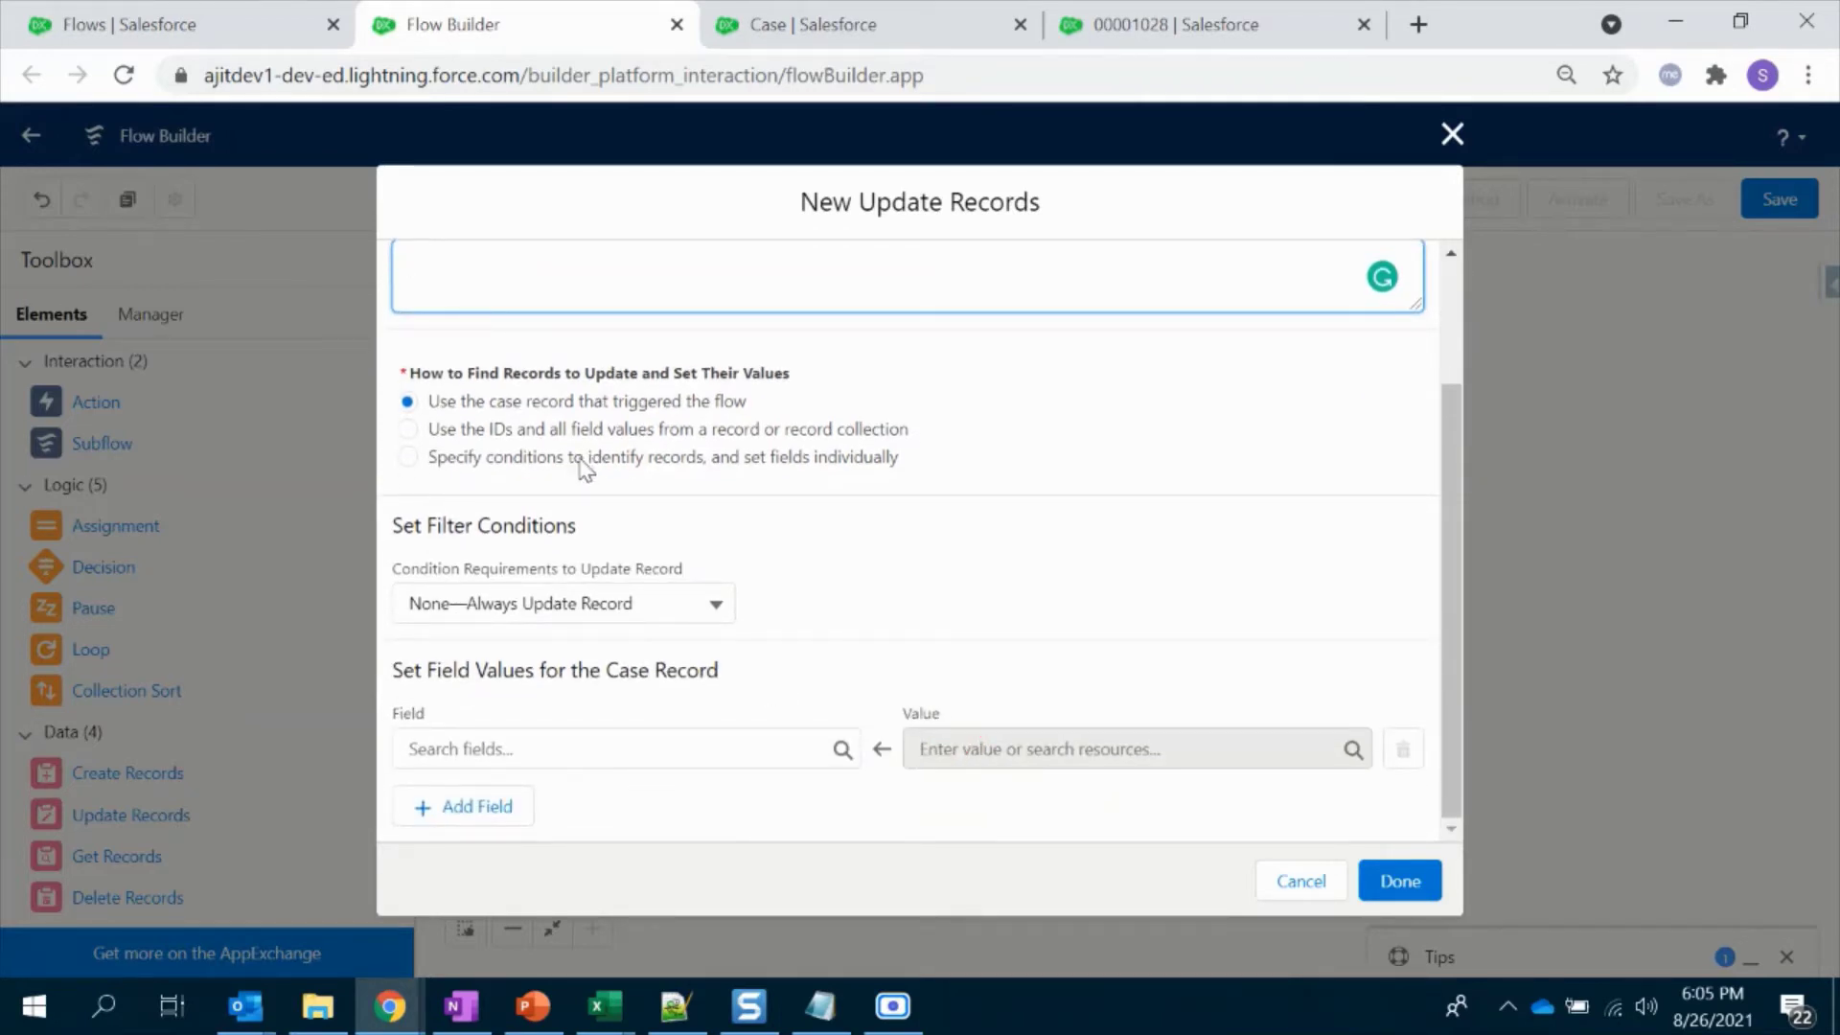
left_click(593, 459)
left_click(609, 789)
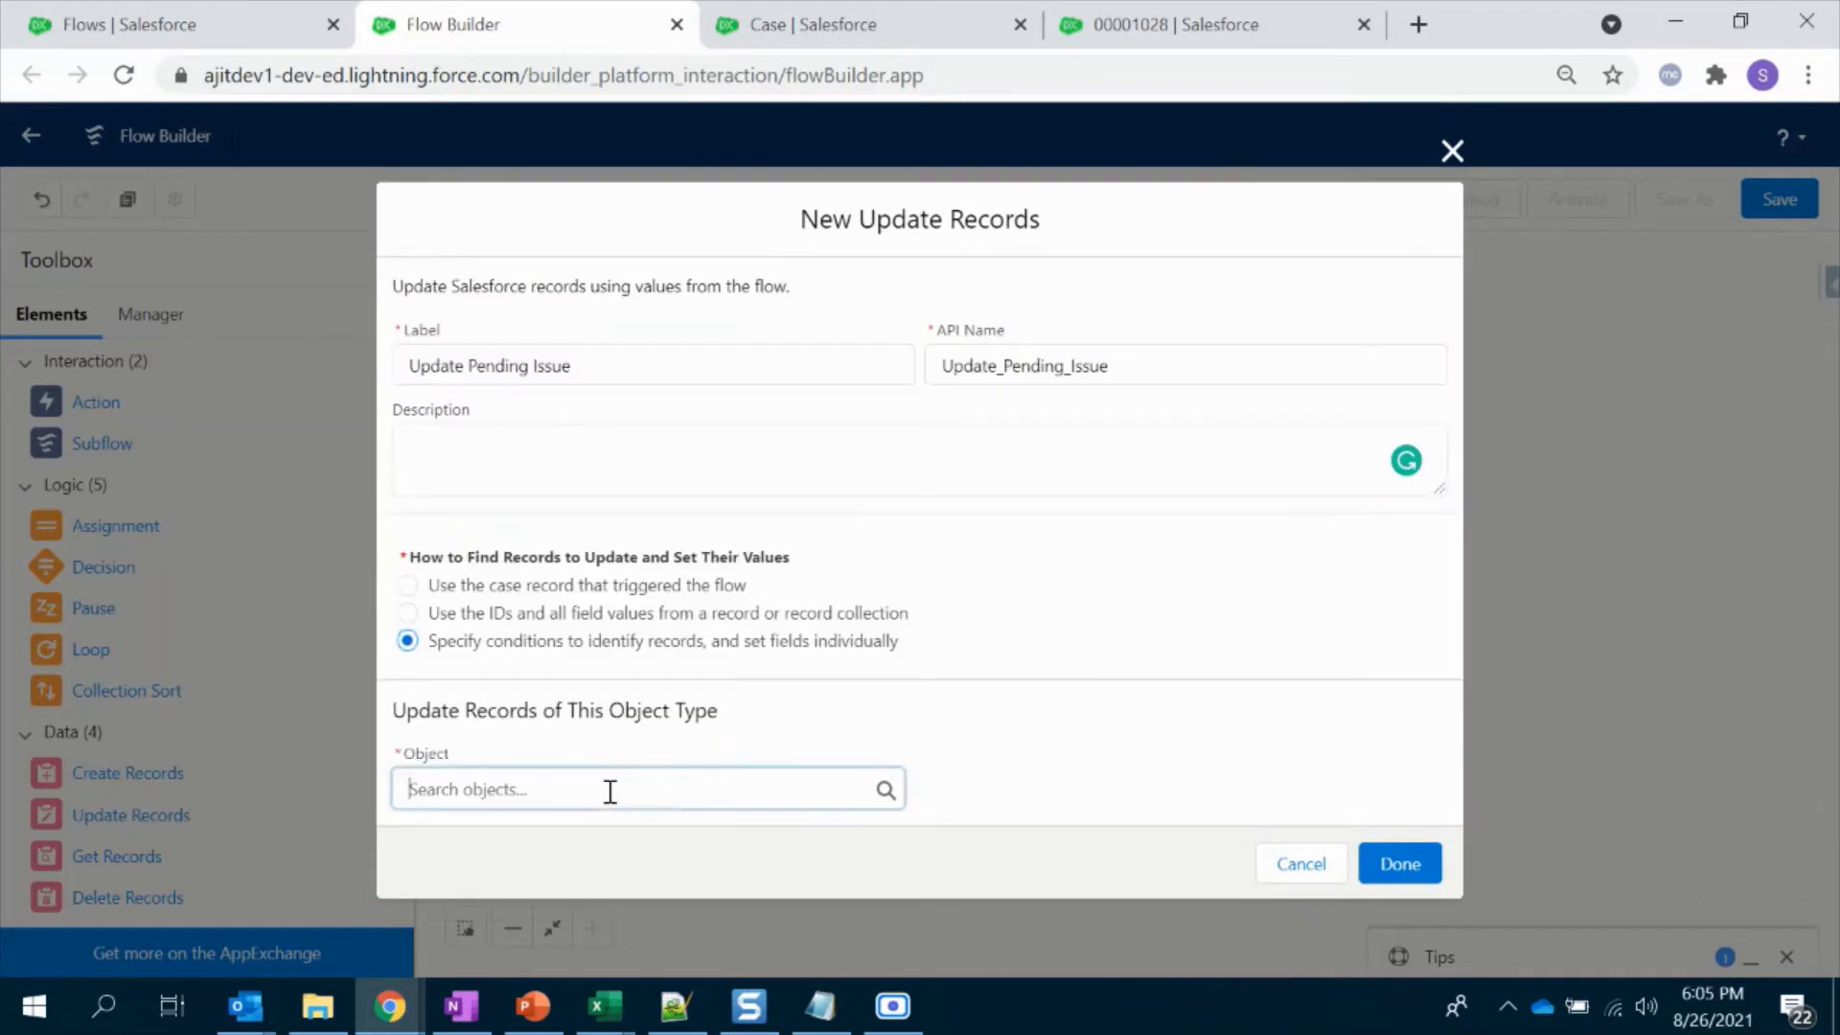
type("Issu")
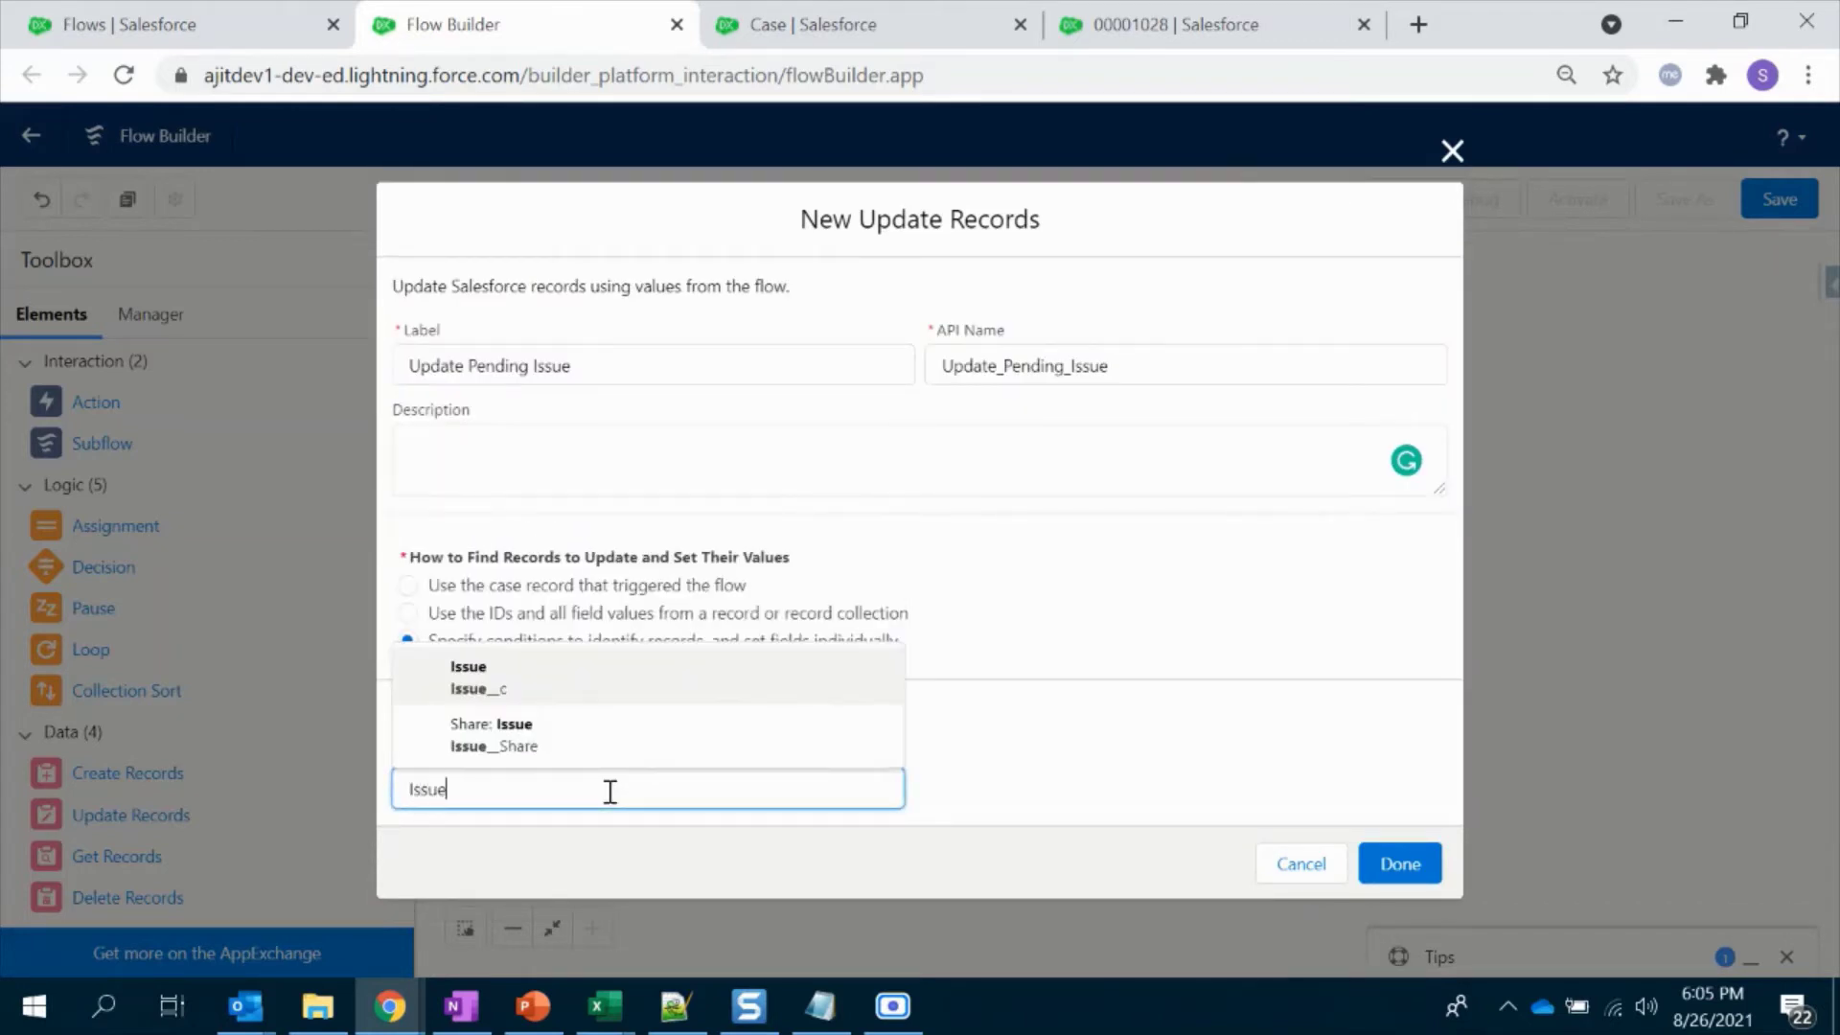
type("e")
left_click(604, 682)
scroll(633, 695, "down", 3)
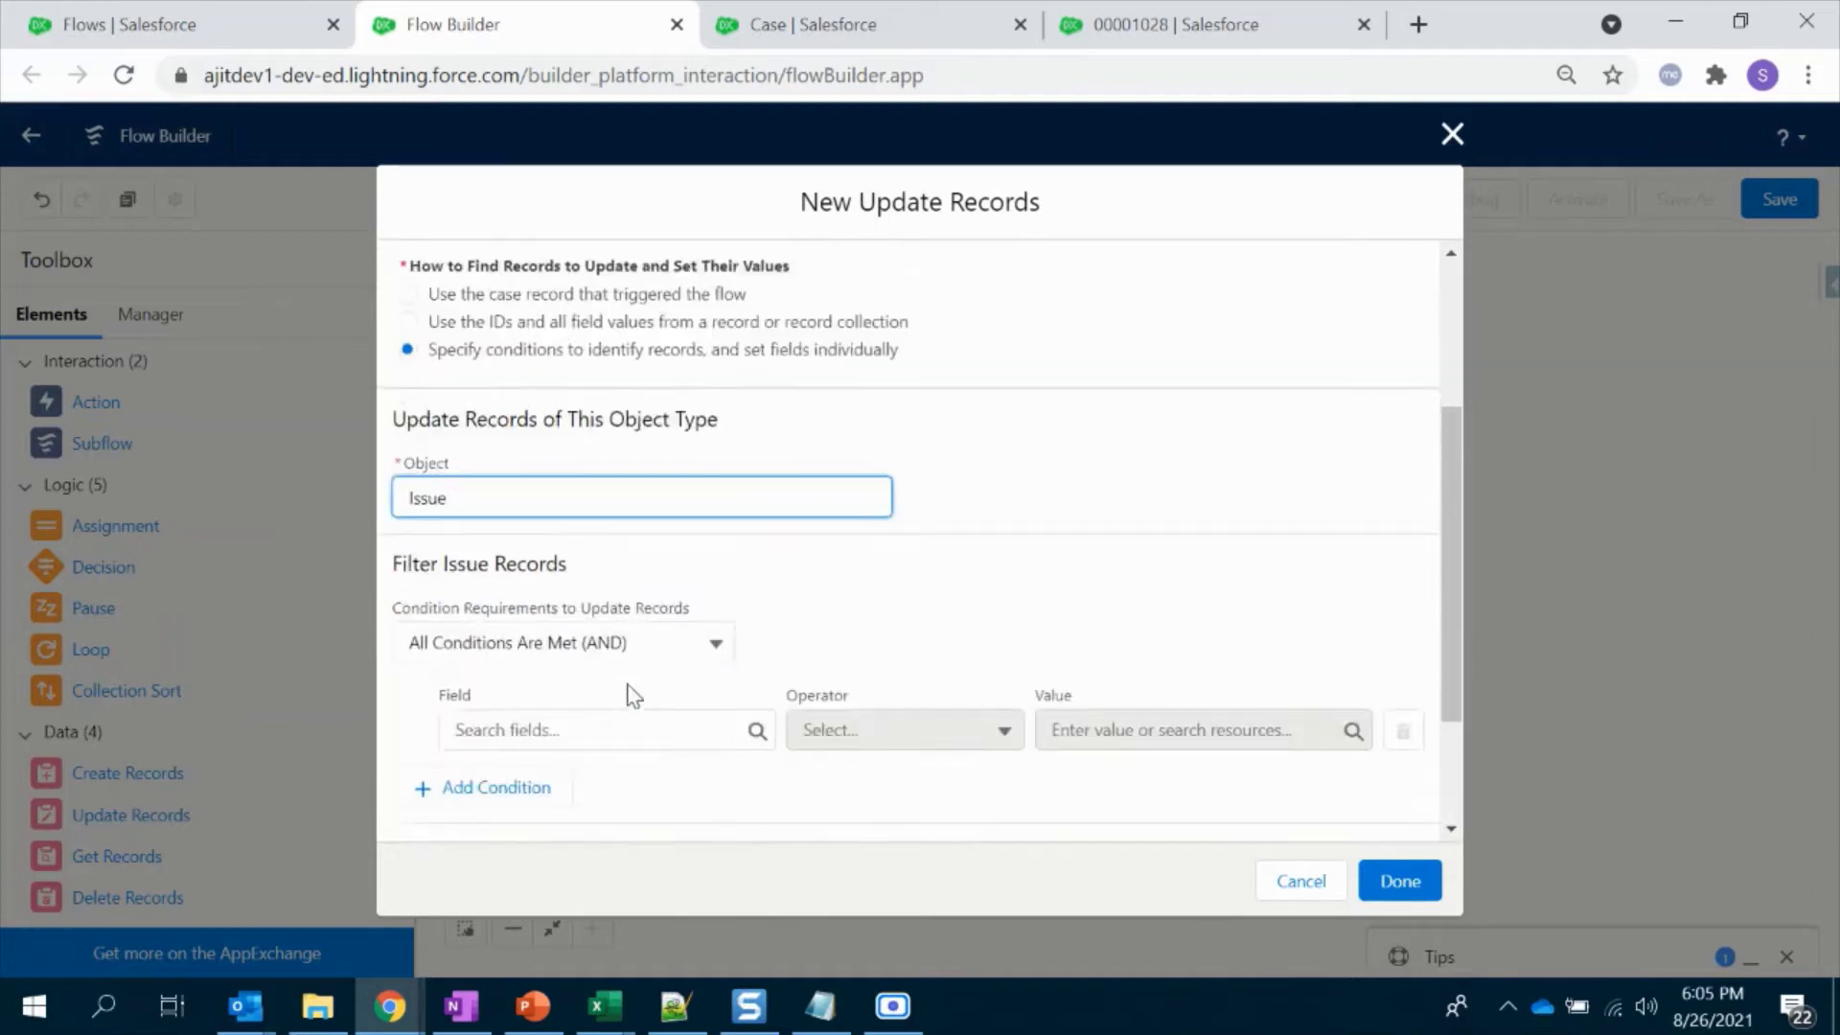
Step: Filter the Issue records to update where Id equals the current loop item's Record ID
scroll(633, 696, "down", 2)
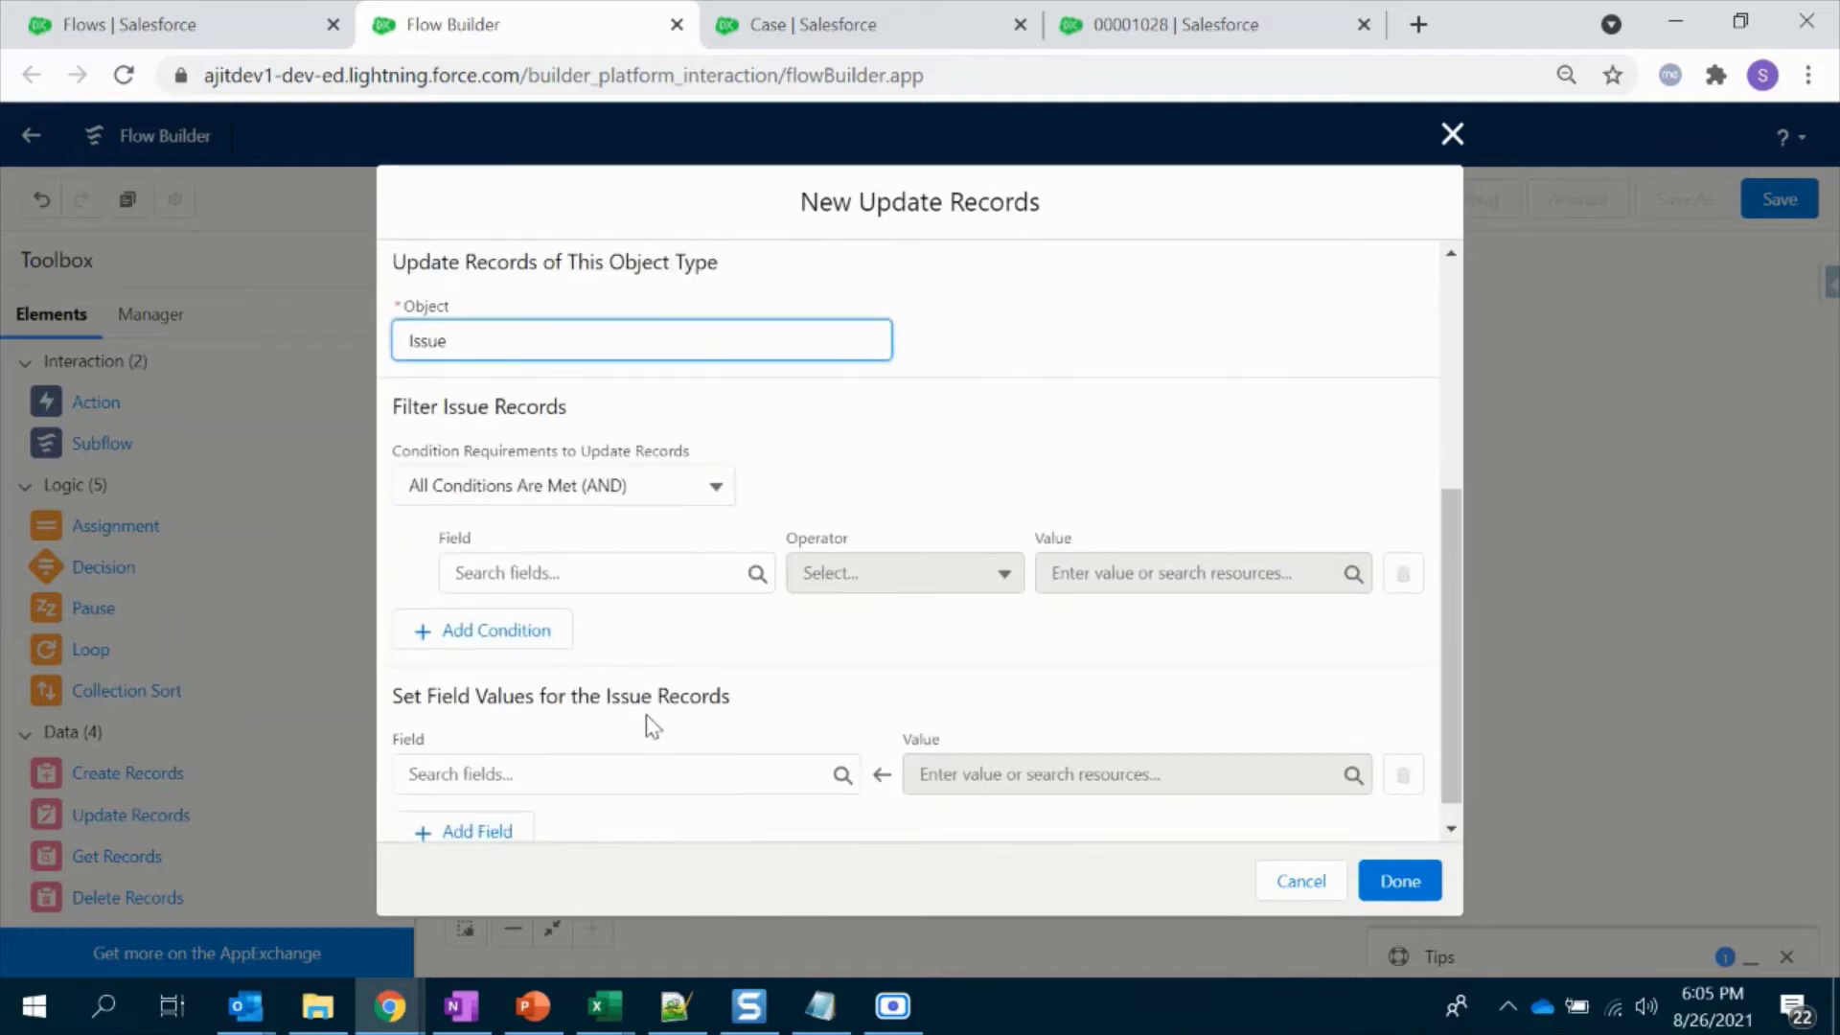
left_click(574, 575)
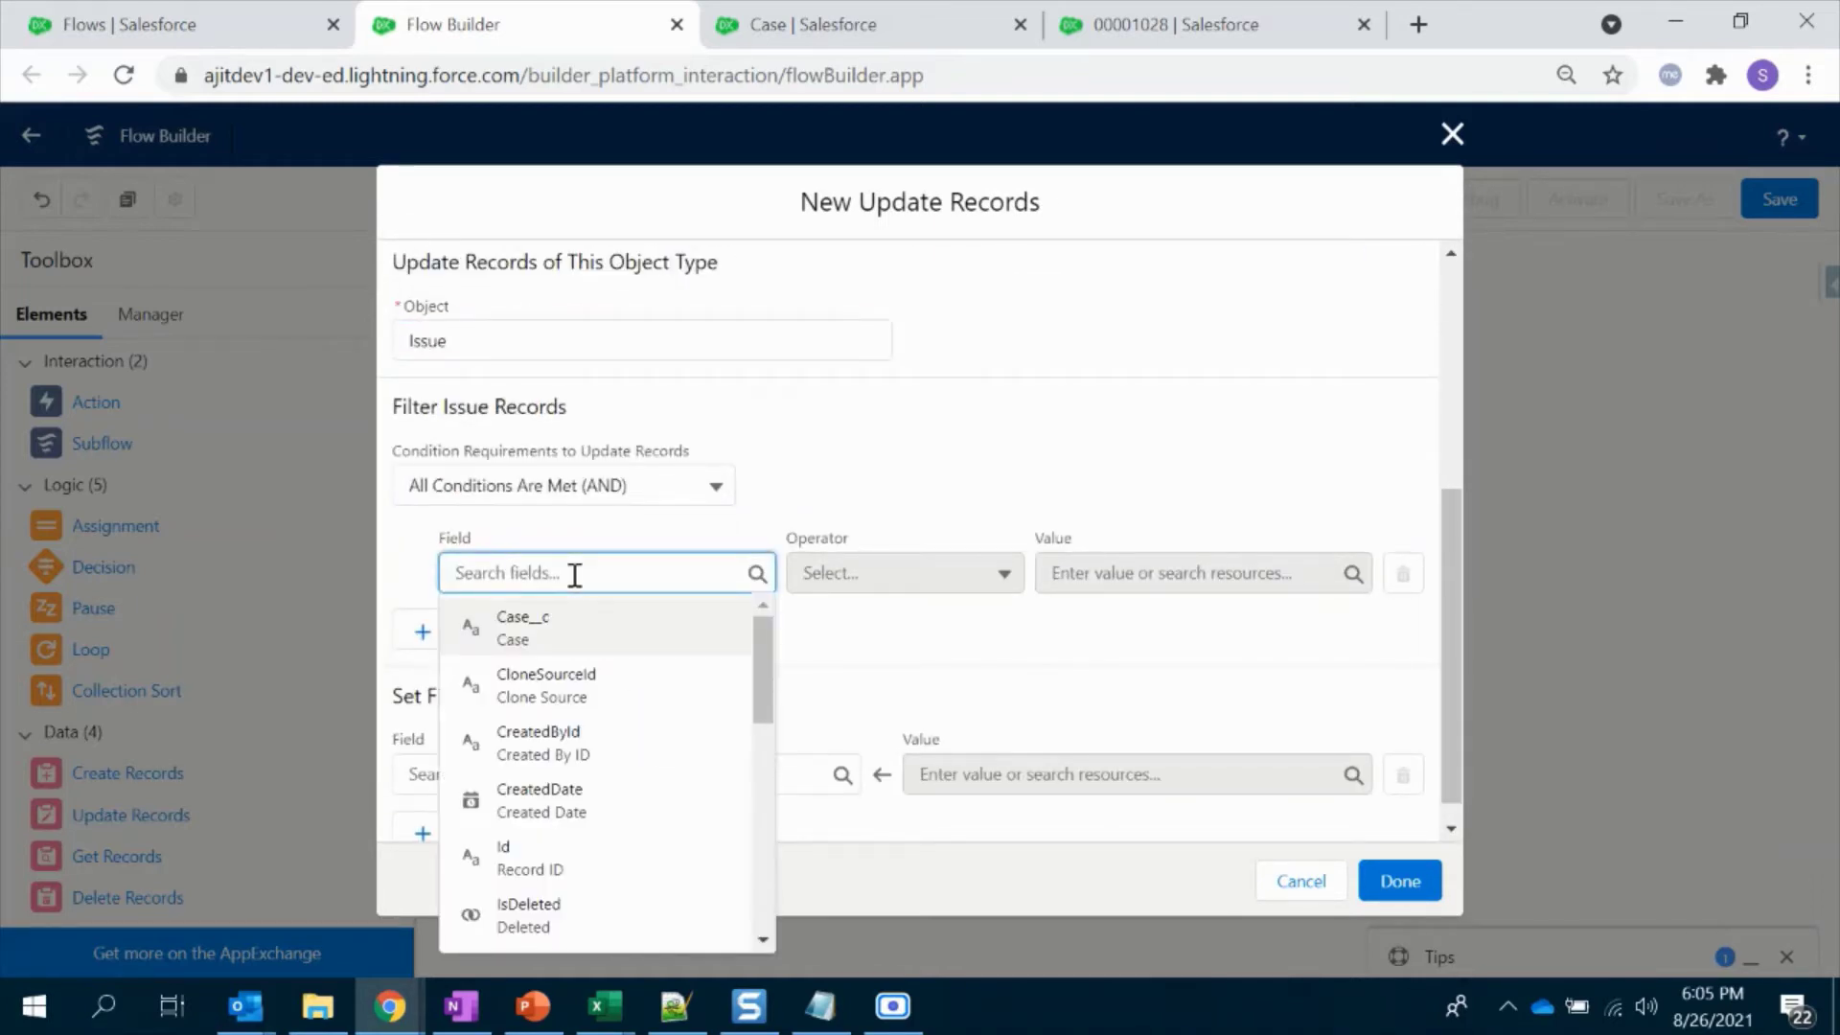
type("id")
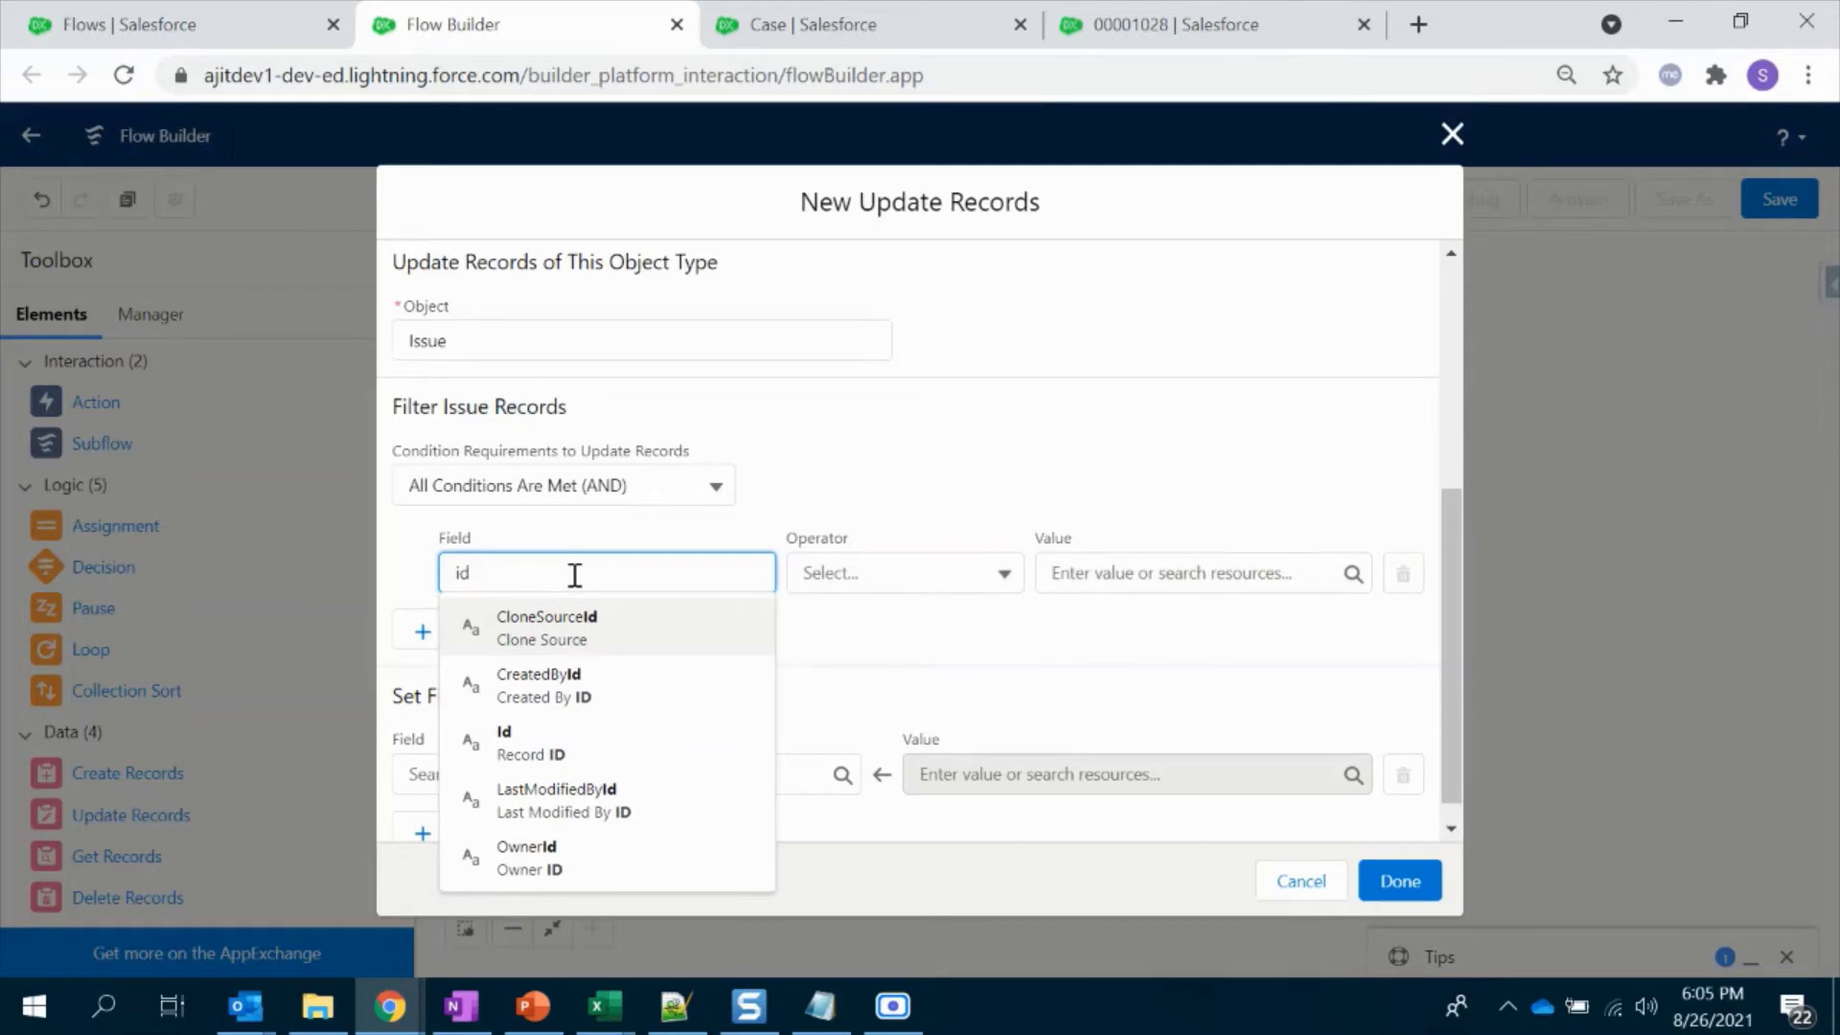
left_click(604, 743)
left_click(1246, 573)
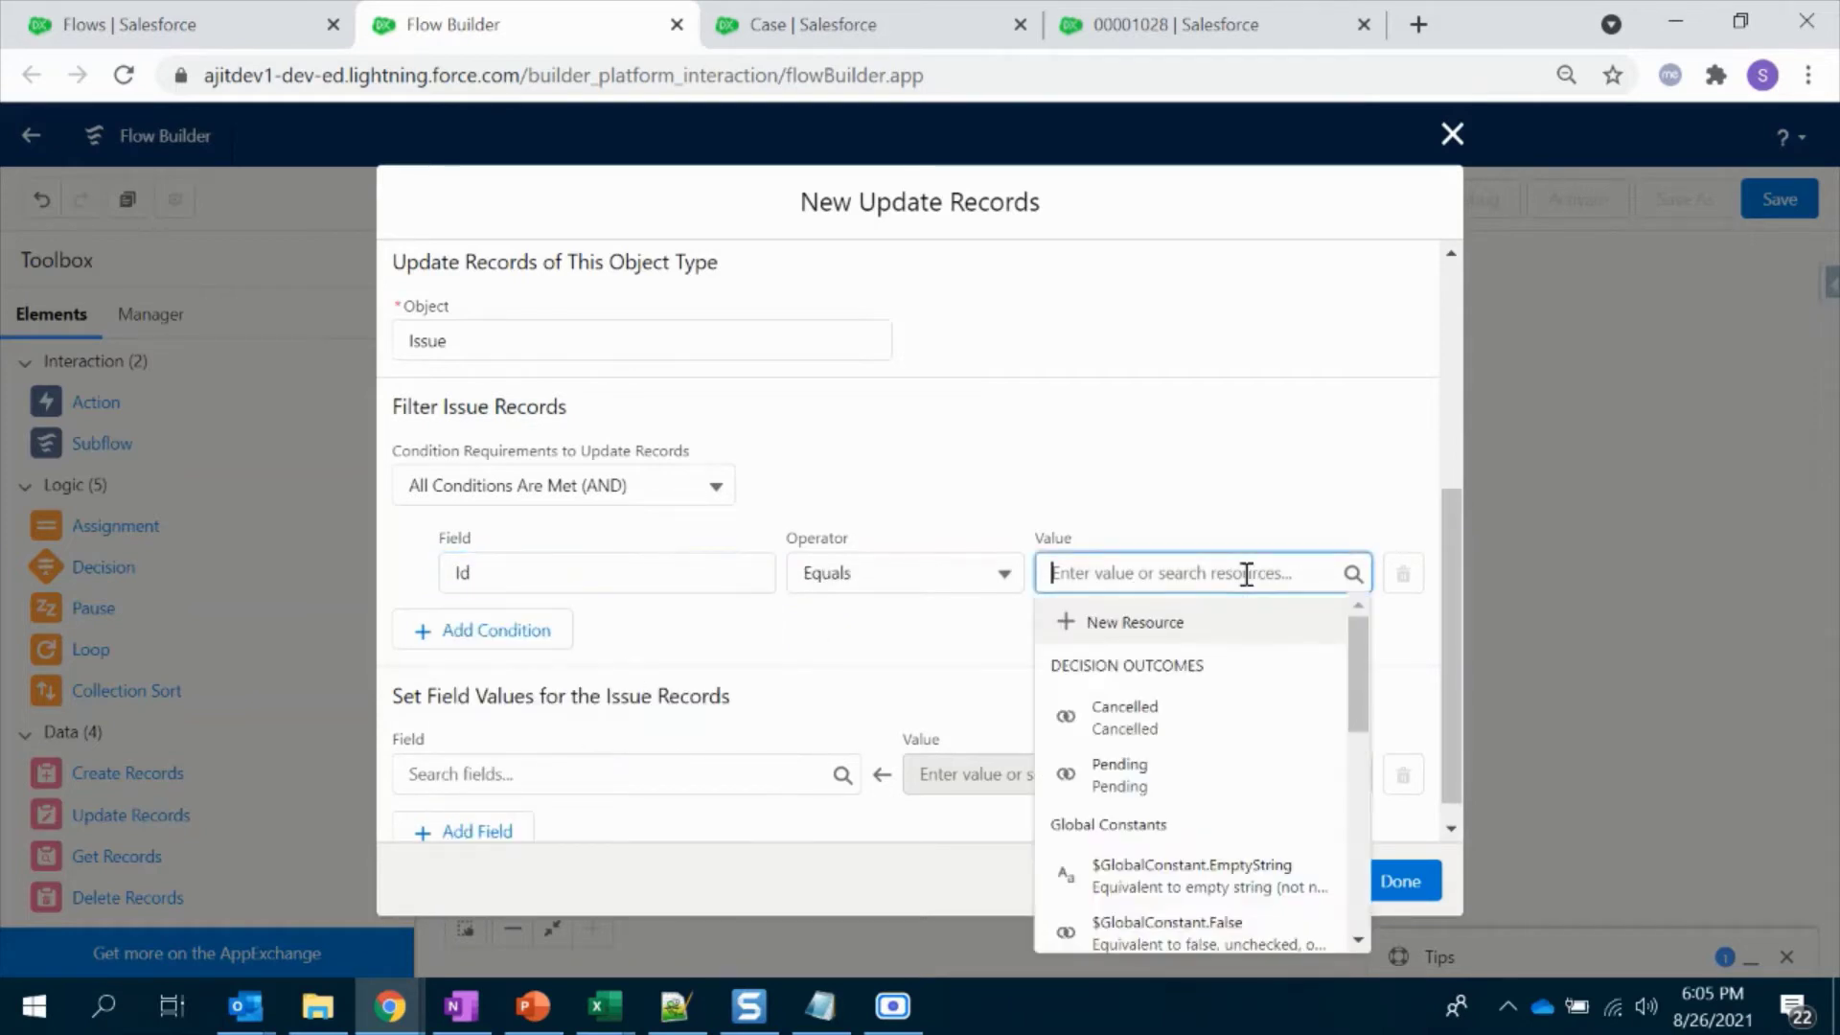
scroll(1284, 841, "down", 4)
left_click(1263, 820)
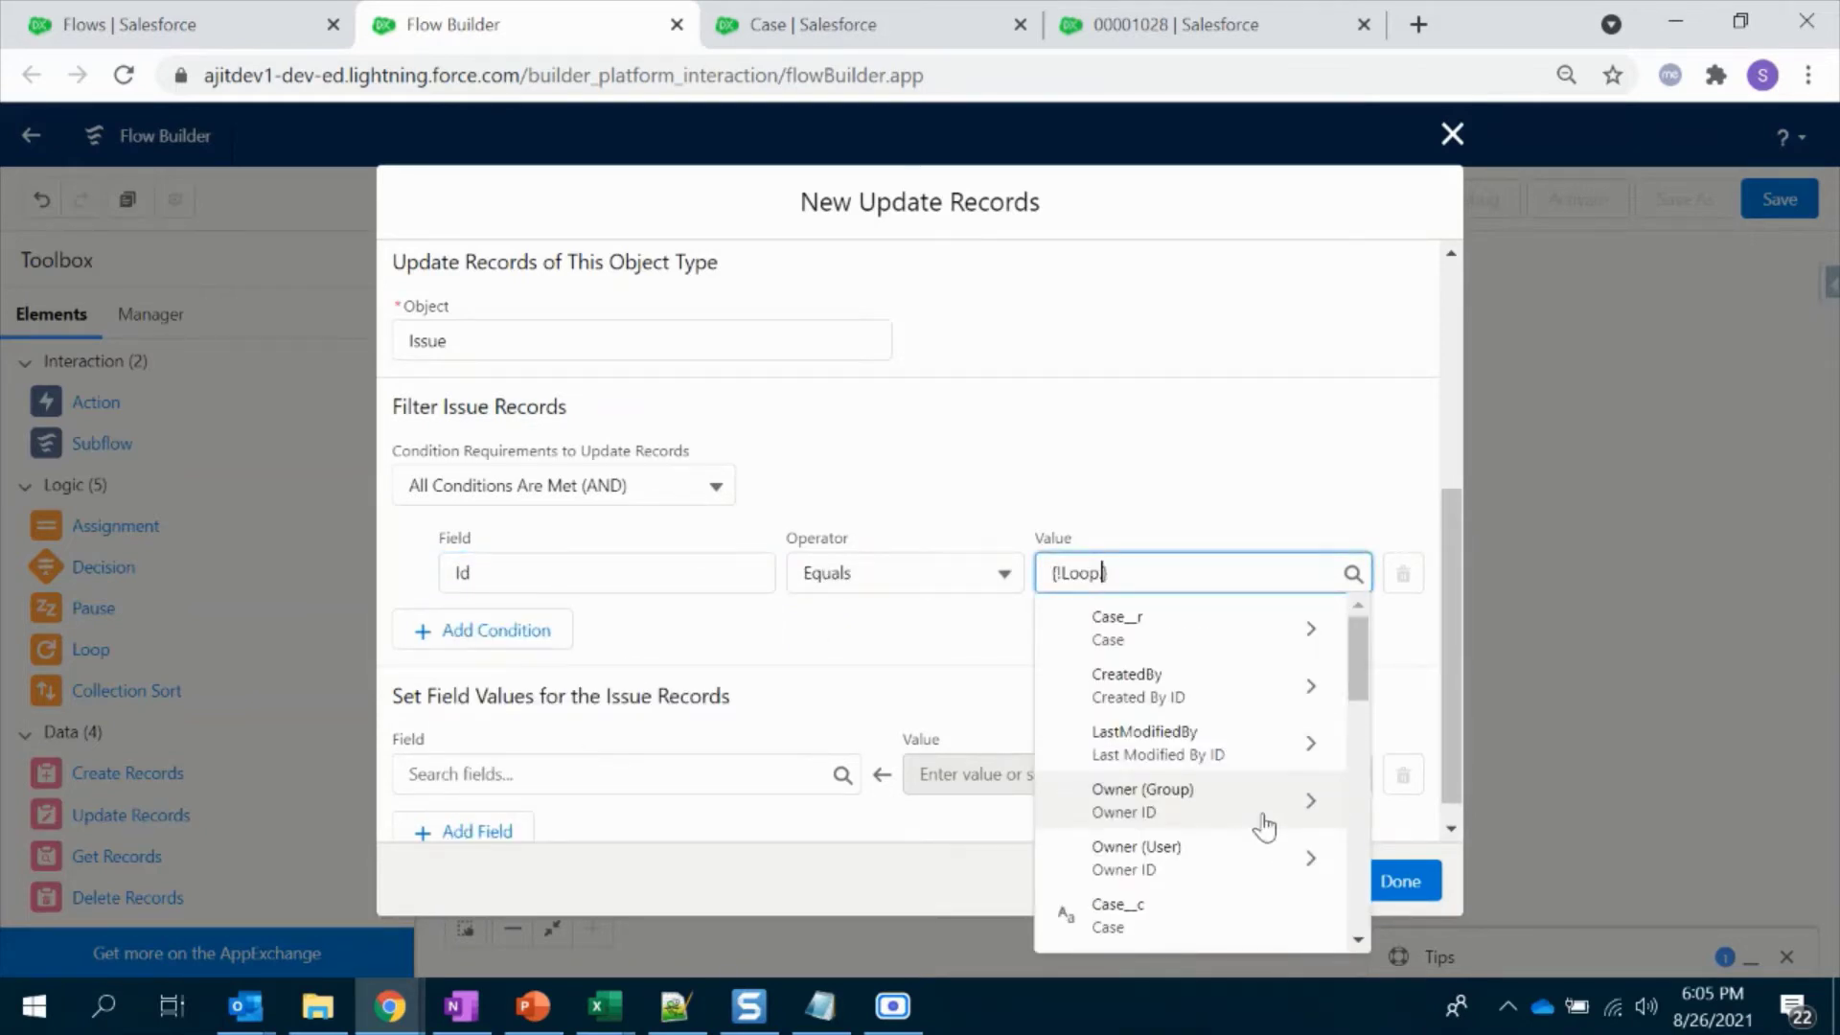
type("id")
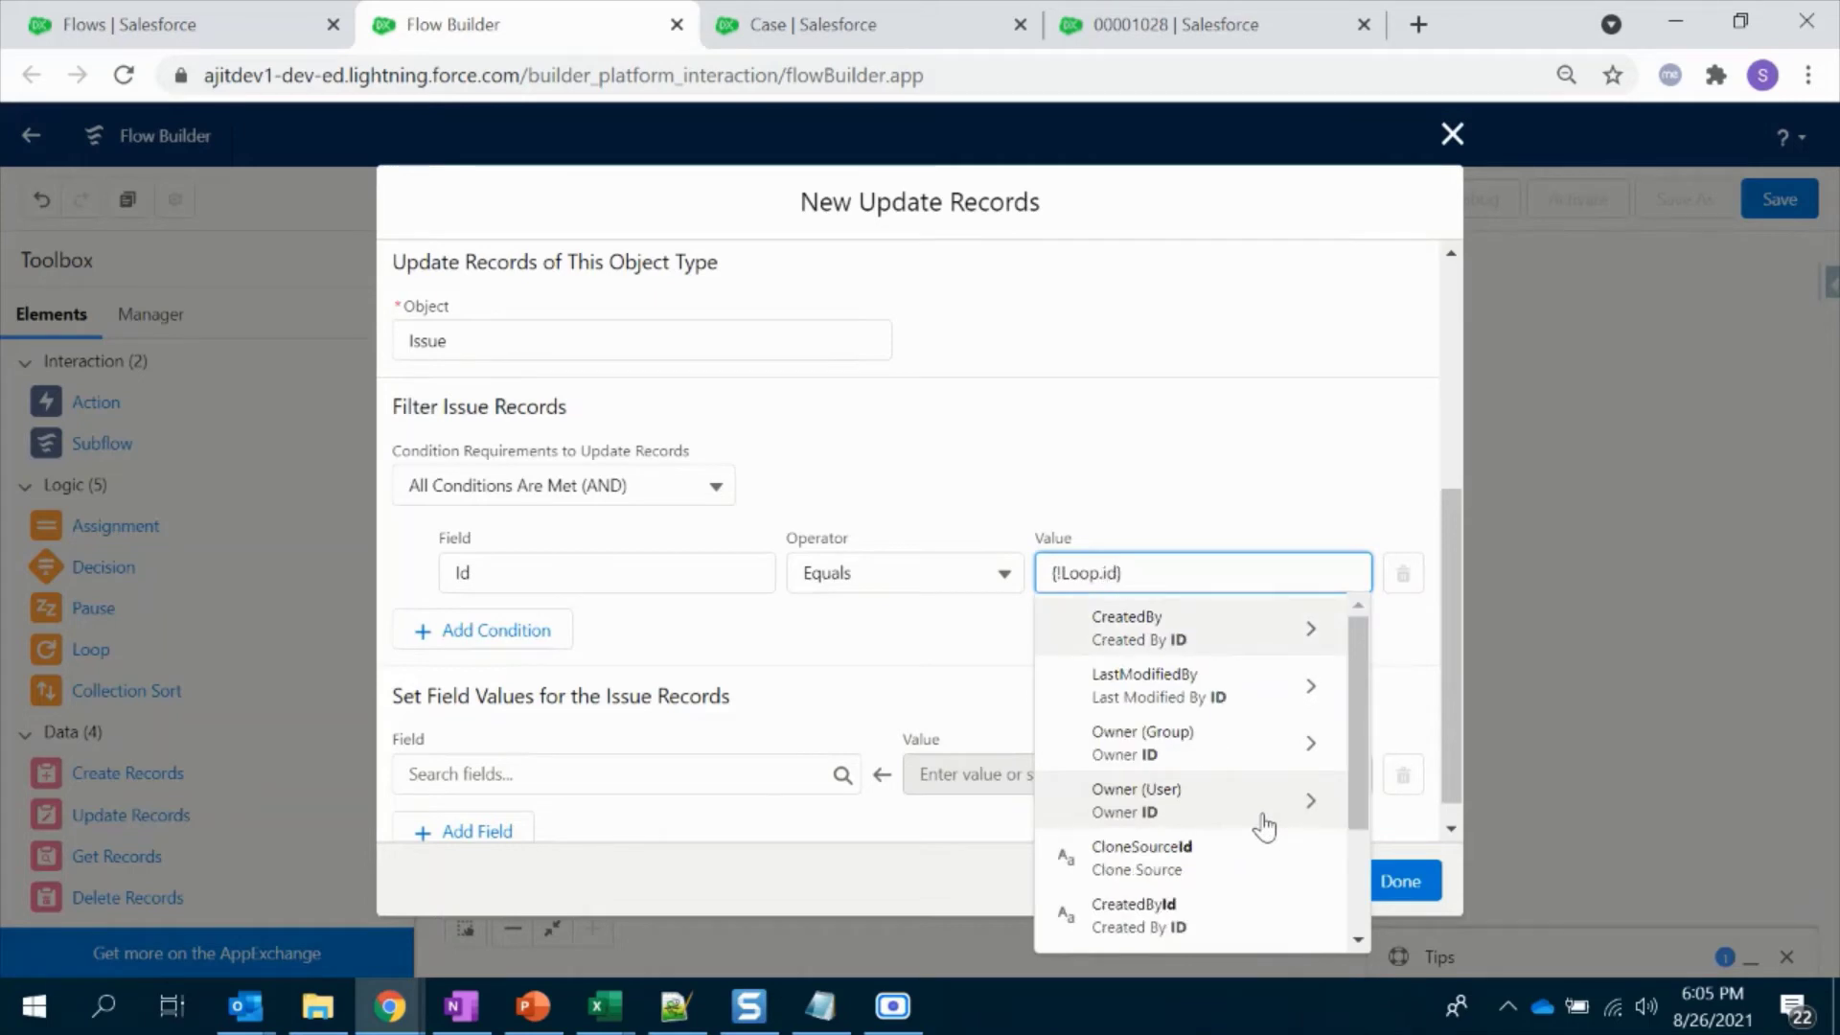
scroll(1266, 828, "down", 2)
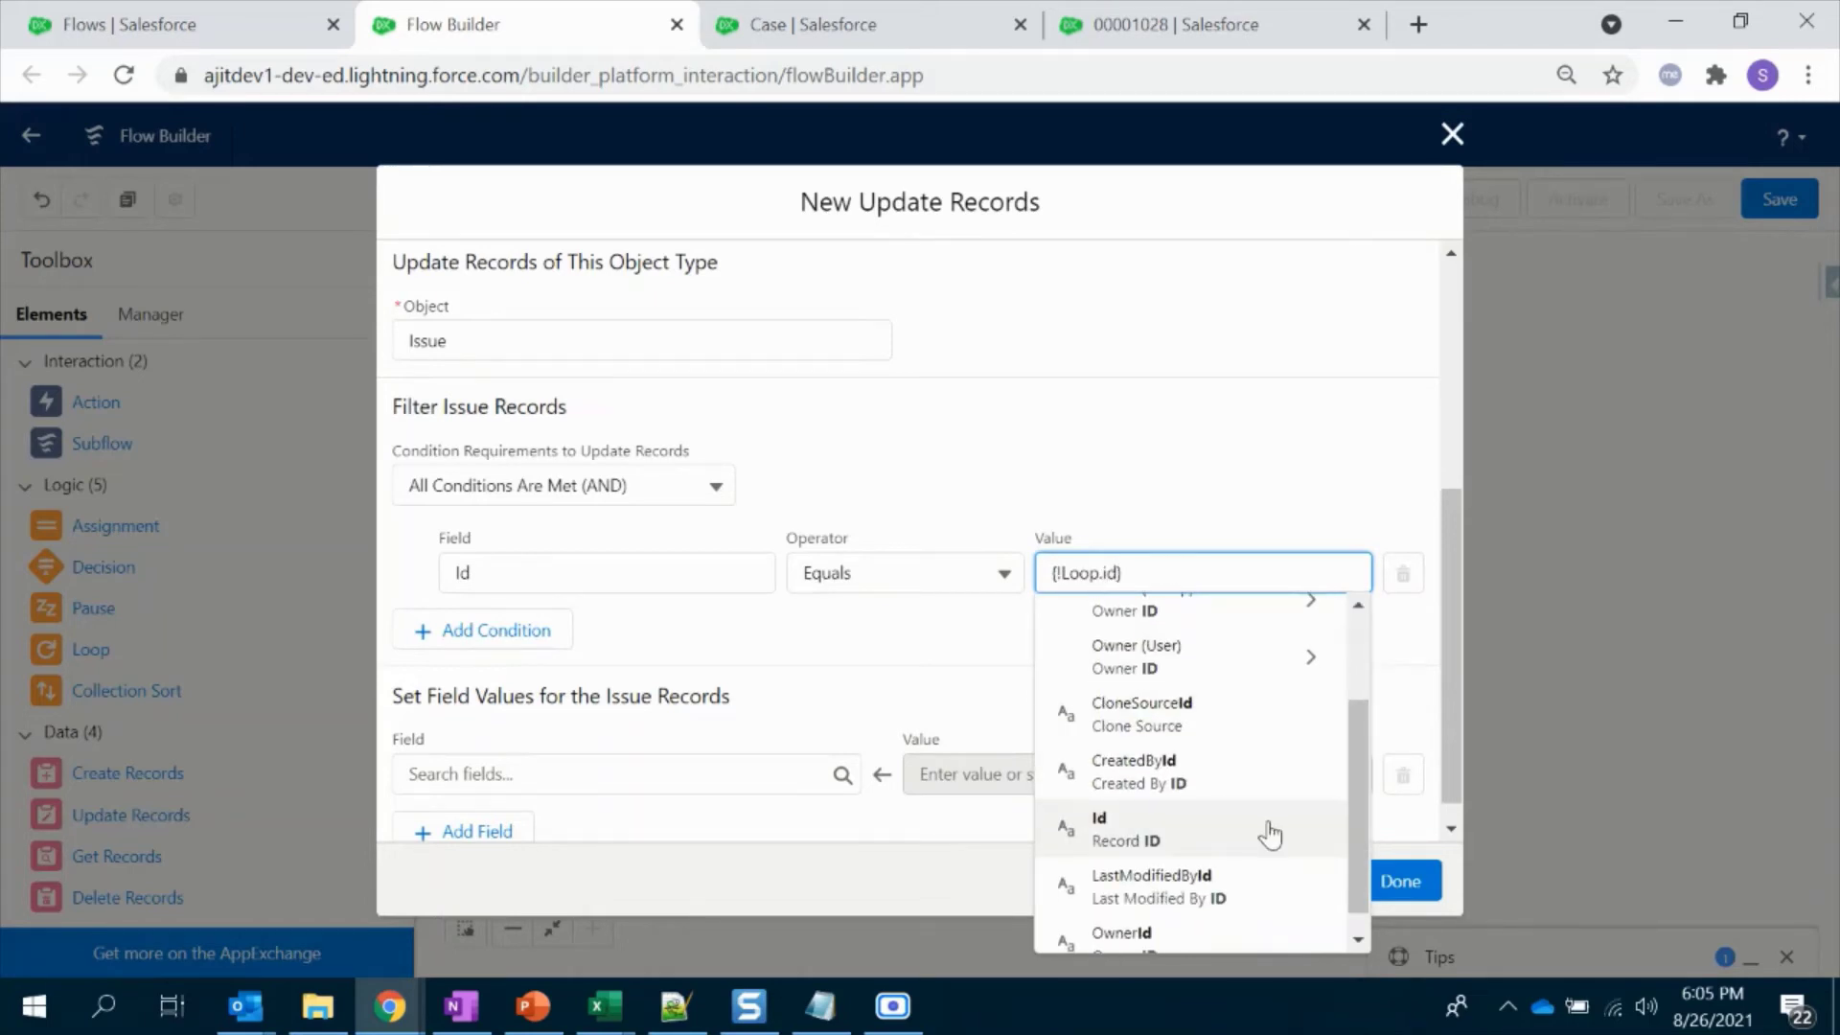
left_click(1270, 830)
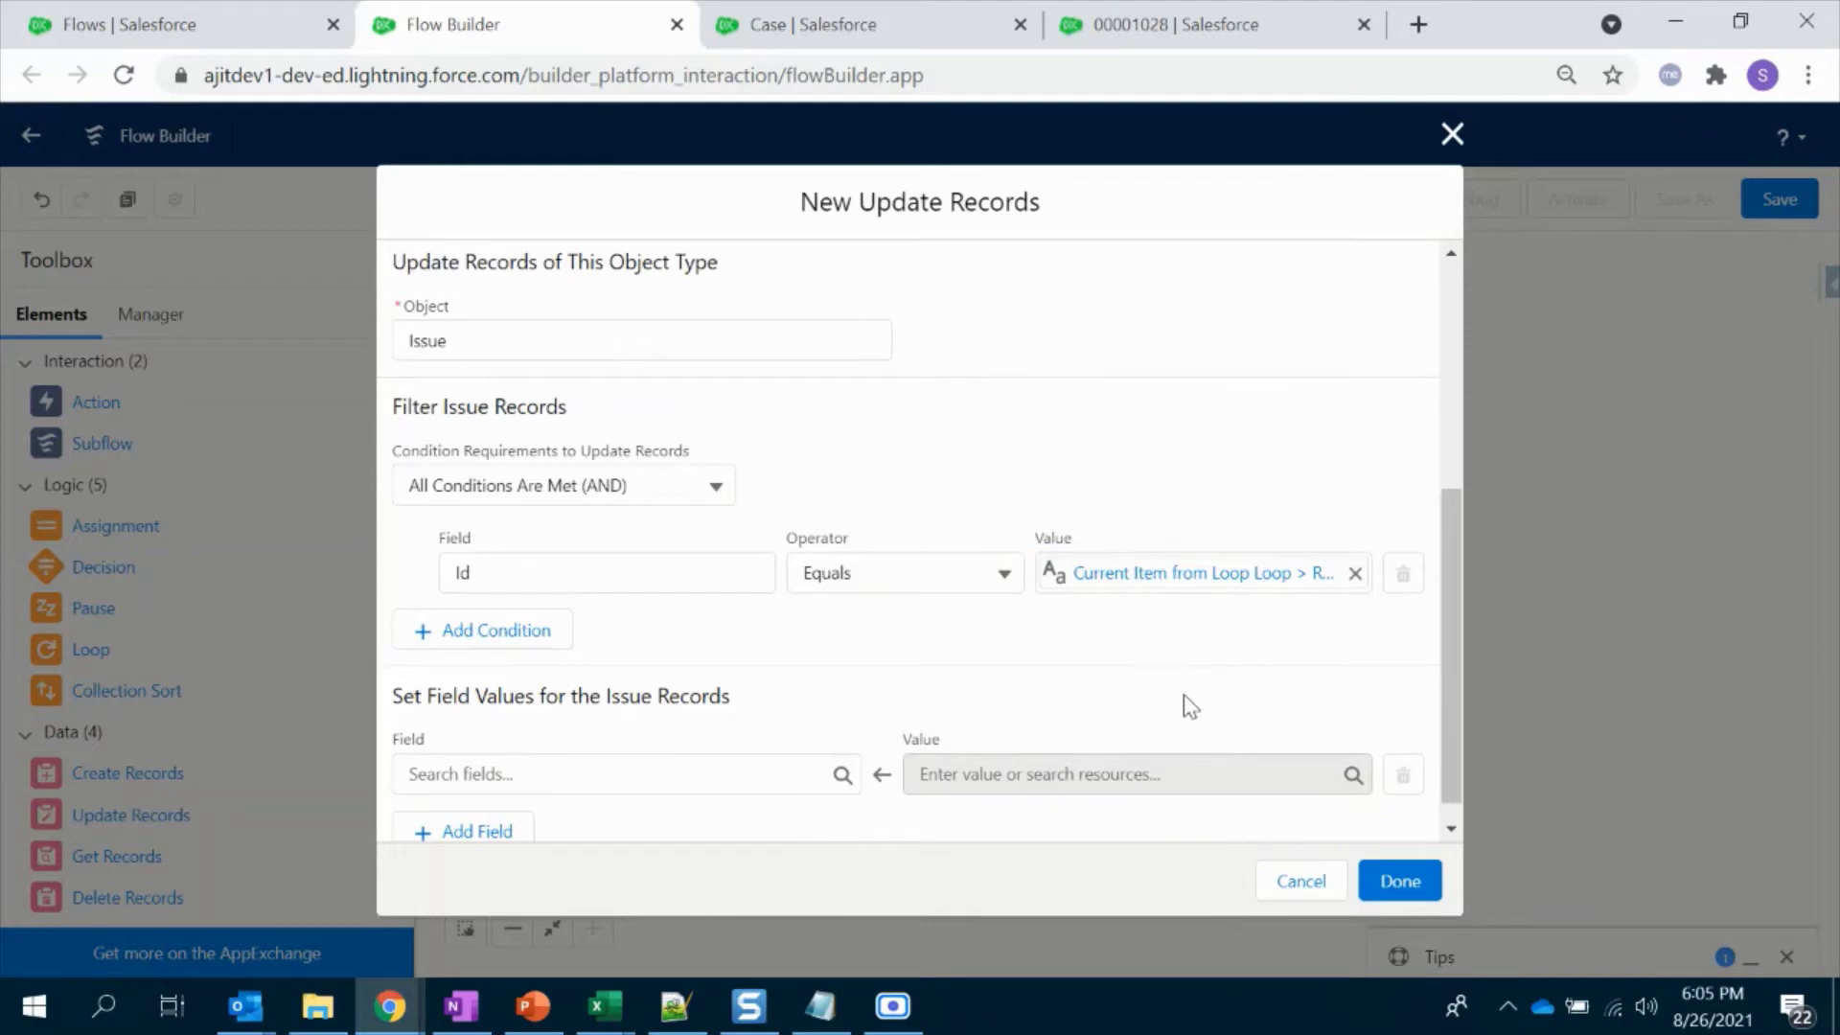
Step: Set Issue_Status__c to Completed for the filtered Issue records and finish the update element
scroll(1171, 674, "up", 3)
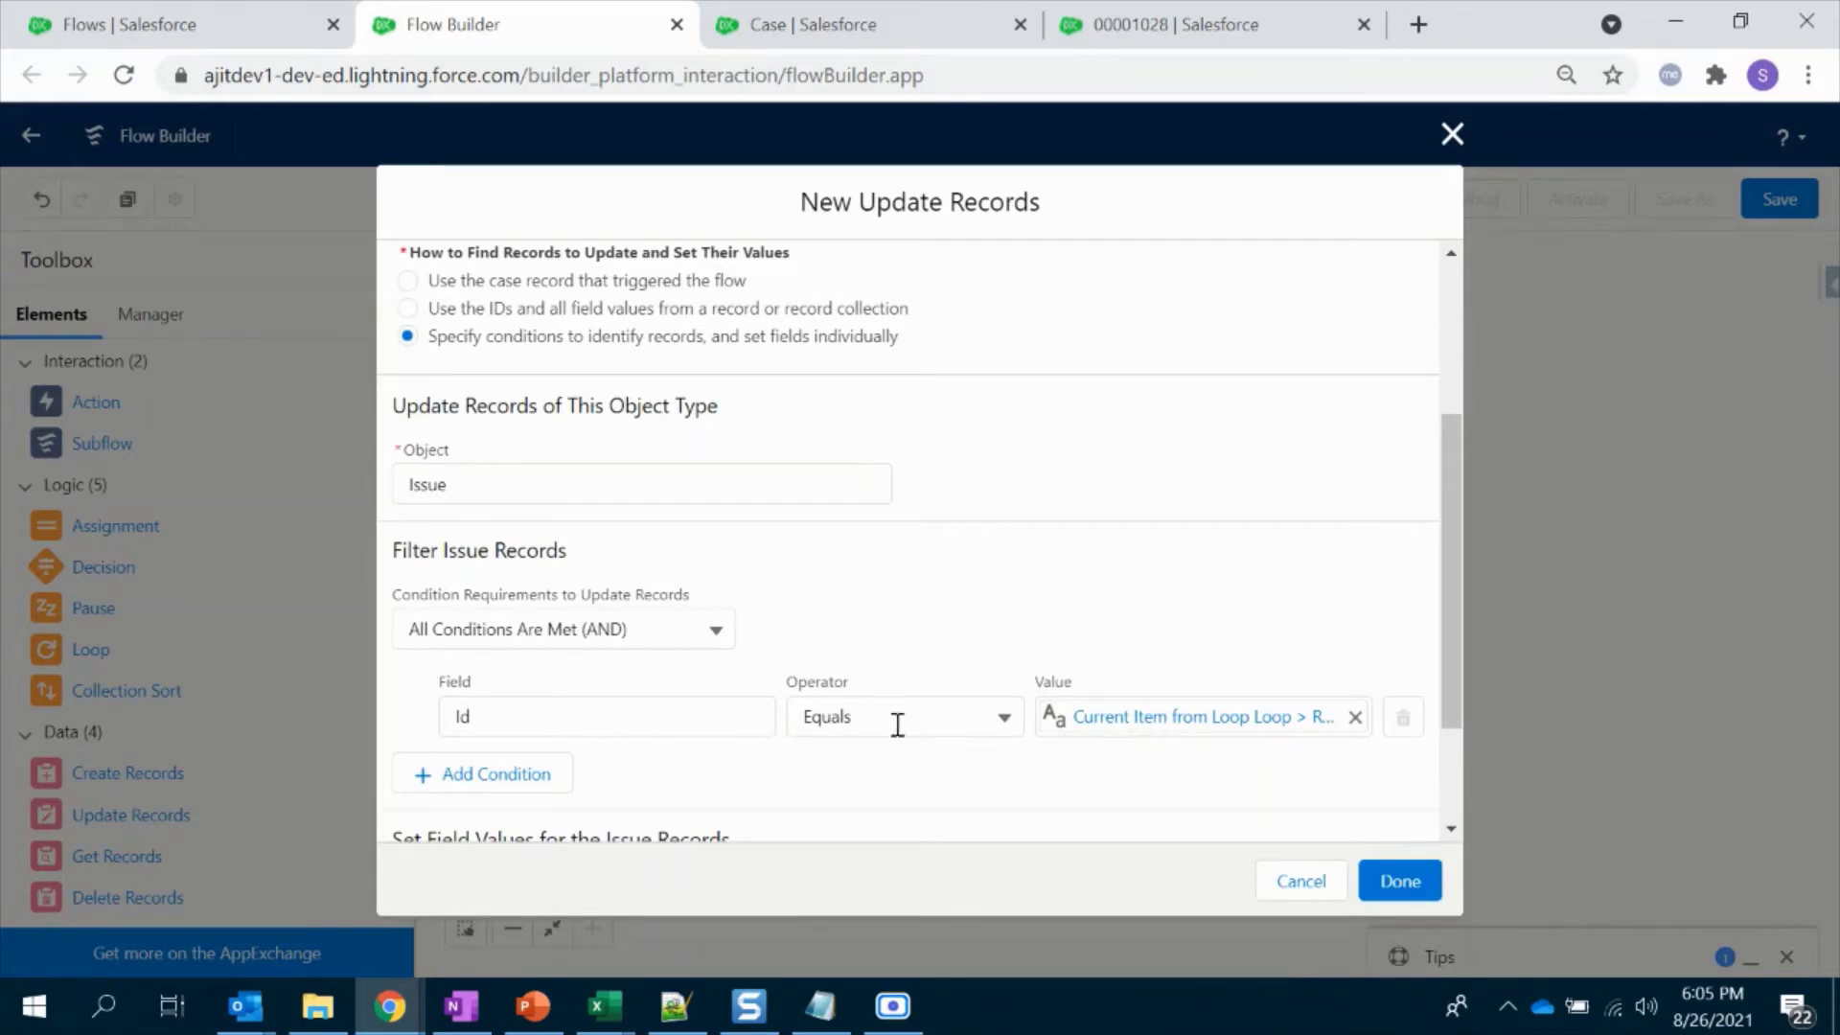
scroll(943, 736, "down", 2)
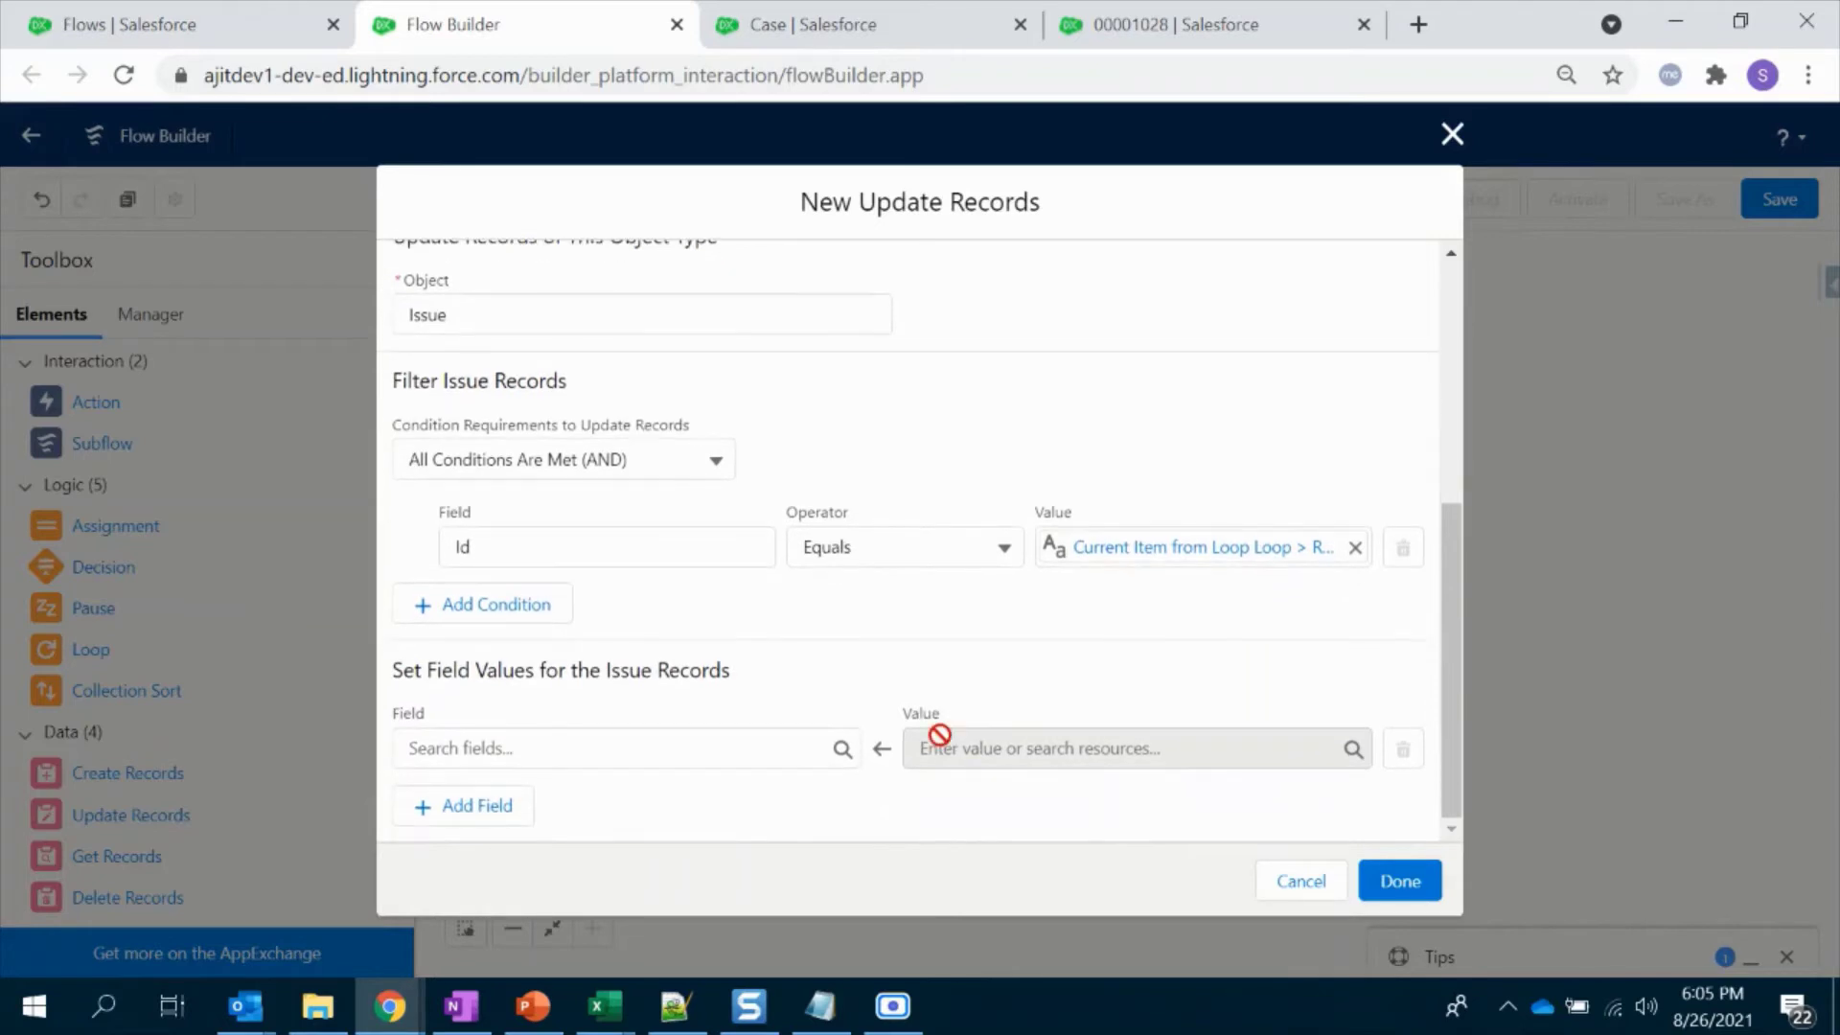
left_click(771, 757)
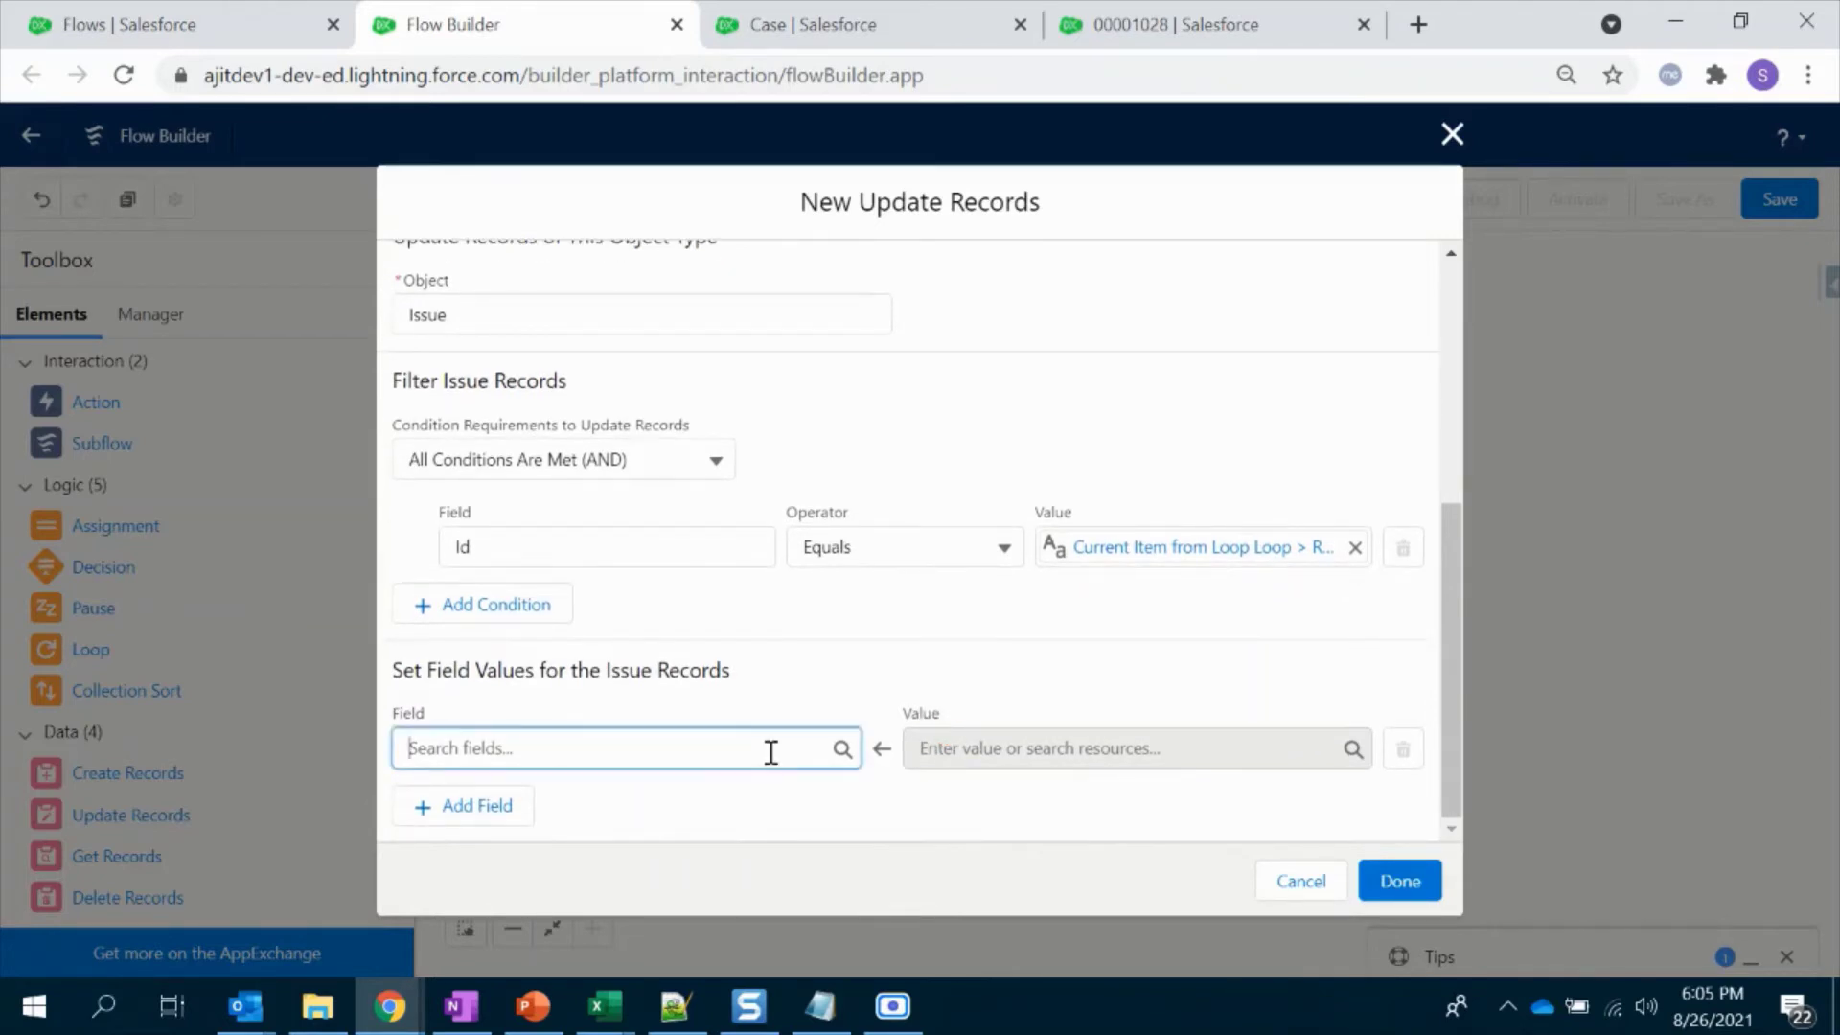
type("sta")
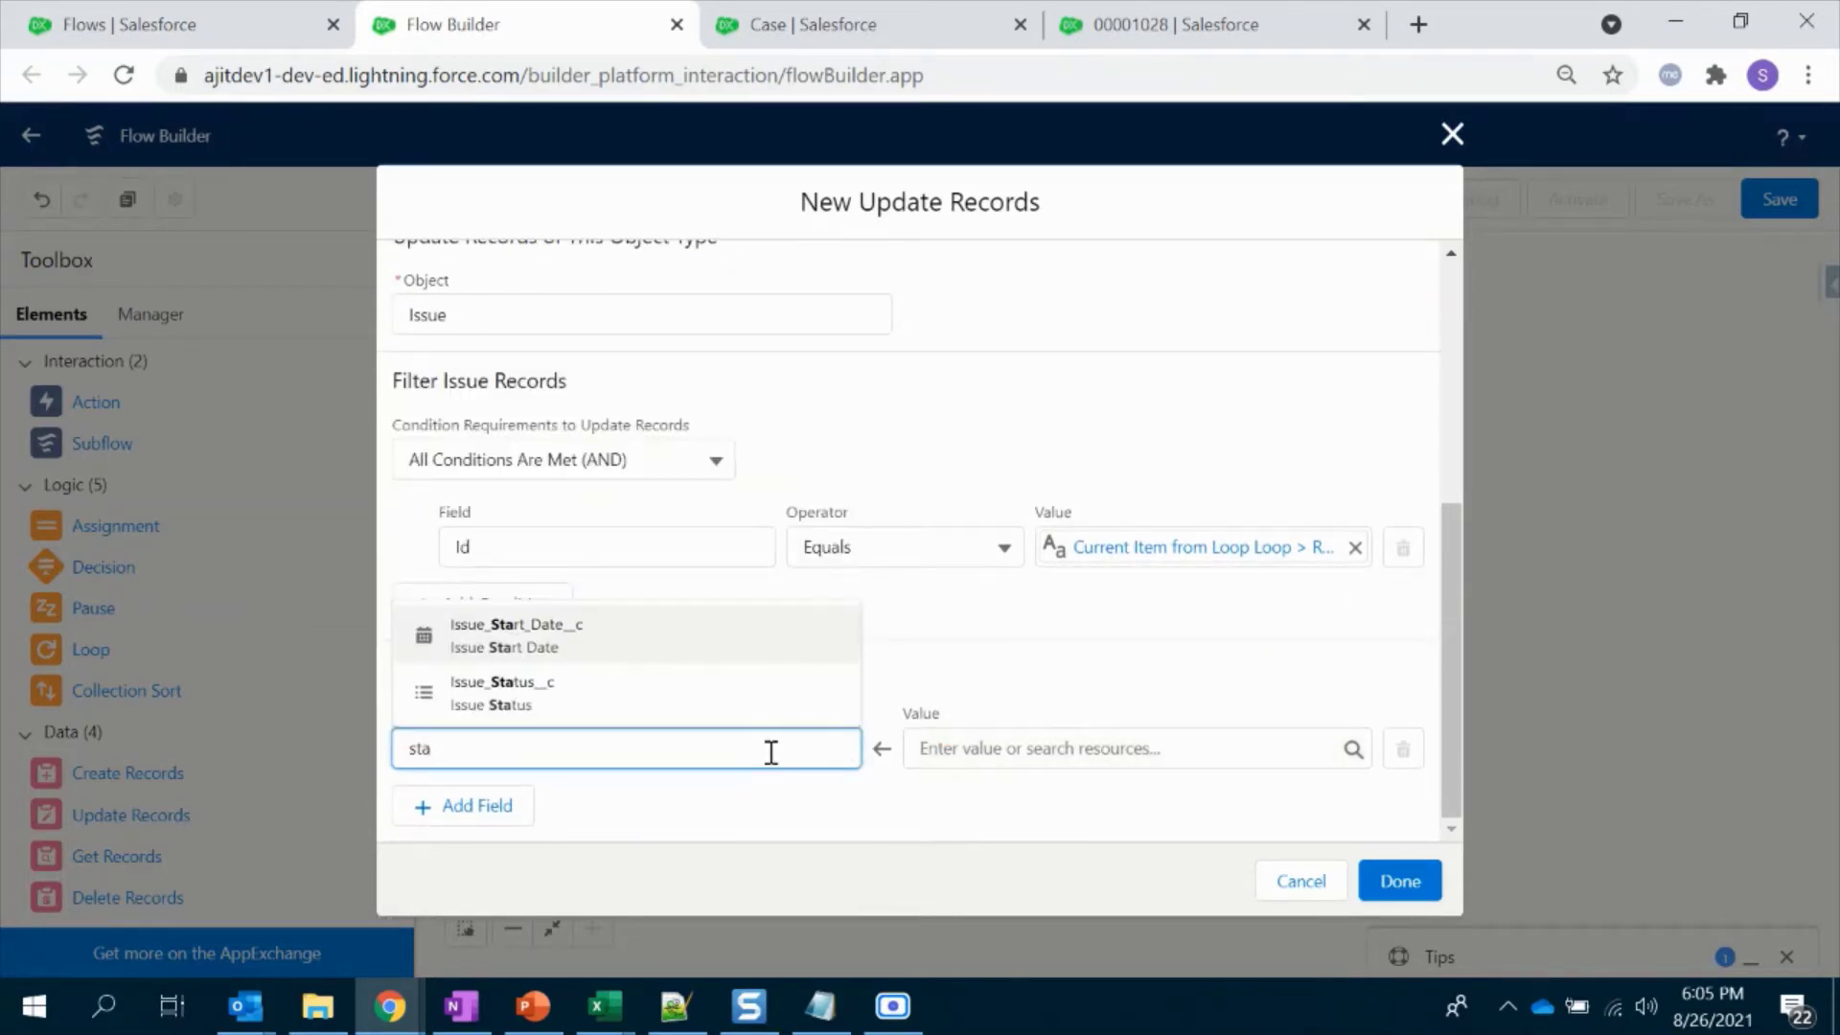
left_click(752, 704)
left_click(989, 766)
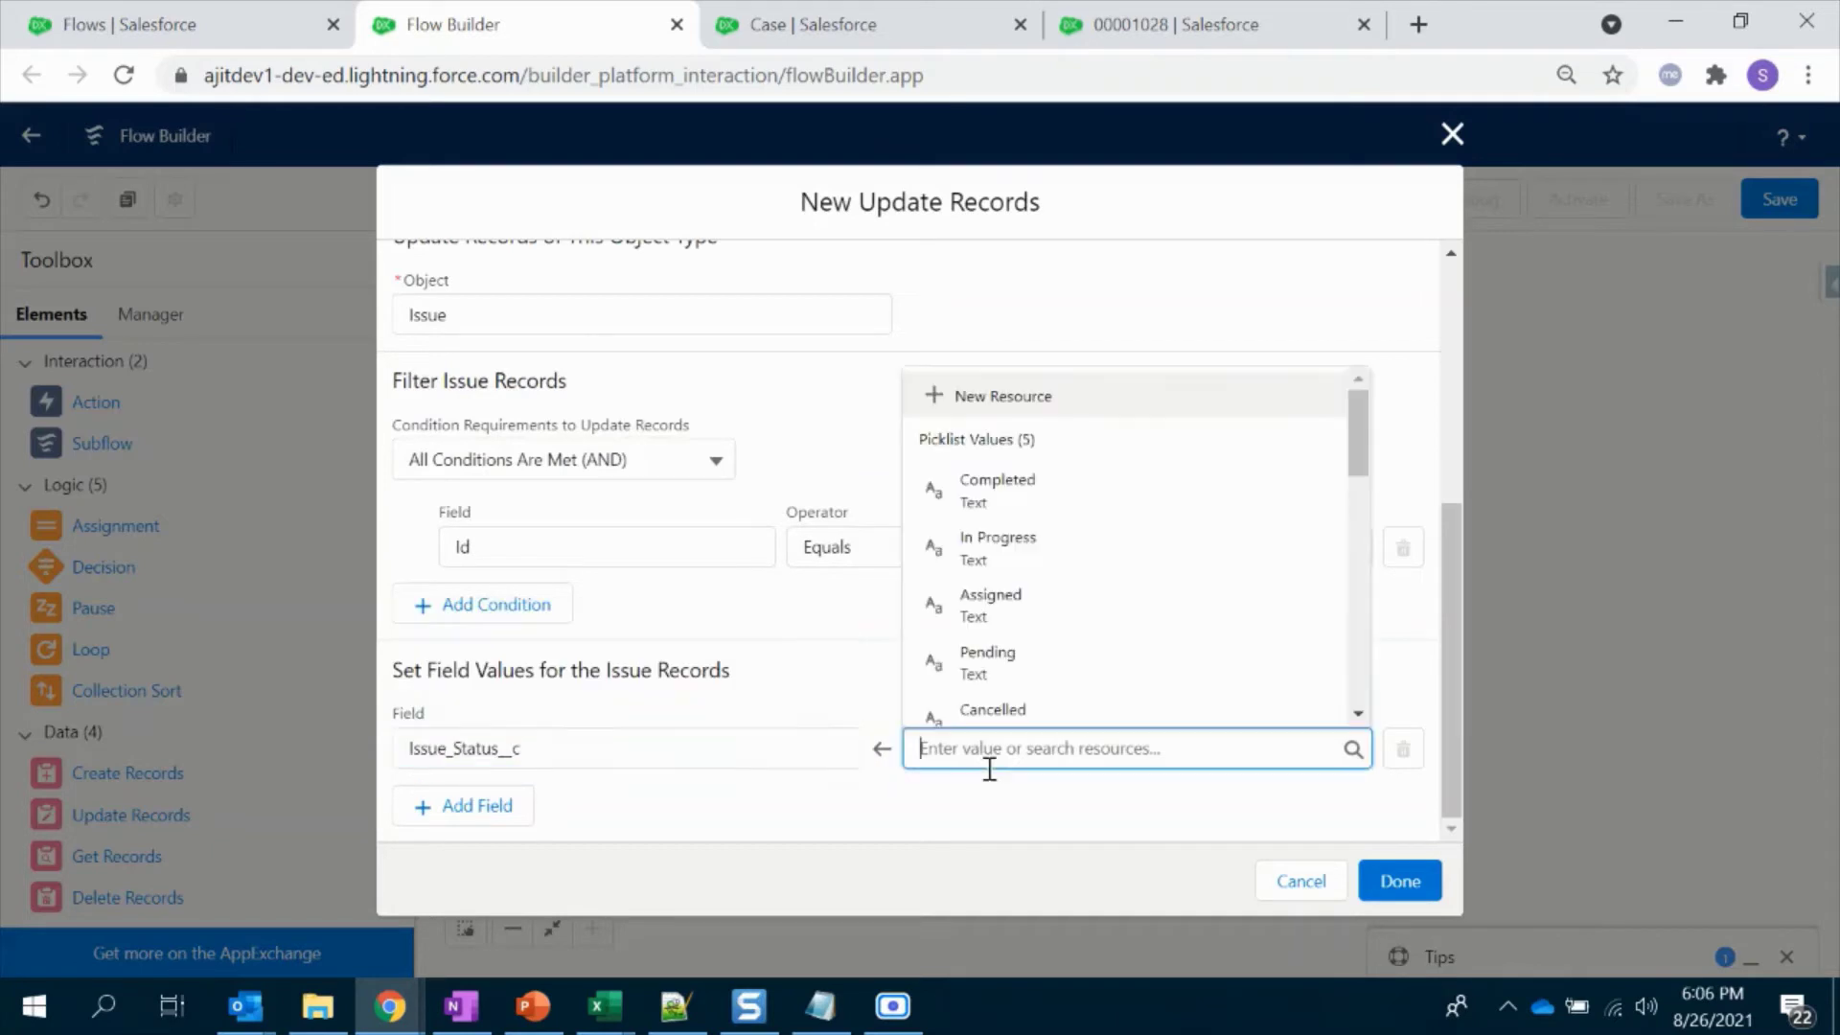
left_click(1057, 495)
scroll(985, 637, "up", 2)
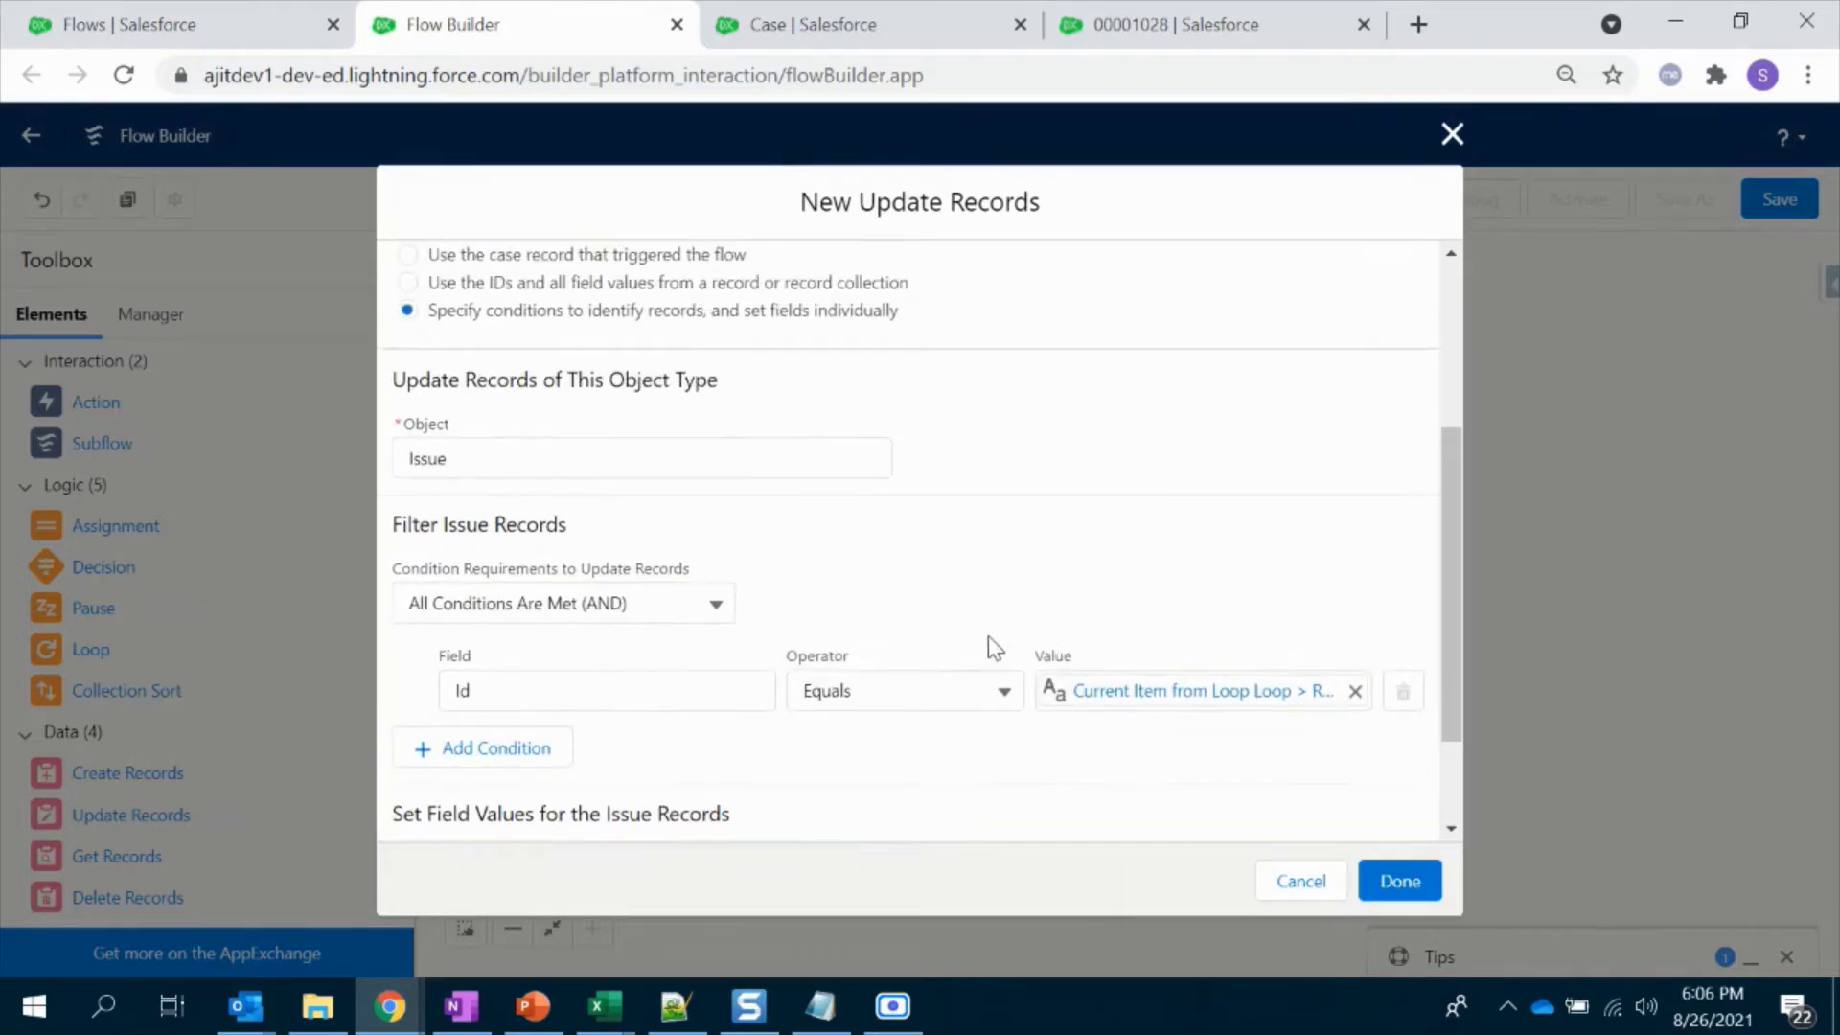
left_click(1399, 879)
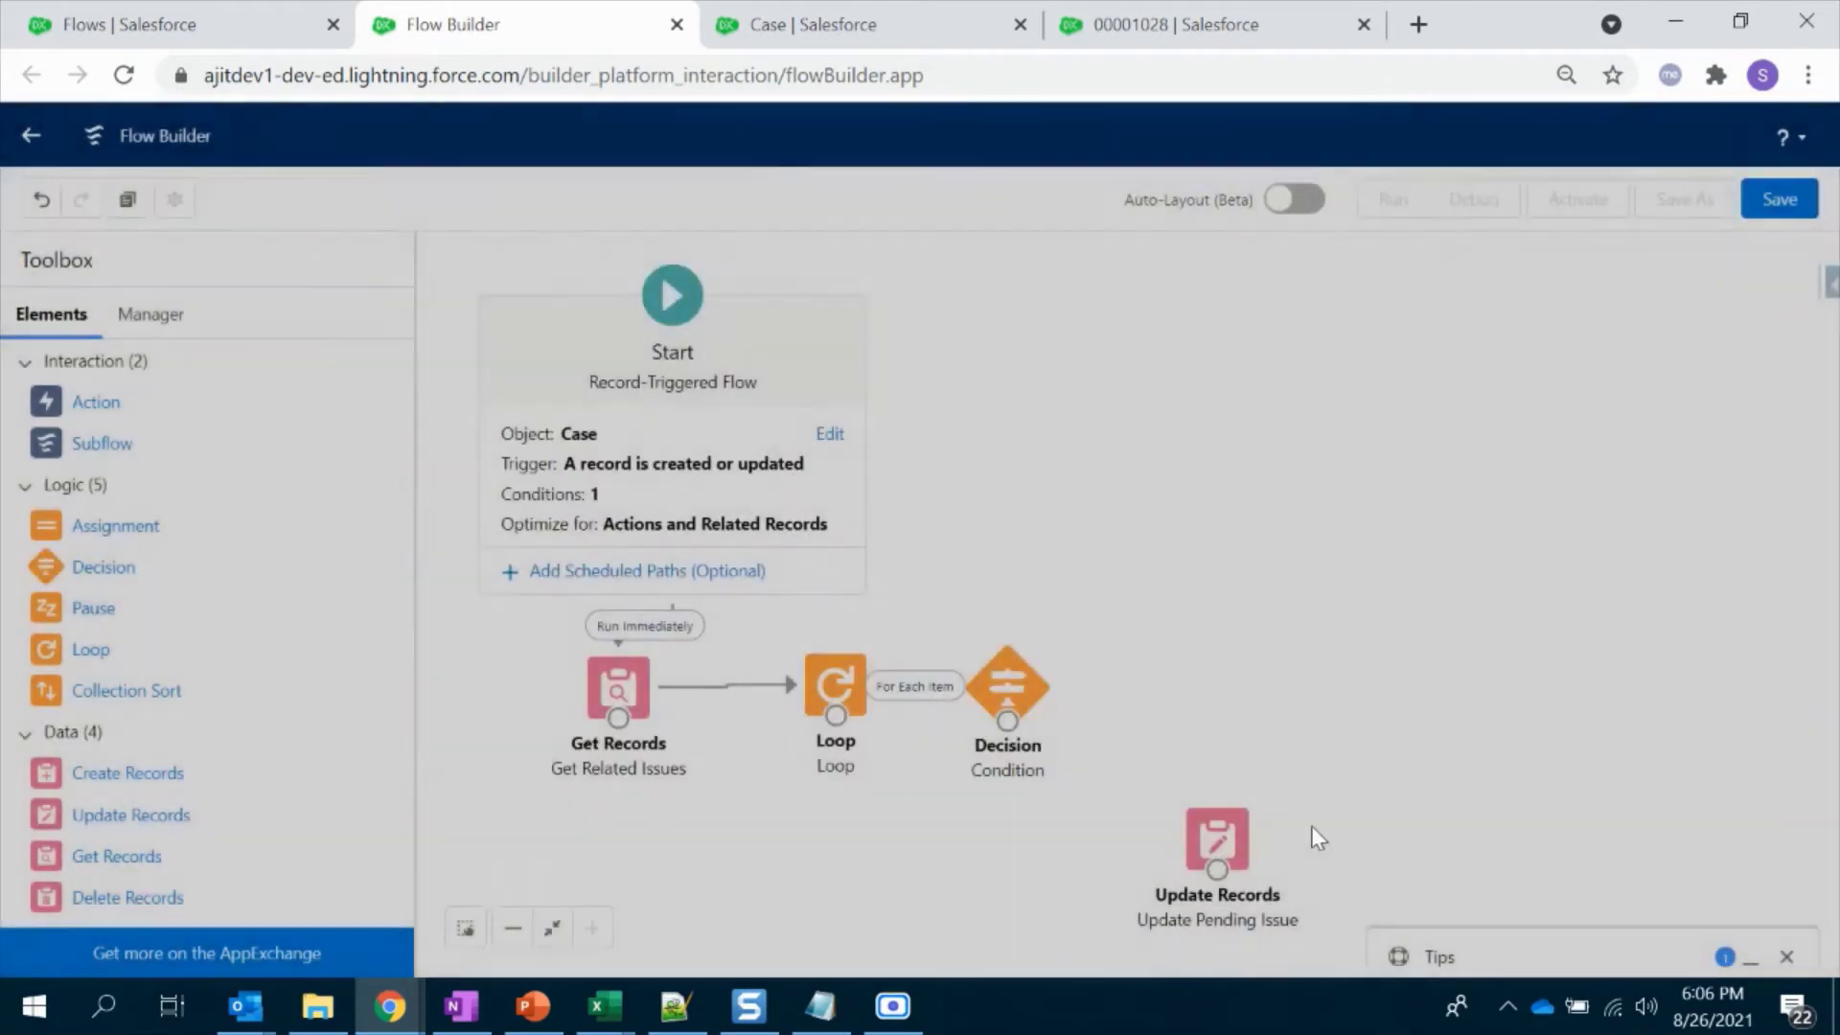
Step: Connect the Condition decision to Update Pending Issue using the Pending outcome
left_click_drag(1011, 736, 1217, 843)
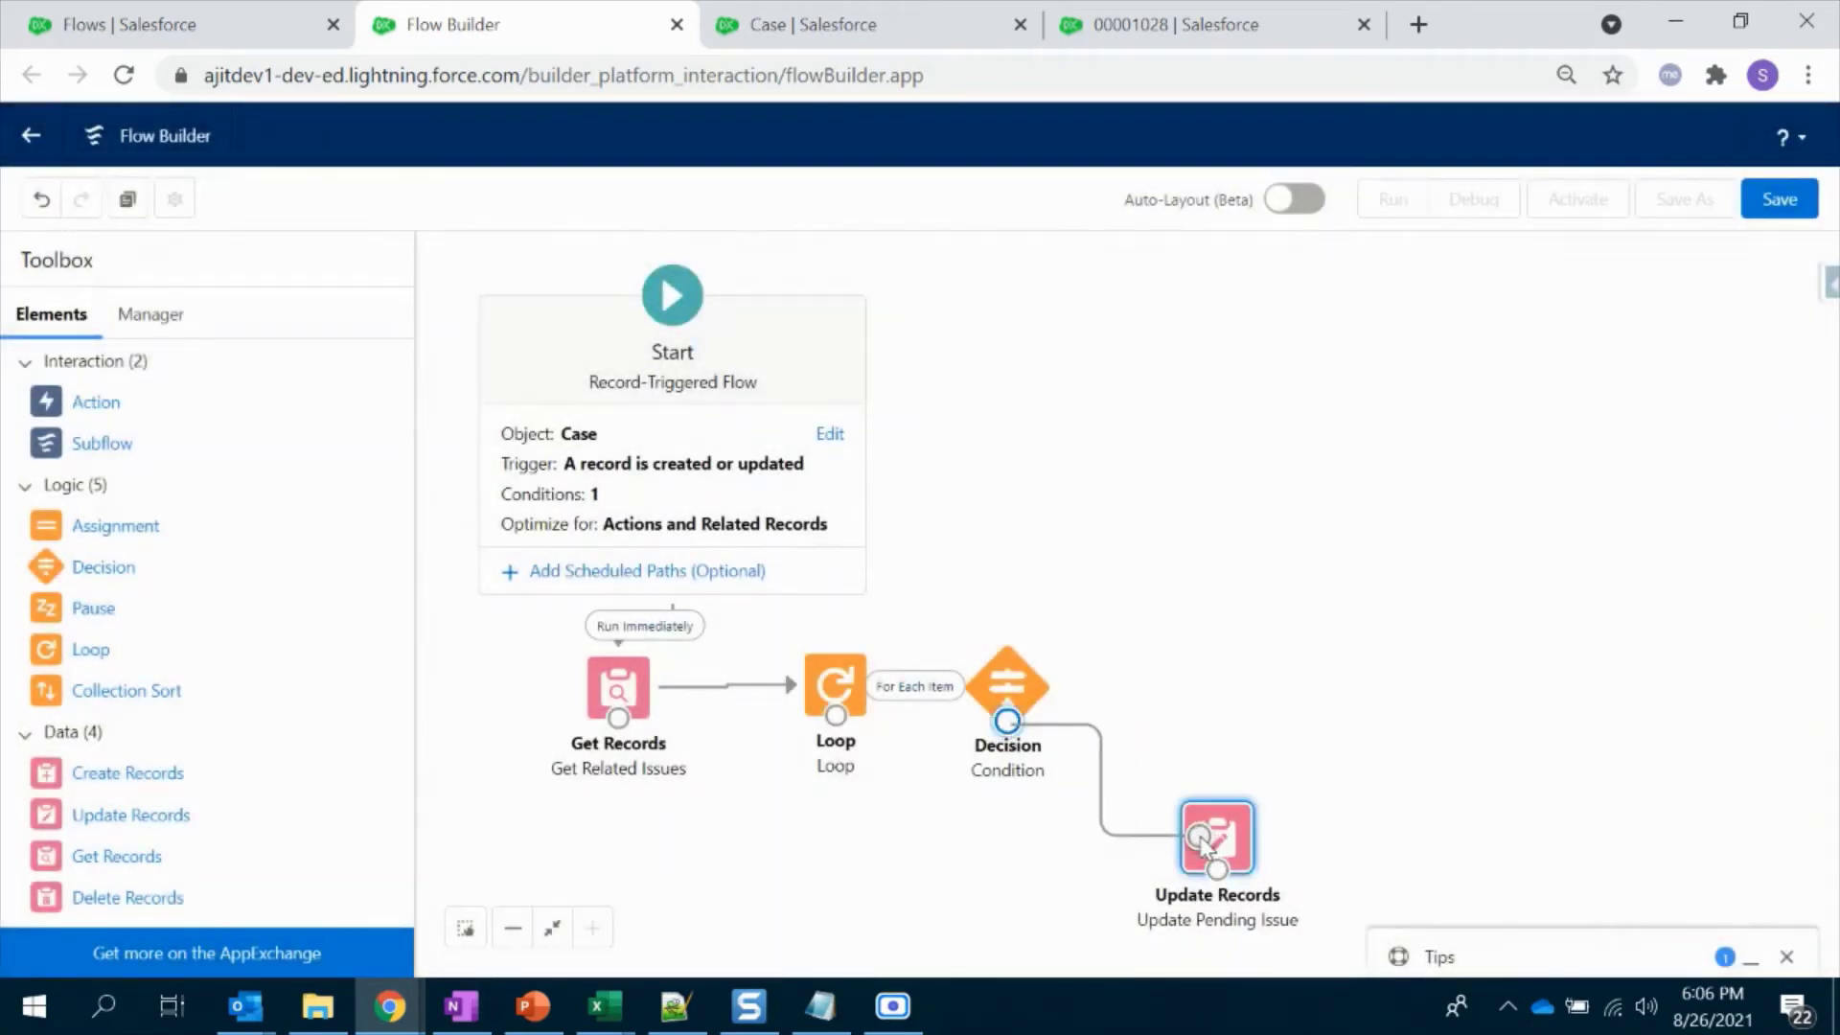
left_click(993, 579)
left_click(981, 668)
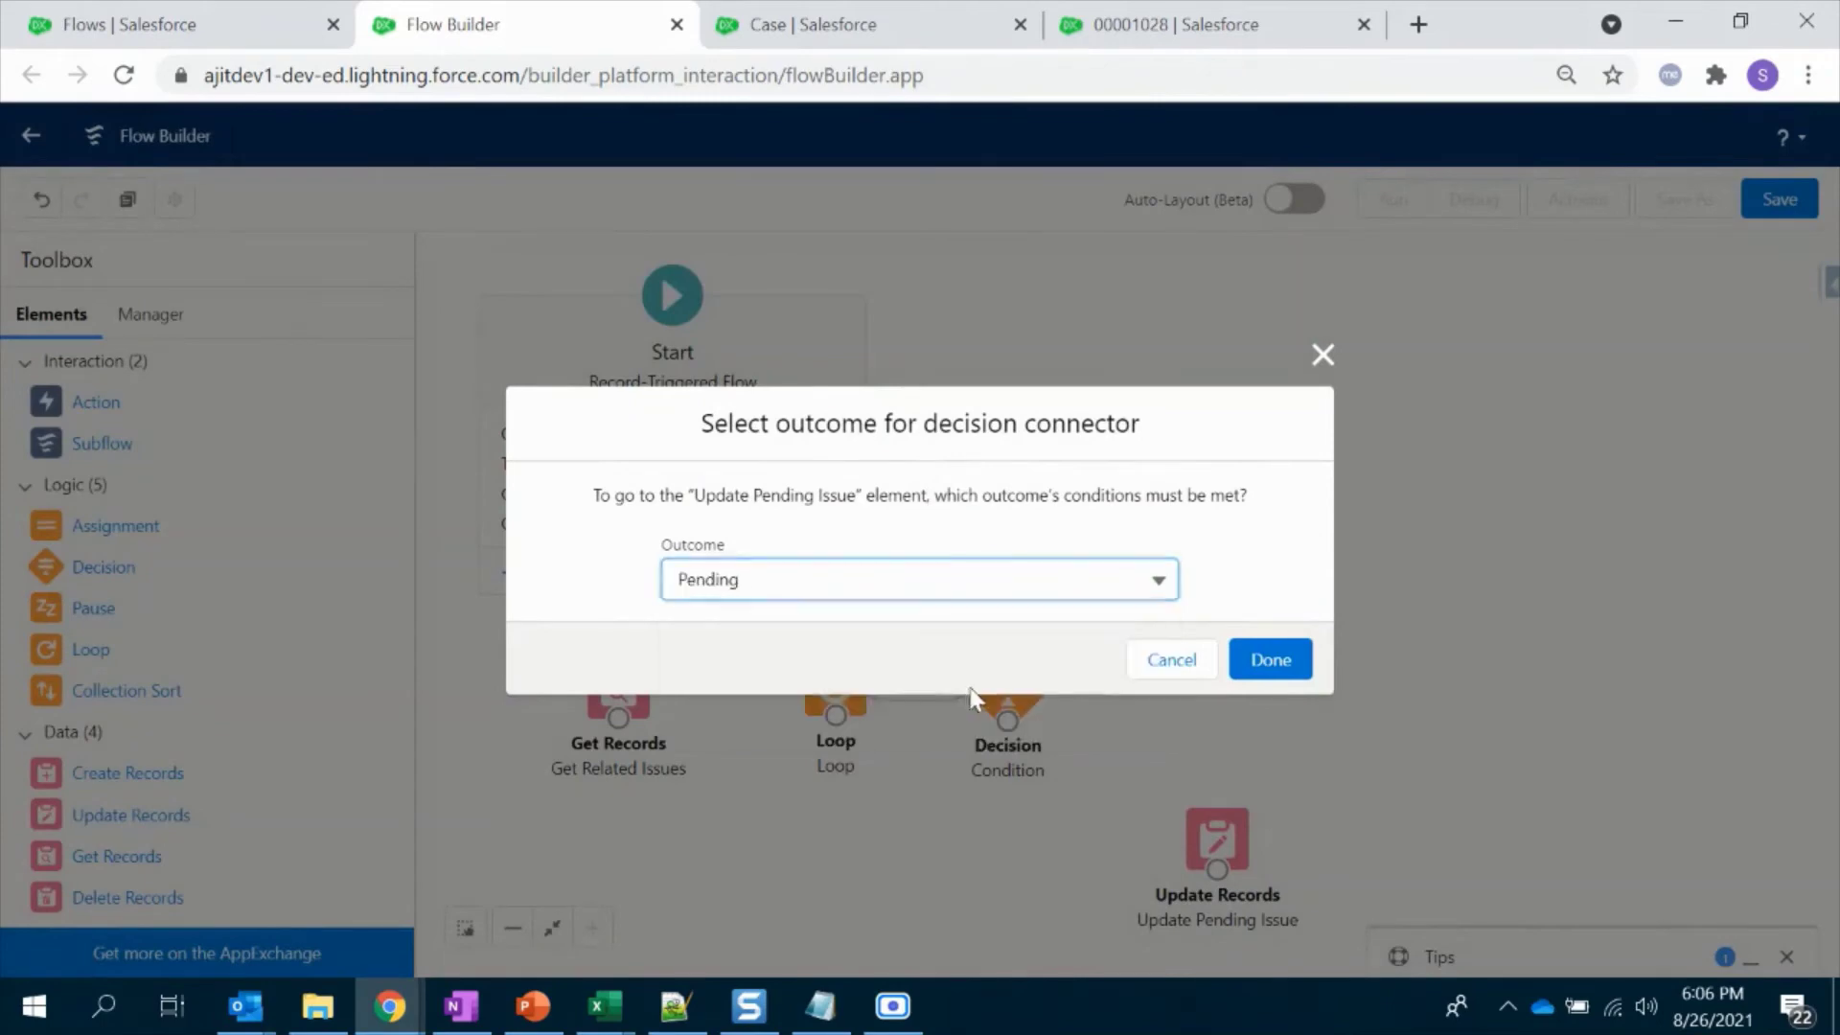
left_click(1270, 661)
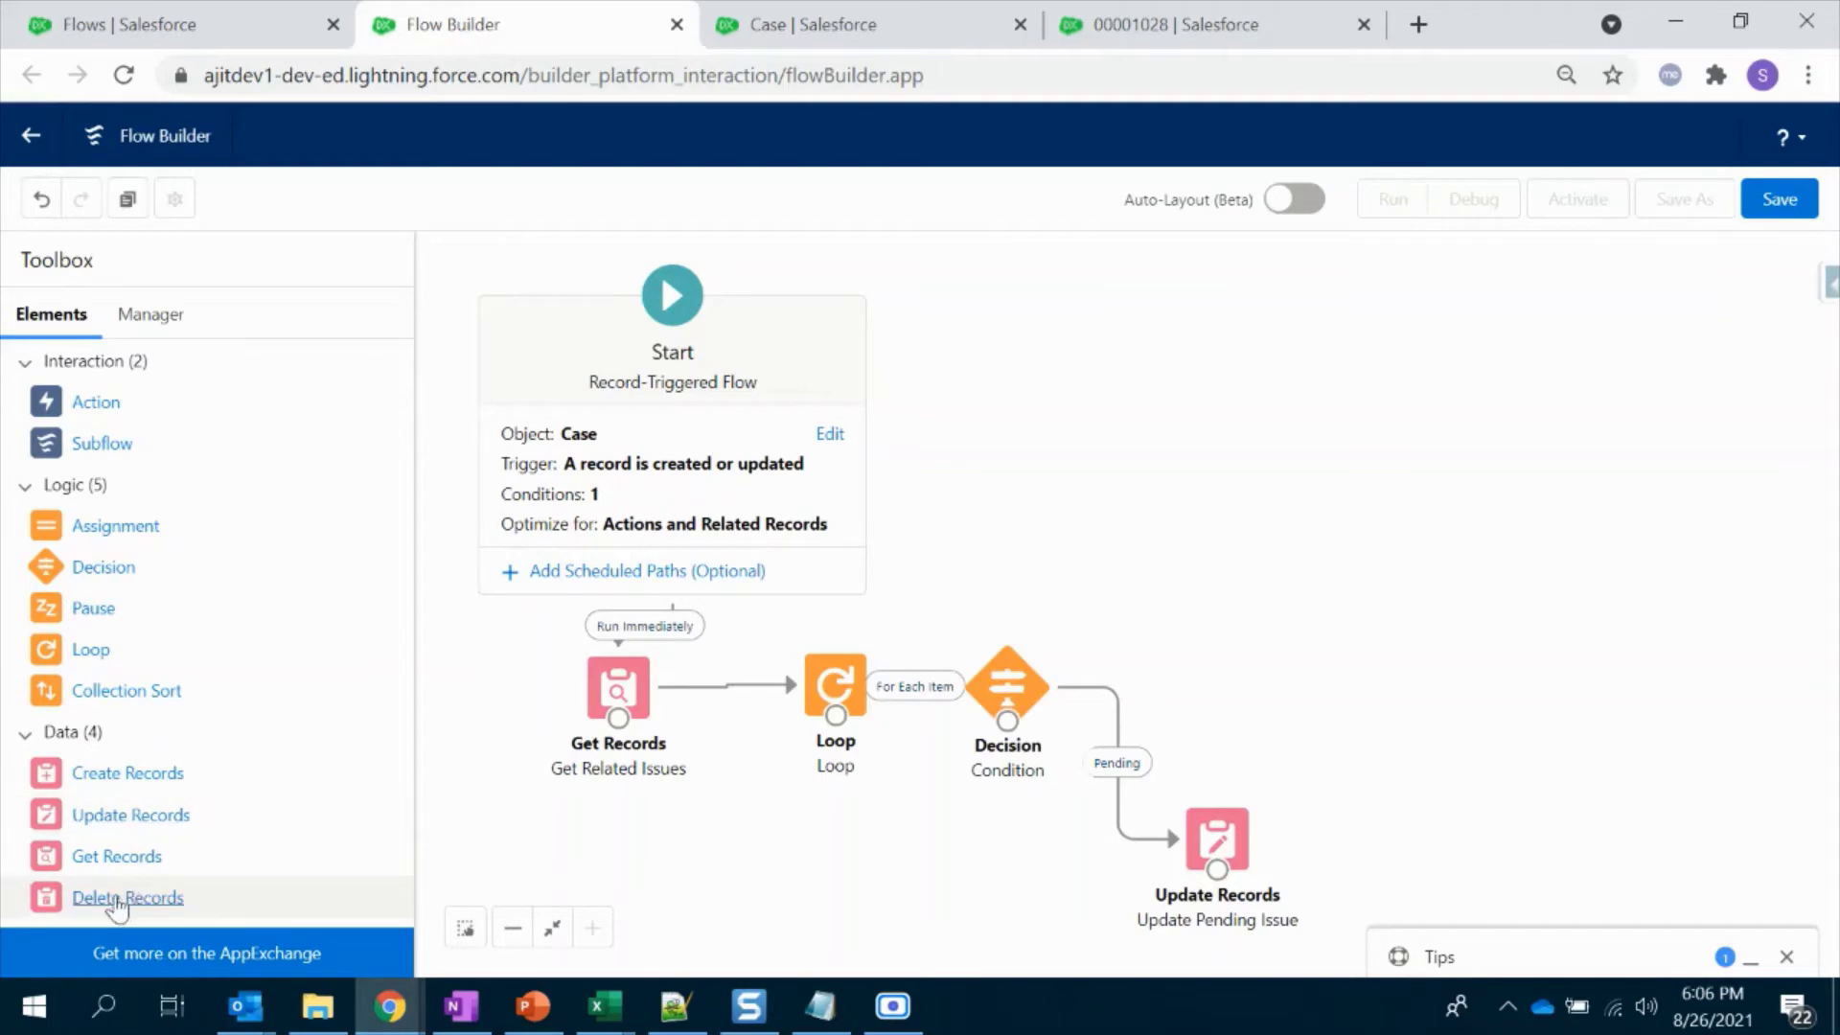
Step: Add a Delete Records element labelled Delete Issues that deletes the current item from the Loop, using its stored ID
left_click_drag(132, 896, 1248, 640)
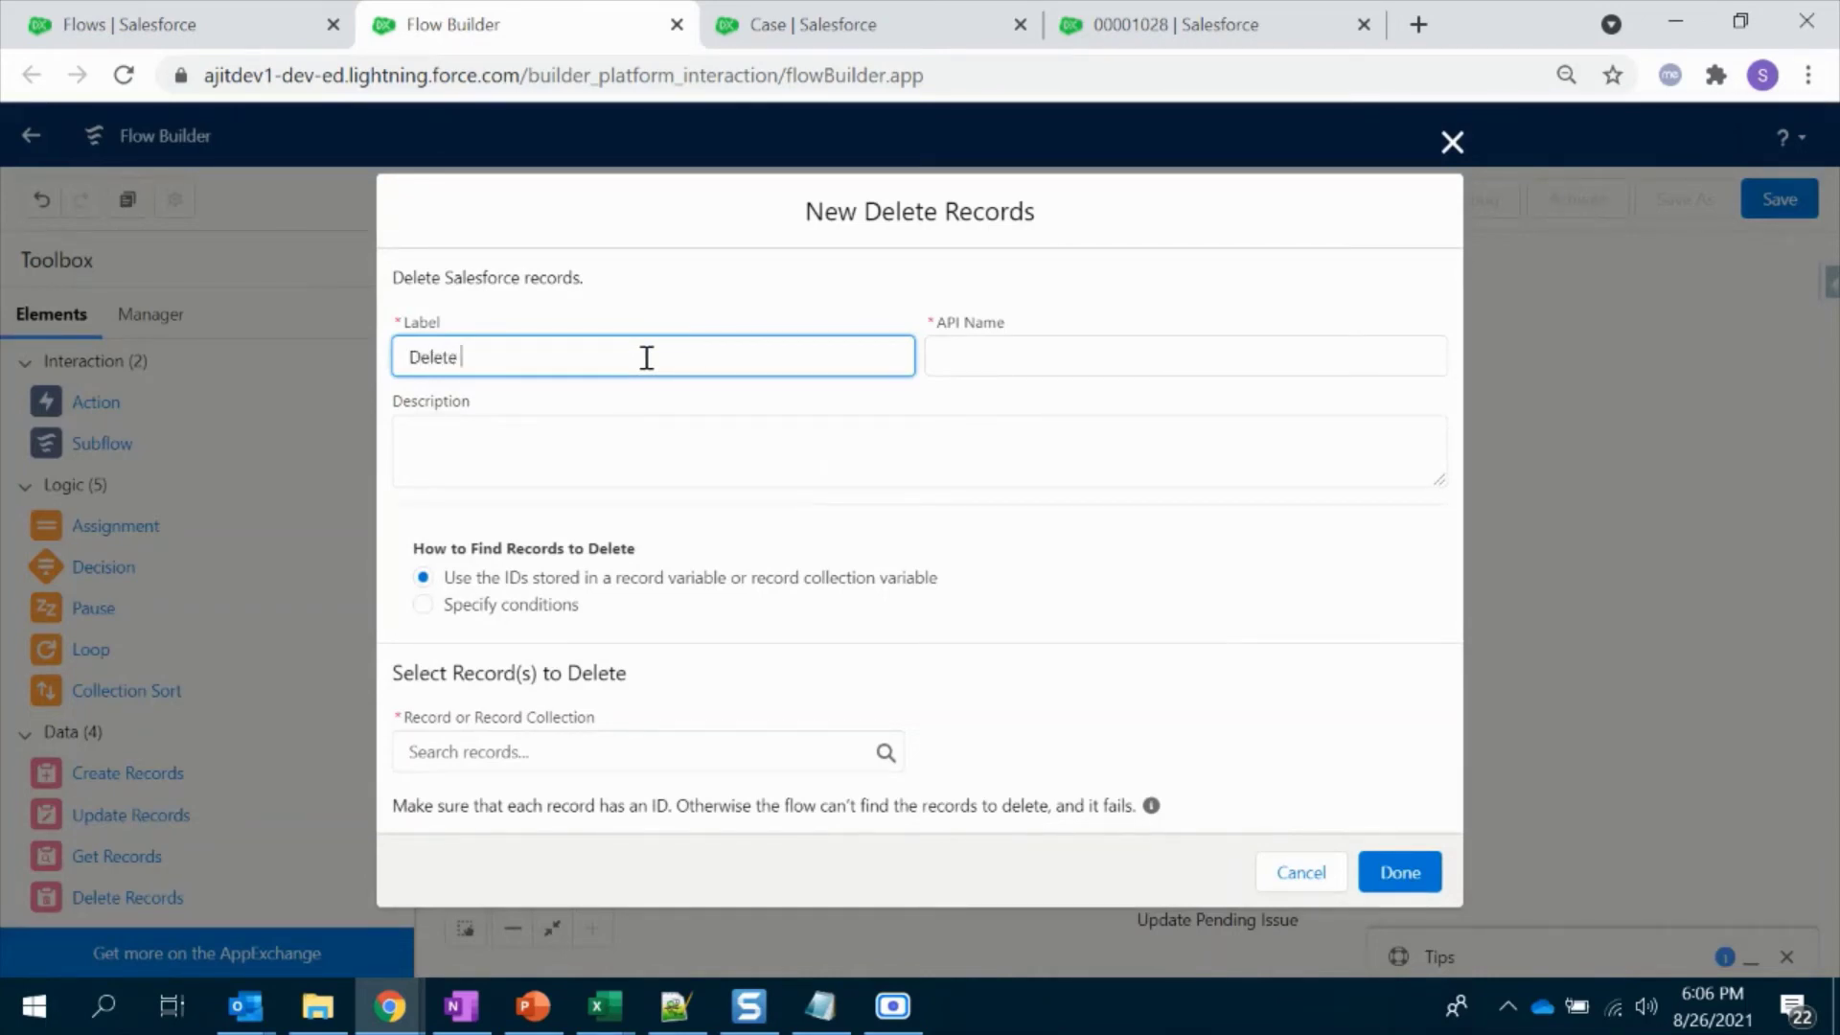
left_click(695, 473)
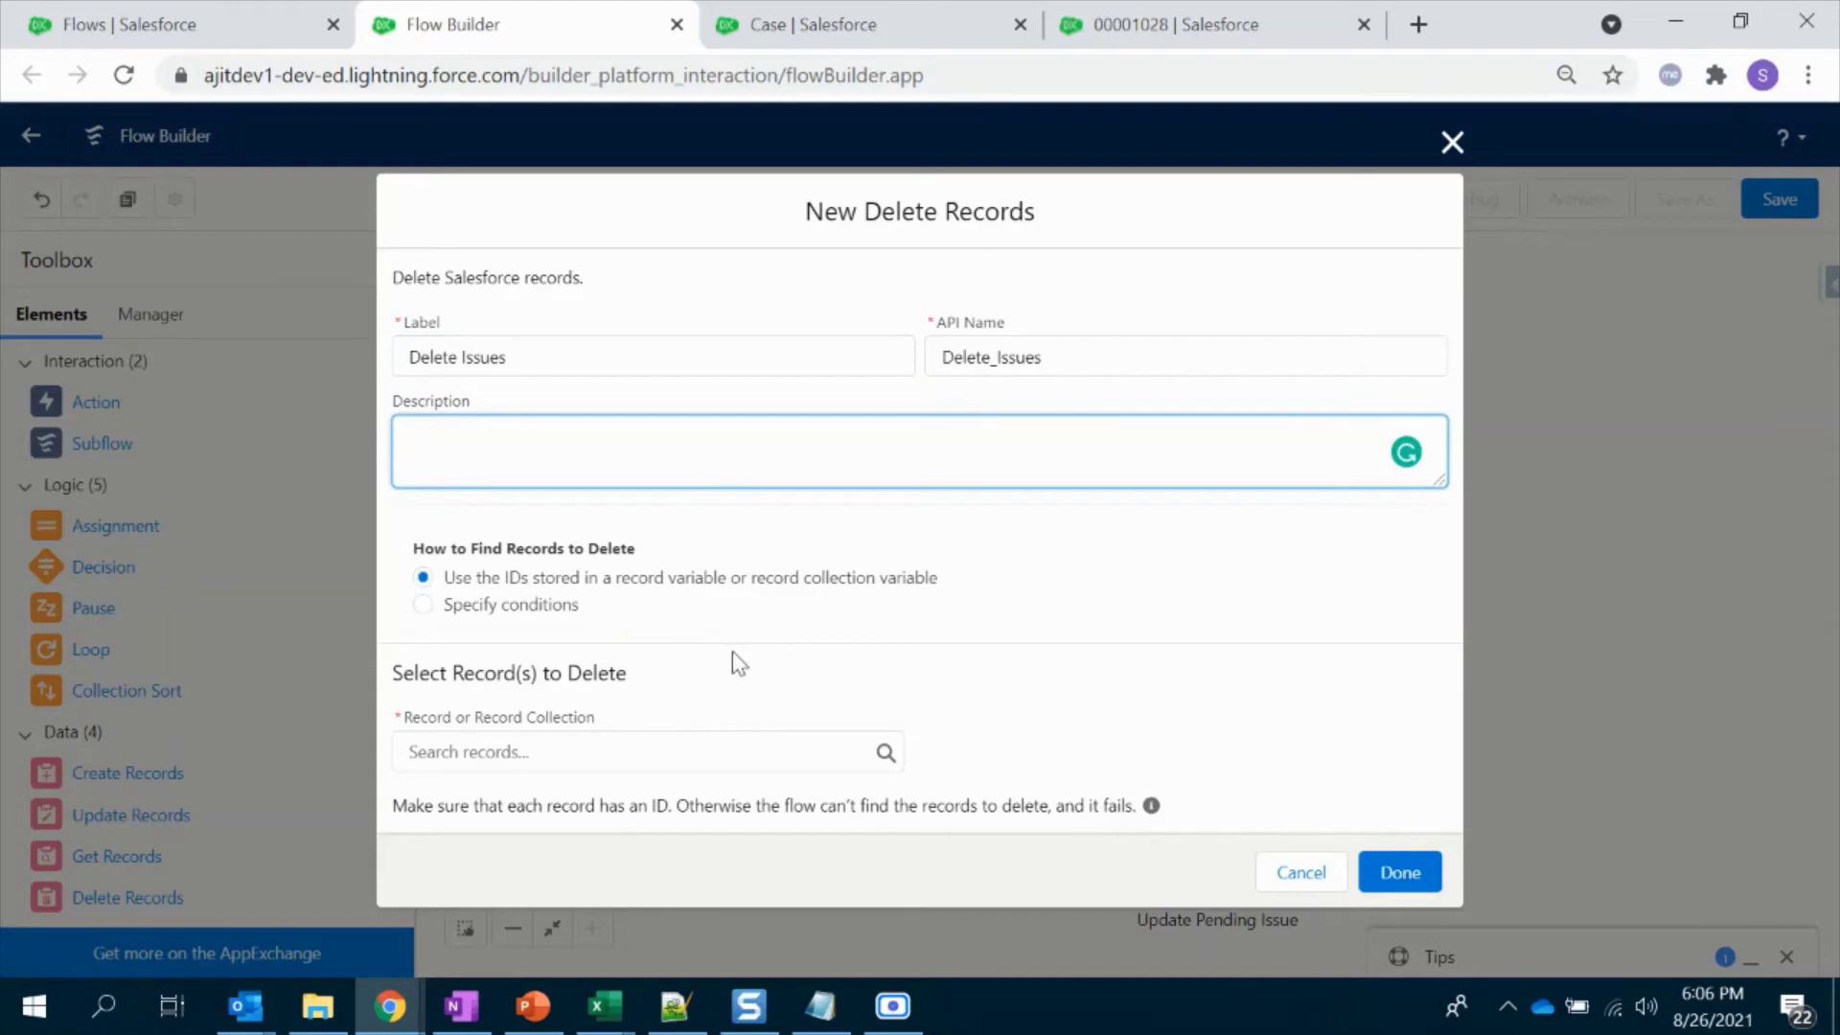
left_click(717, 751)
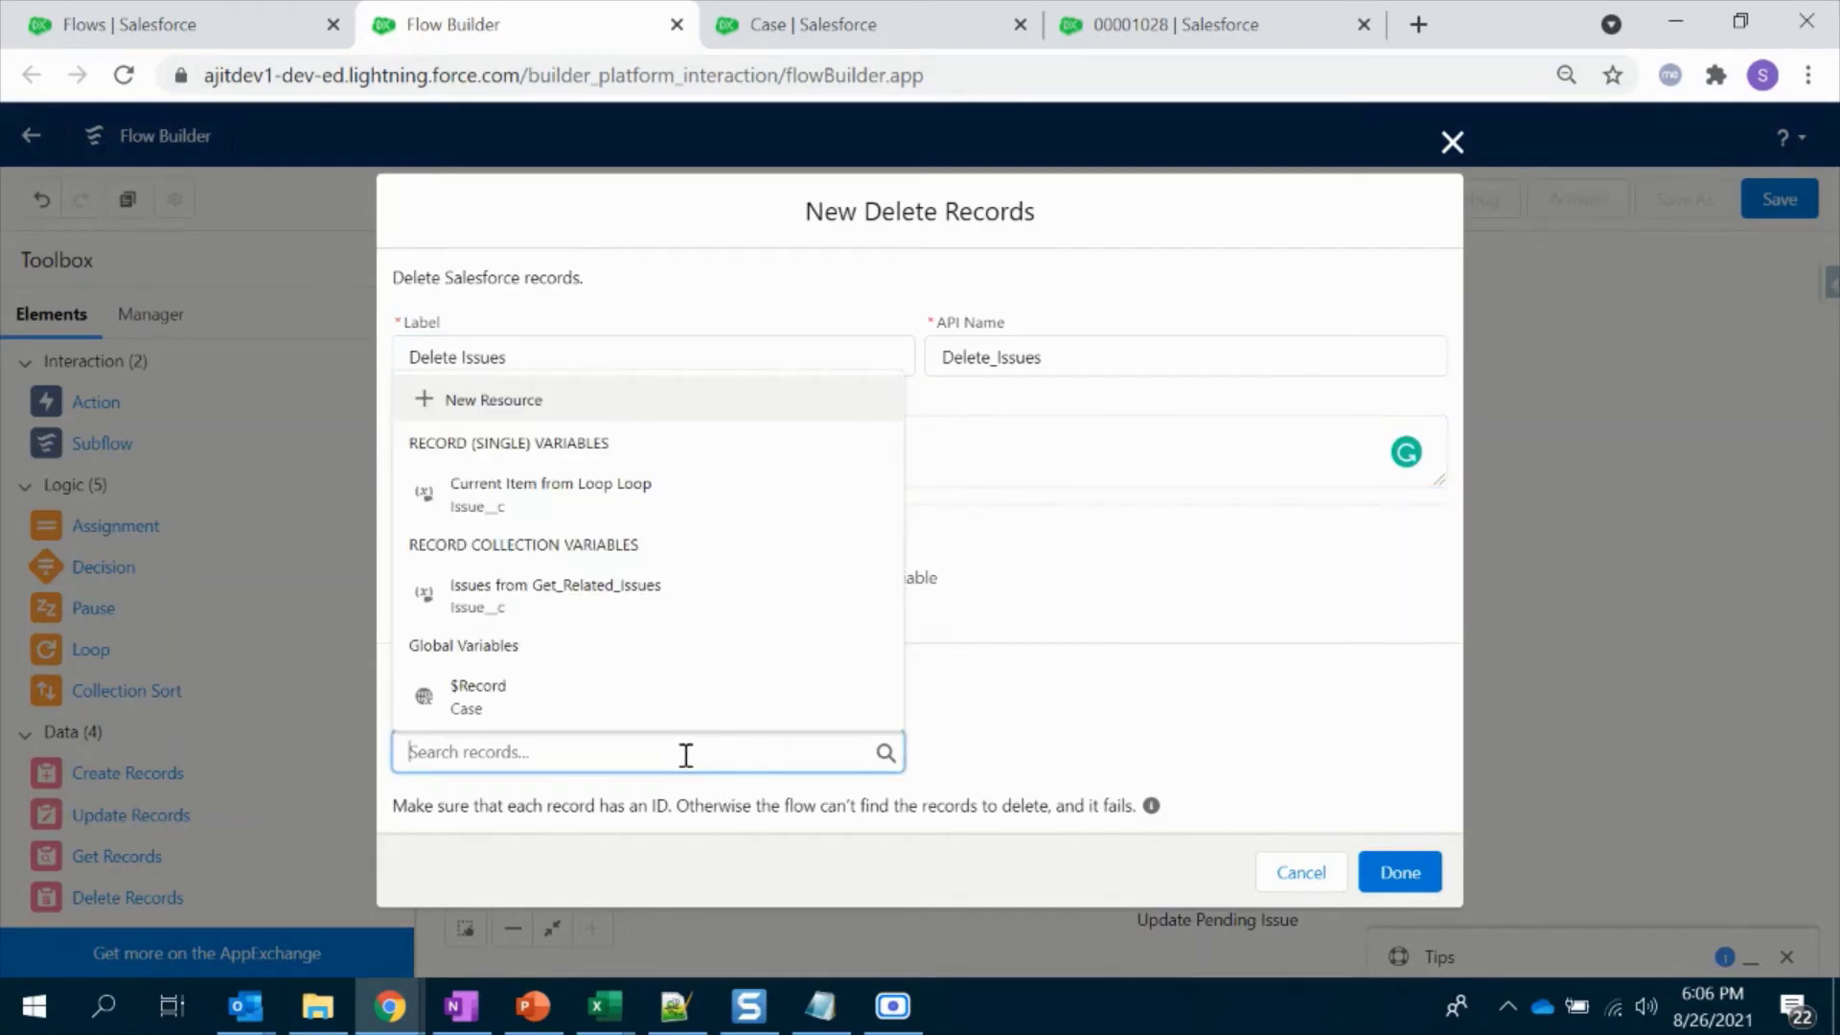
left_click(1210, 697)
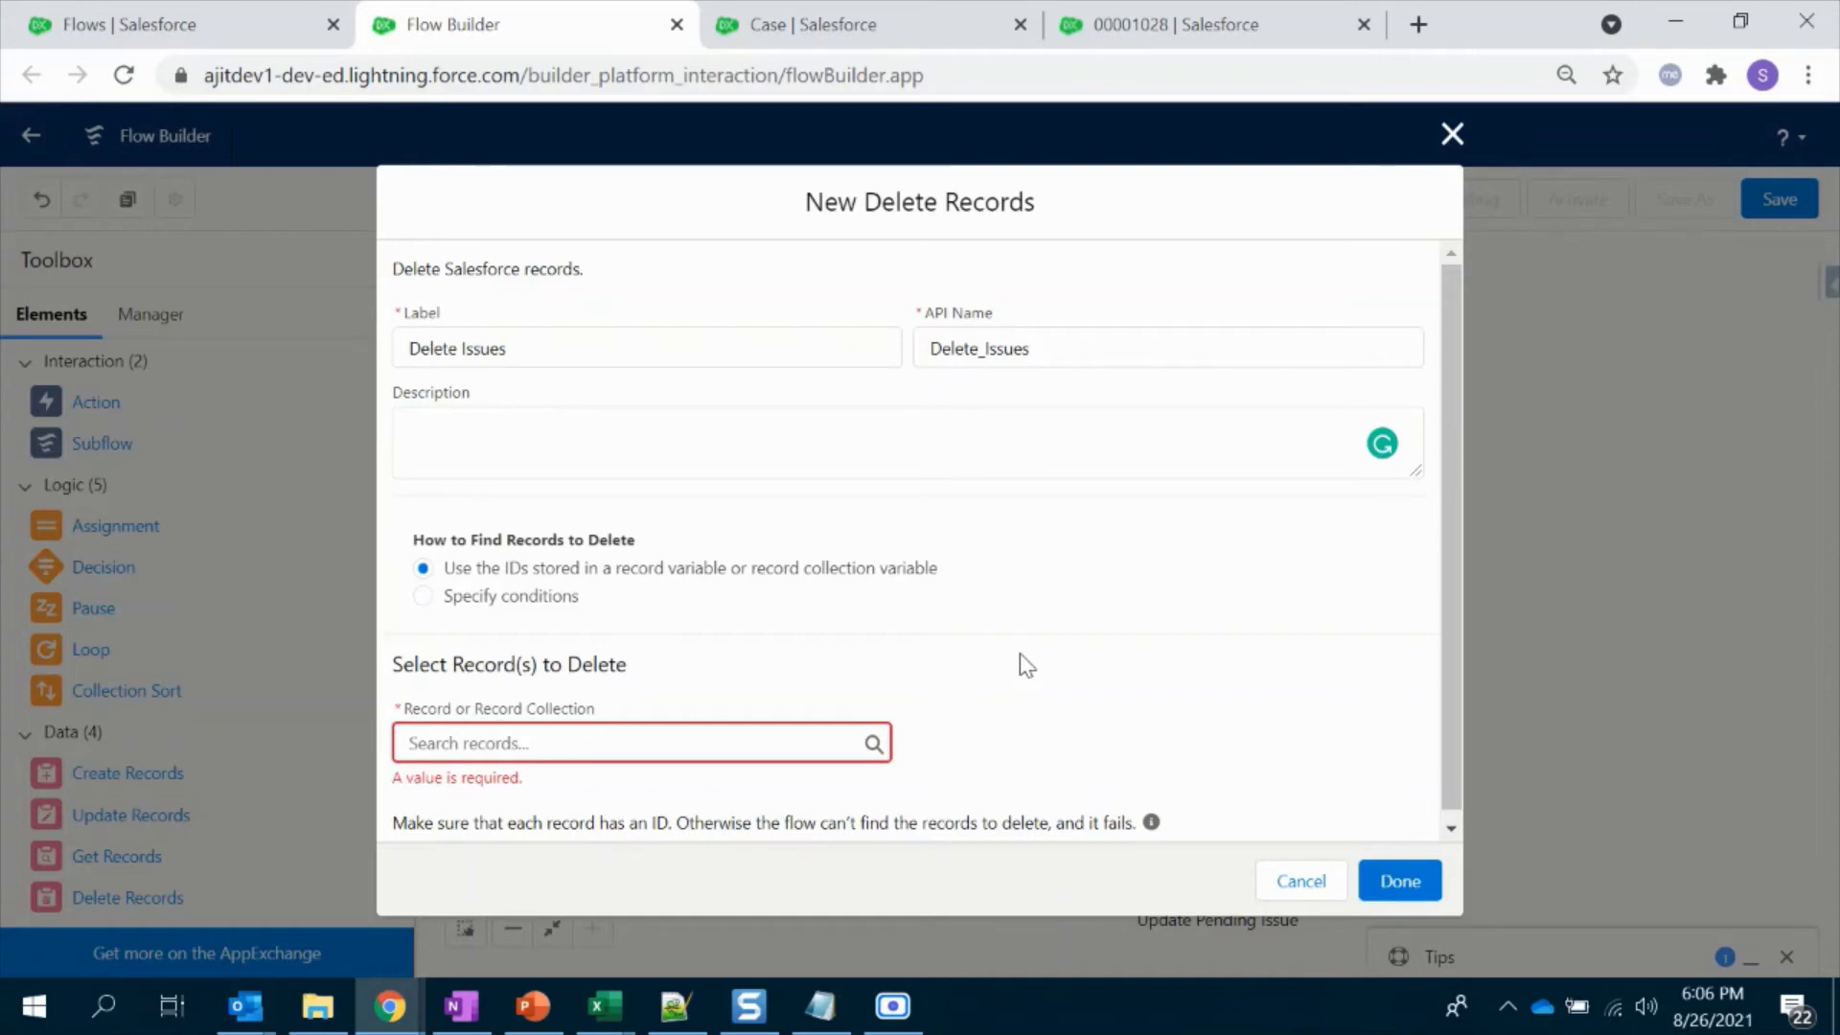
left_click(691, 736)
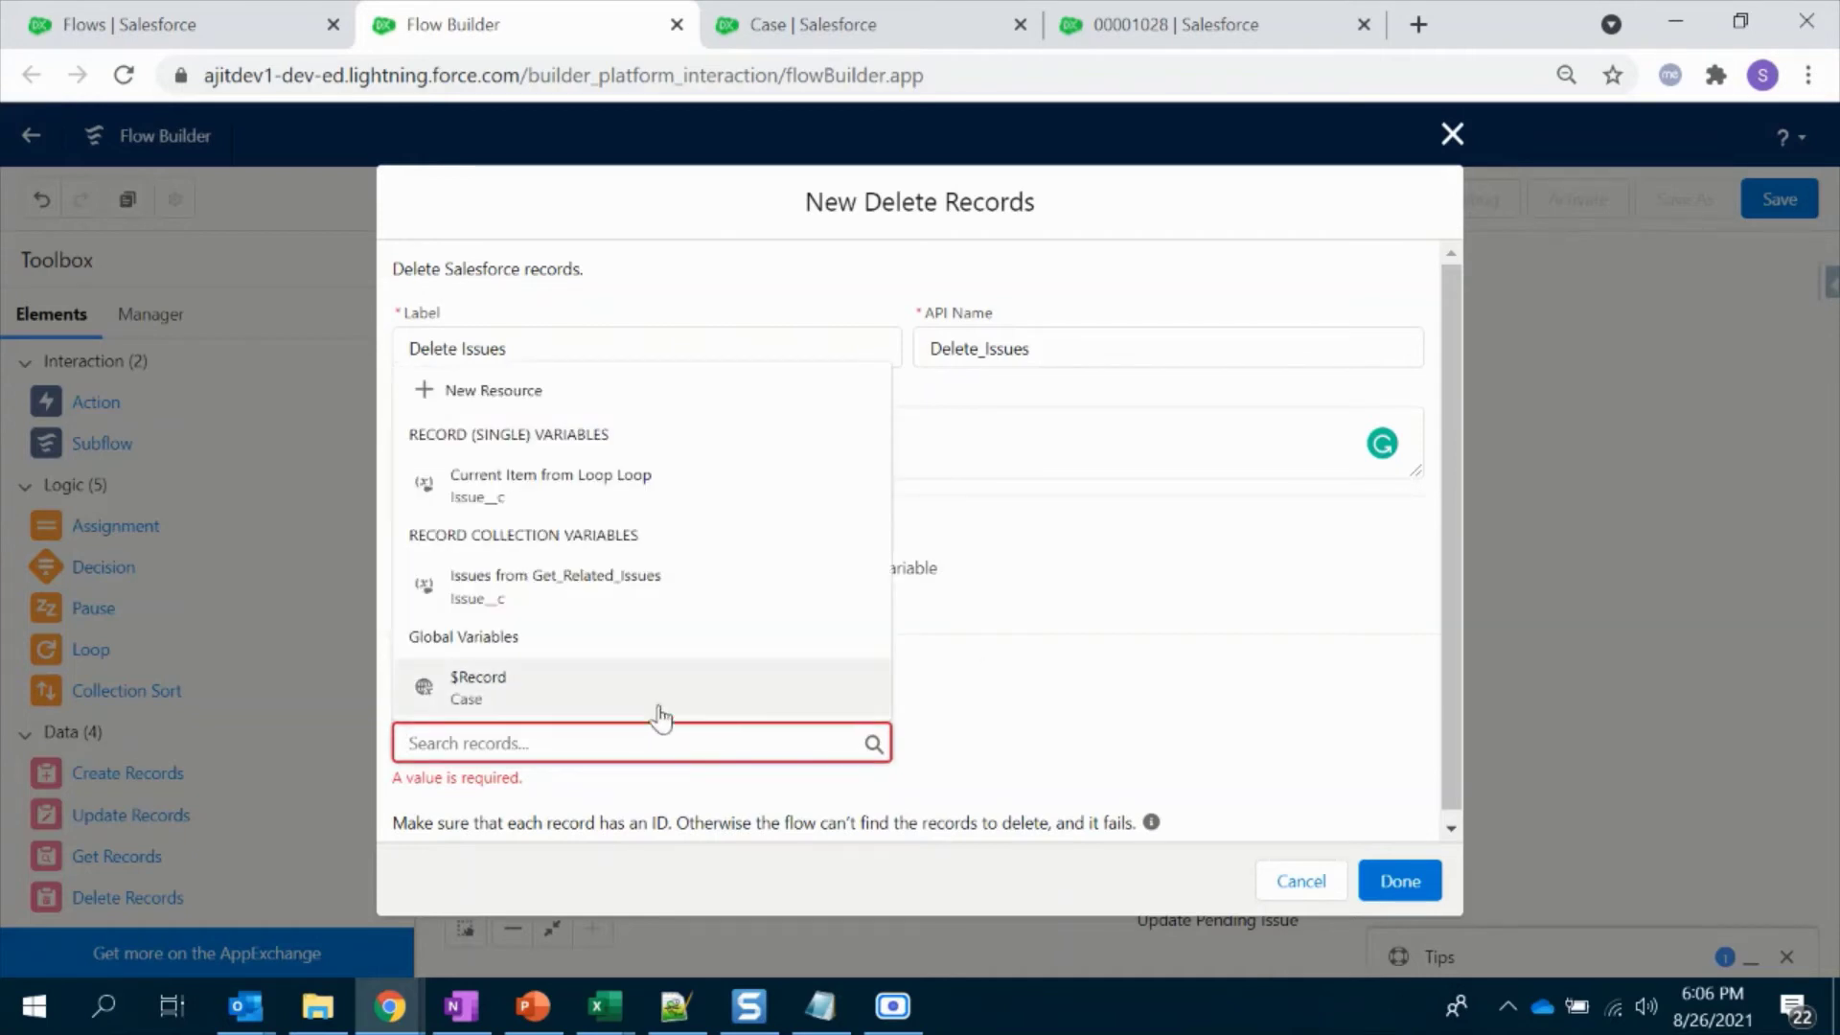
left_click(594, 489)
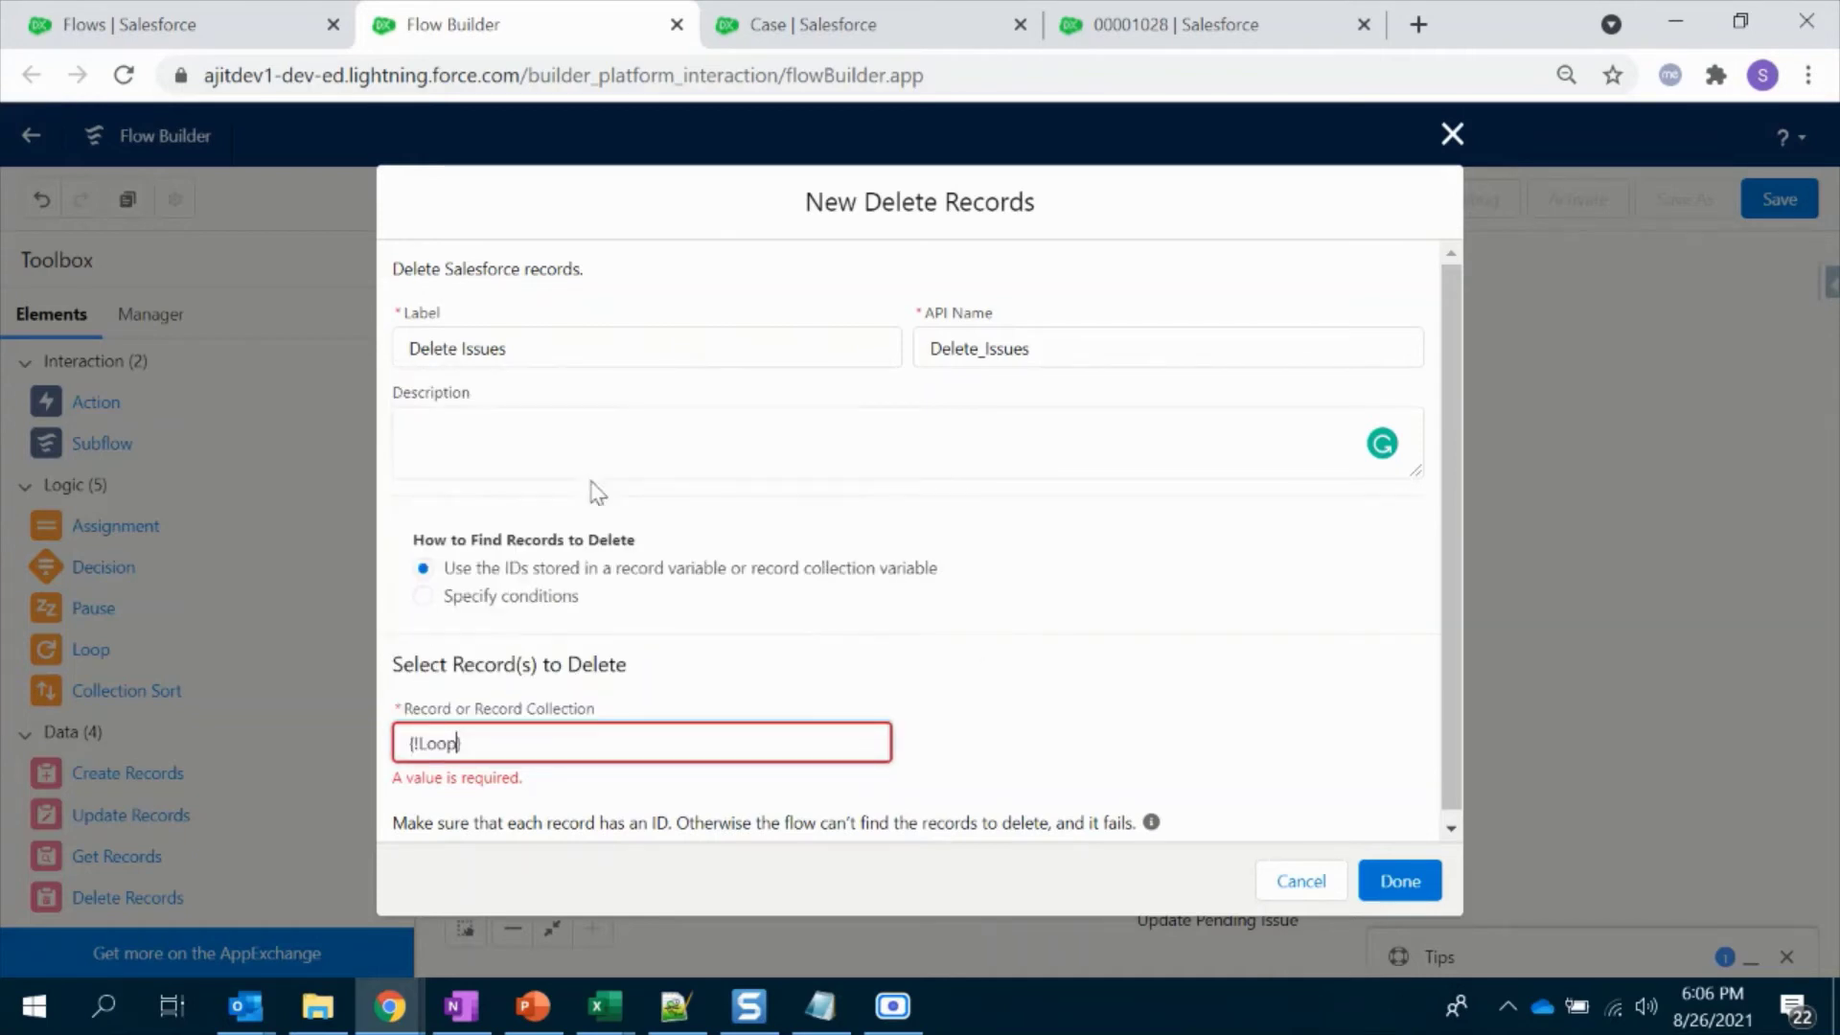
left_click(927, 665)
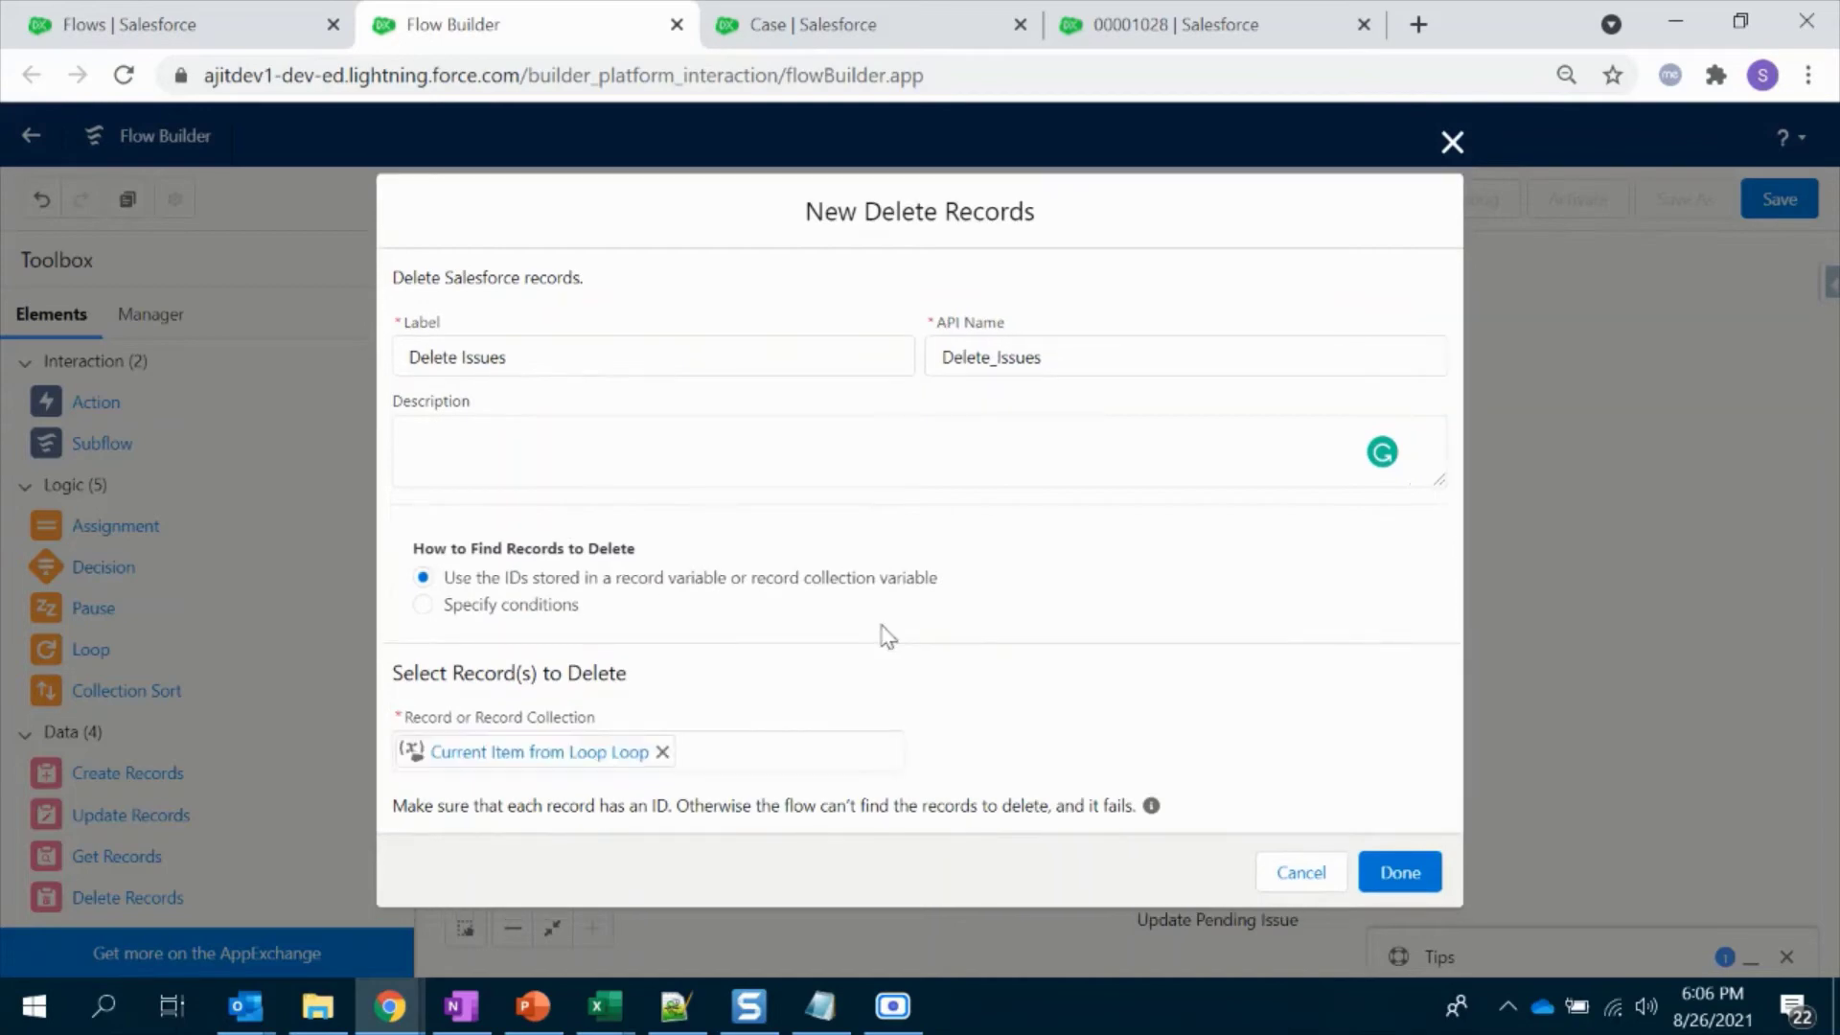
left_click(1400, 873)
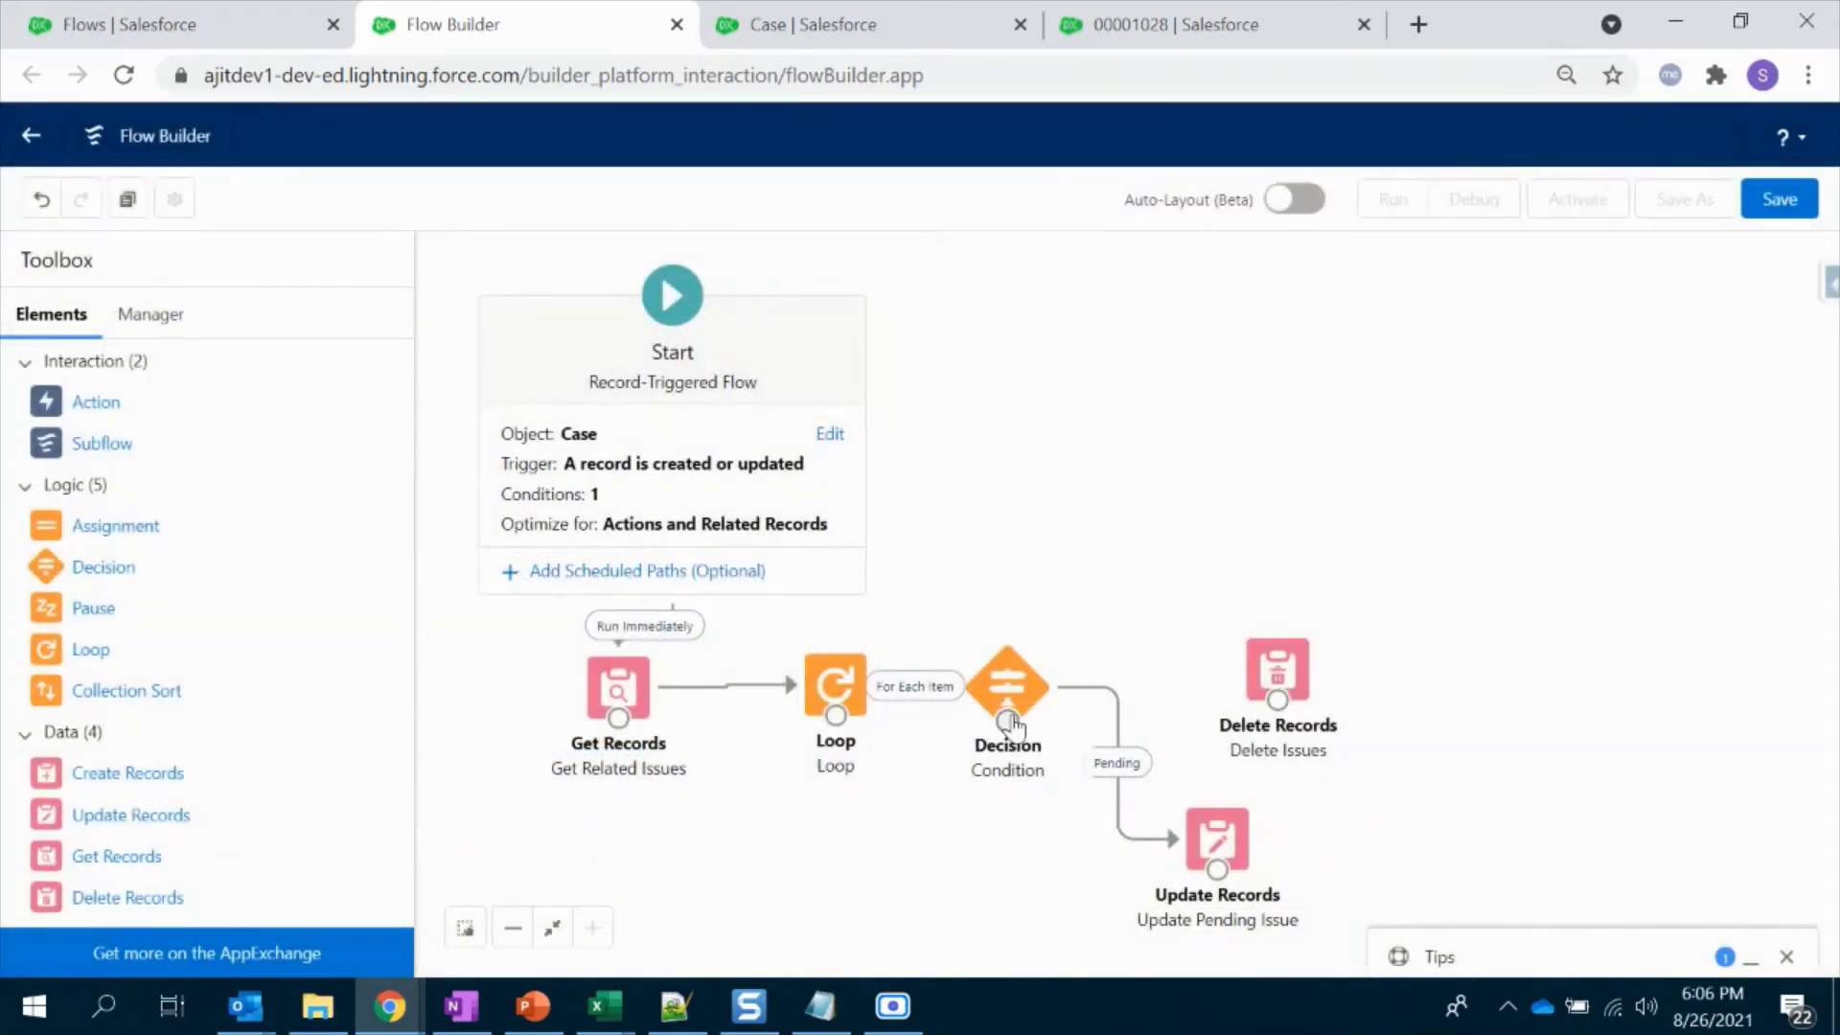
Step: Connect the Condition decision to Delete Issues using the Cancelled outcome, and align Update Pending Issue beneath Delete Issues
left_click_drag(1009, 720, 1277, 673)
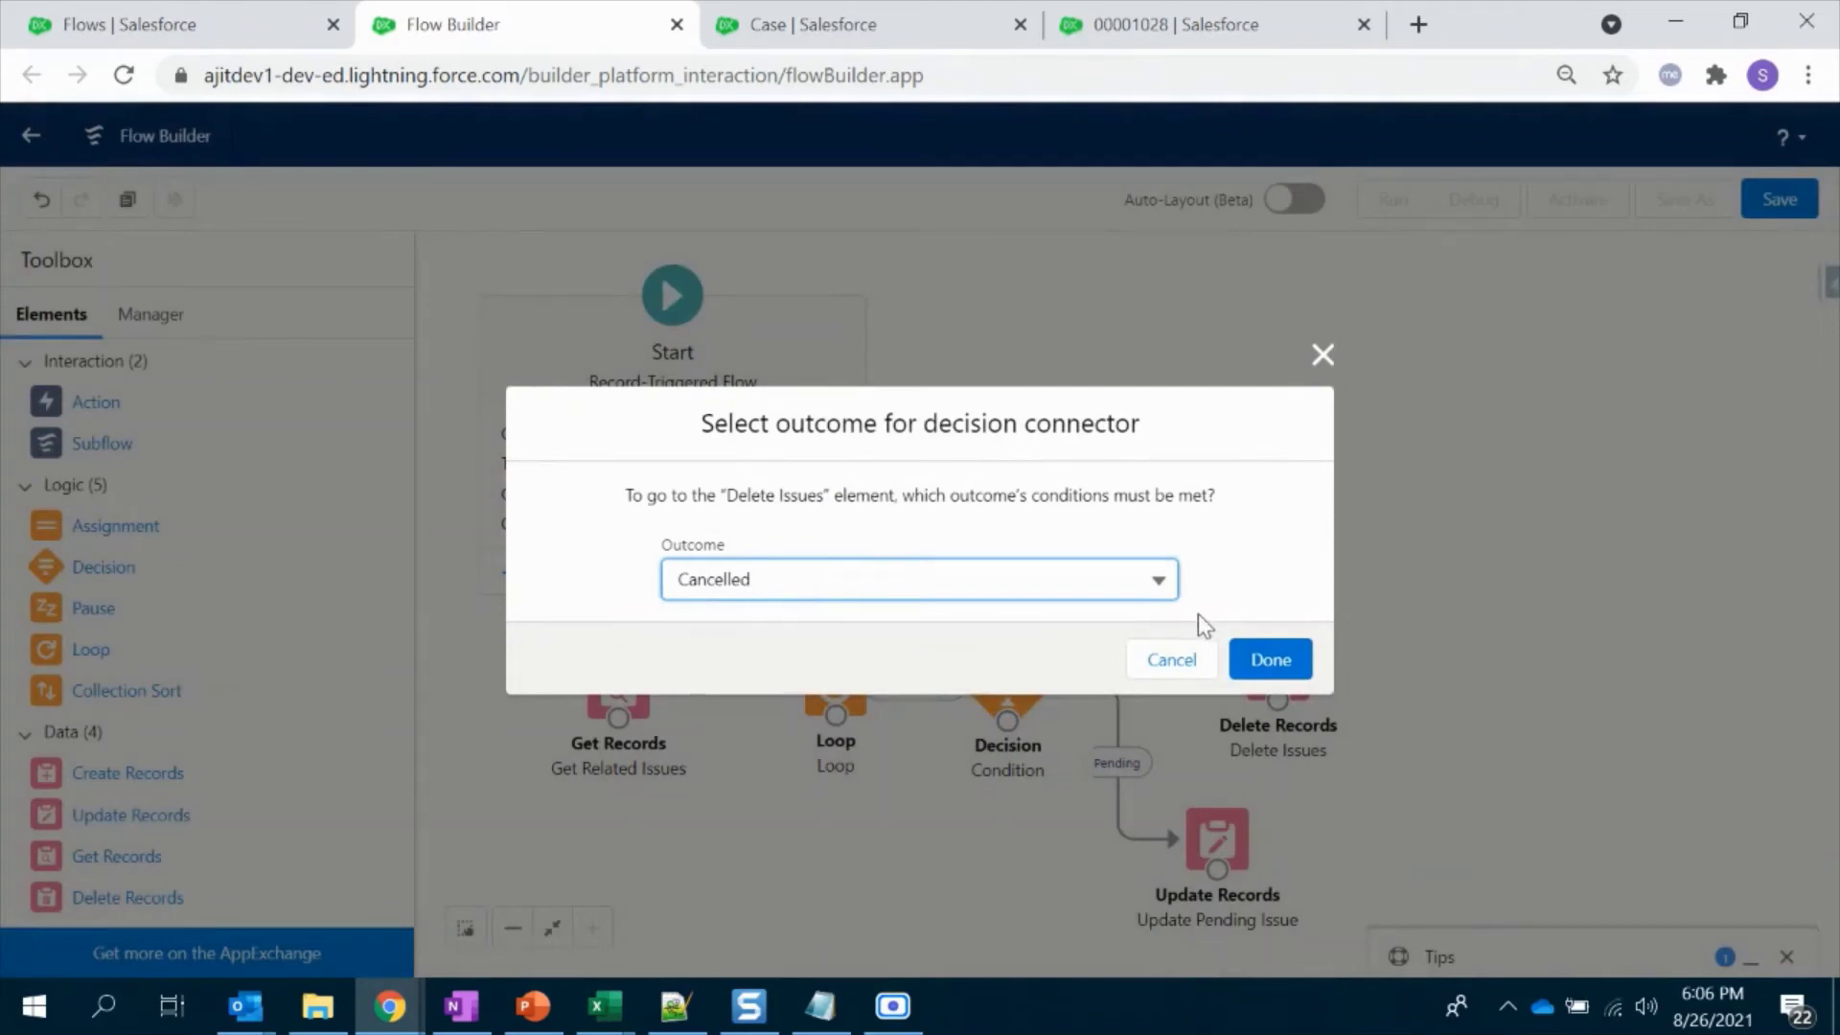
left_click(1272, 661)
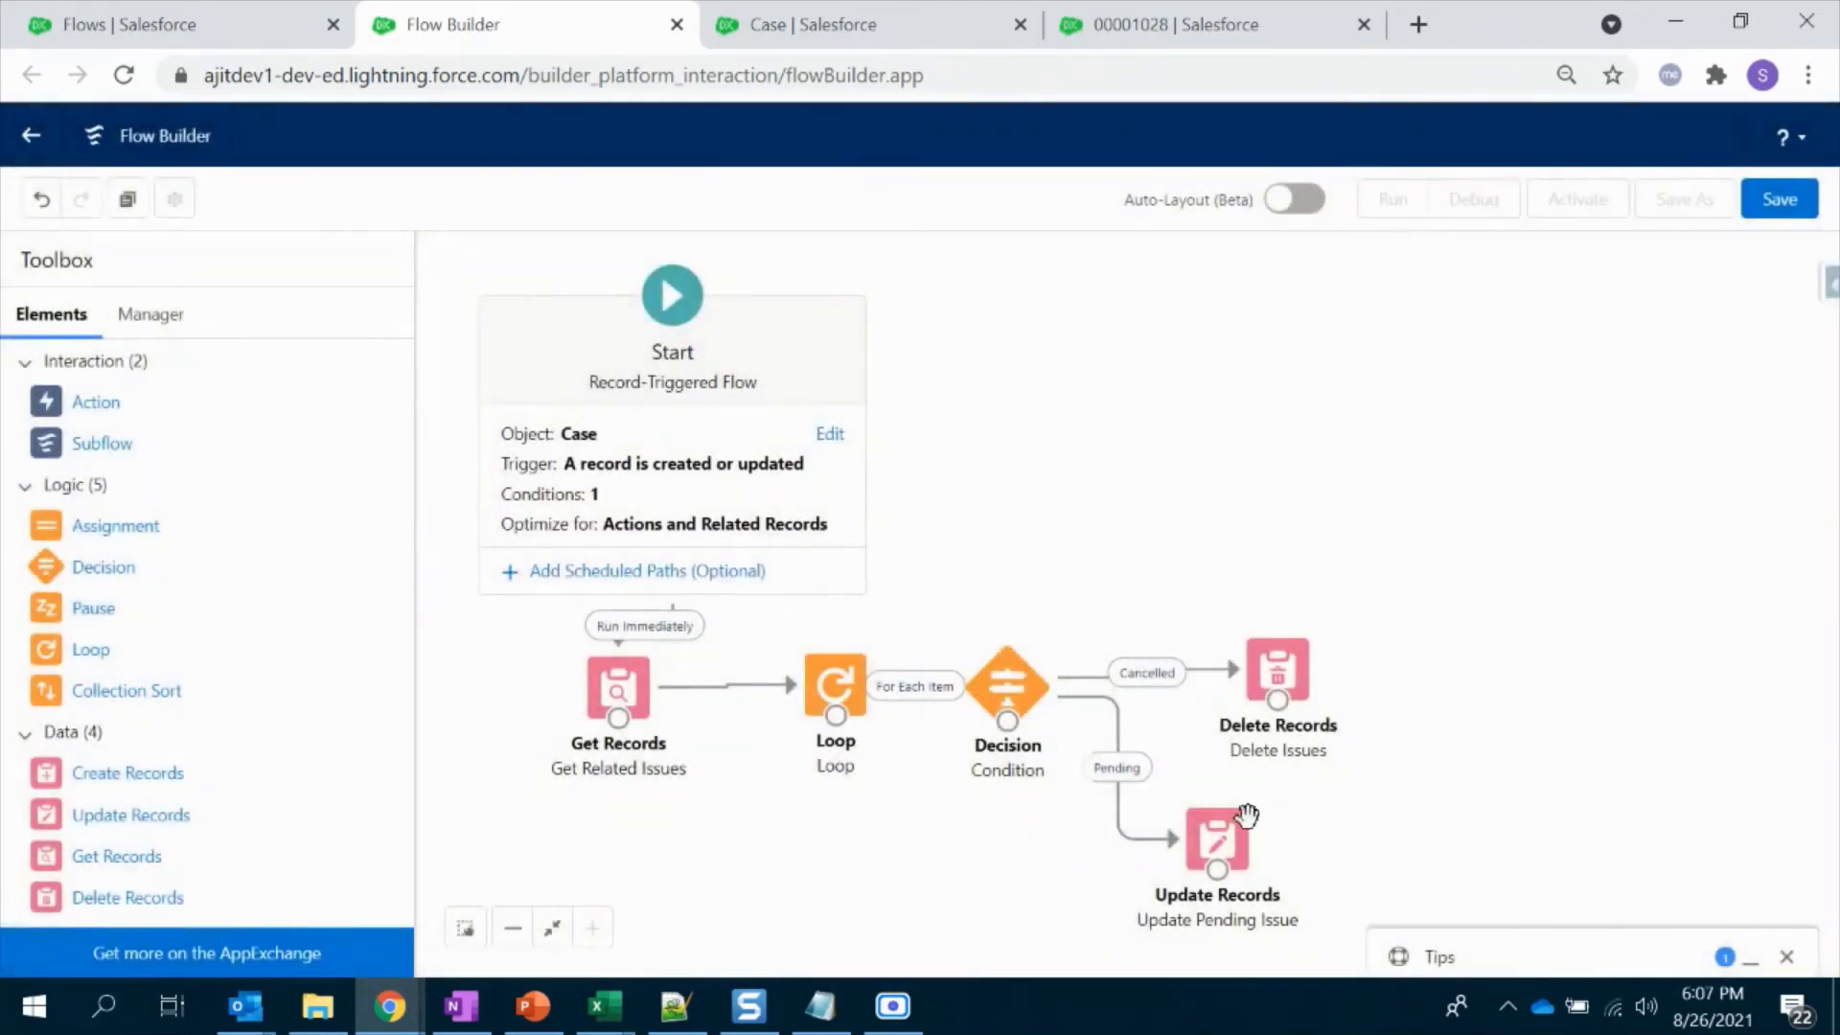
left_click_drag(1234, 848, 1274, 839)
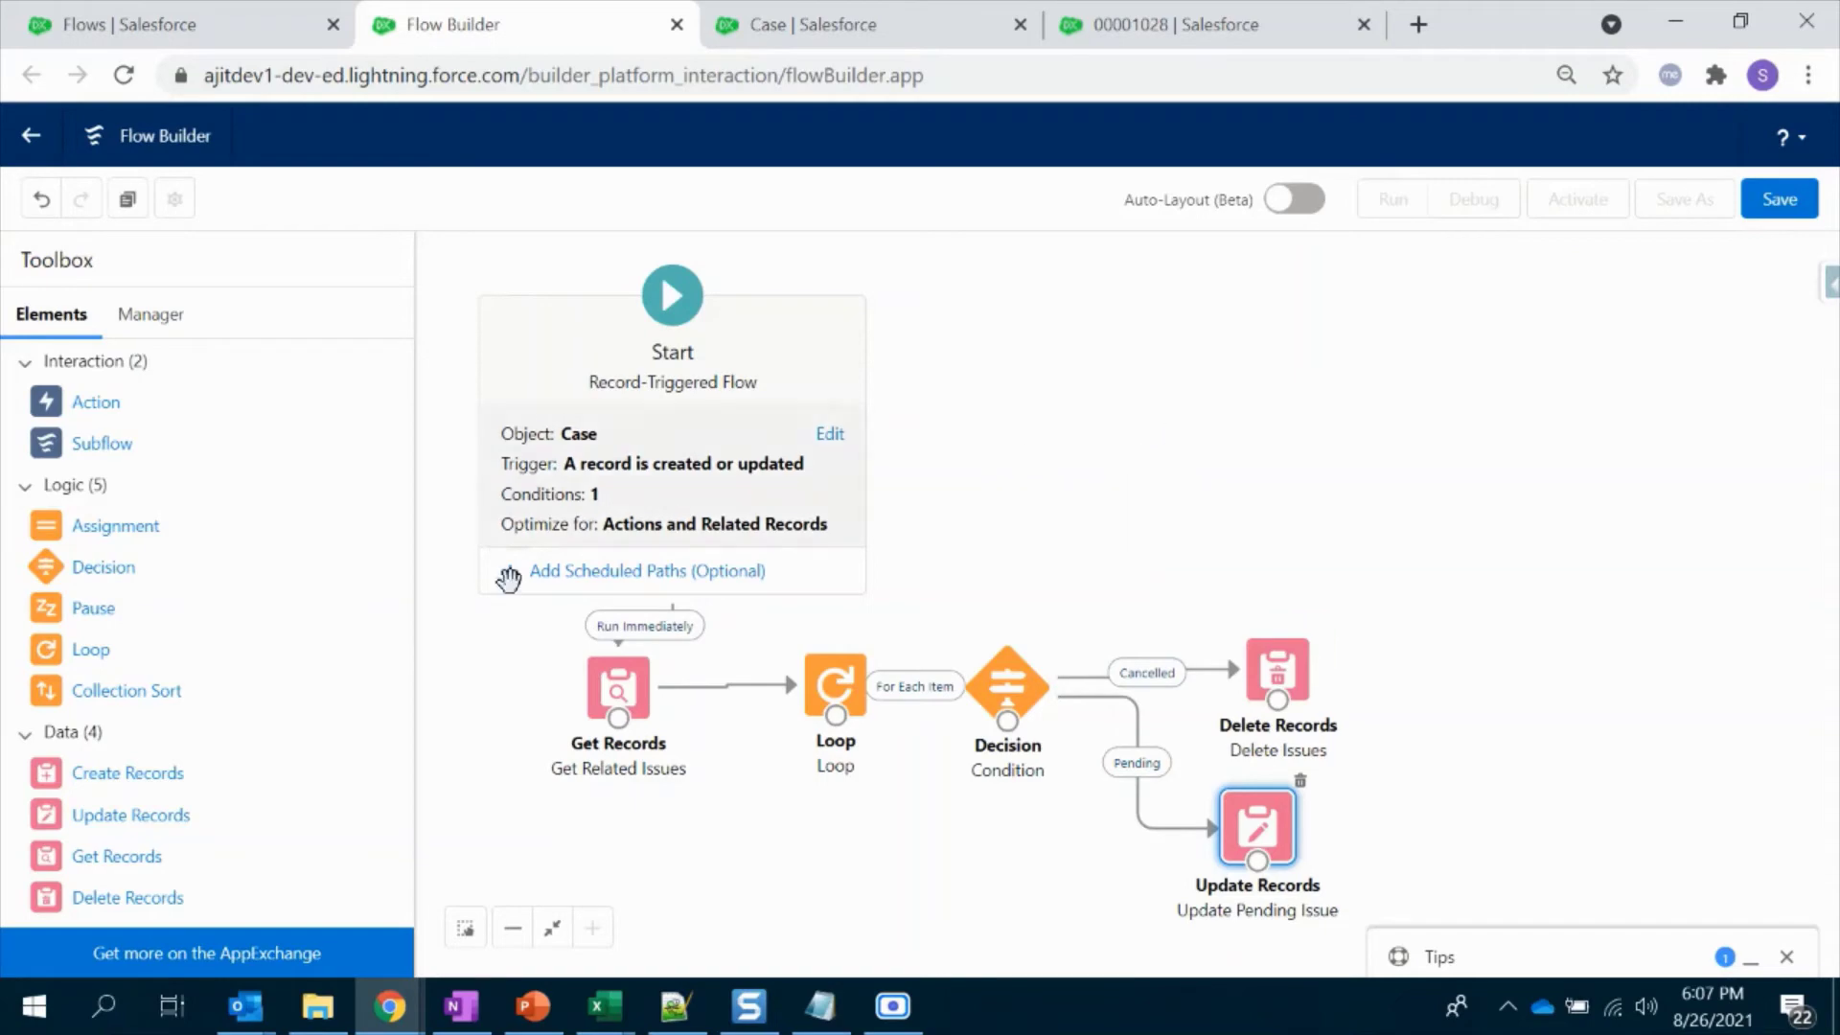
Step: Add an Assignment element labelled Test to the empty canvas area above Delete Issues
left_click_drag(108, 534, 1302, 492)
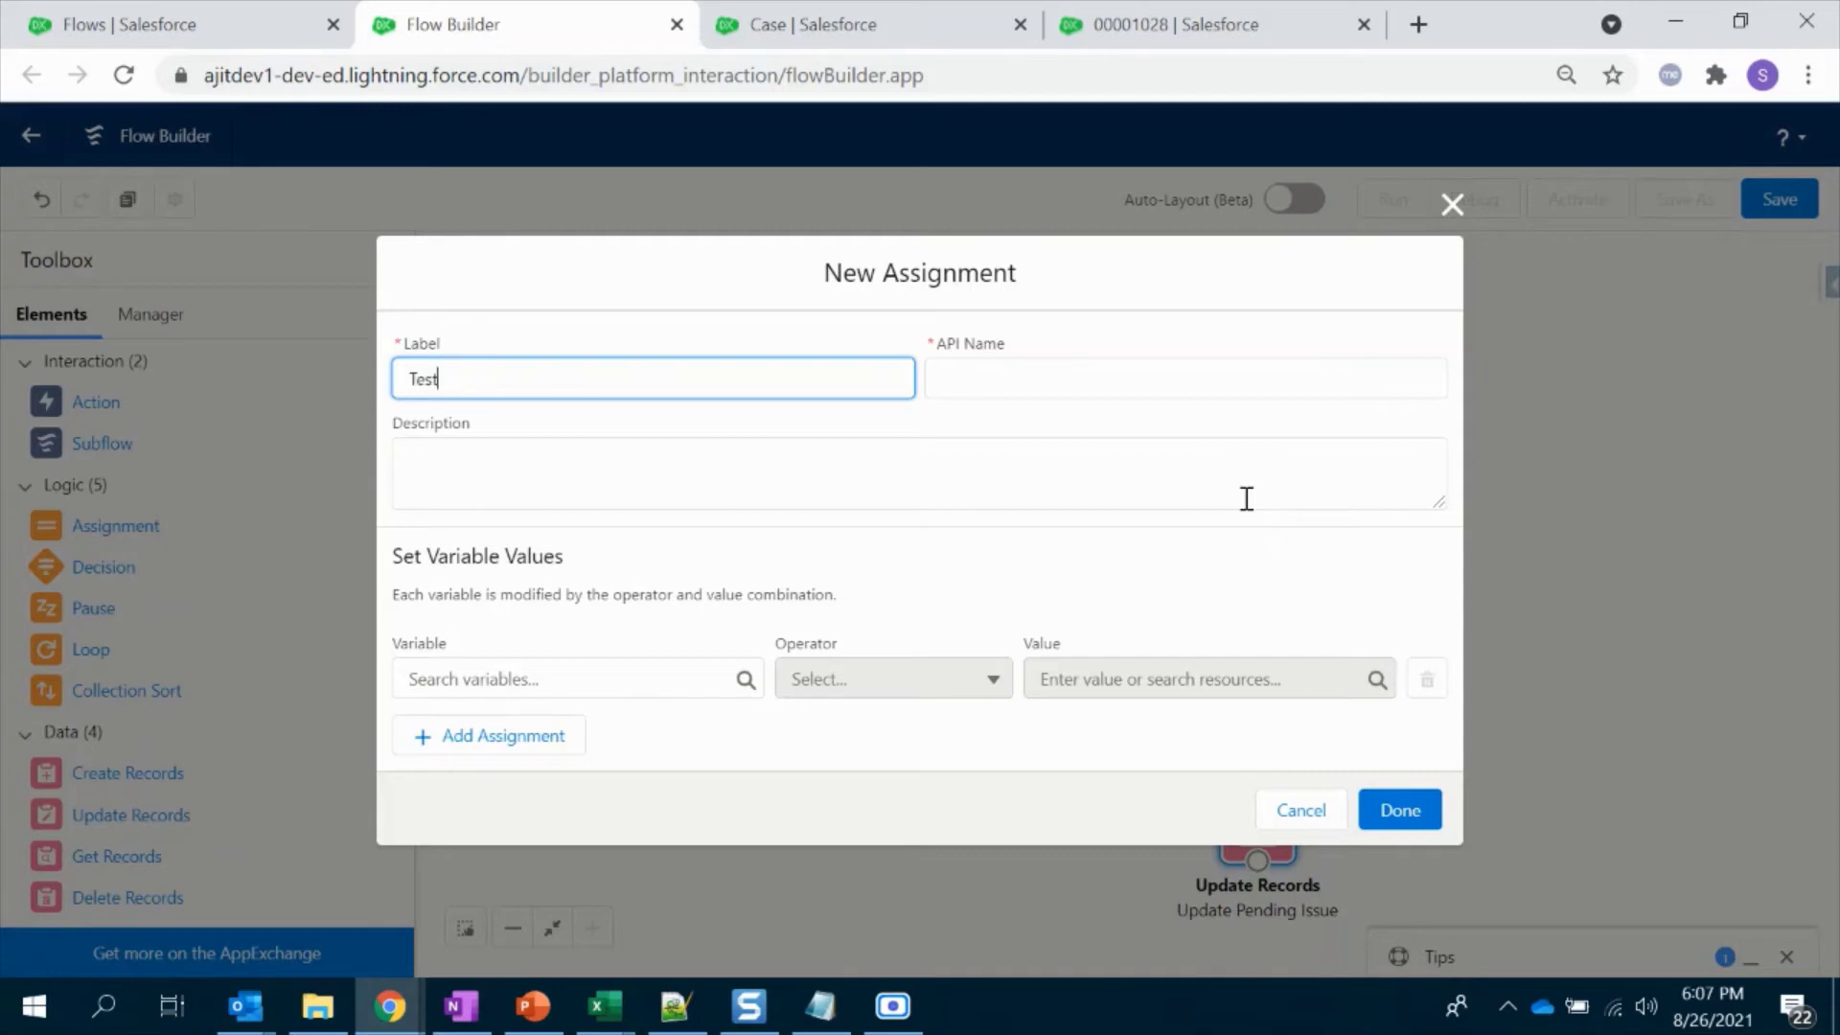
type("Test")
left_click(1208, 564)
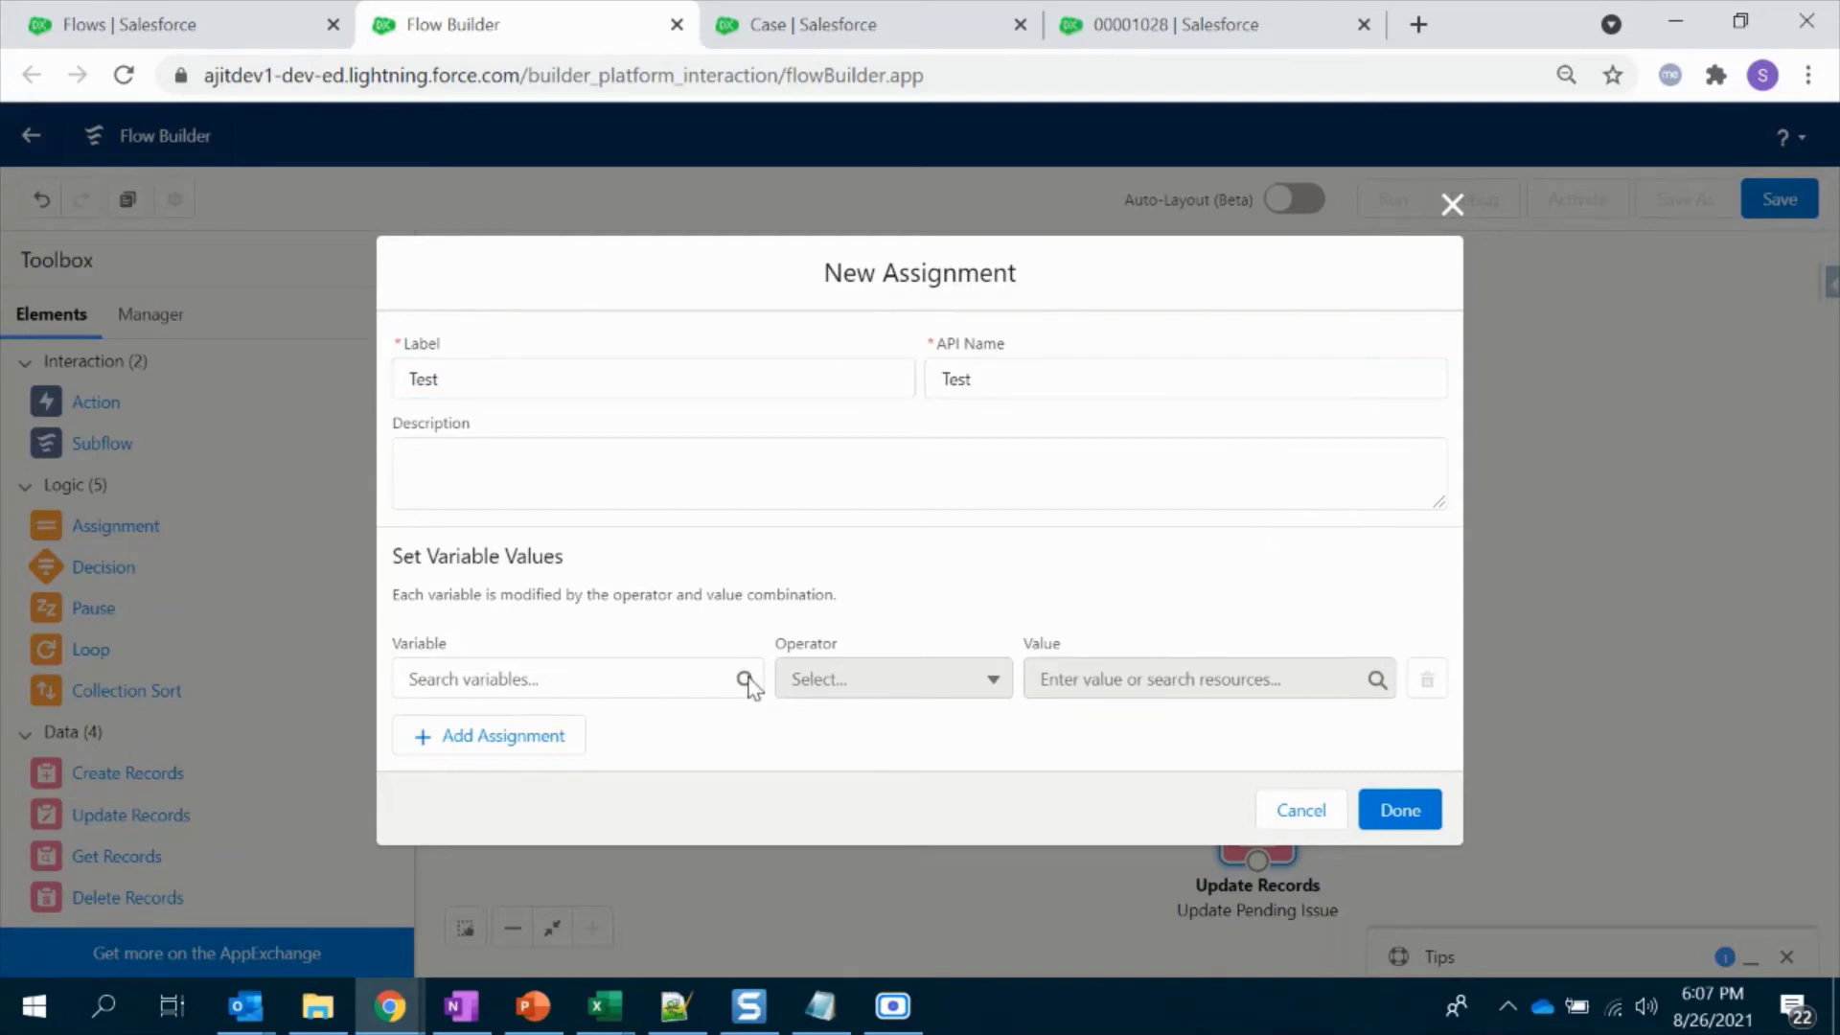
Step: Create a new Variable resource named Test with data type Text for the assignment's variable
left_click(706, 682)
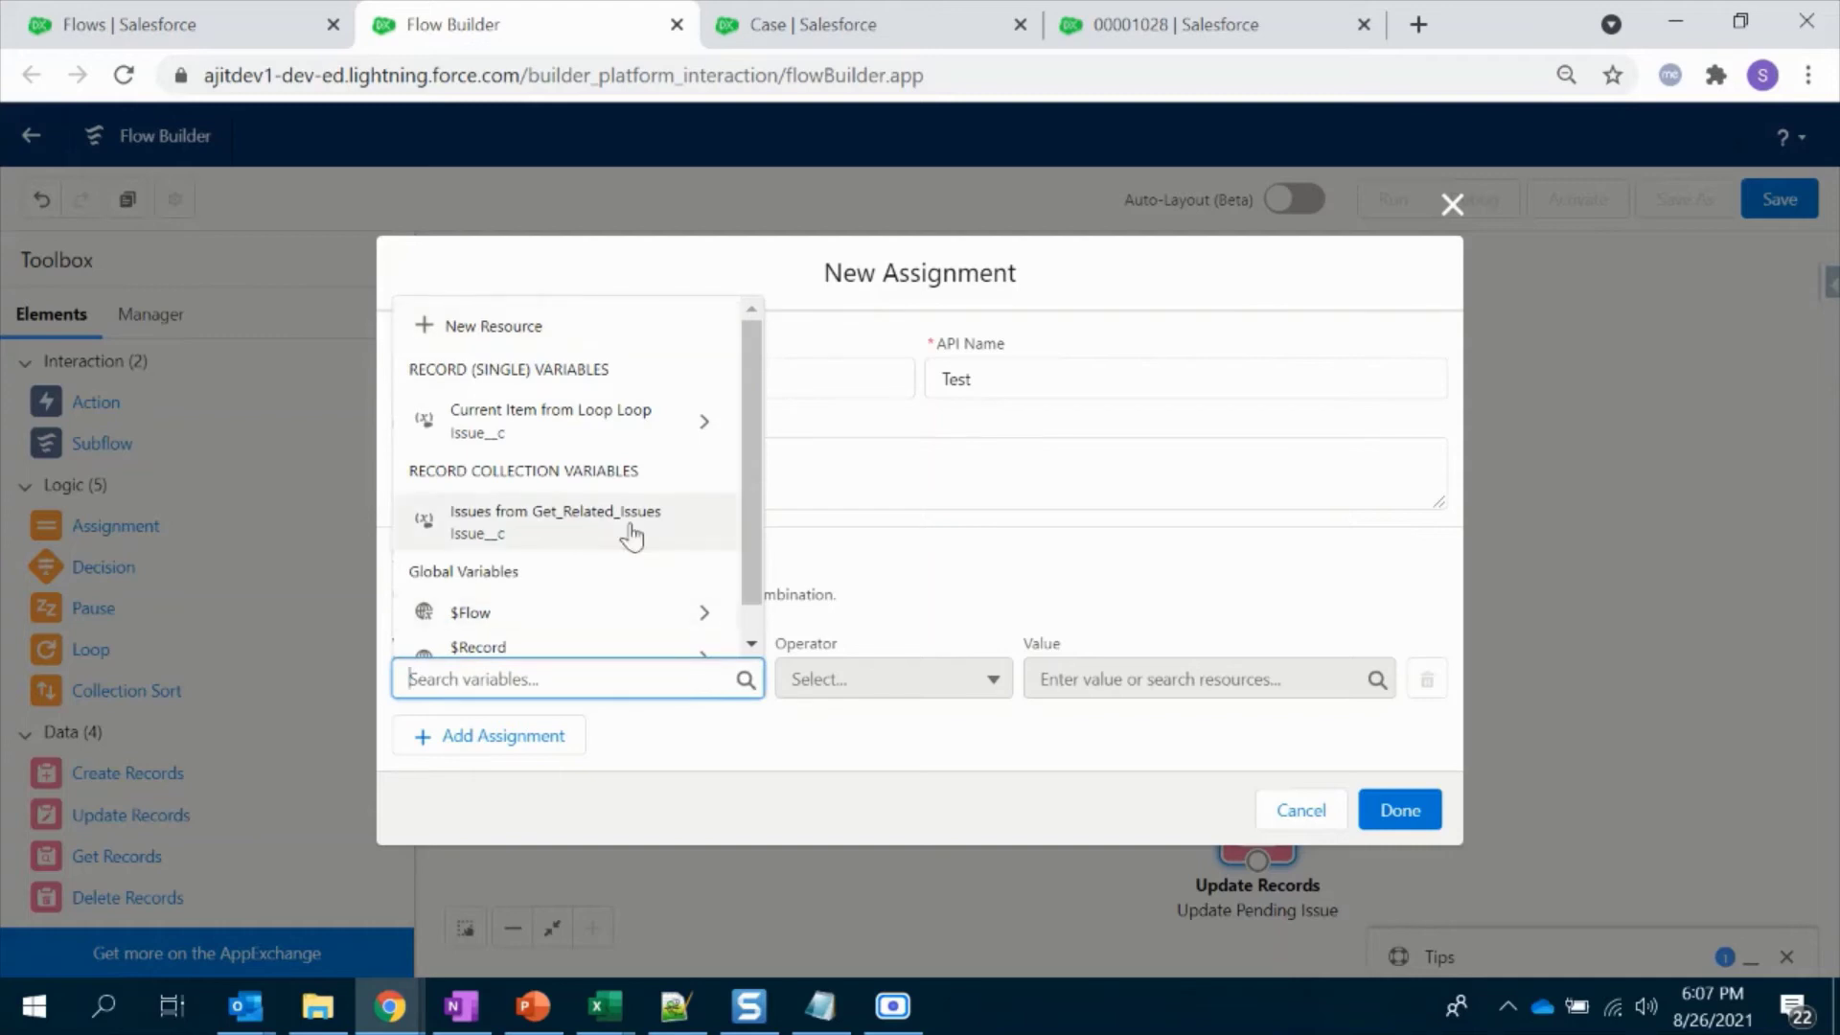
left_click(536, 327)
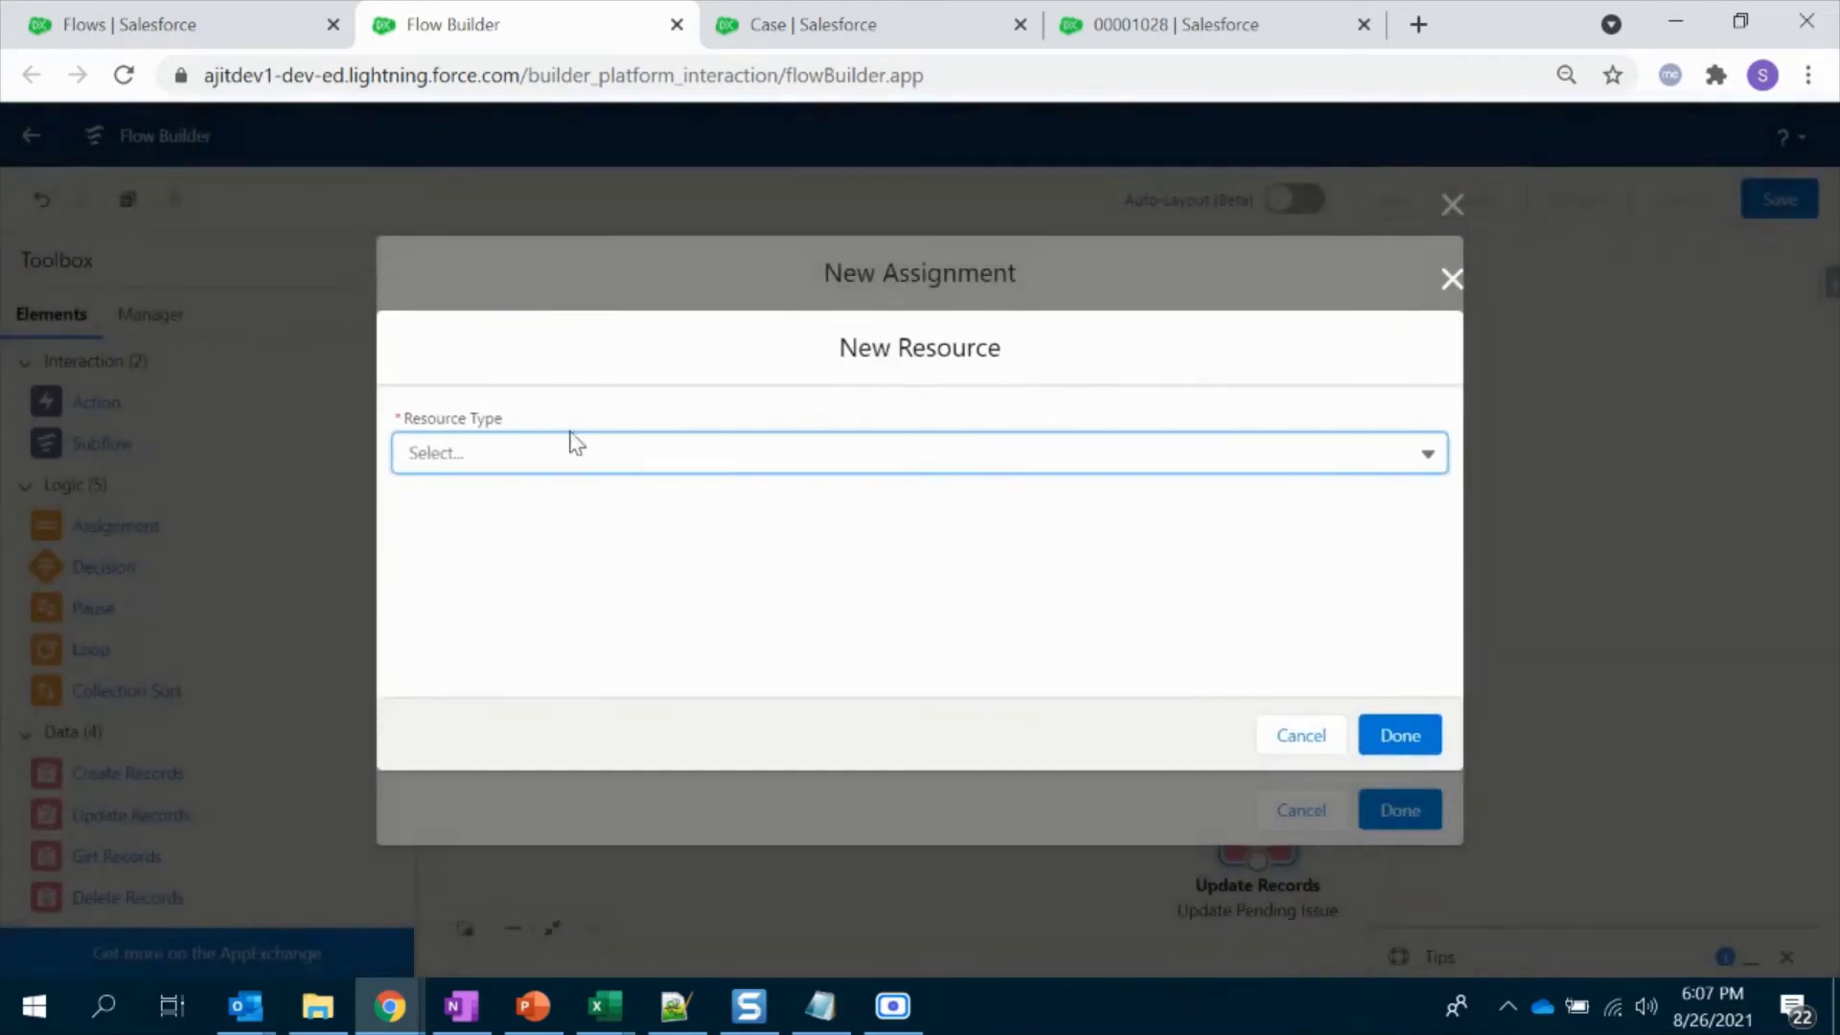
left_click(575, 450)
left_click(589, 517)
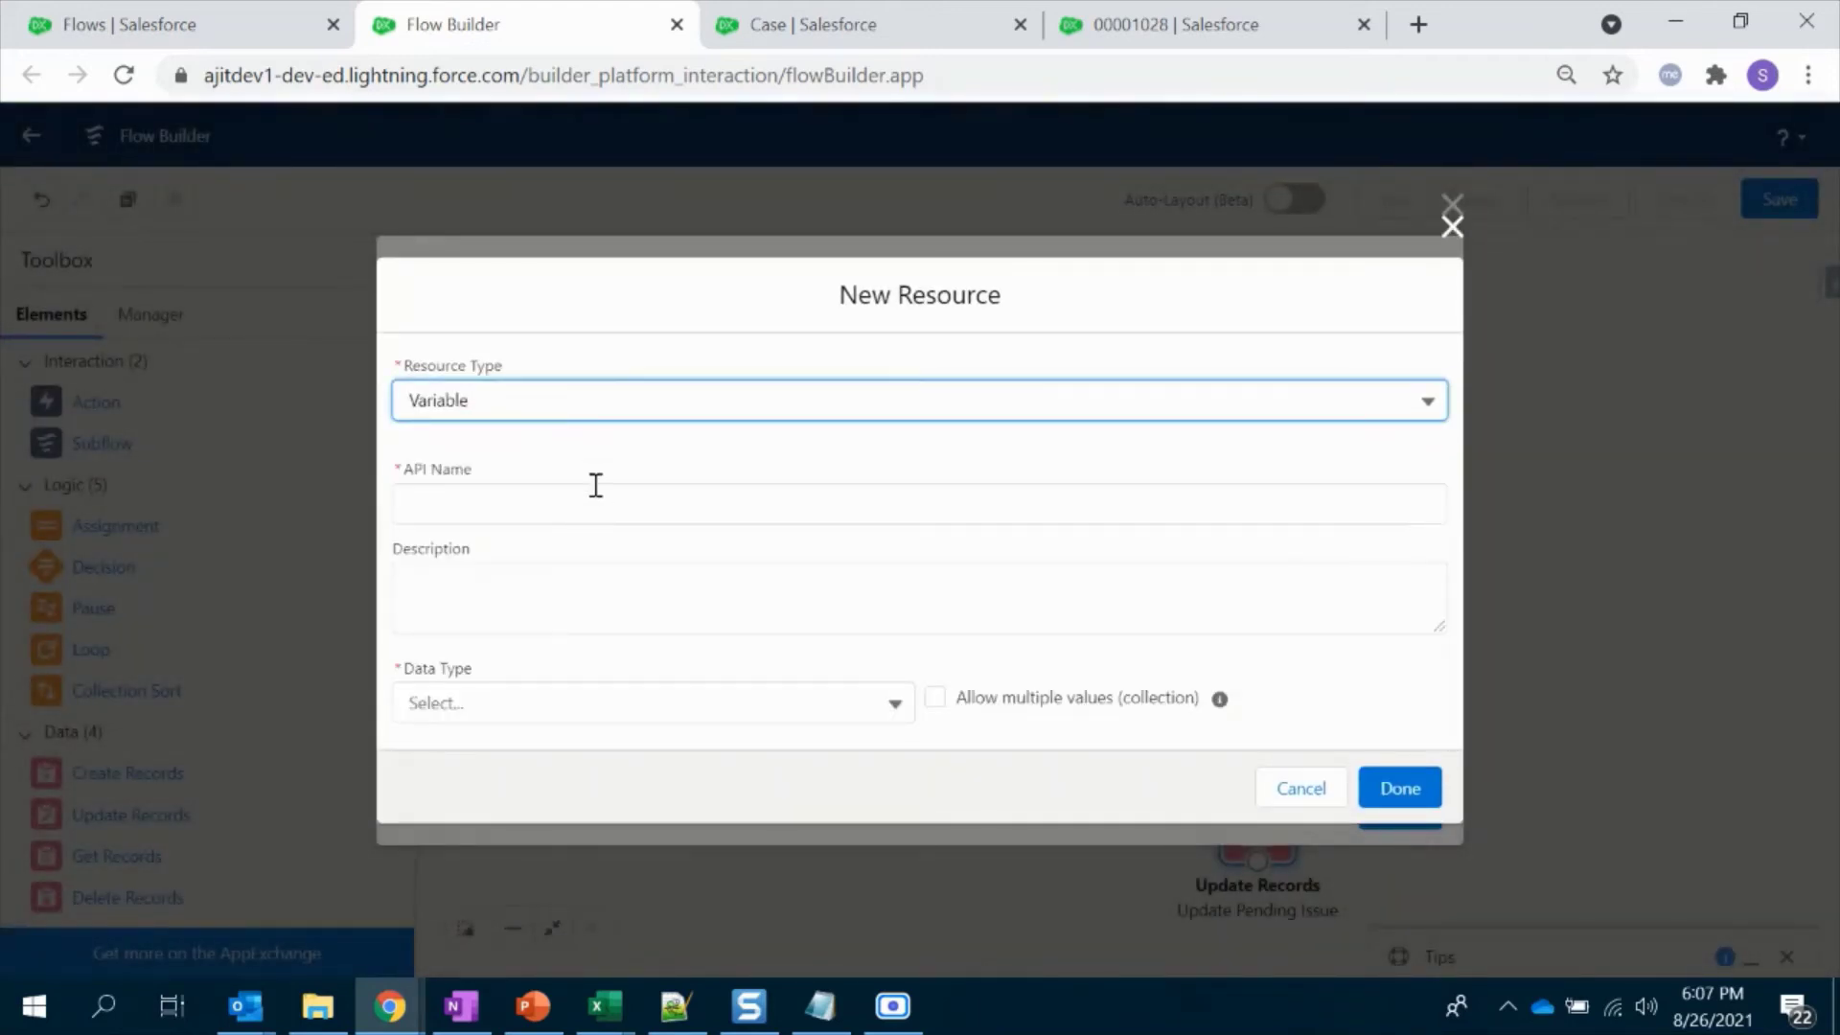
left_click(554, 508)
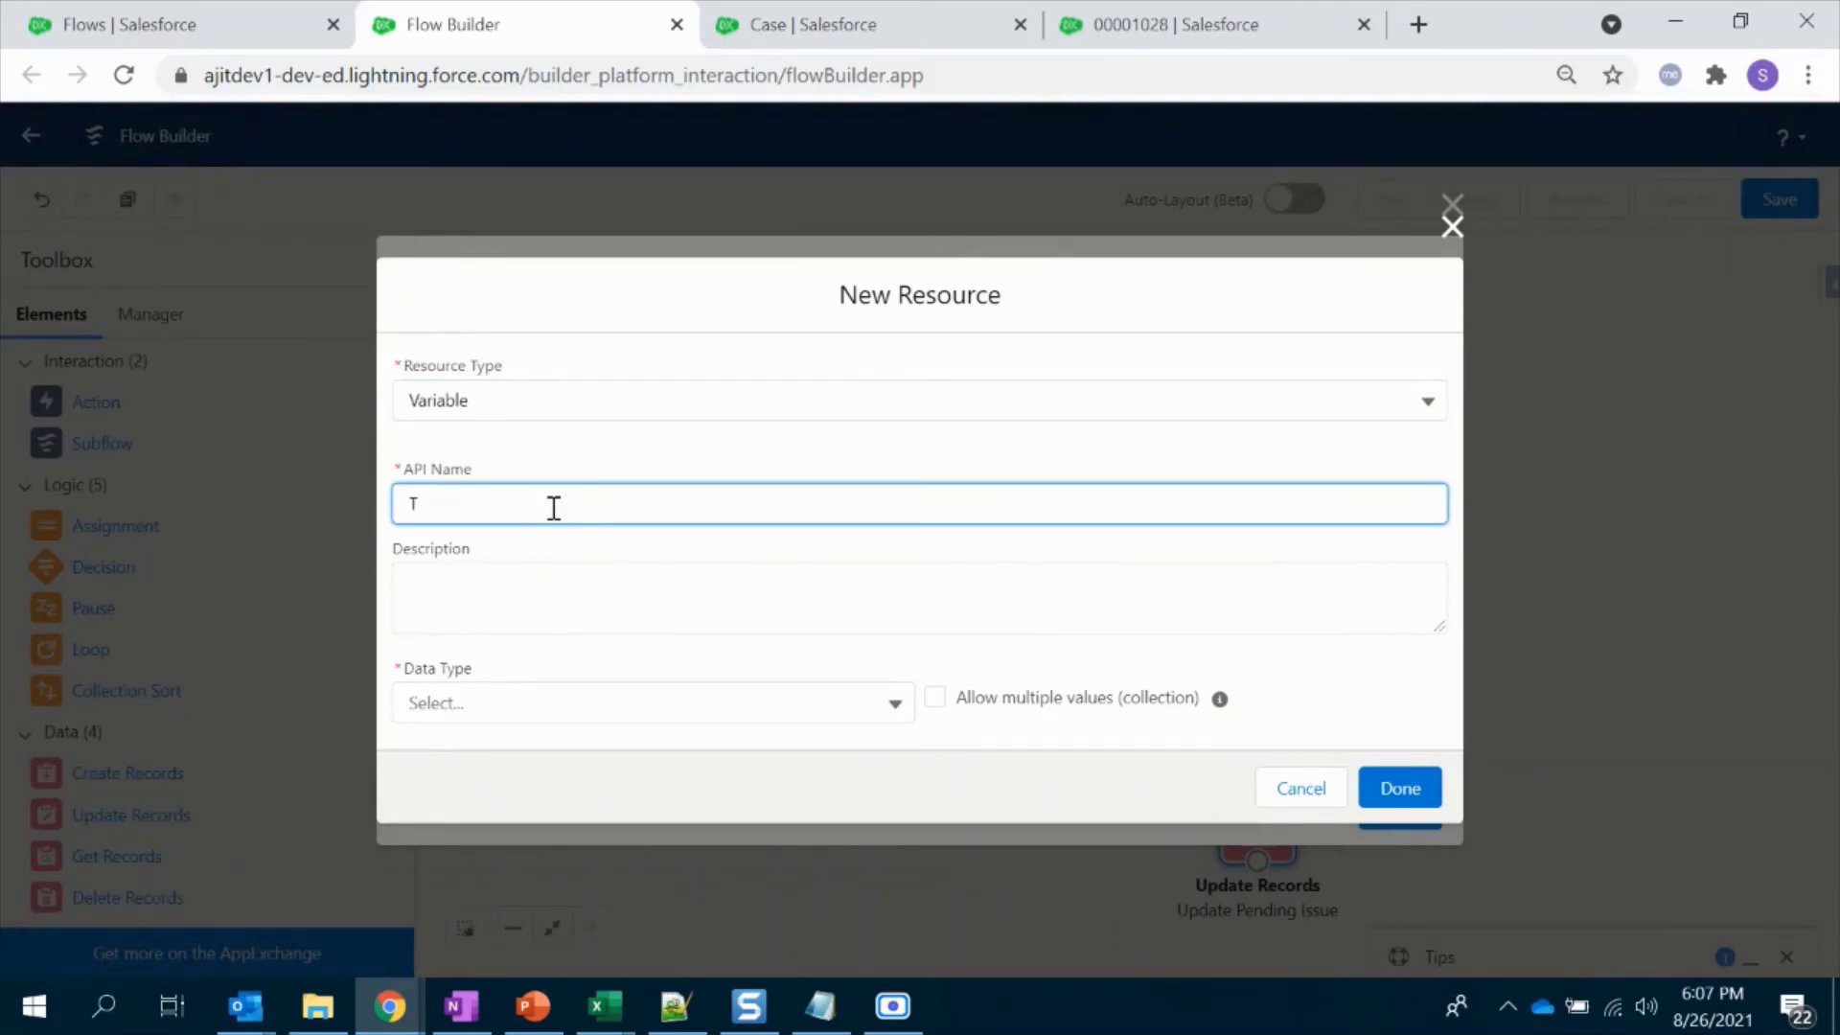
left_click(644, 586)
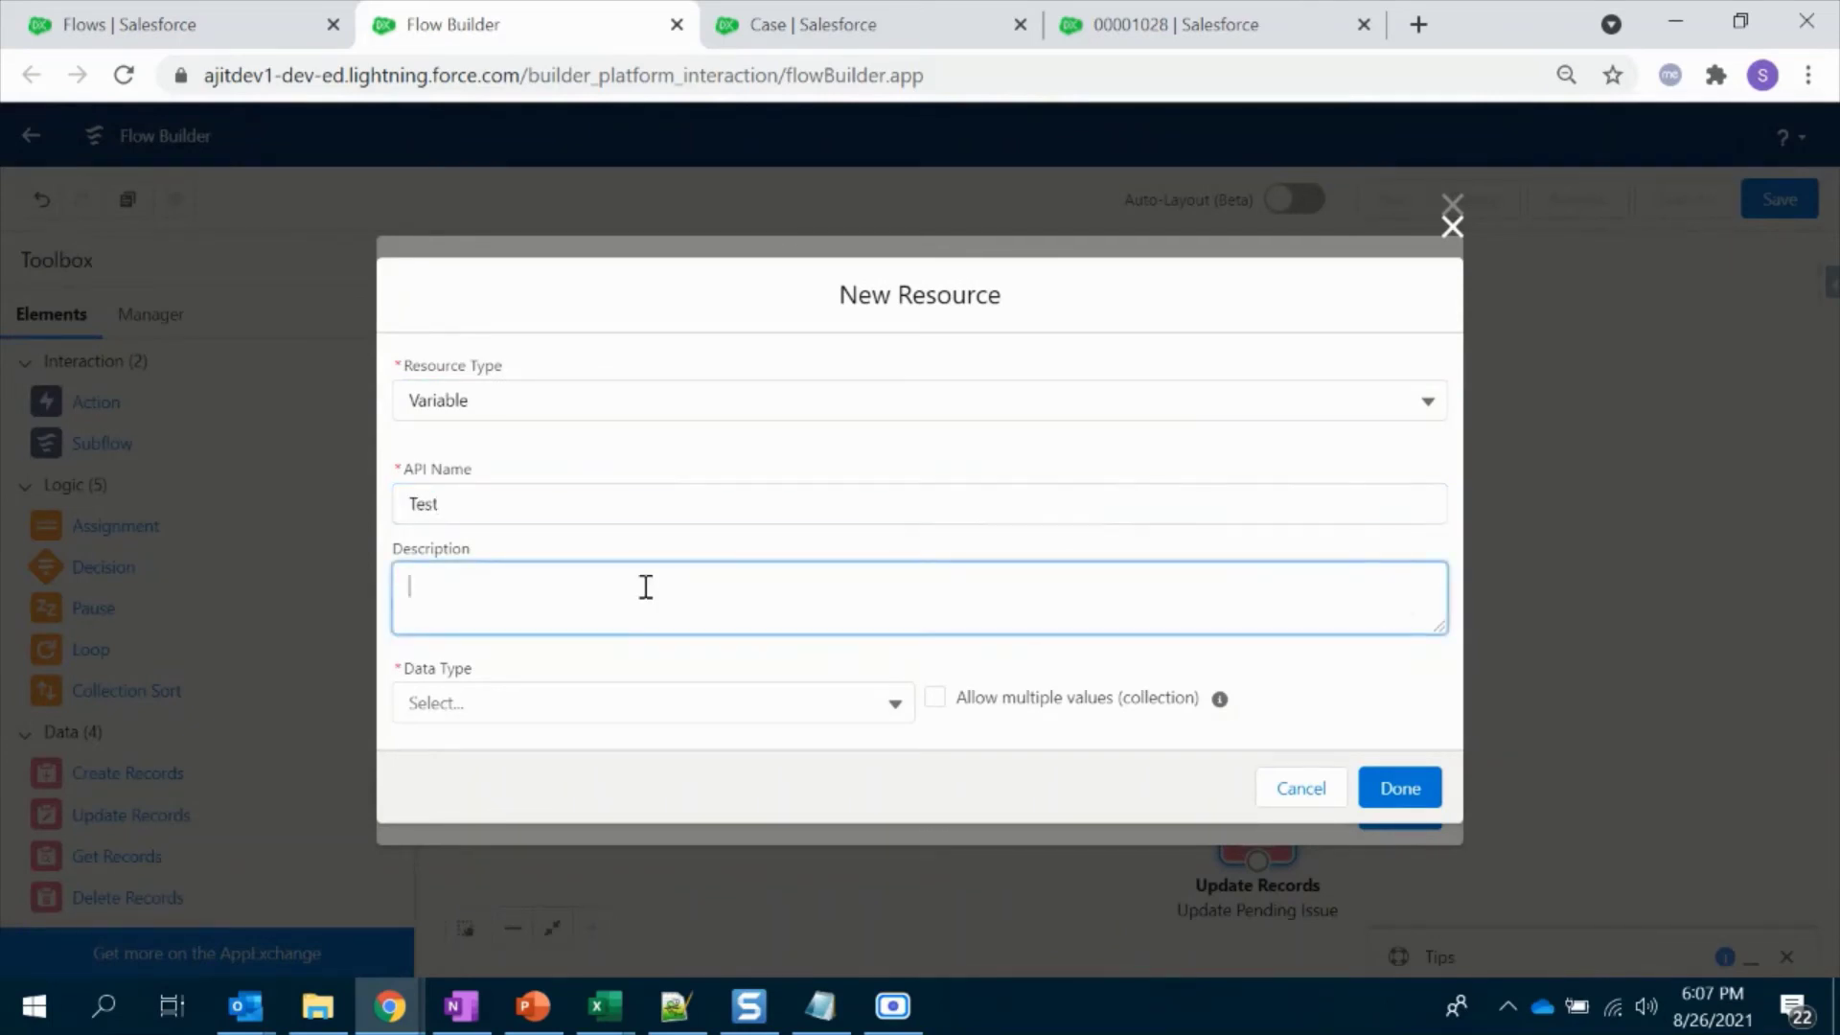
left_click(606, 709)
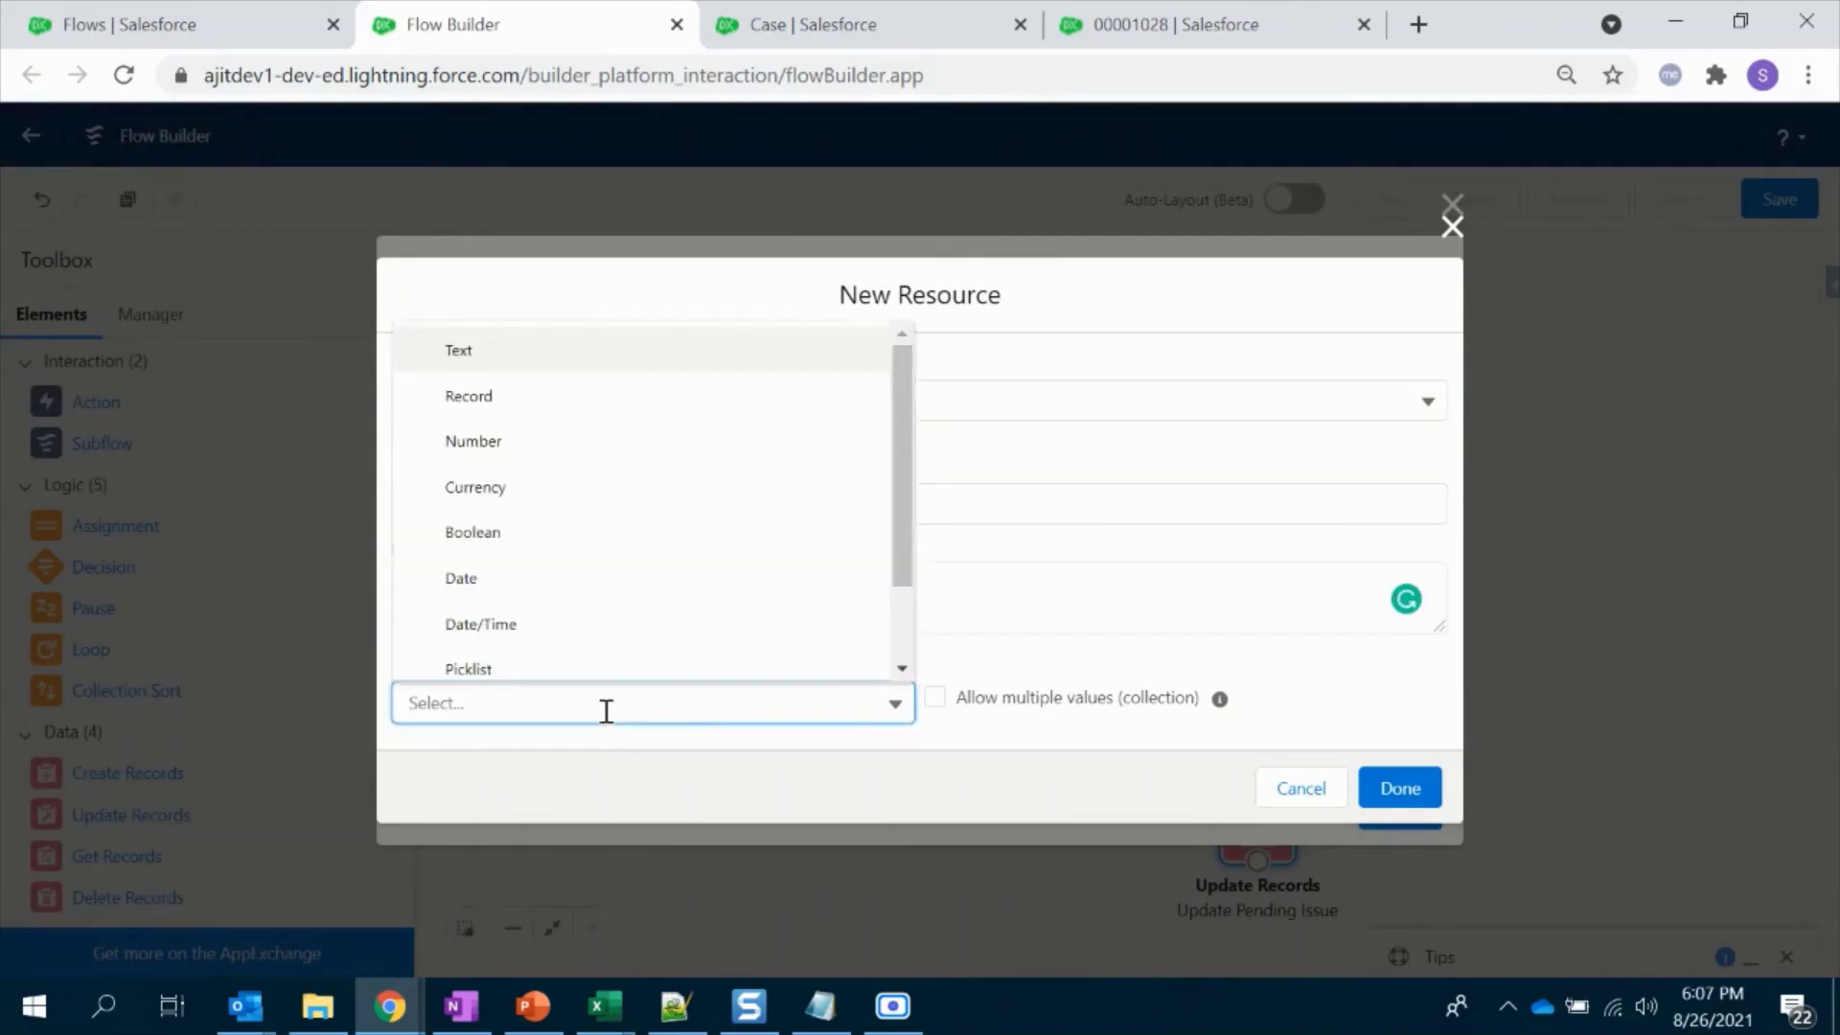
left_click(599, 352)
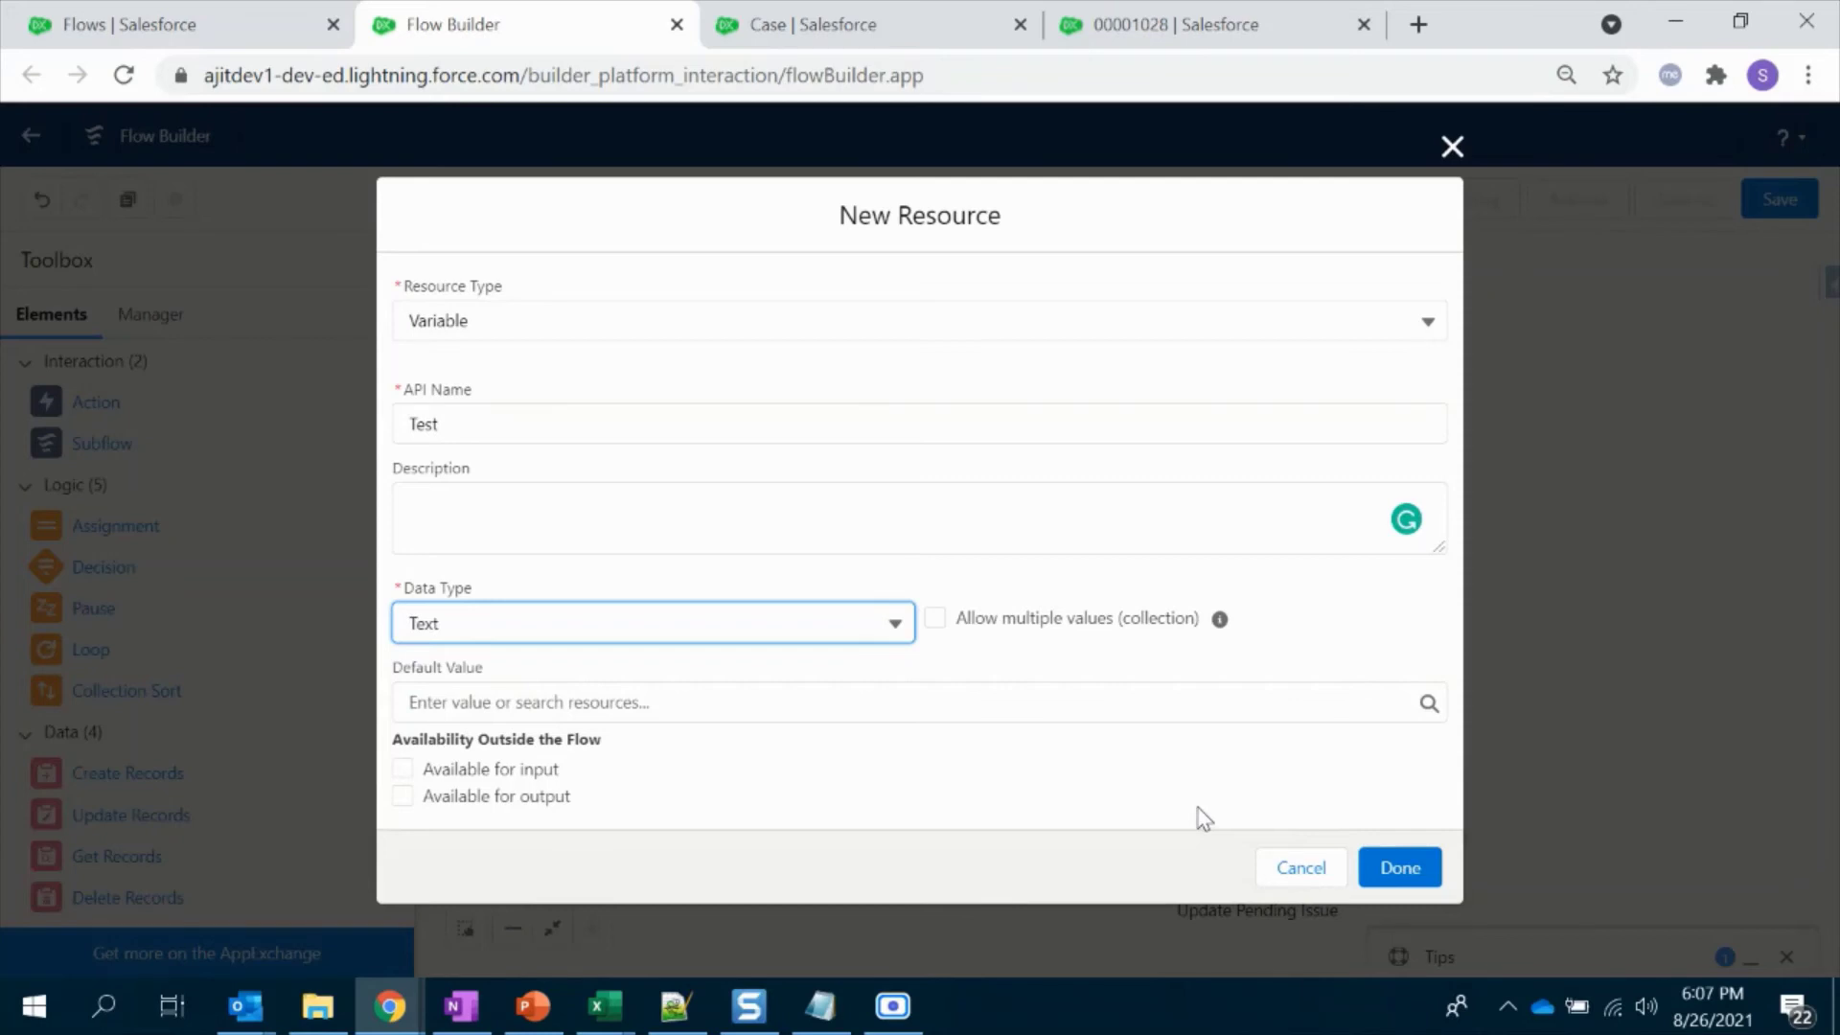
left_click(1397, 868)
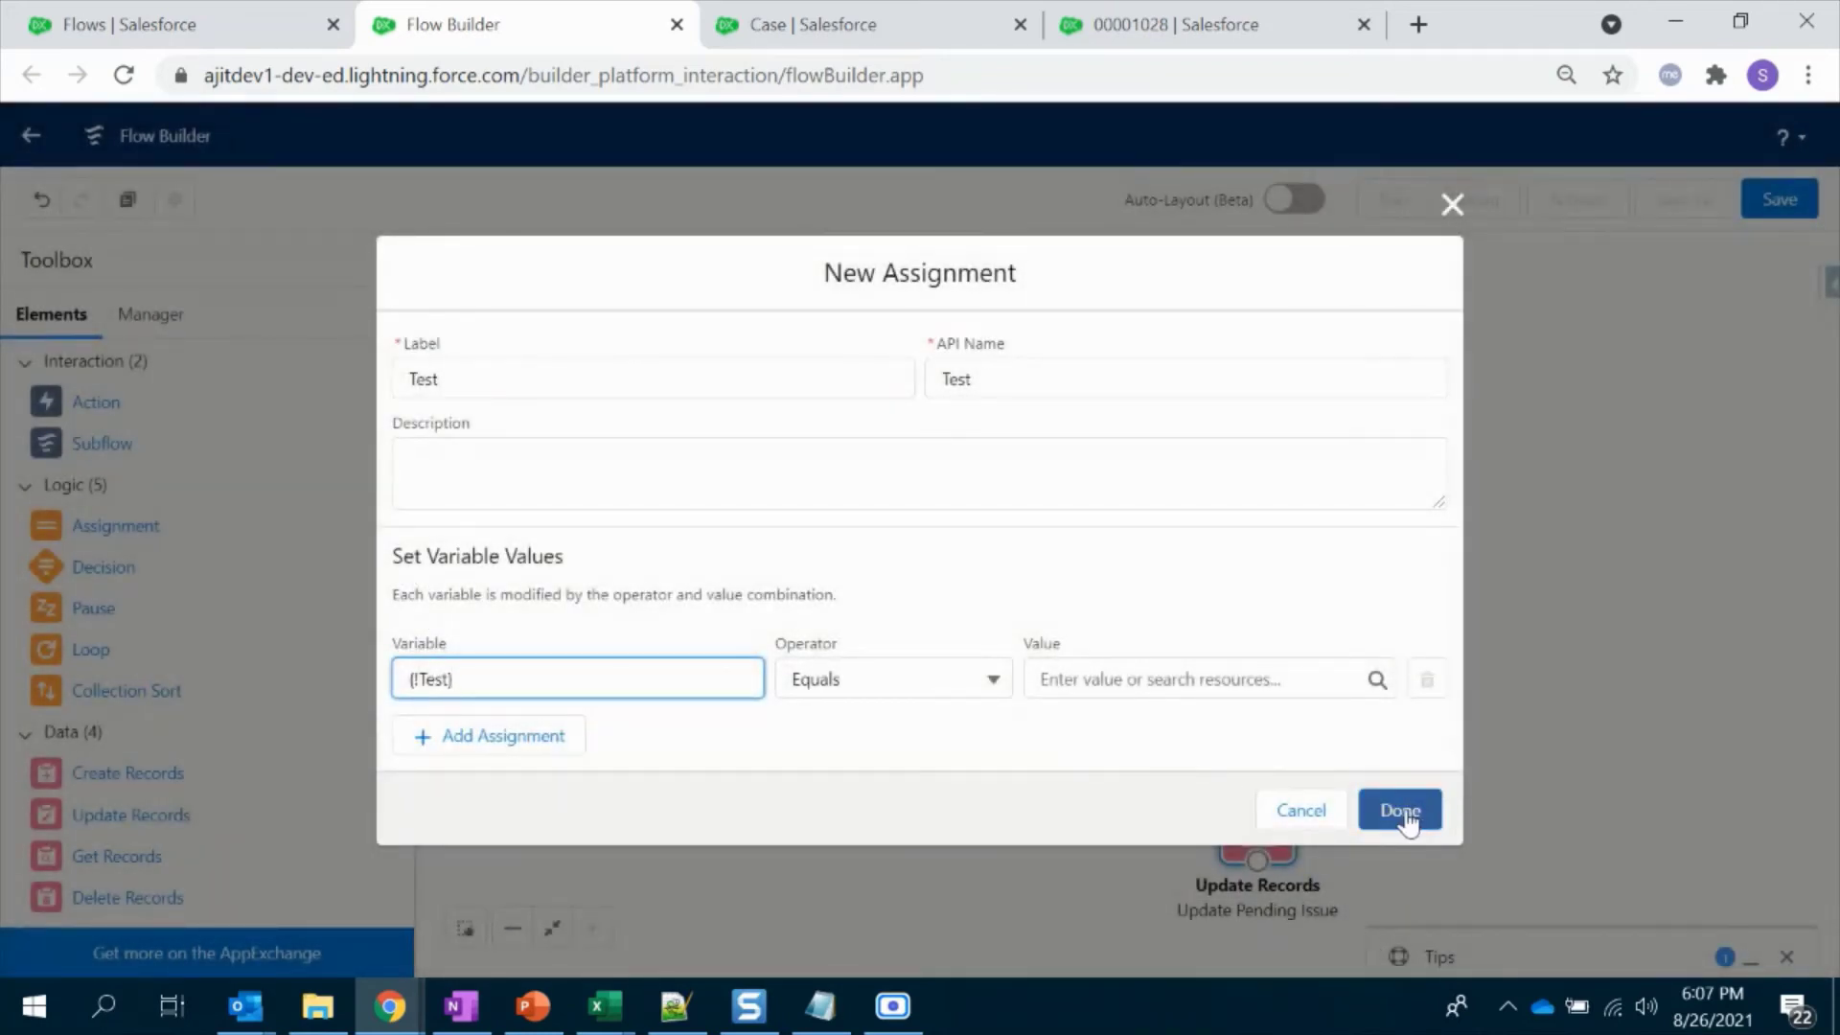
Step: Set the Test assignment's API name to Test1 and finish the element
left_click(1400, 812)
double_click(1098, 382)
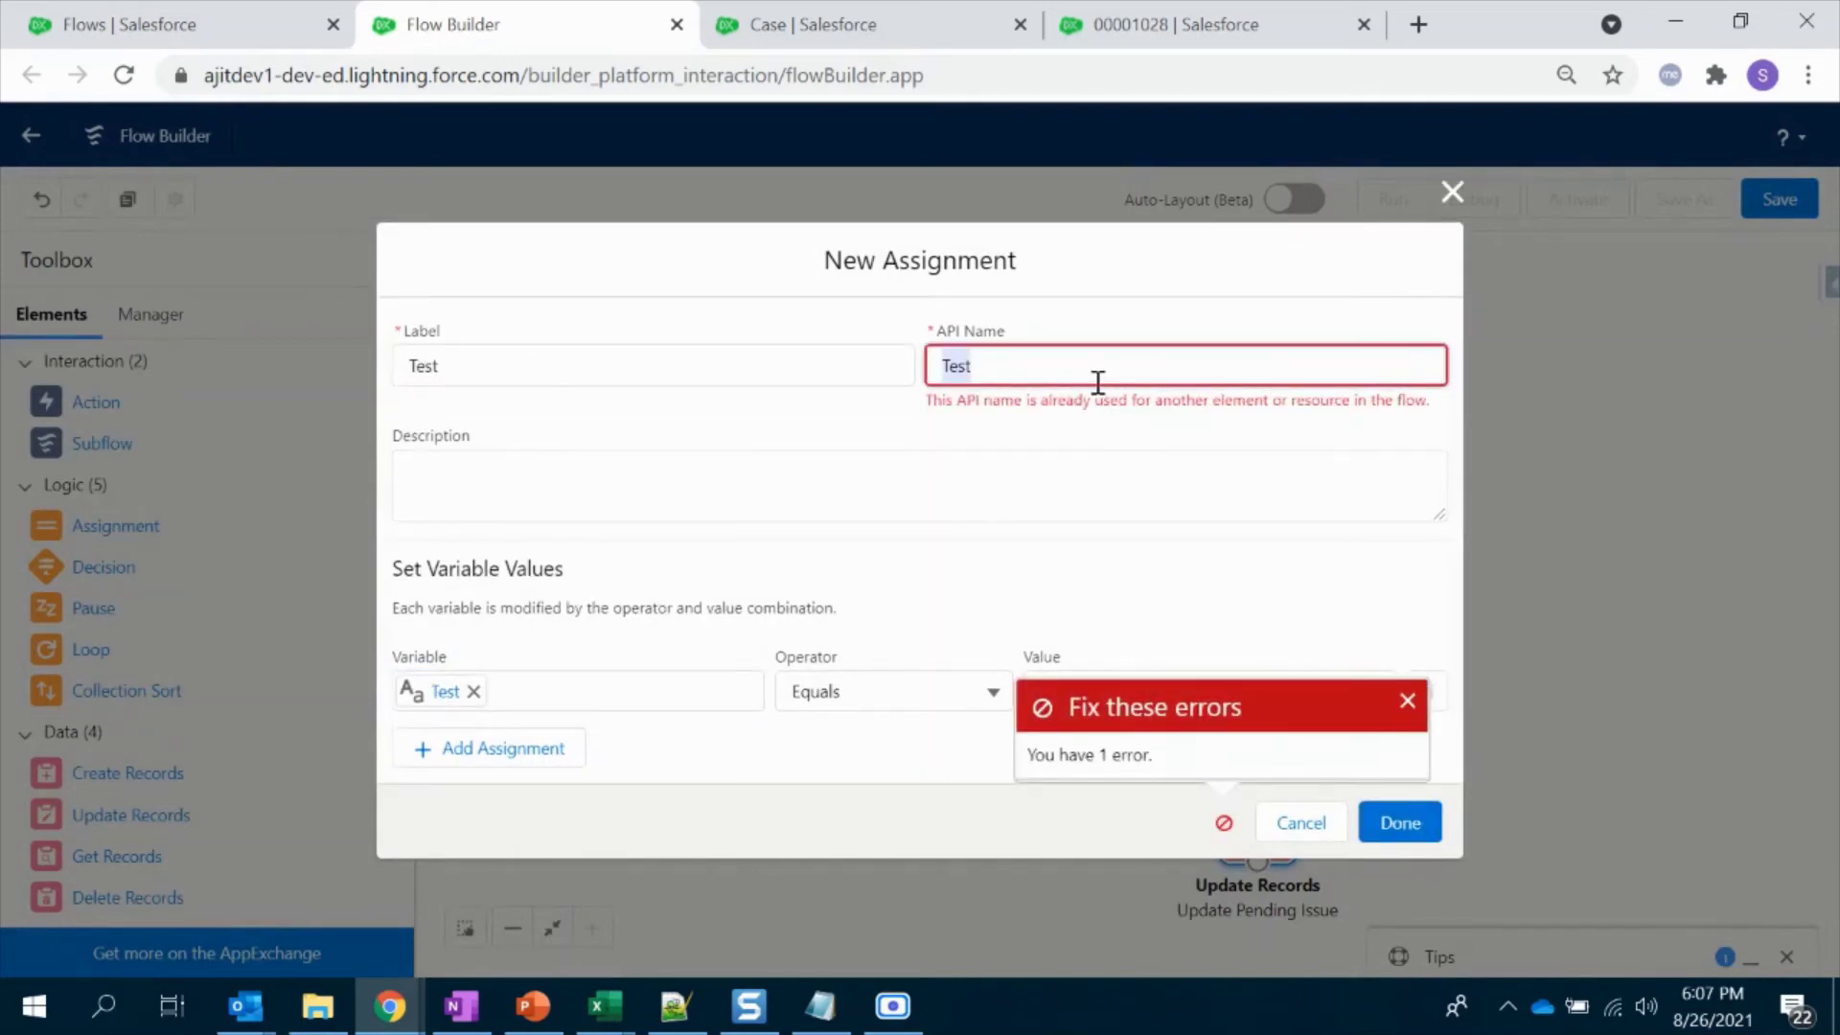
type("11")
left_click(1398, 821)
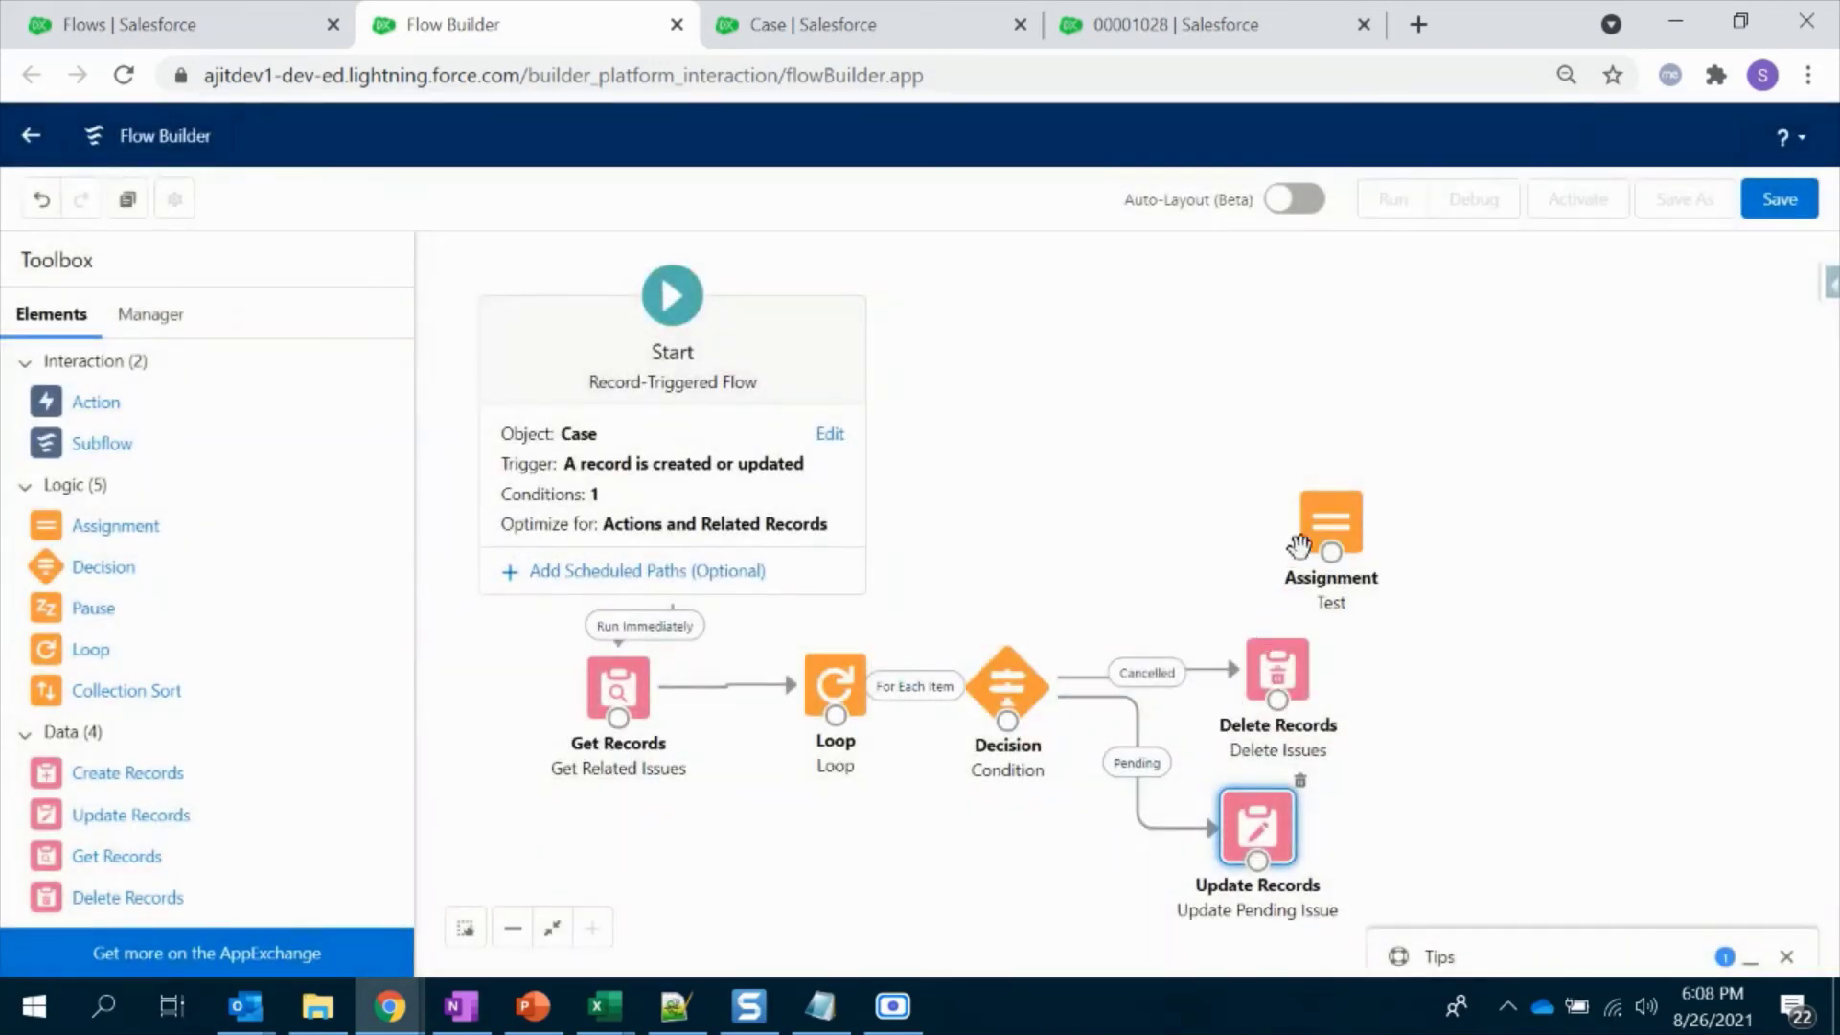
Step: Connect Delete Issues and Update Pending Issue to the Test assignment, and connect that assignment back to the Loop
left_click_drag(1335, 538, 1336, 509)
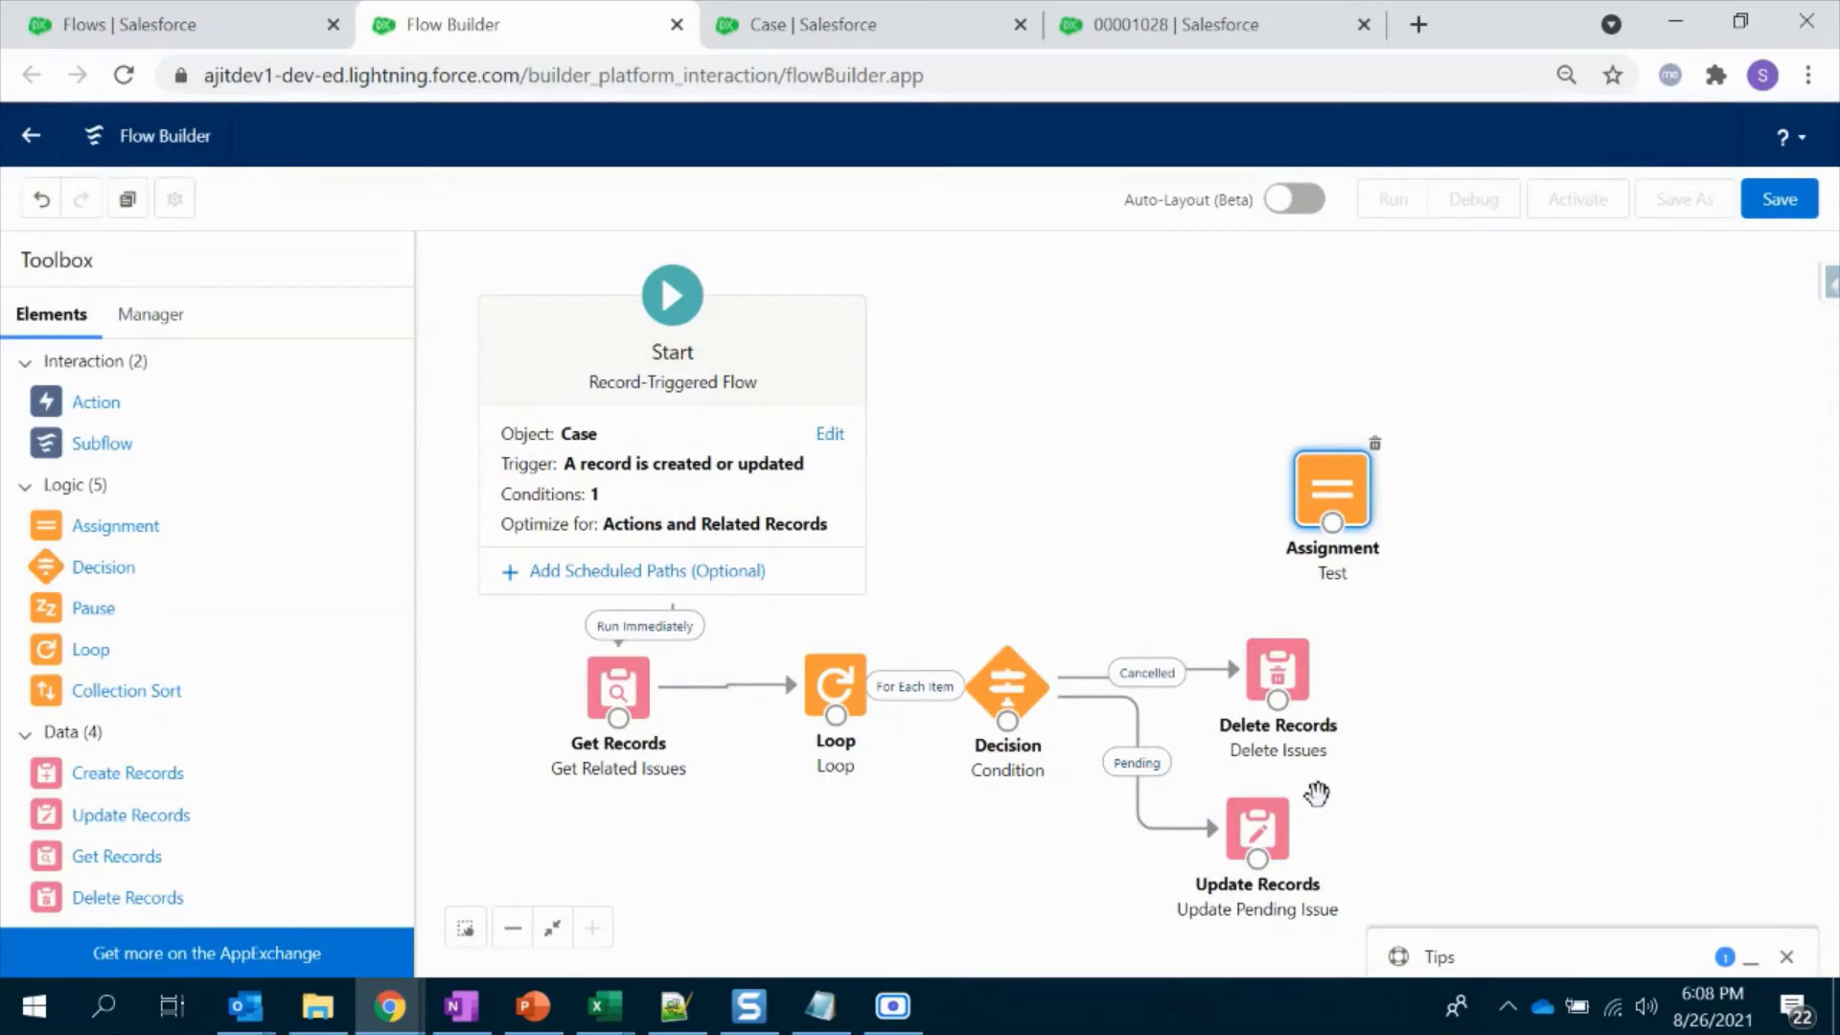
left_click_drag(1339, 486, 1458, 498)
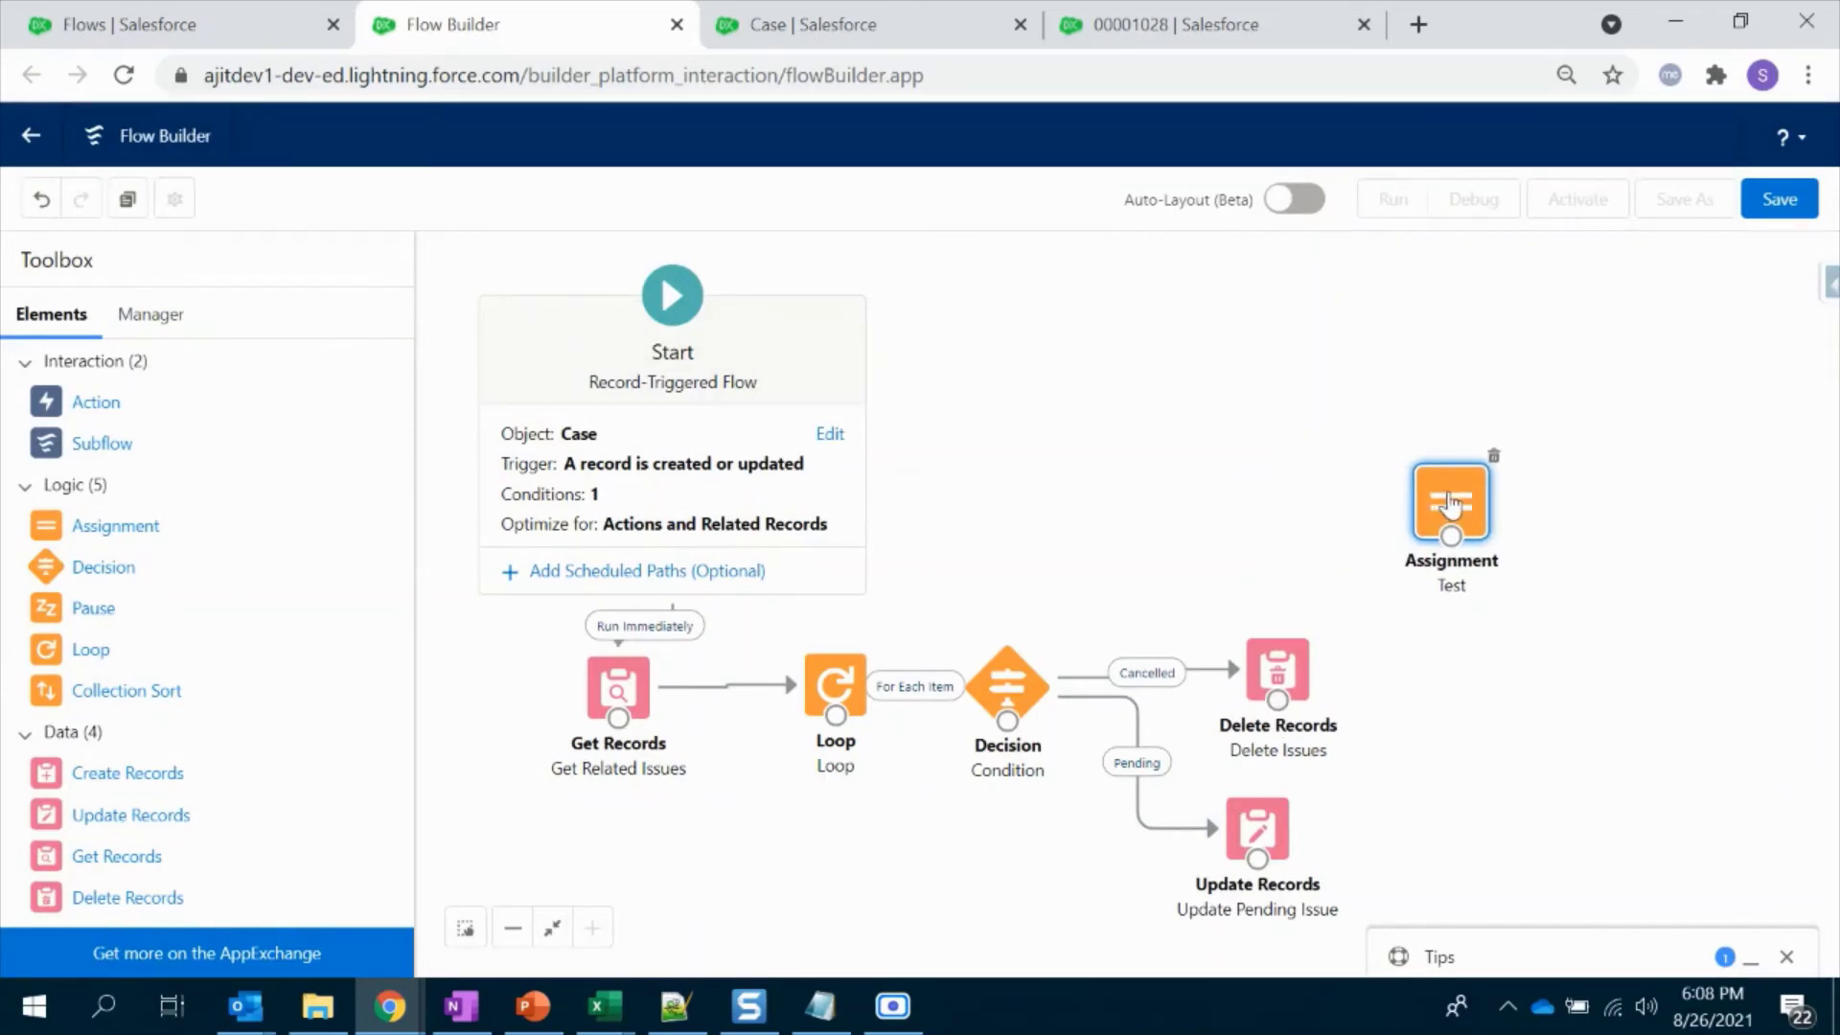
mouse_move(1278, 700)
left_mouse_down()
mouse_move(1445, 579)
mouse_move(1448, 517)
left_mouse_up()
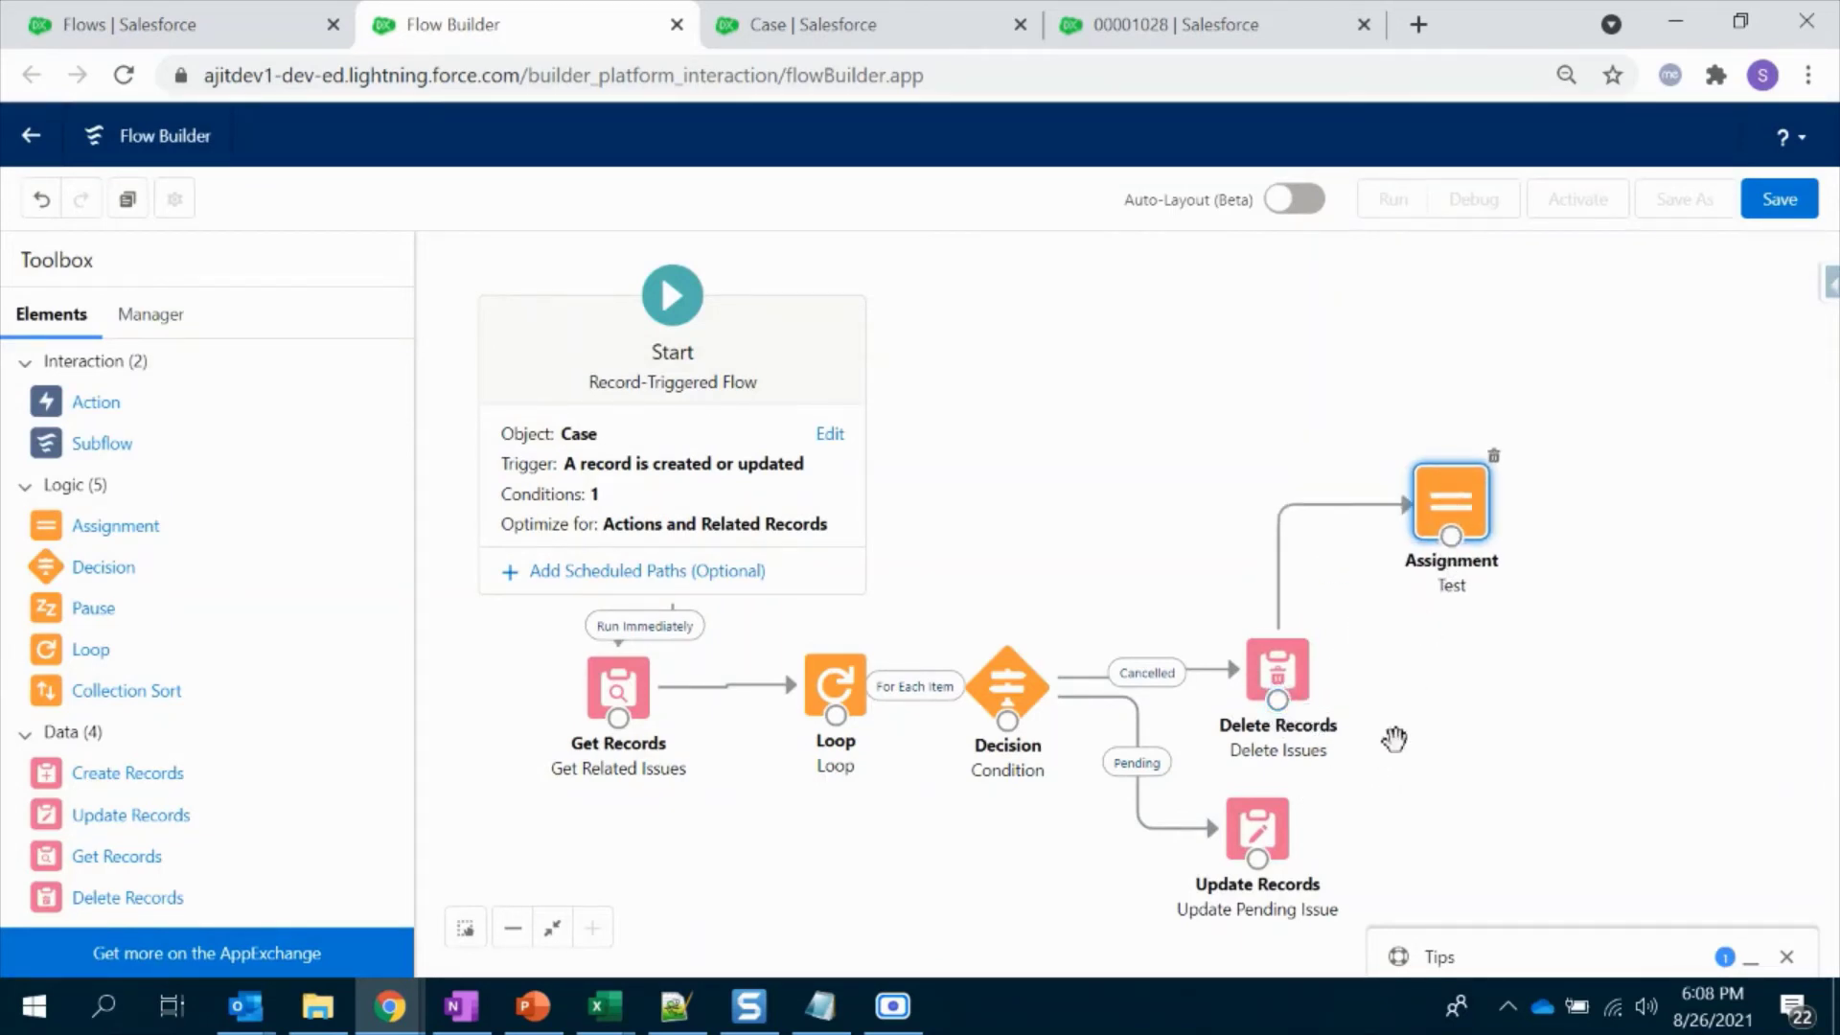
left_click_drag(1257, 858, 850, 636)
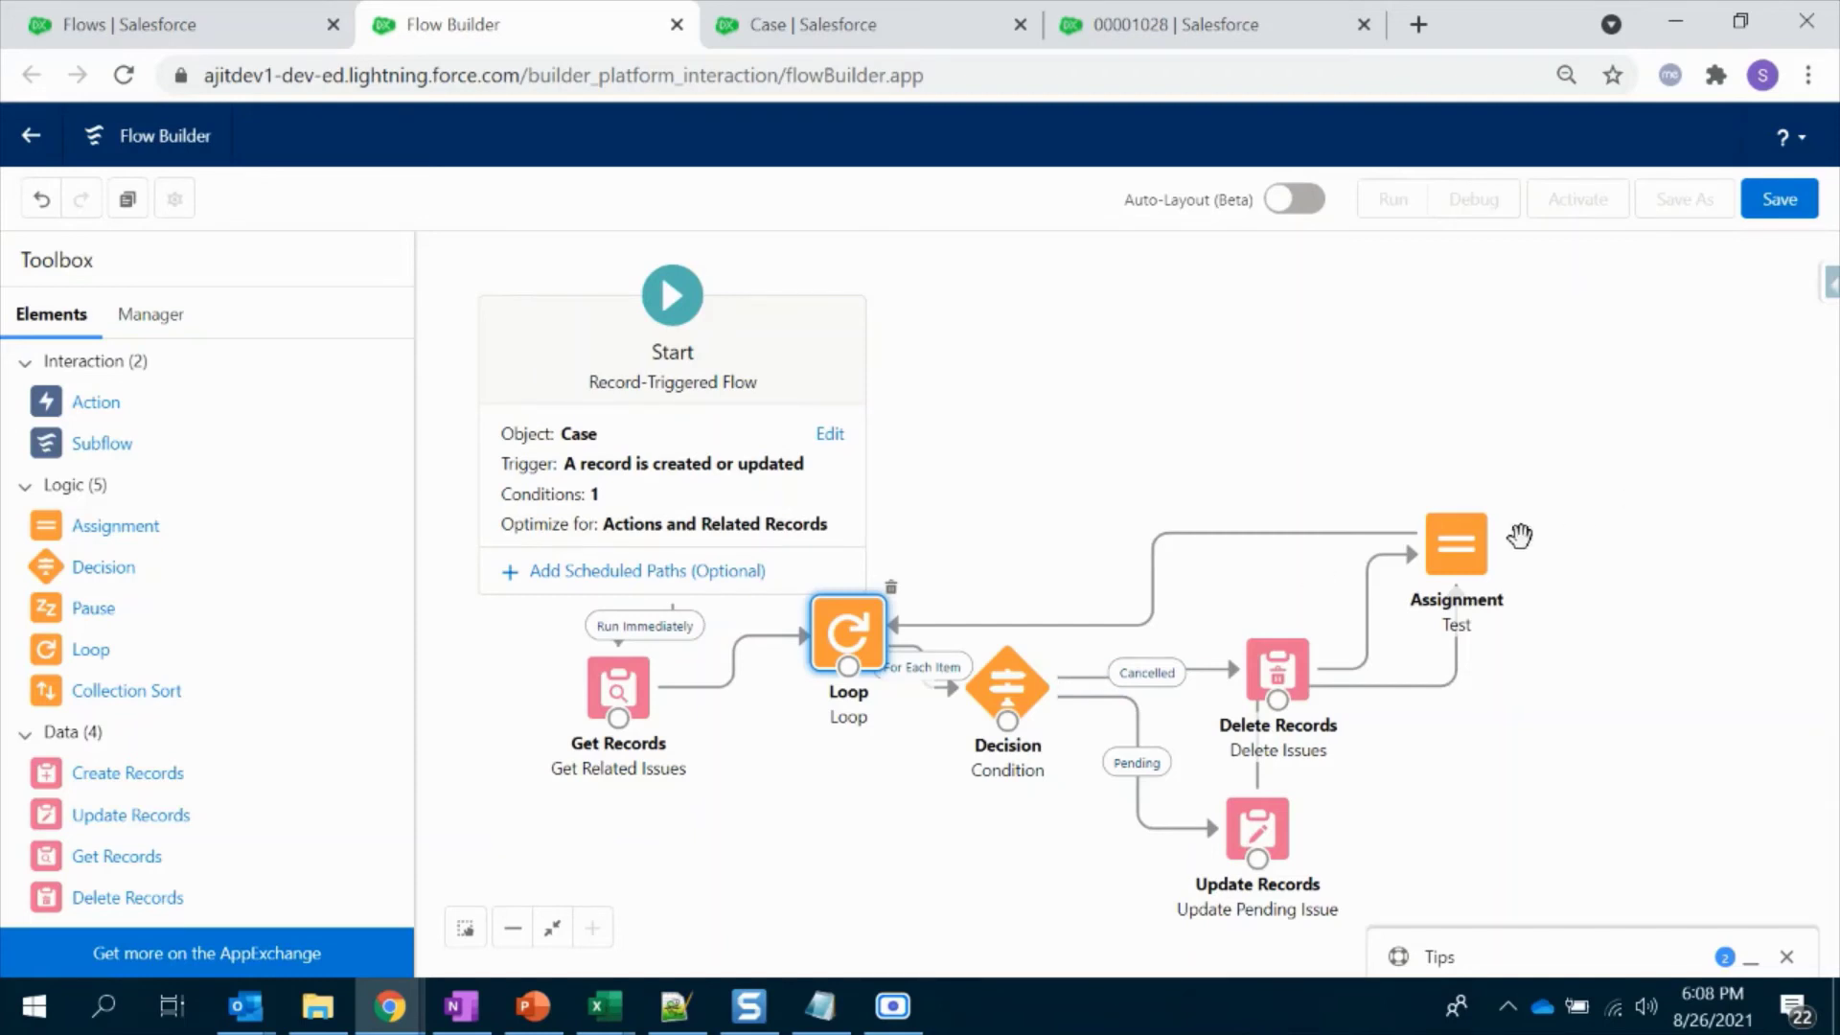
Step: Duplicate the Test assignment and place the copy in the empty canvas area beside the Start element
left_click(1456, 544)
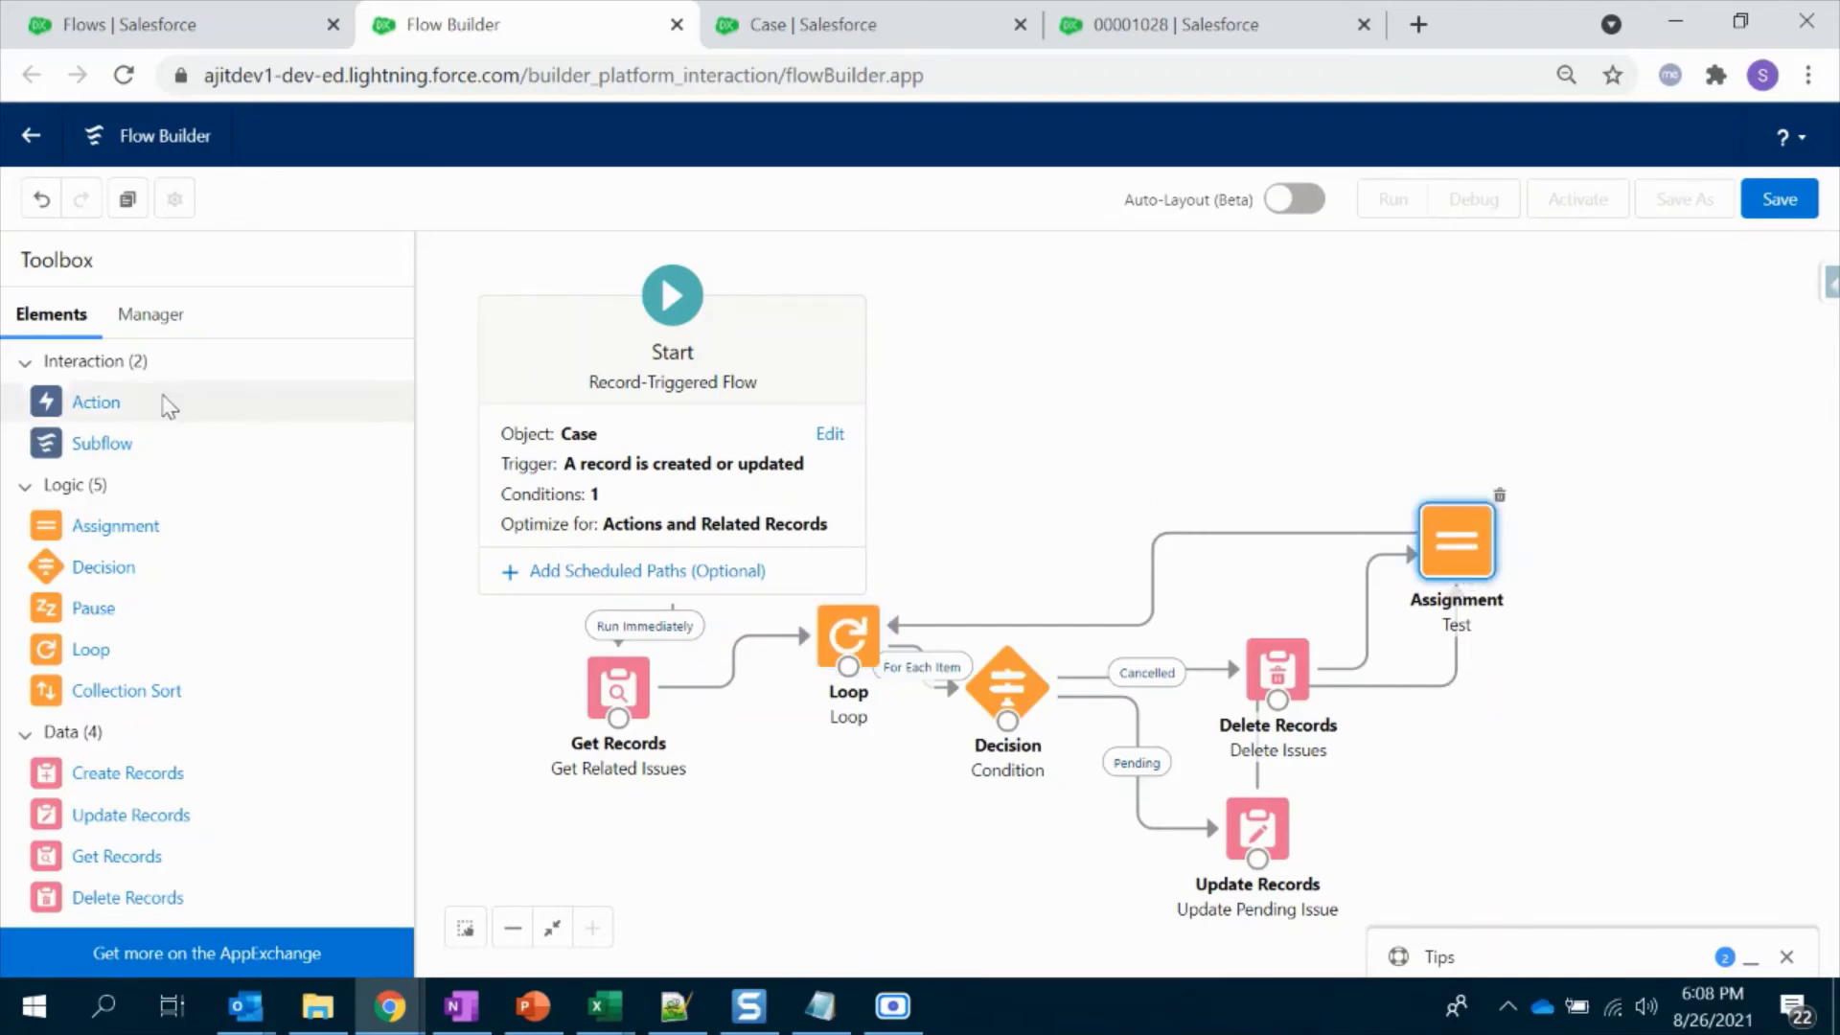
left_click(128, 200)
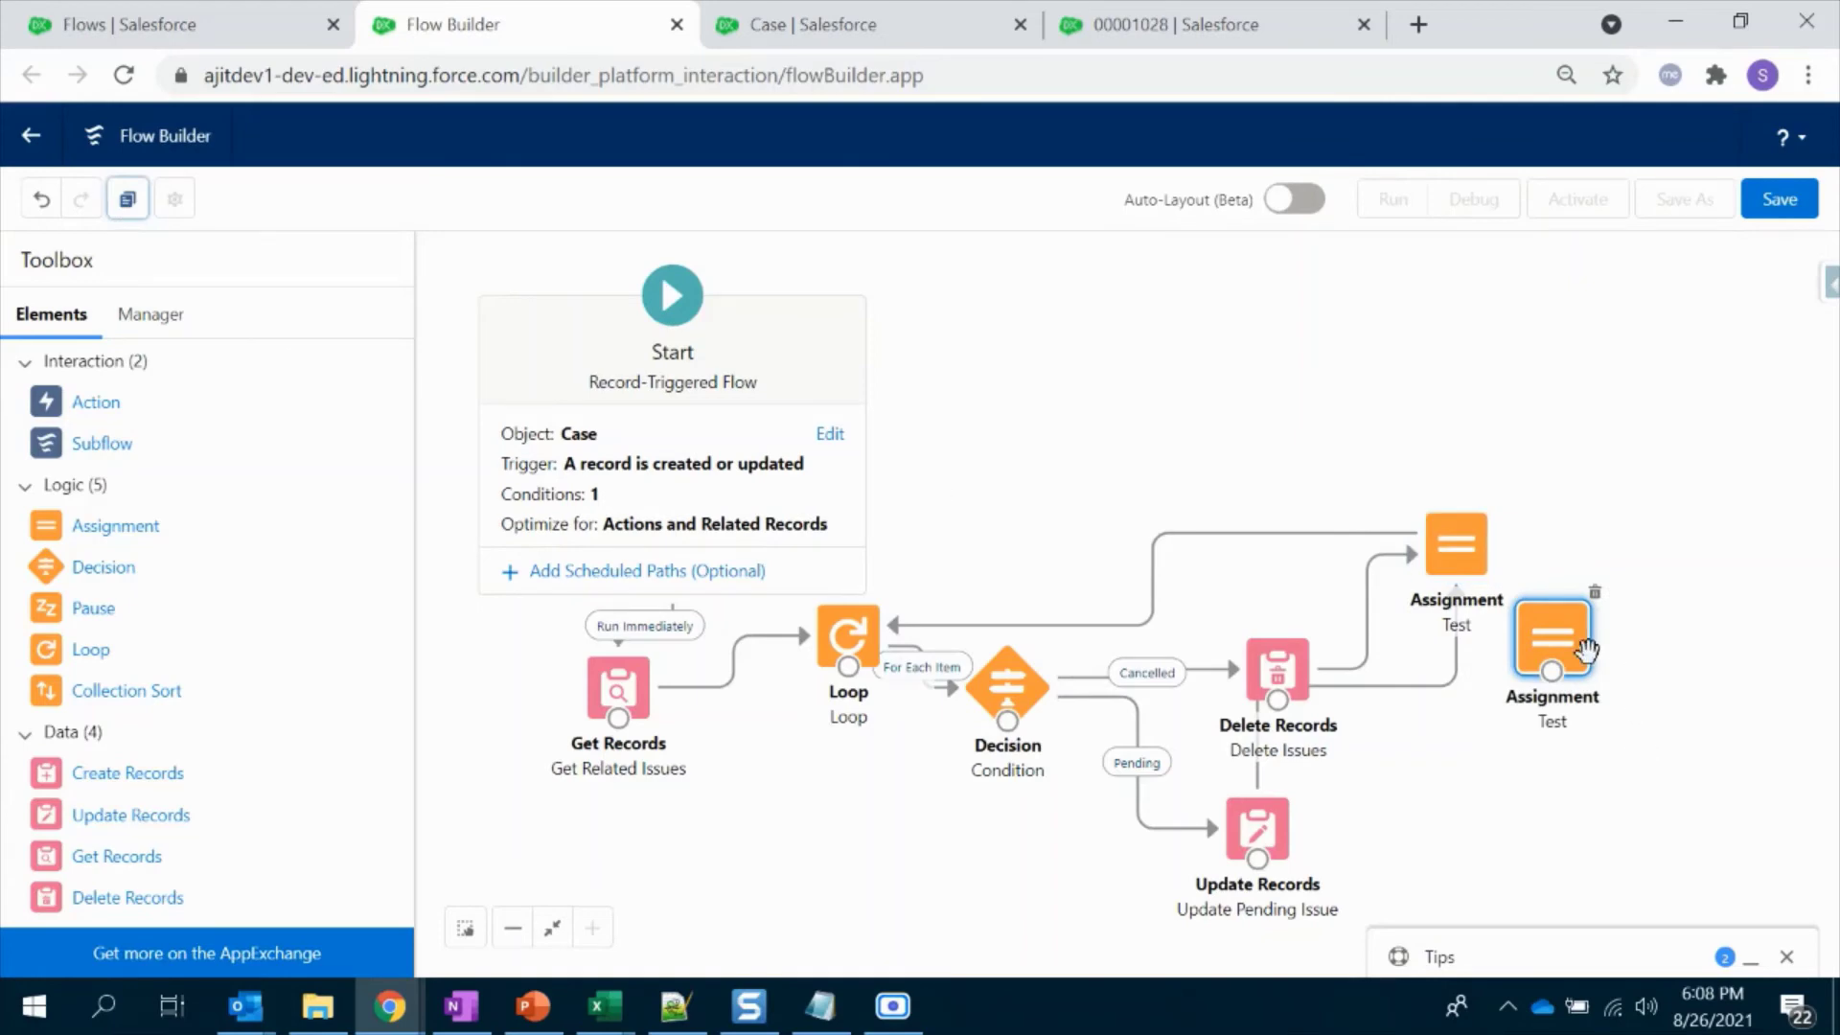
left_click_drag(1562, 644, 1081, 337)
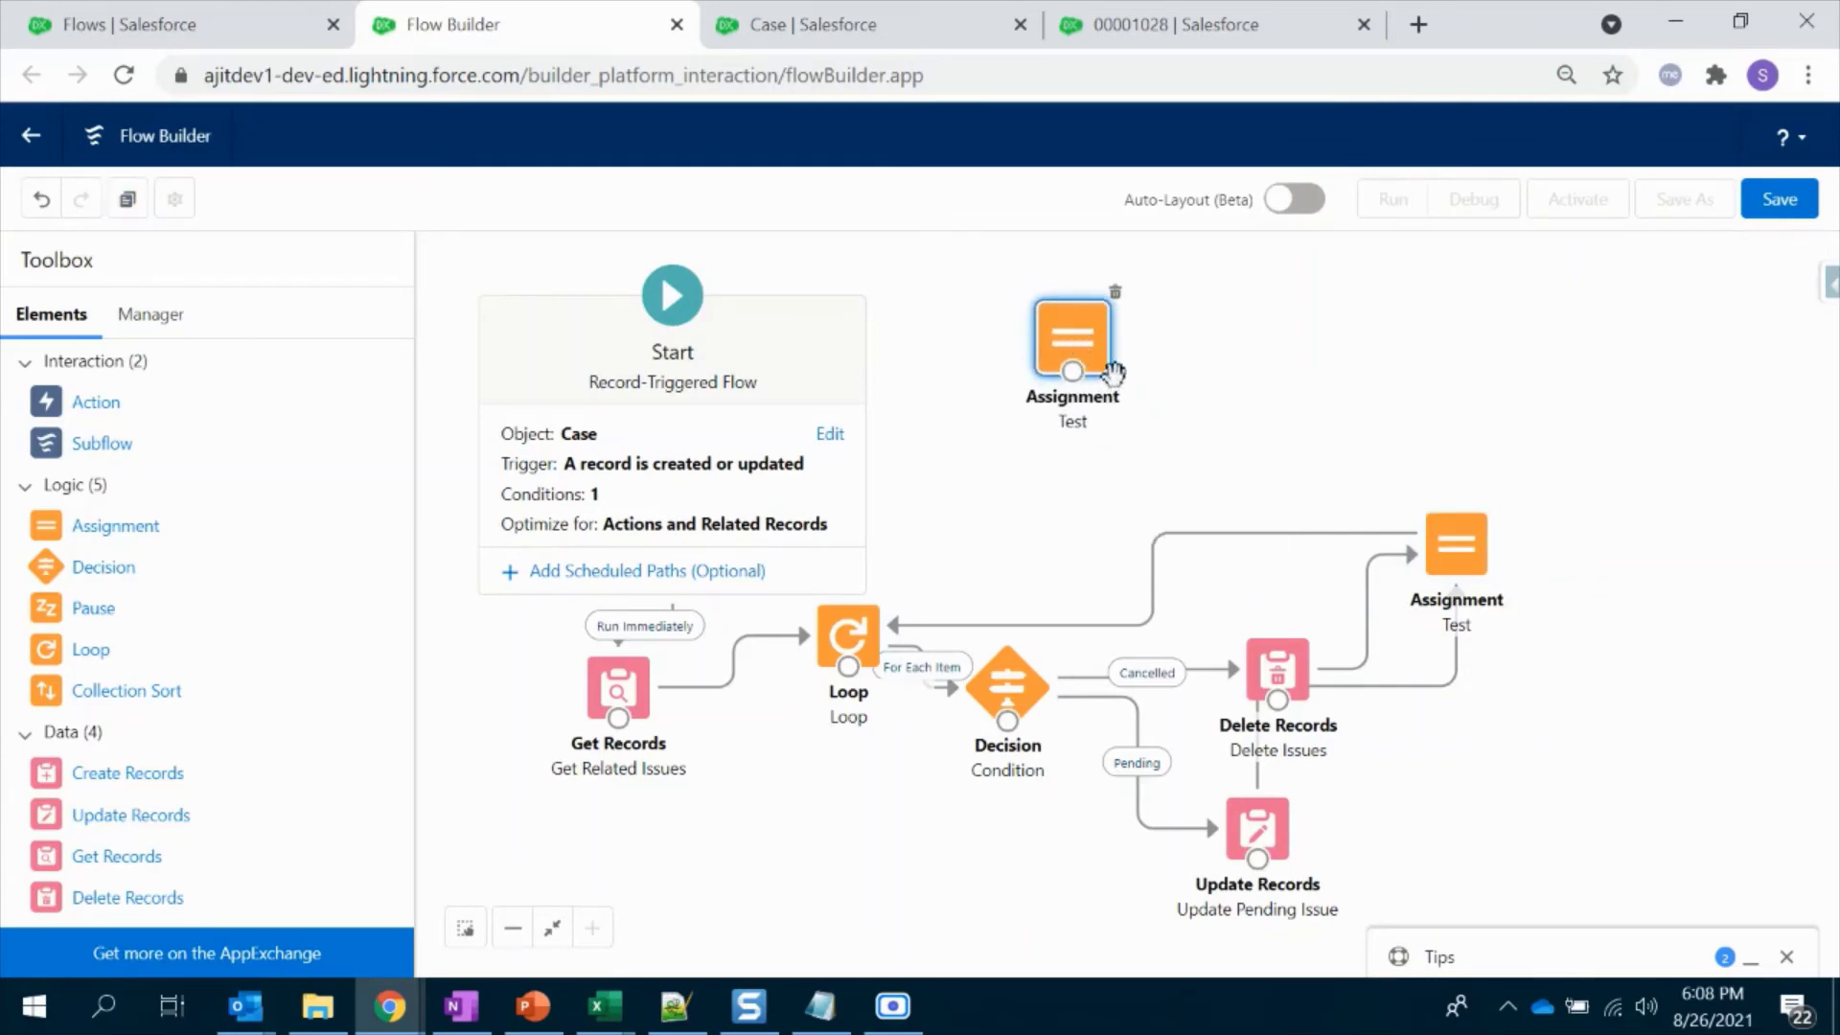
Step: Relabel the duplicated Test assignment as End of Flow and give it the API name End_of_Flow
double_click(1074, 335)
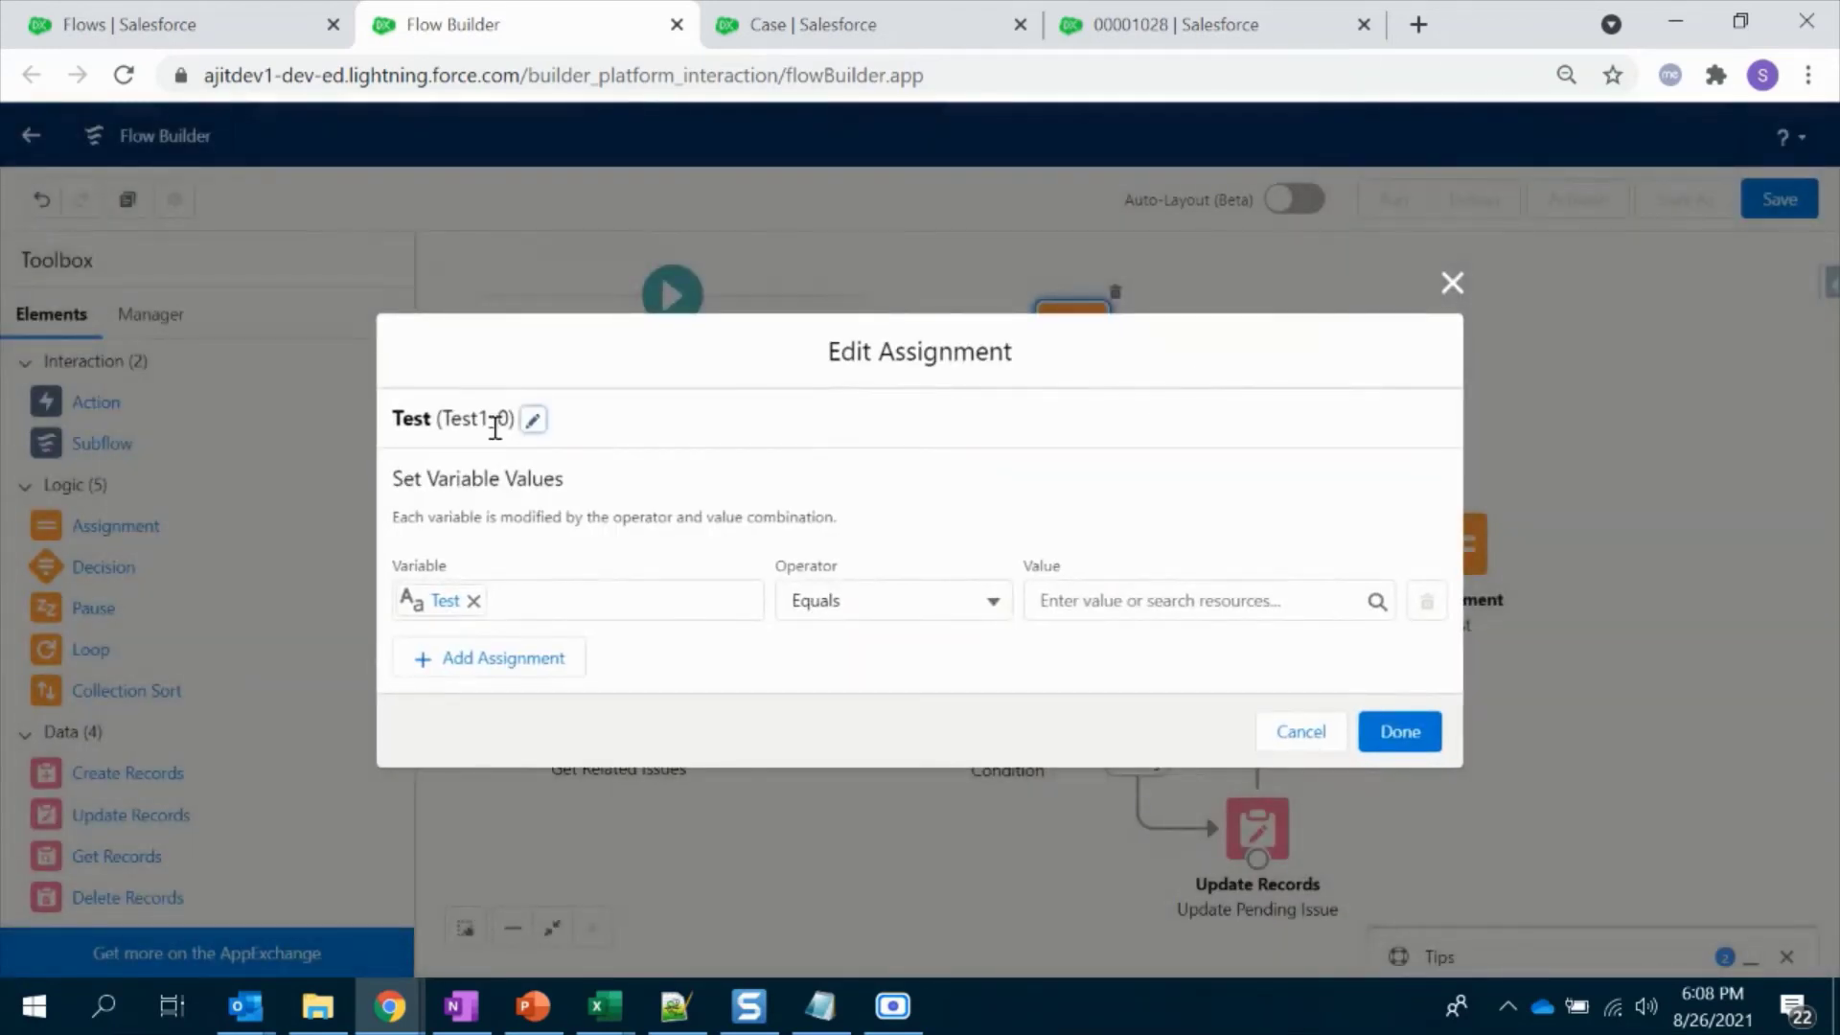
left_click(532, 422)
left_click(442, 375)
double_click(442, 376)
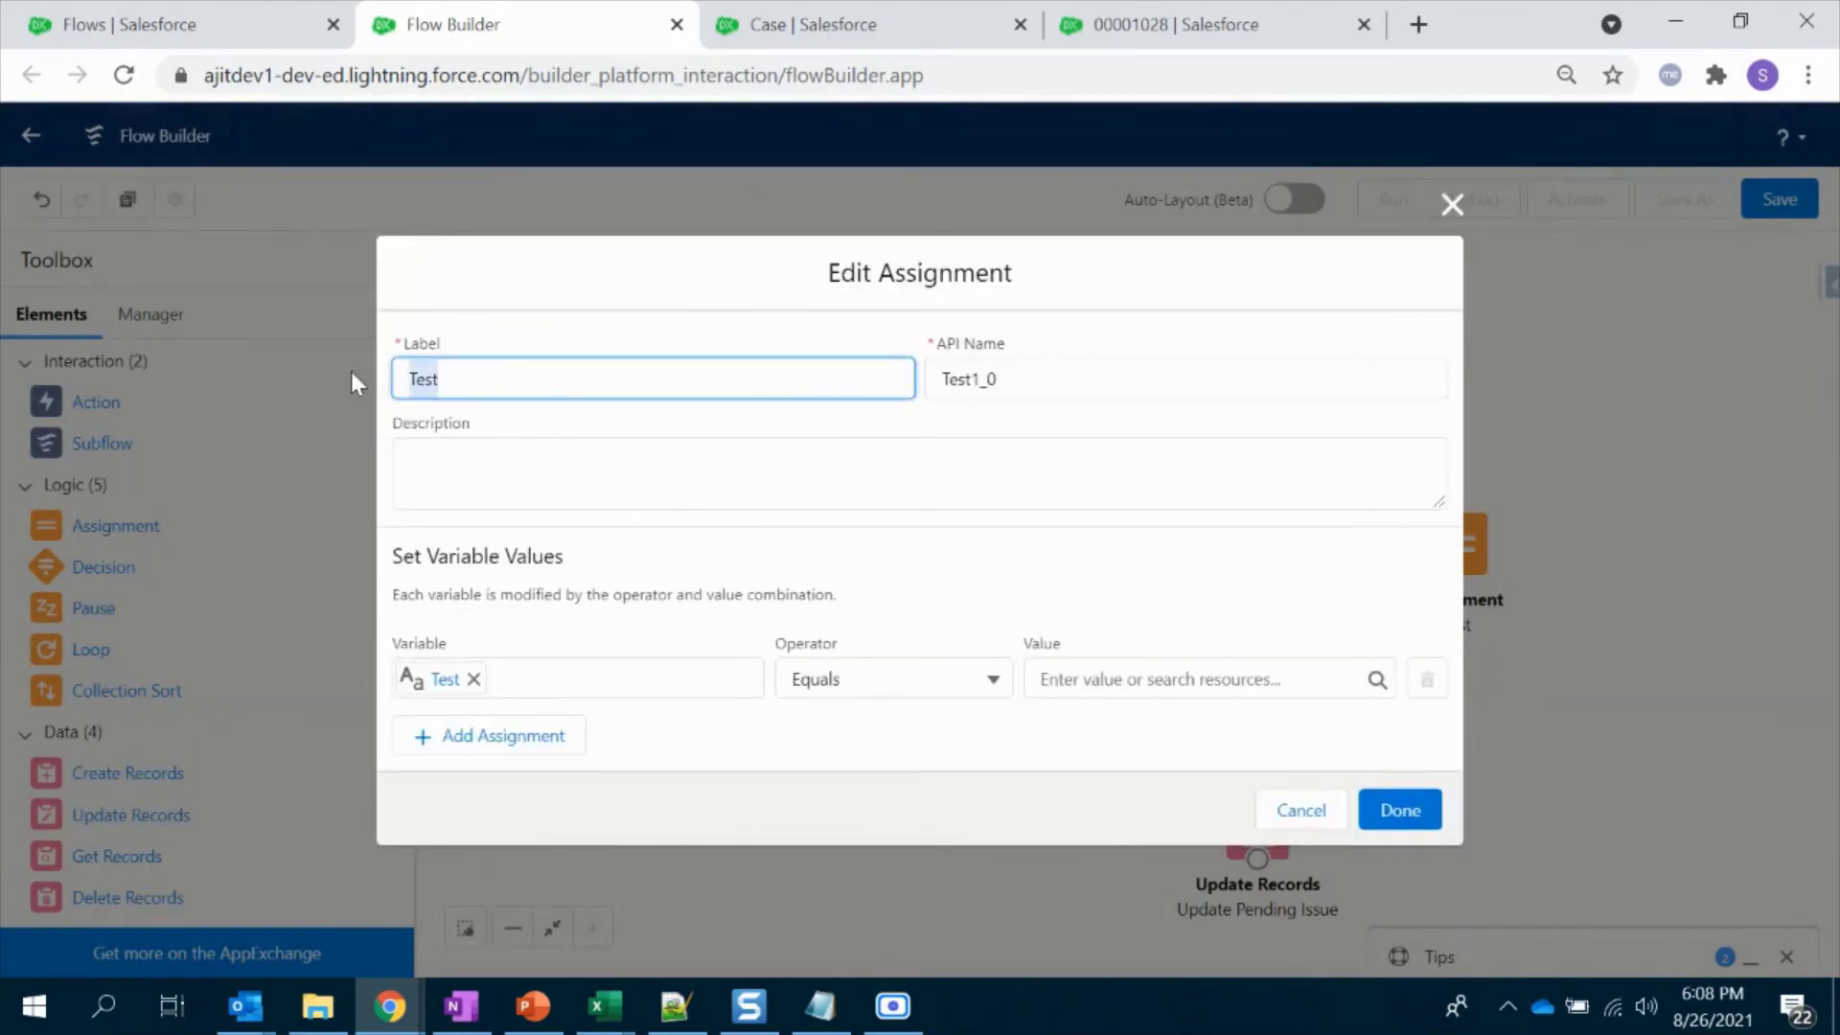
type("End of Flow")
left_click_drag(1074, 385, 879, 370)
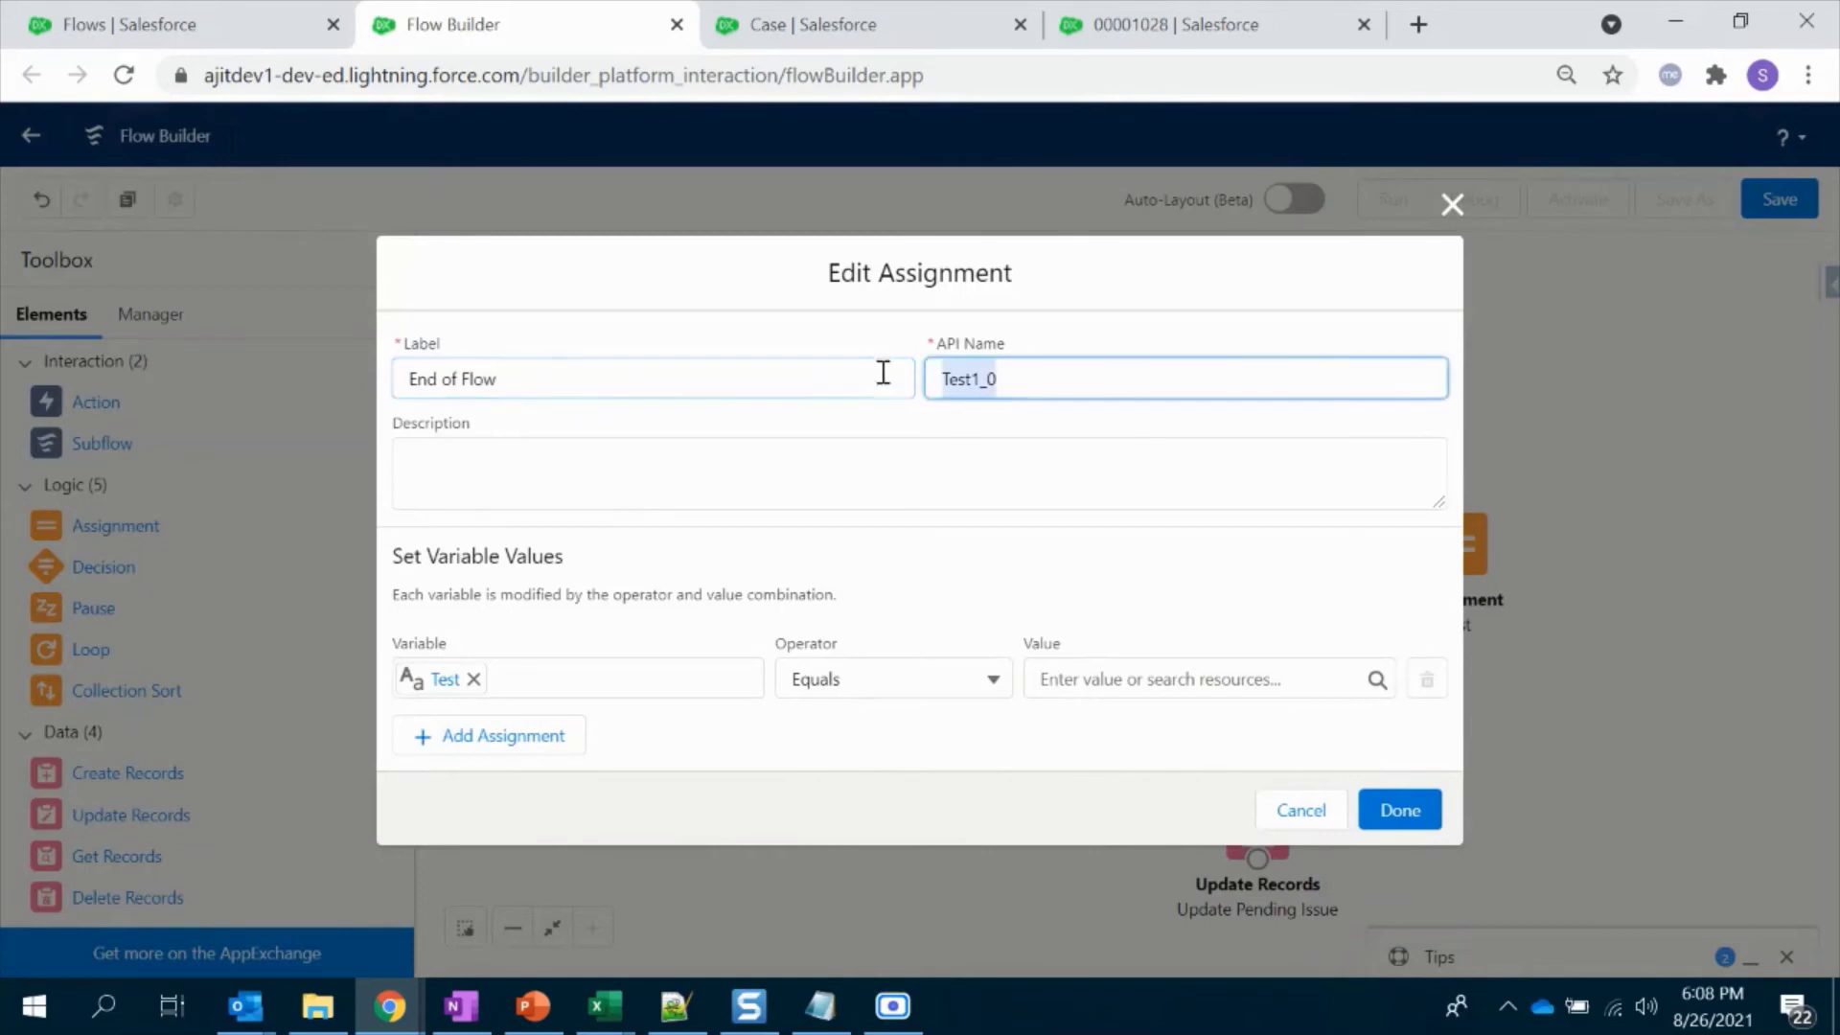
key("BackSpace")
left_click(900, 447)
left_click(791, 377)
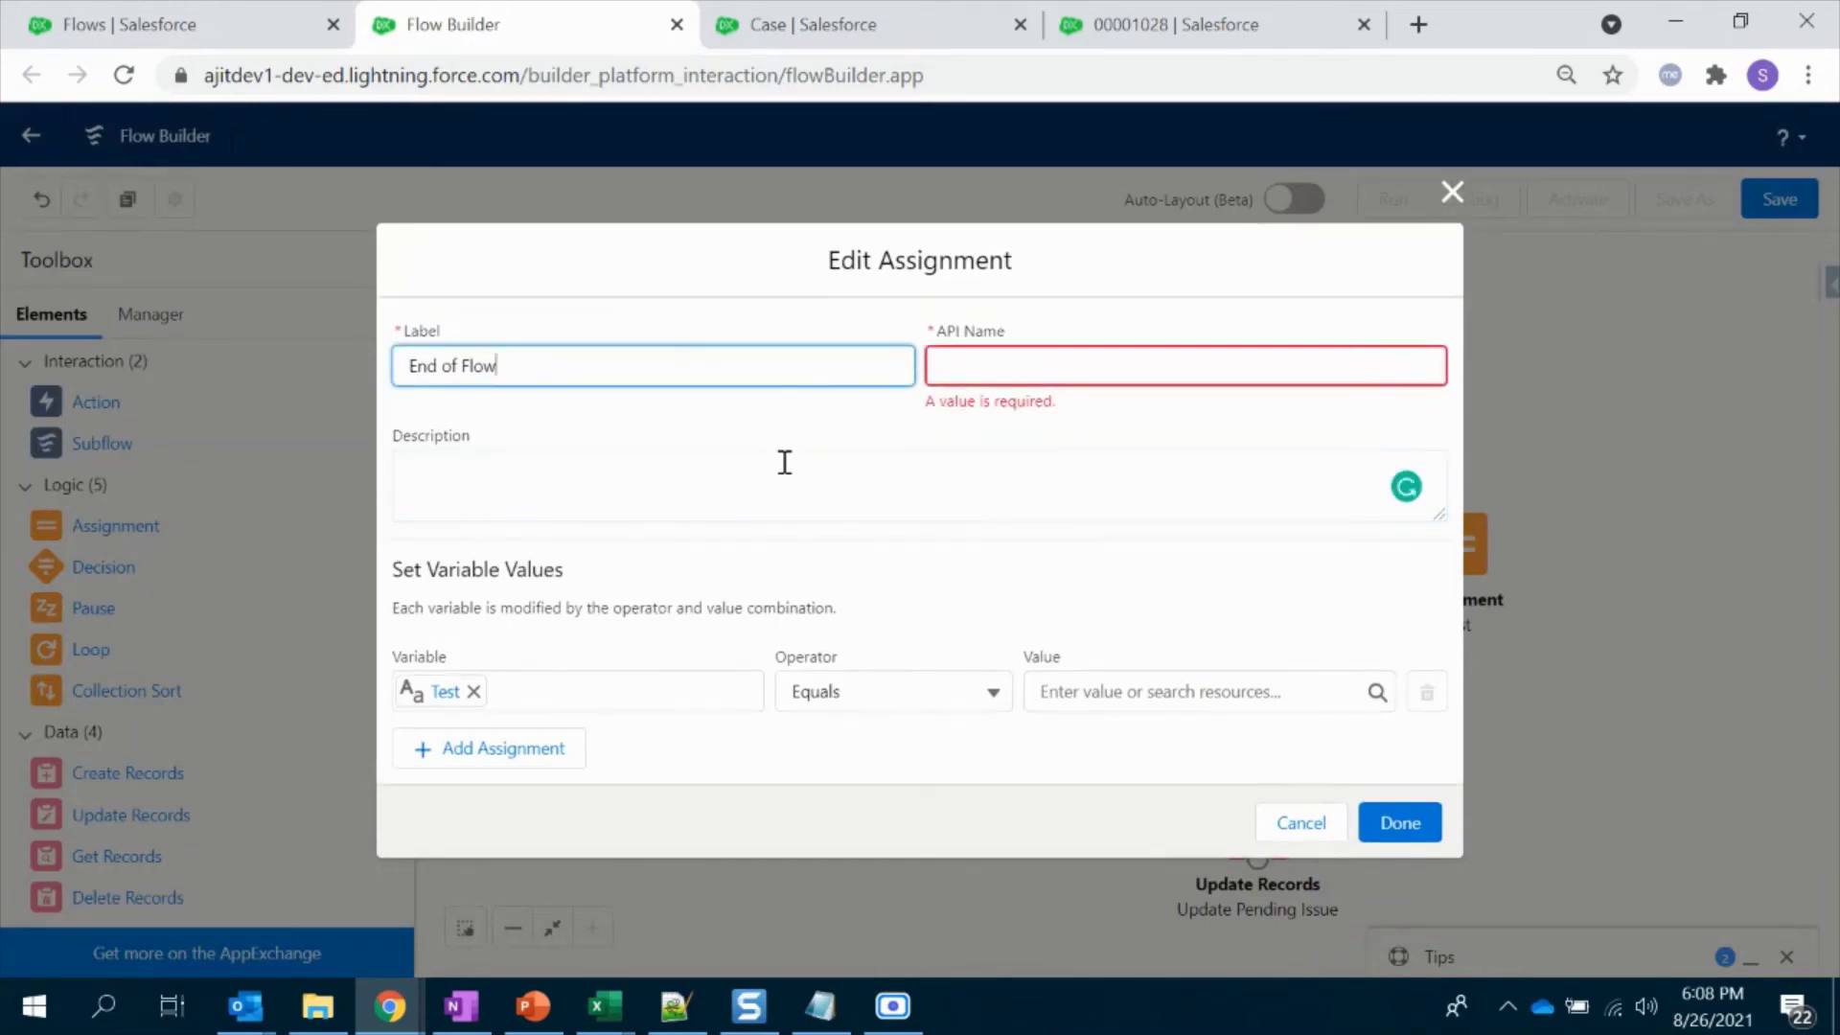
left_click(780, 462)
Step: Set the End of Flow assignment's value to the Test variable and finish the element
left_click(1062, 661)
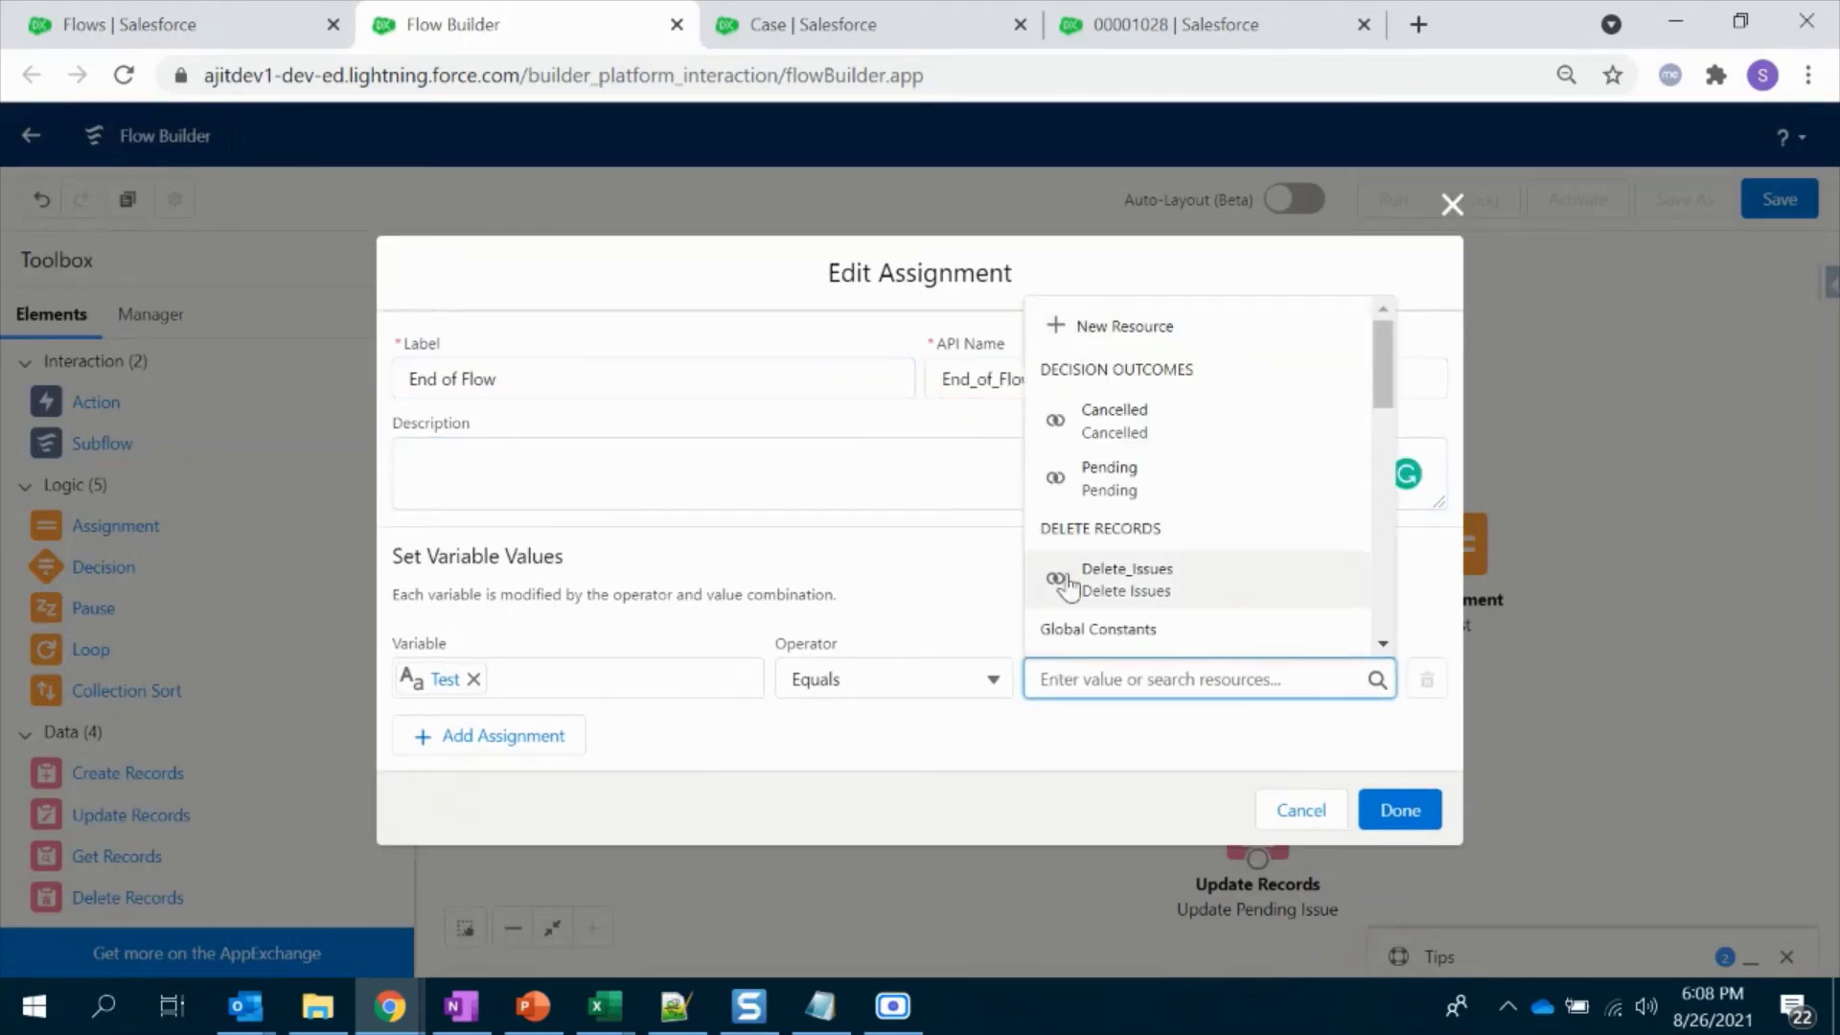
scroll(1140, 604, "down", 8)
scroll(1147, 611, "down", 3)
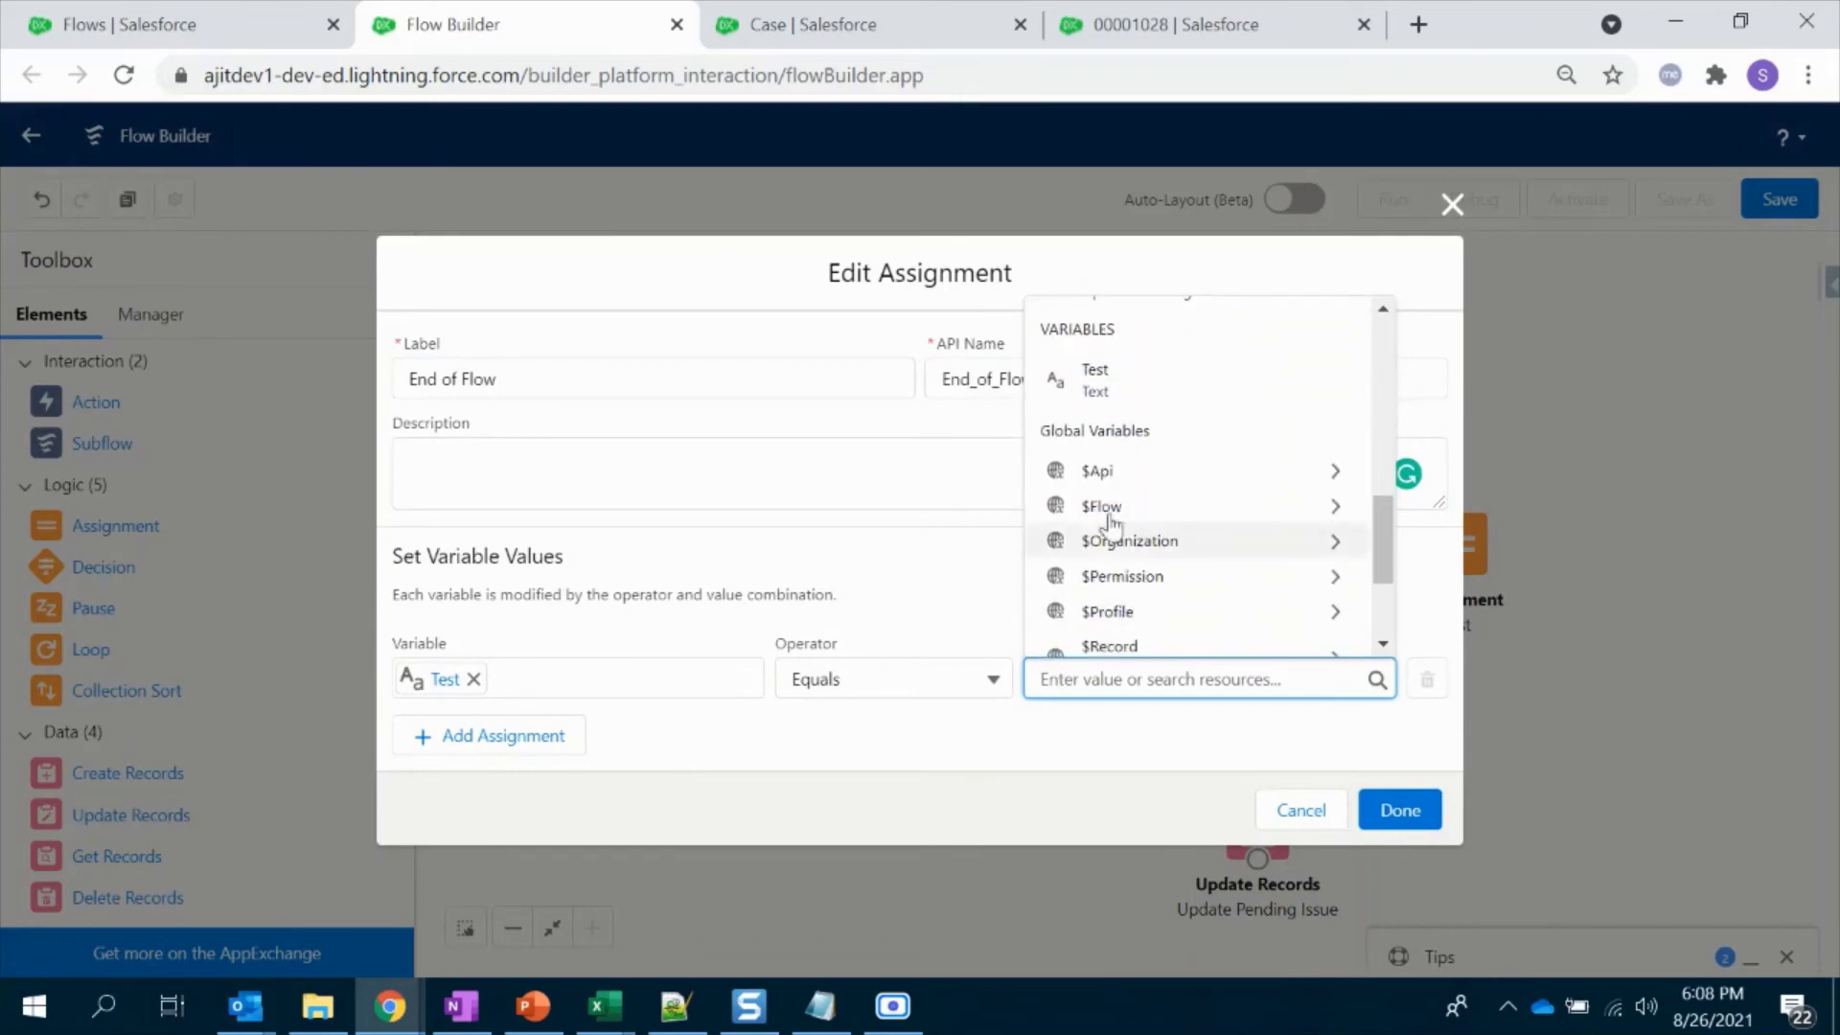
left_click(1092, 375)
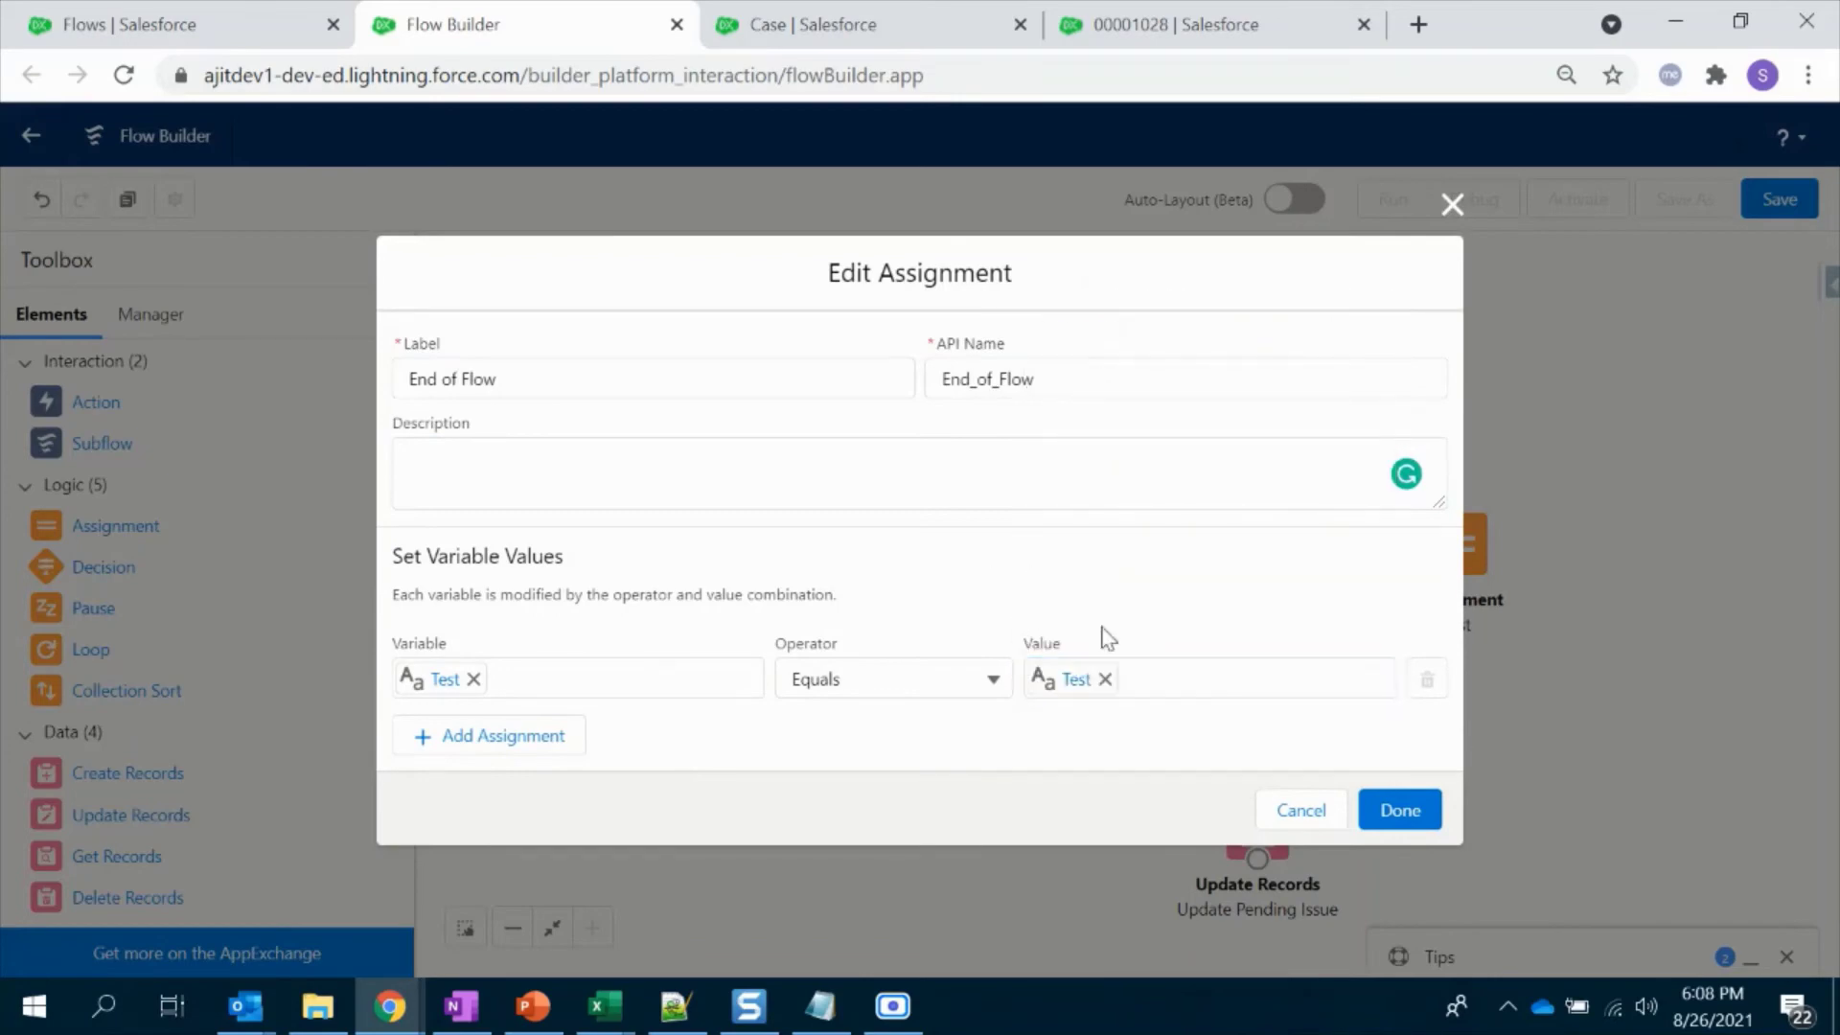
left_click(1396, 810)
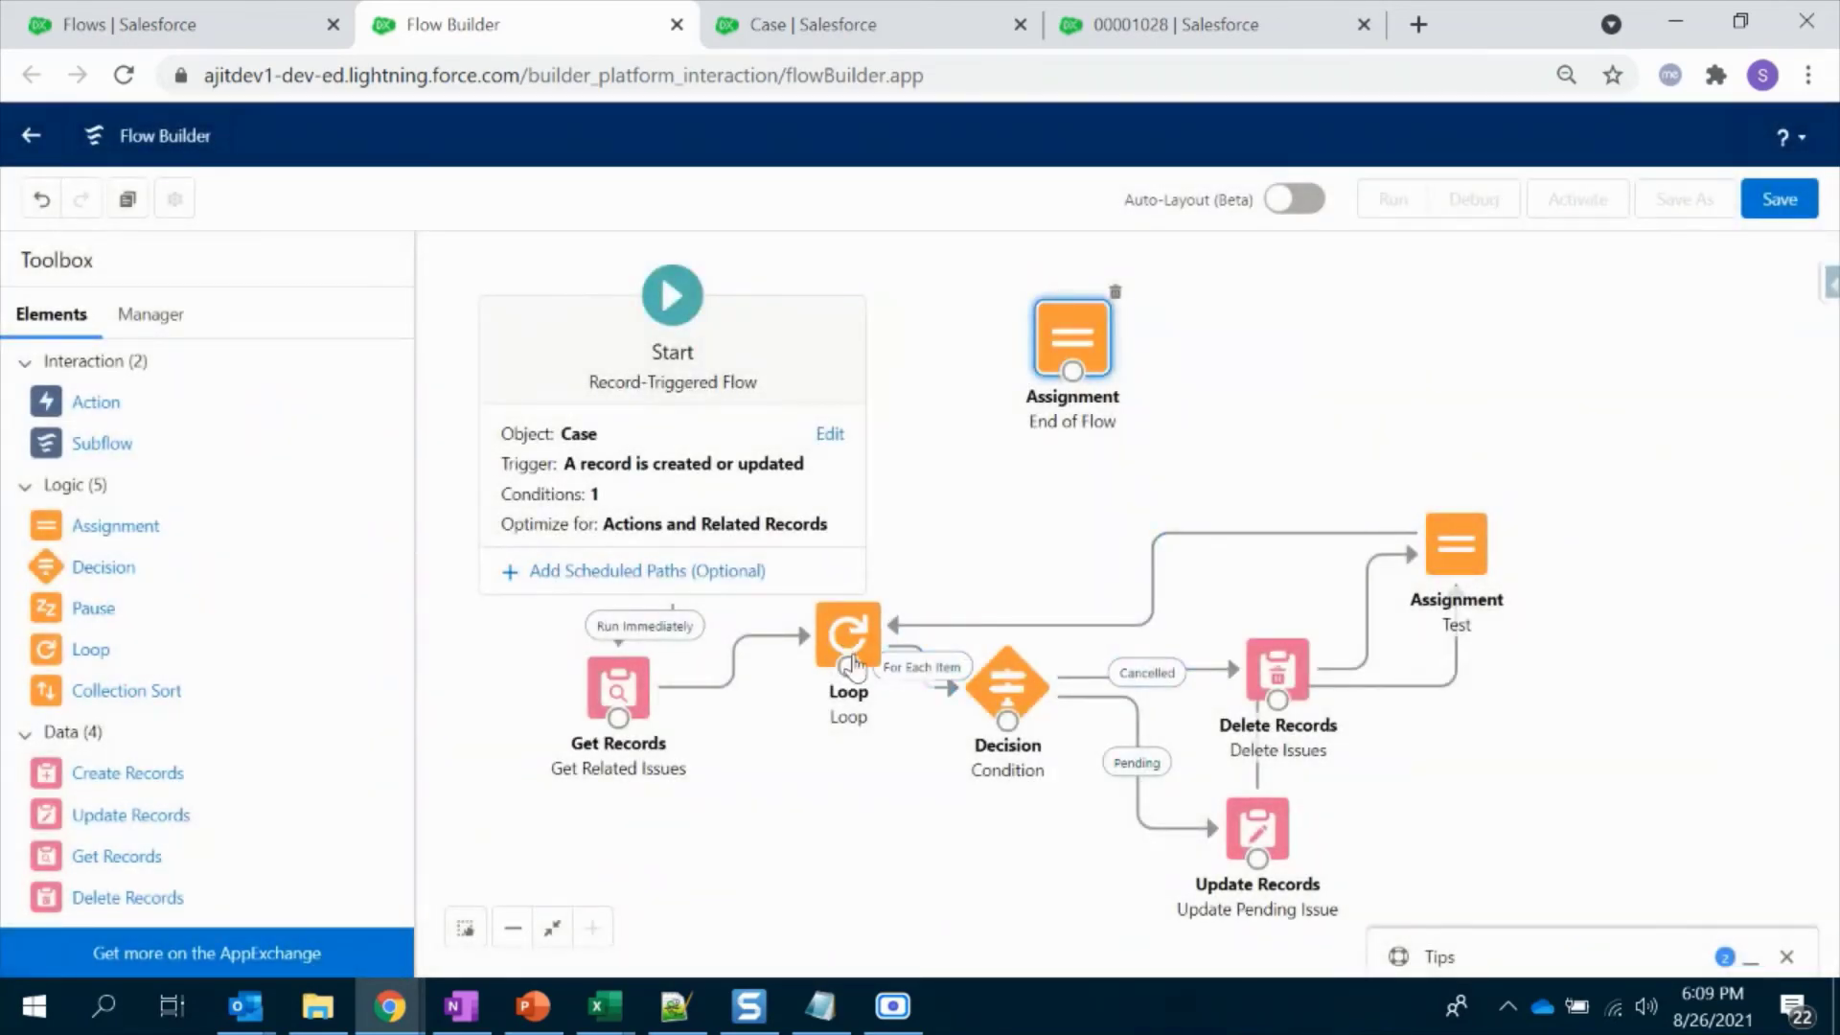
Step: Connect the Loop's After Last Item path to the End of Flow assignment and shift the Delete Issues element slightly upward
left_click_drag(848, 666, 1255, 363)
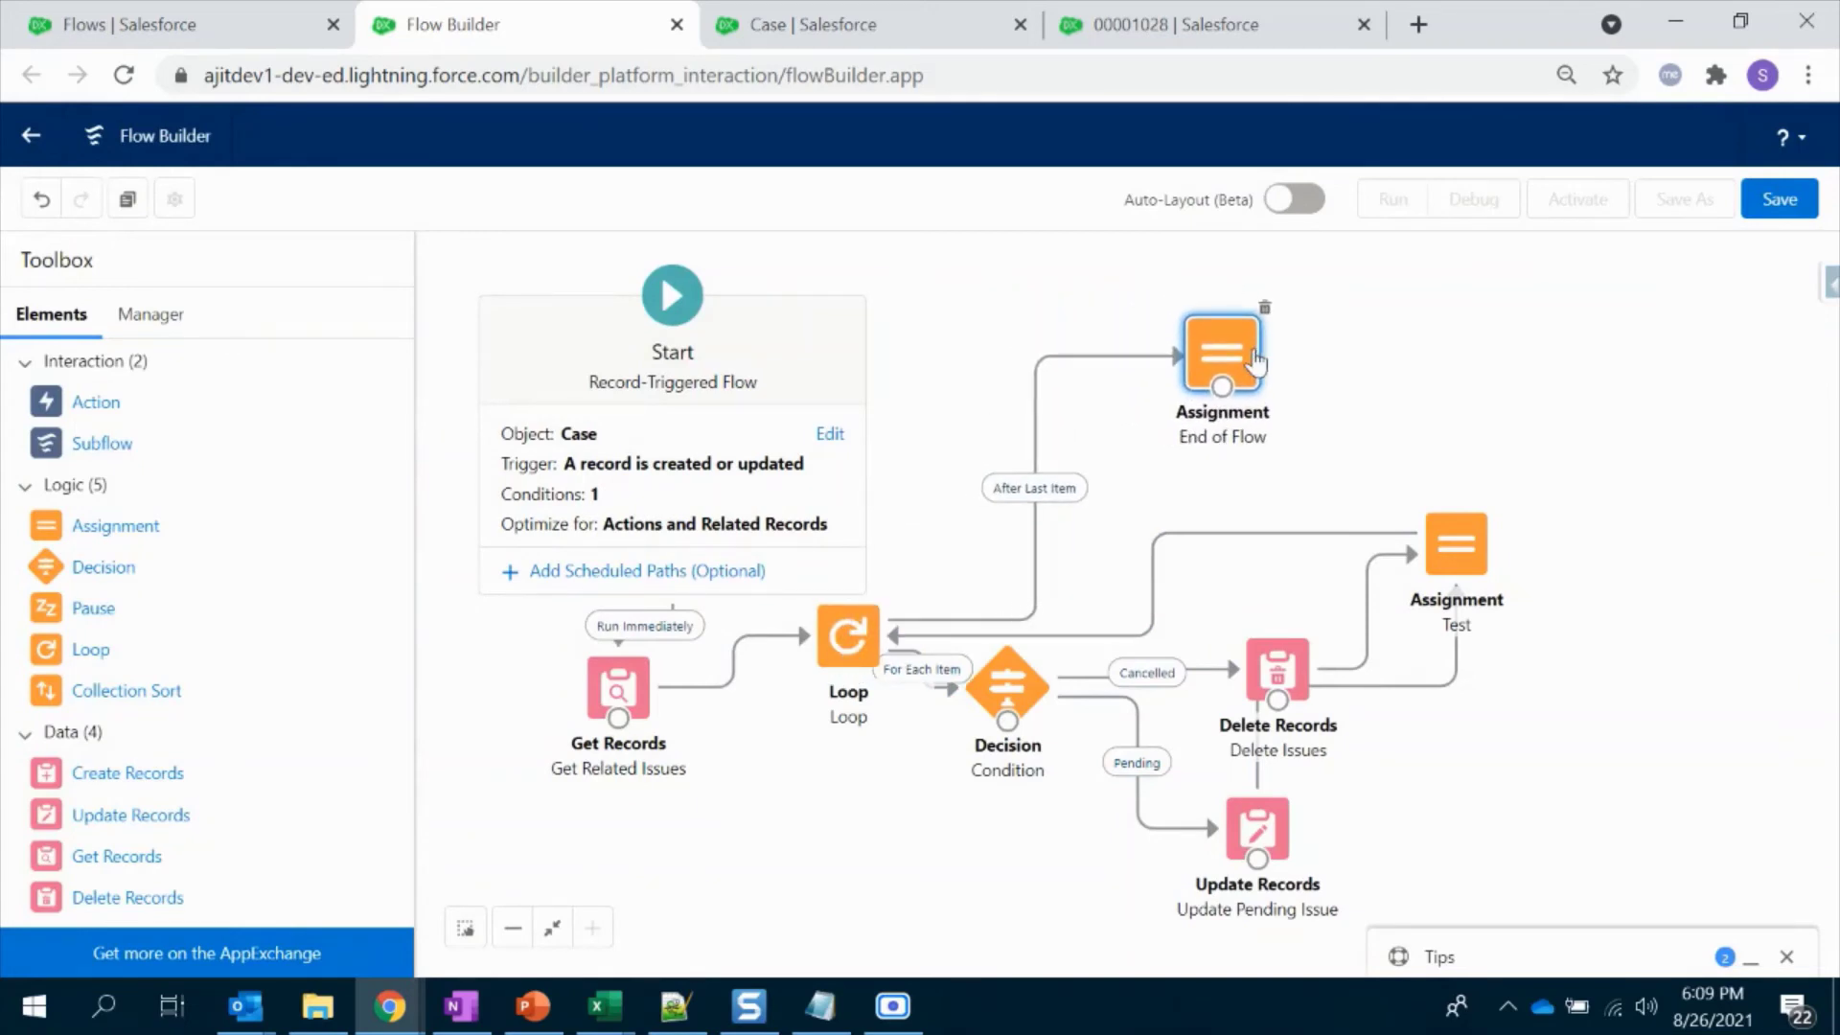
left_click_drag(1283, 685, 1265, 641)
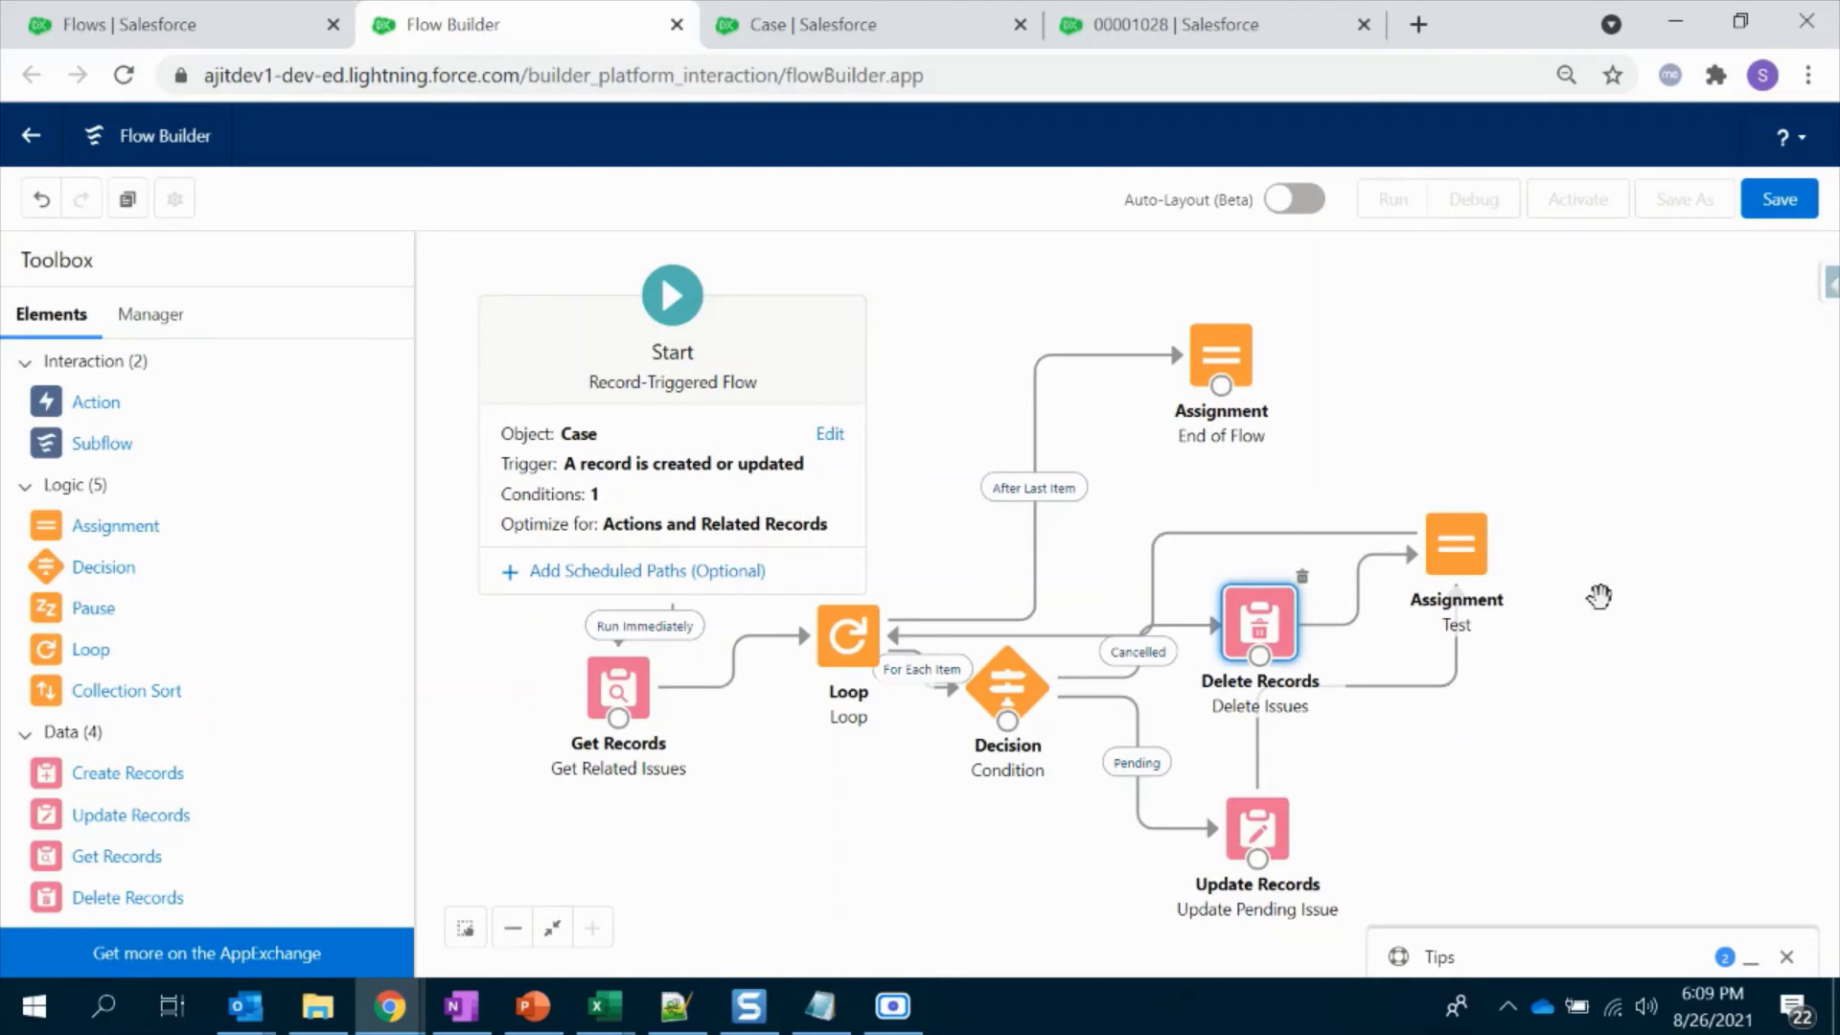
Step: Save the flow with the label Delete Related Issue and the API name Delete_Related_Issue
left_click(1779, 198)
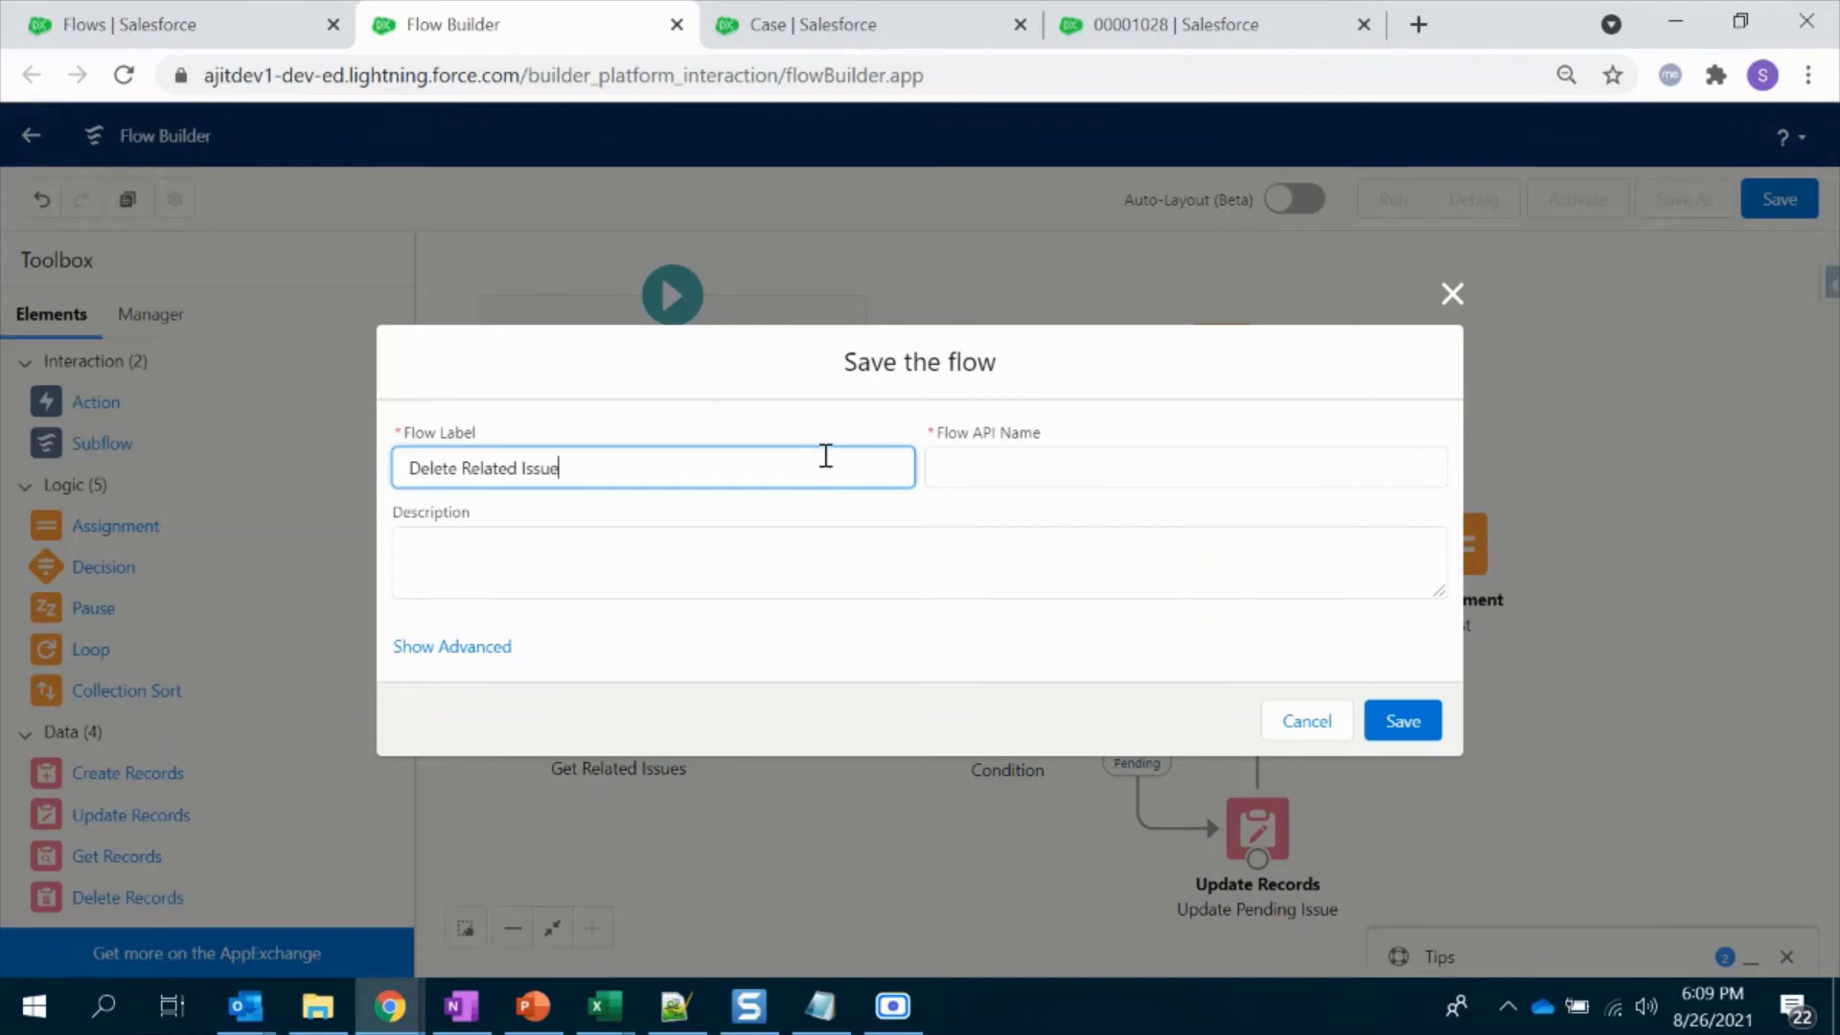
left_click(949, 548)
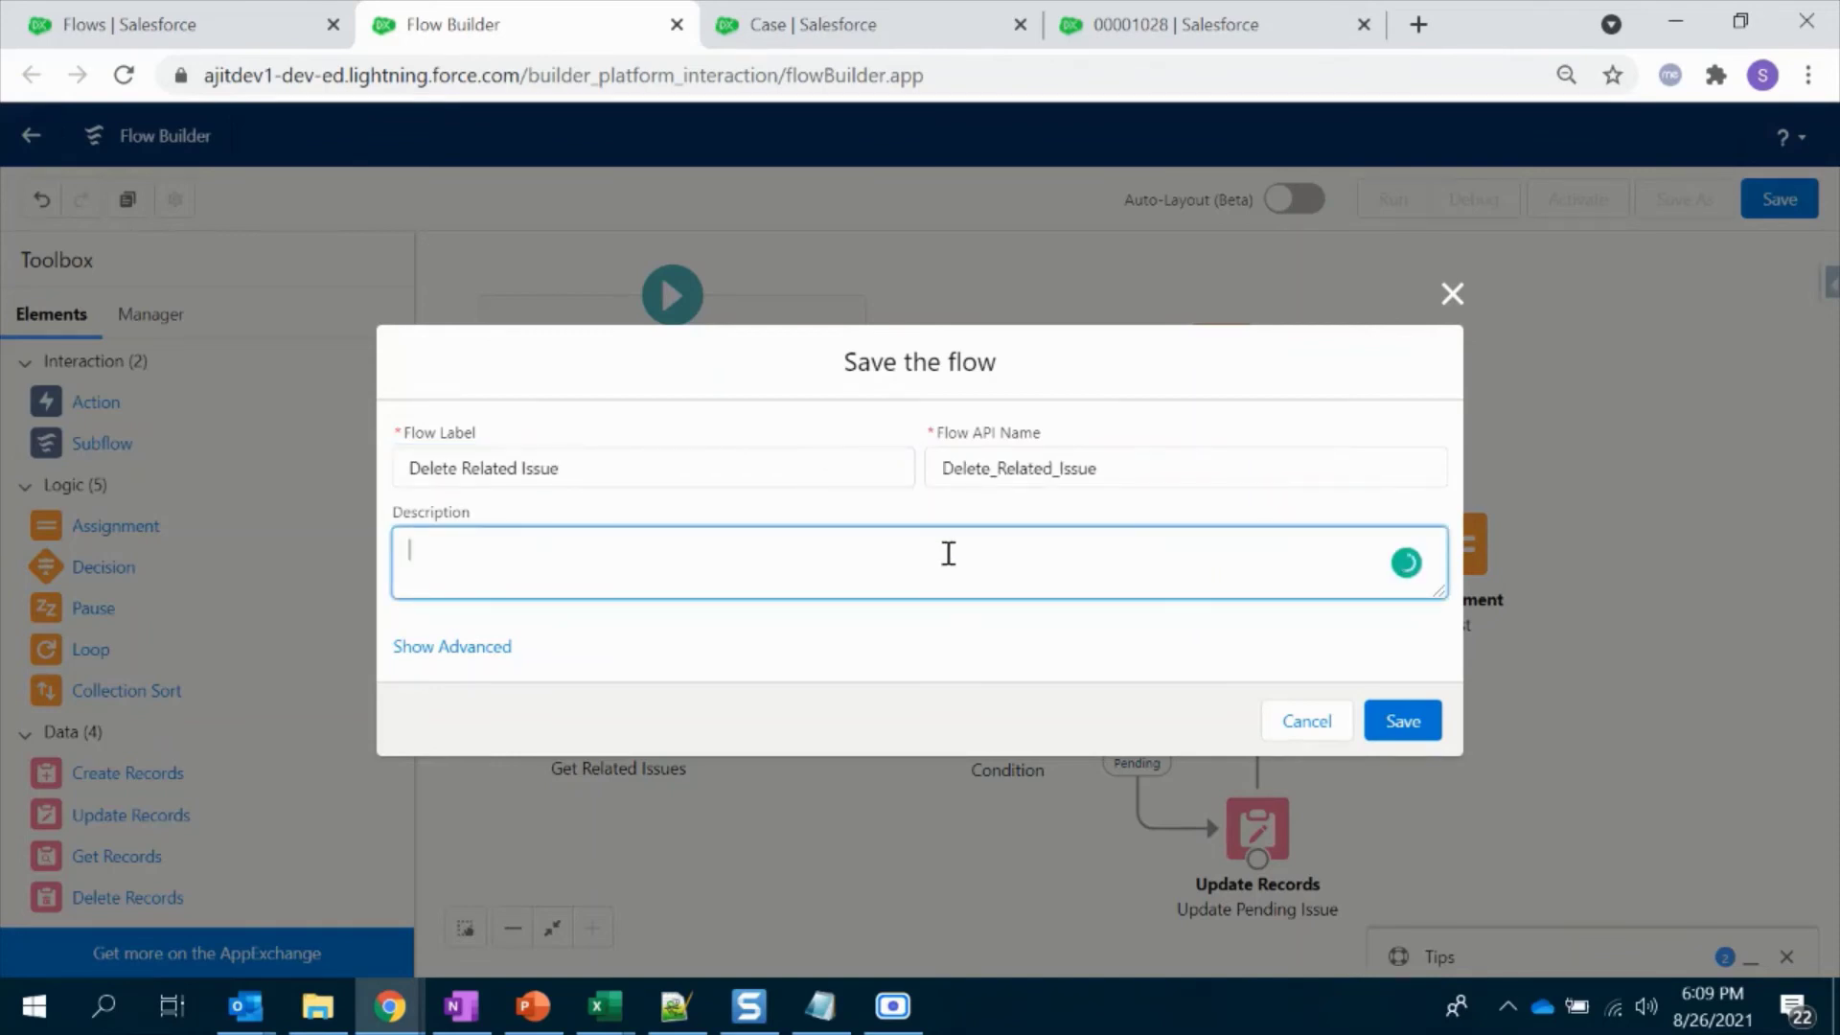
left_click(1391, 726)
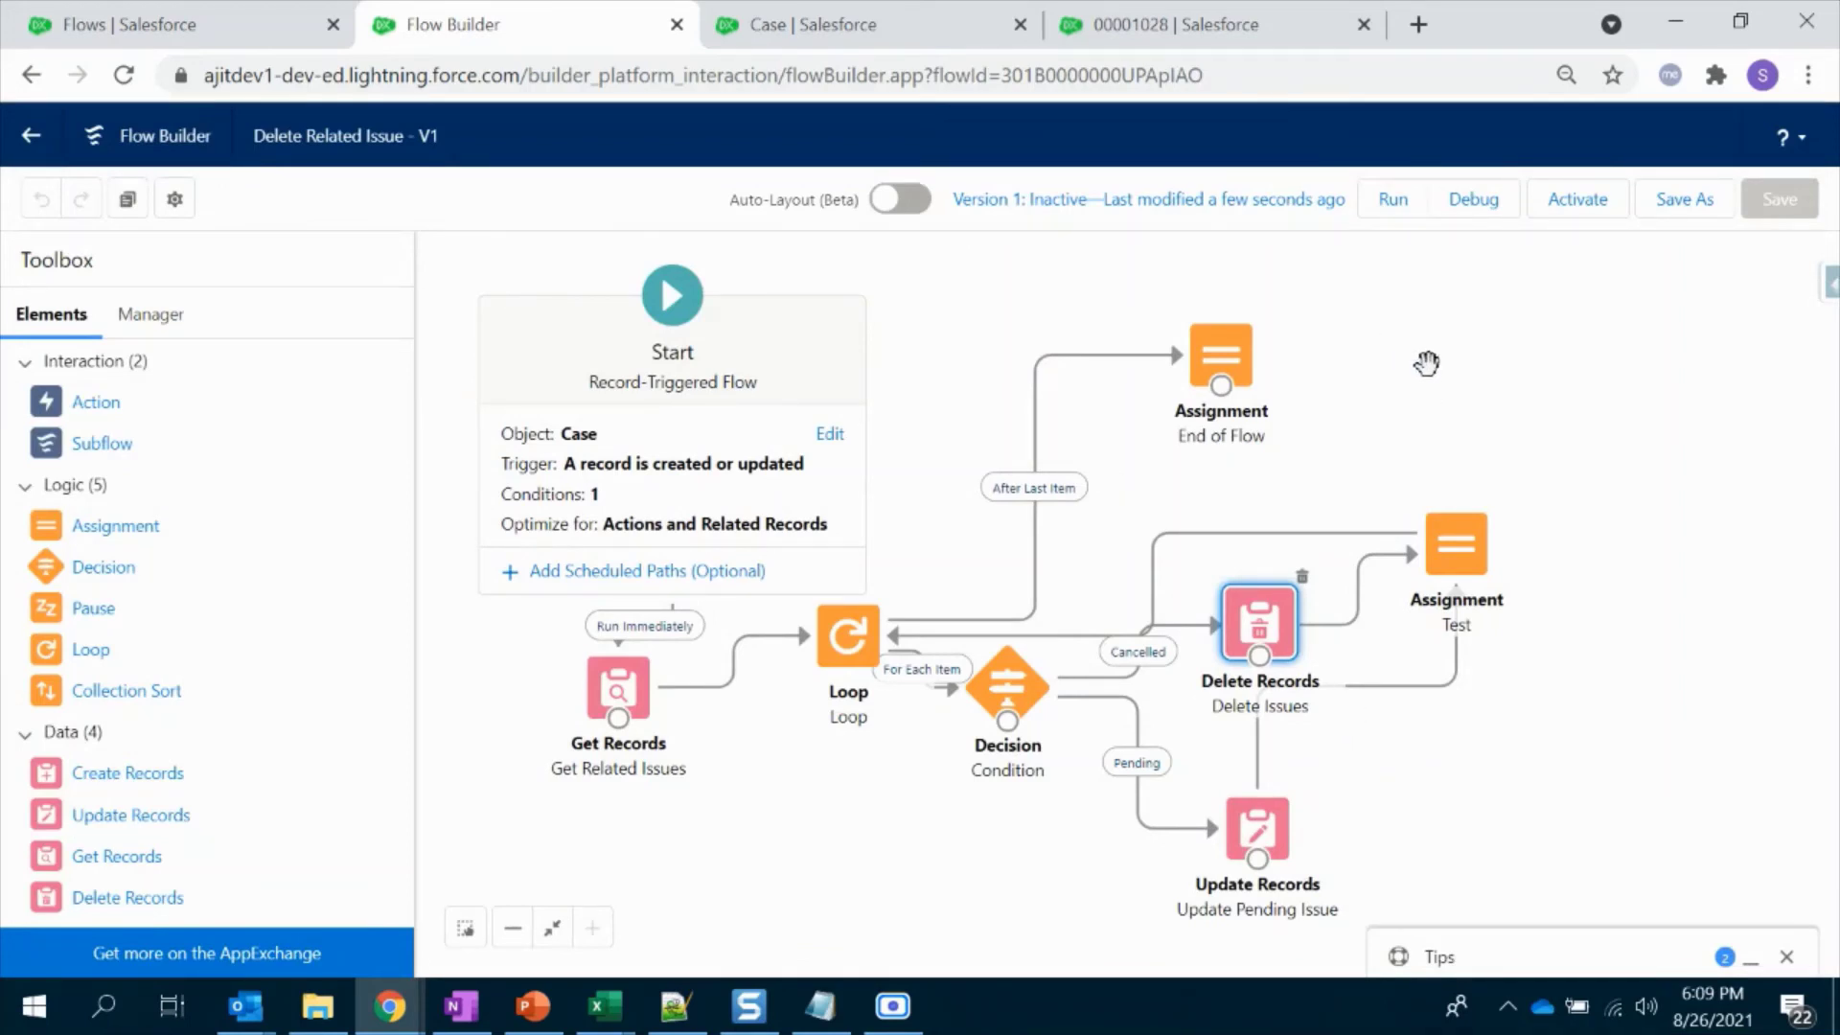
Step: Debug the flow on the Run Immediately path as if the record is created, with the Test case as the triggering record
left_click(1480, 205)
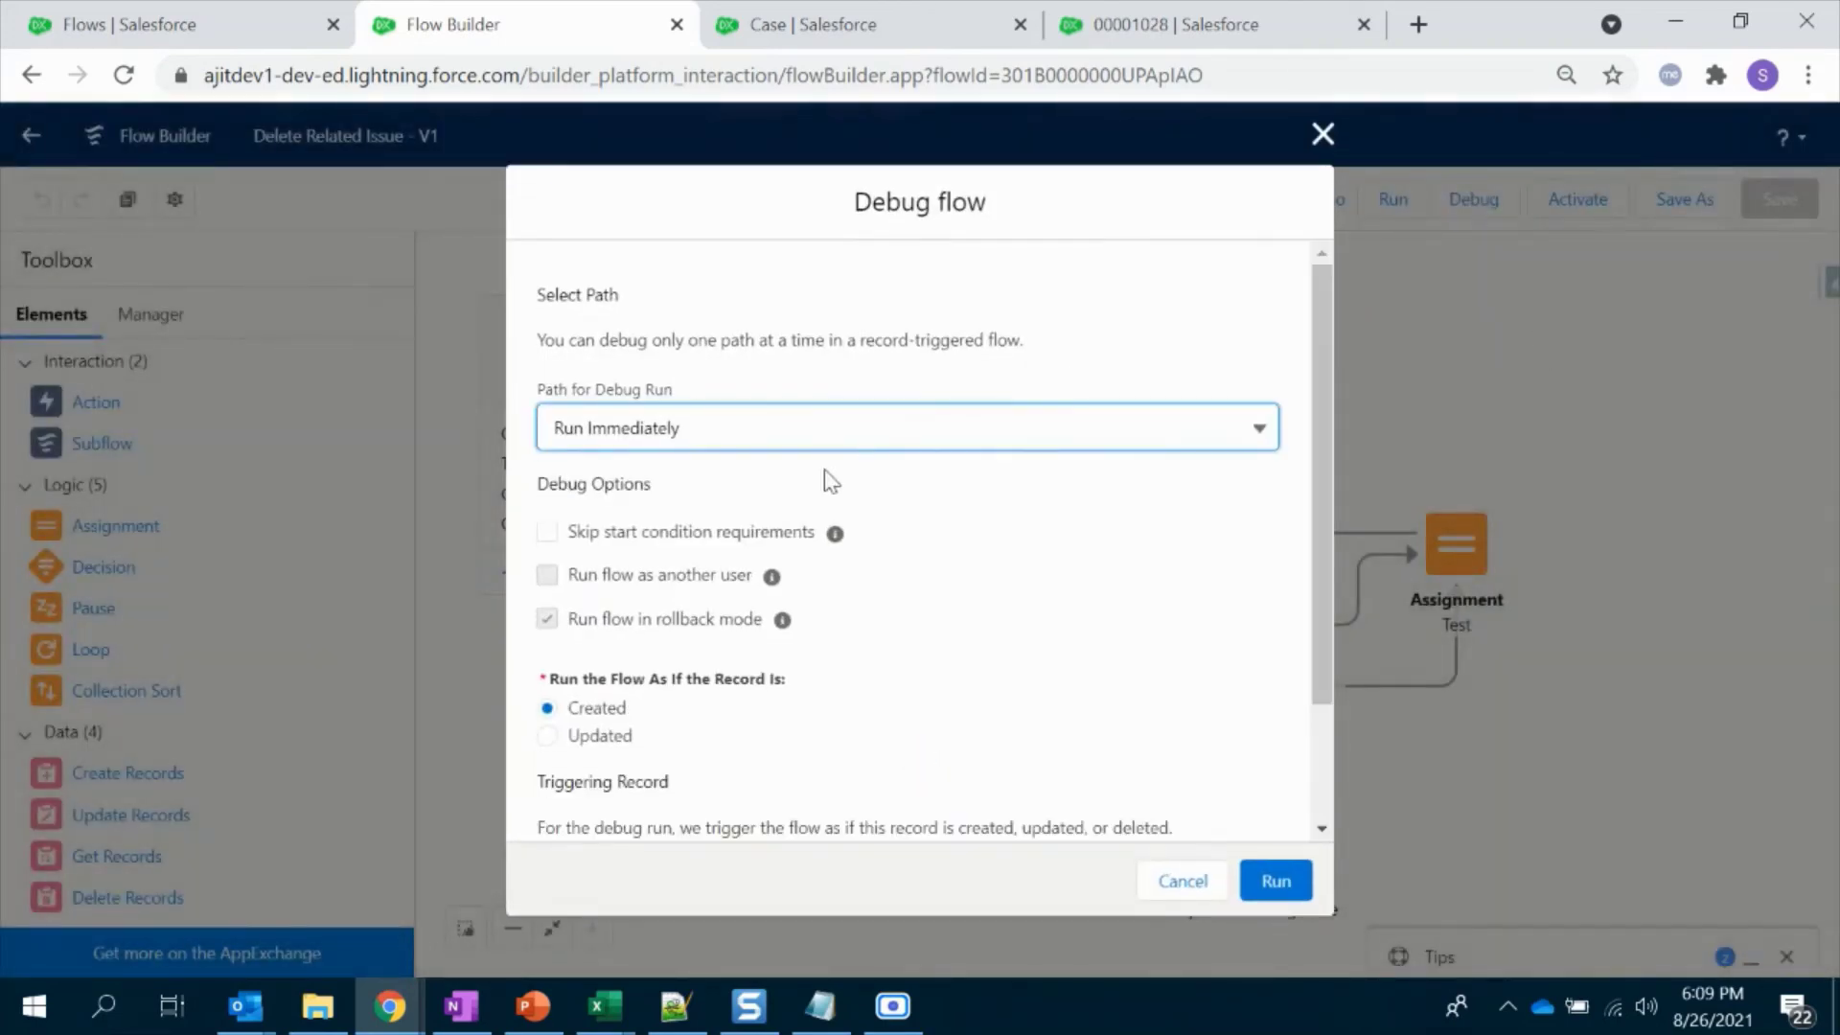
scroll(882, 575, "down", 2)
left_click(941, 756)
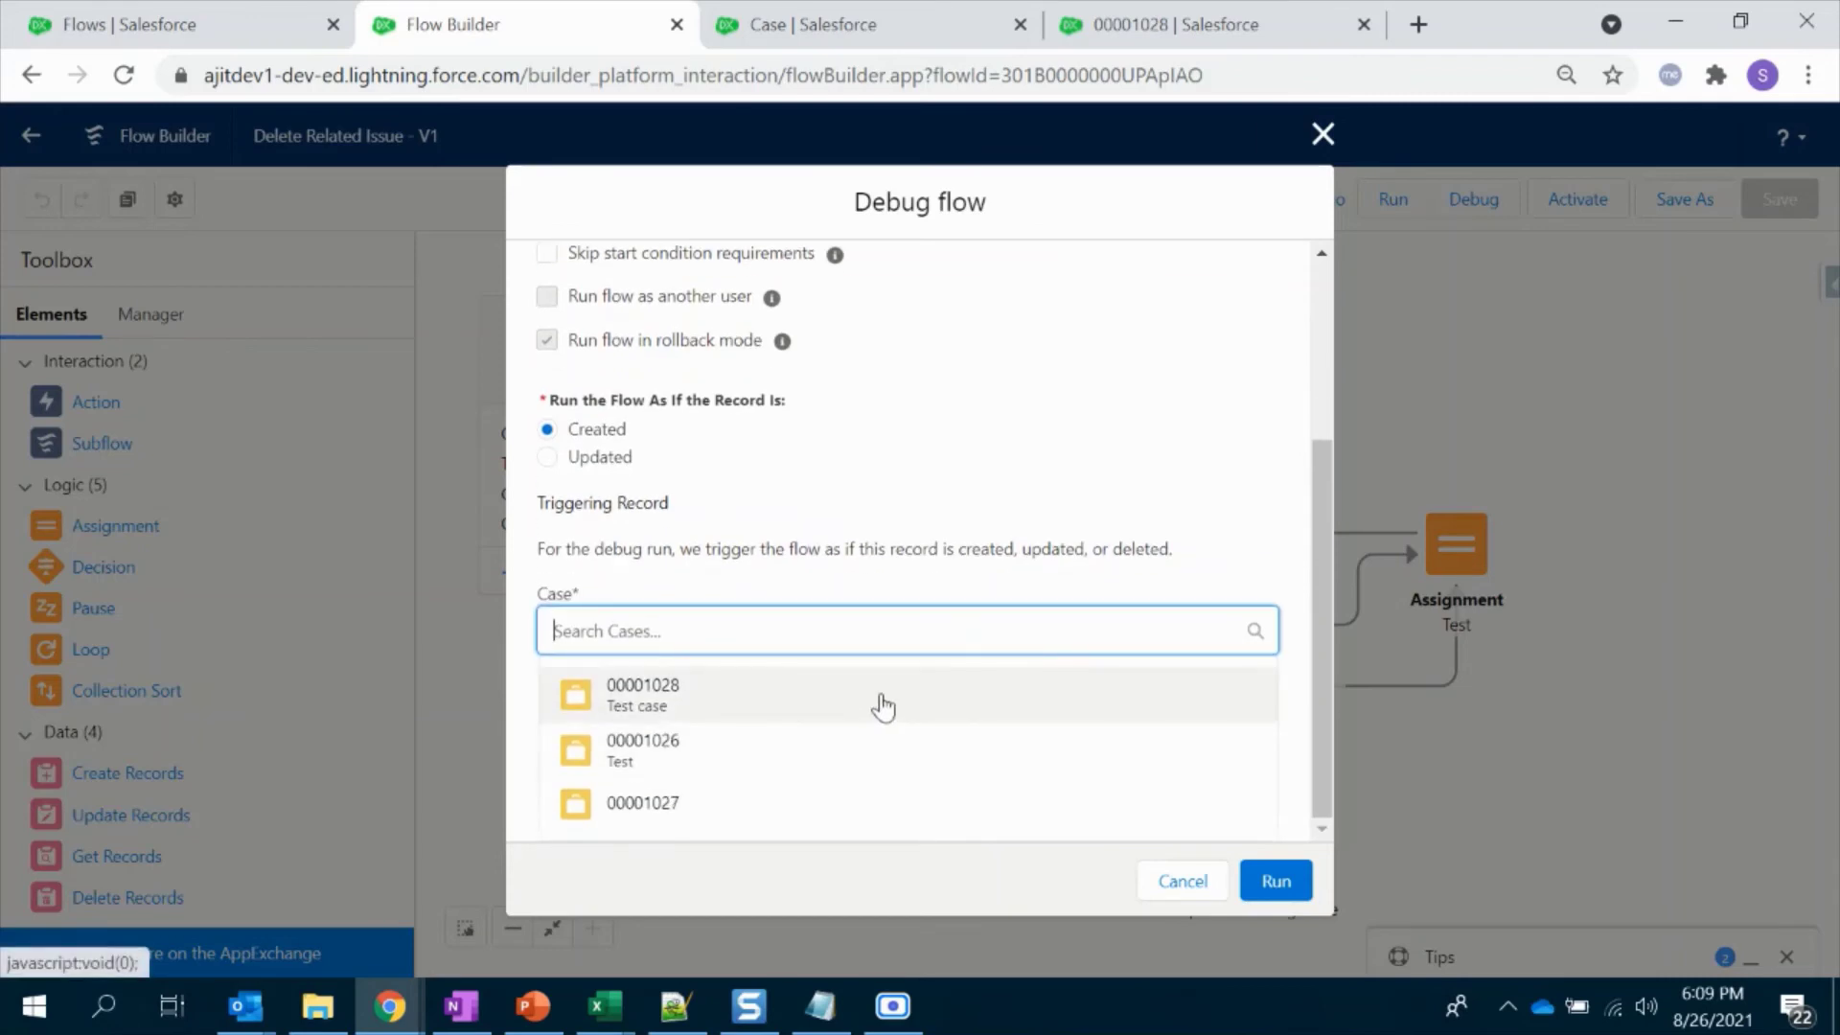
left_click(880, 707)
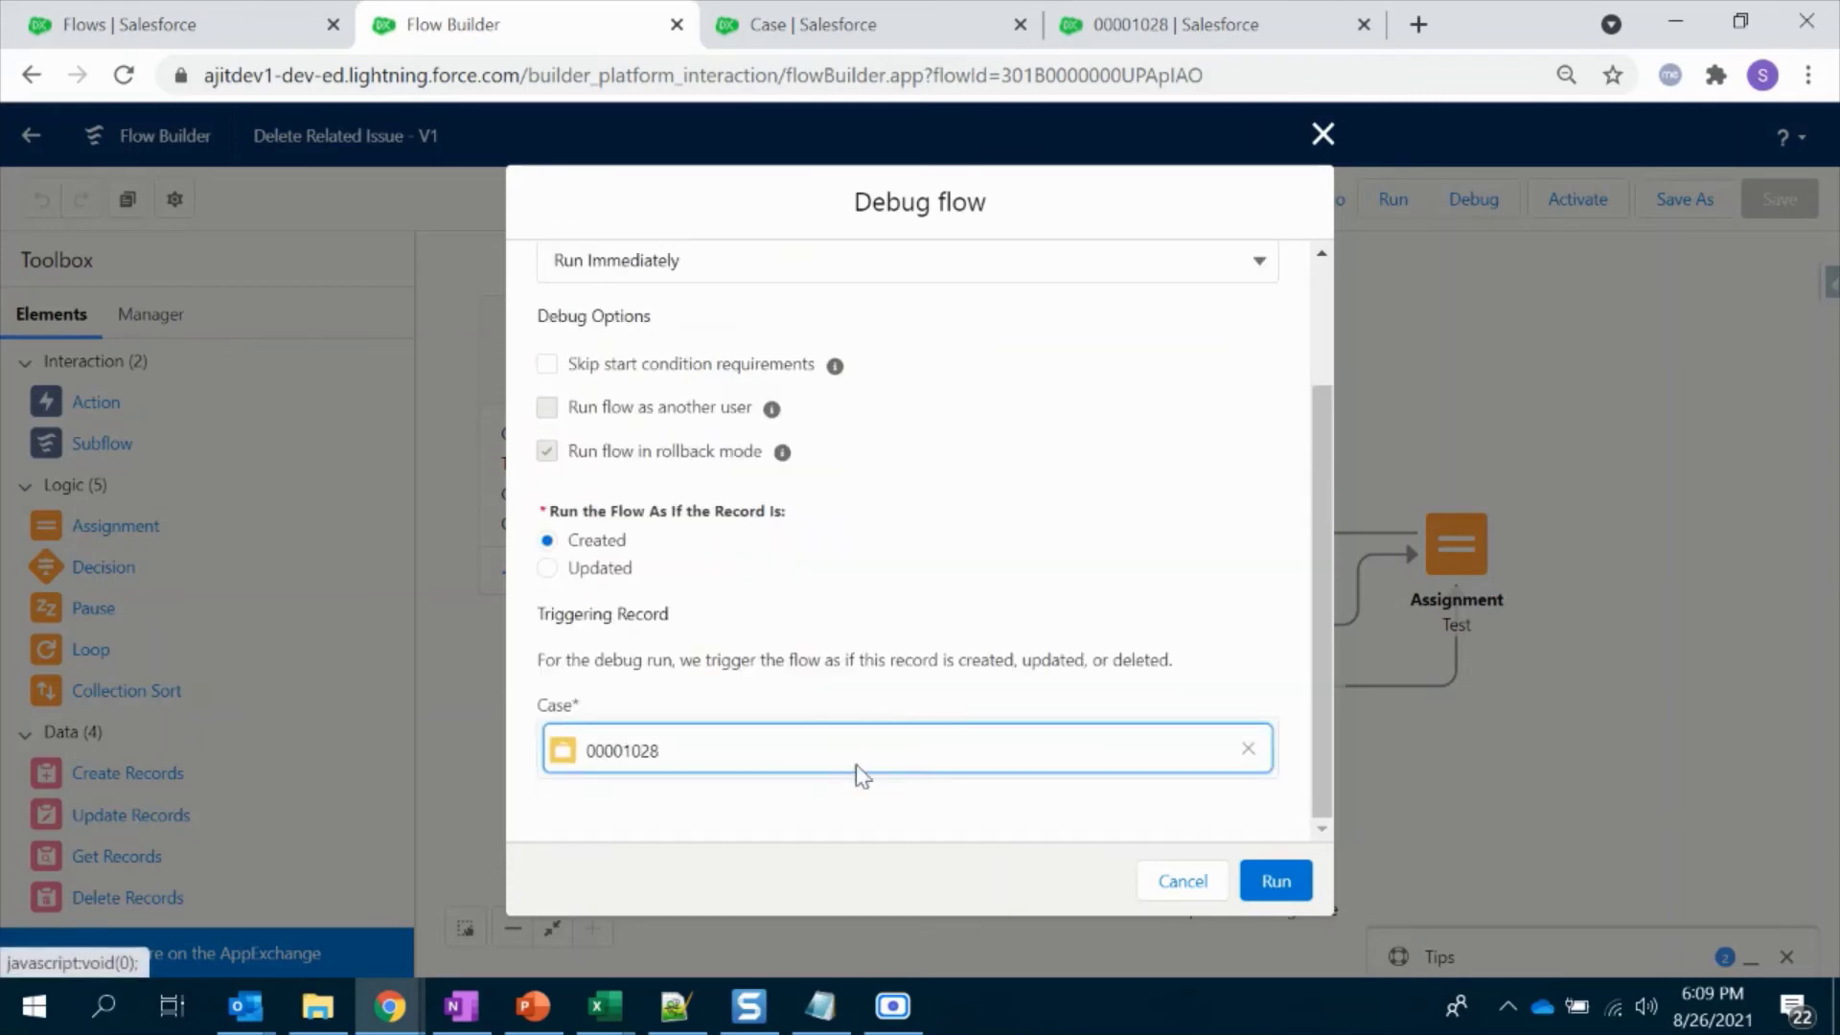
left_click(1180, 26)
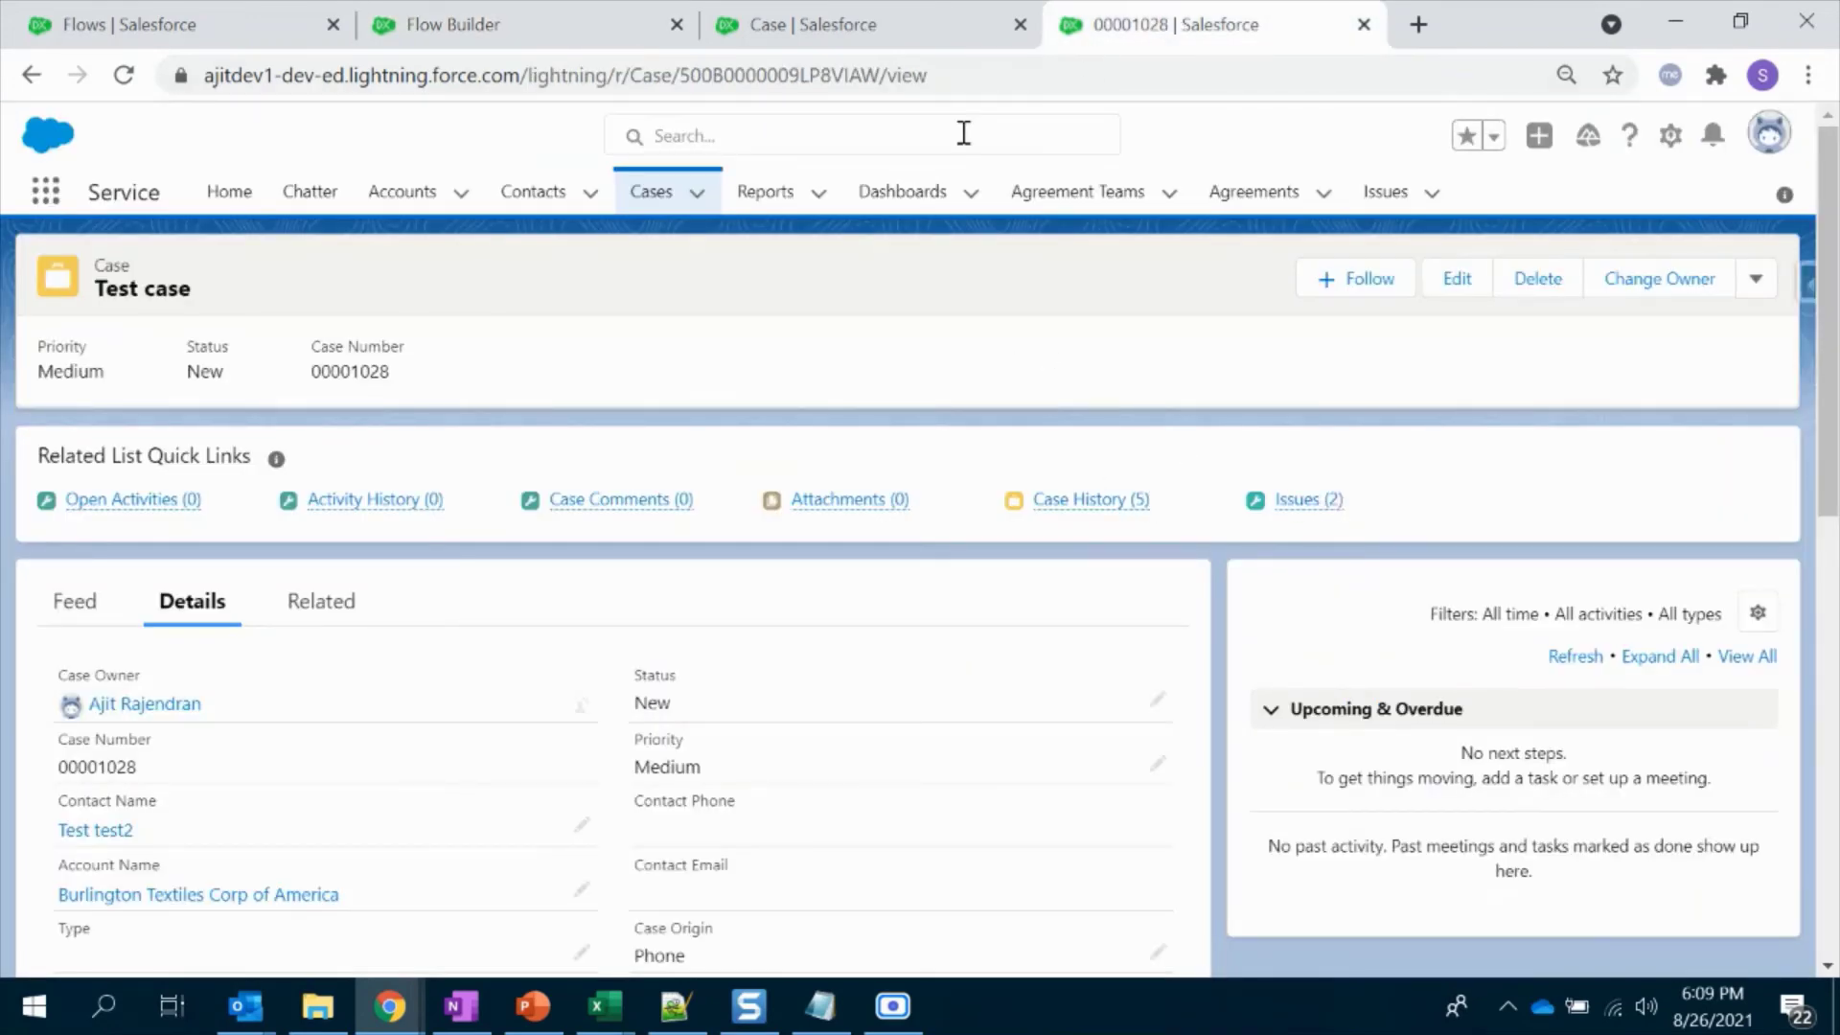
left_click(517, 29)
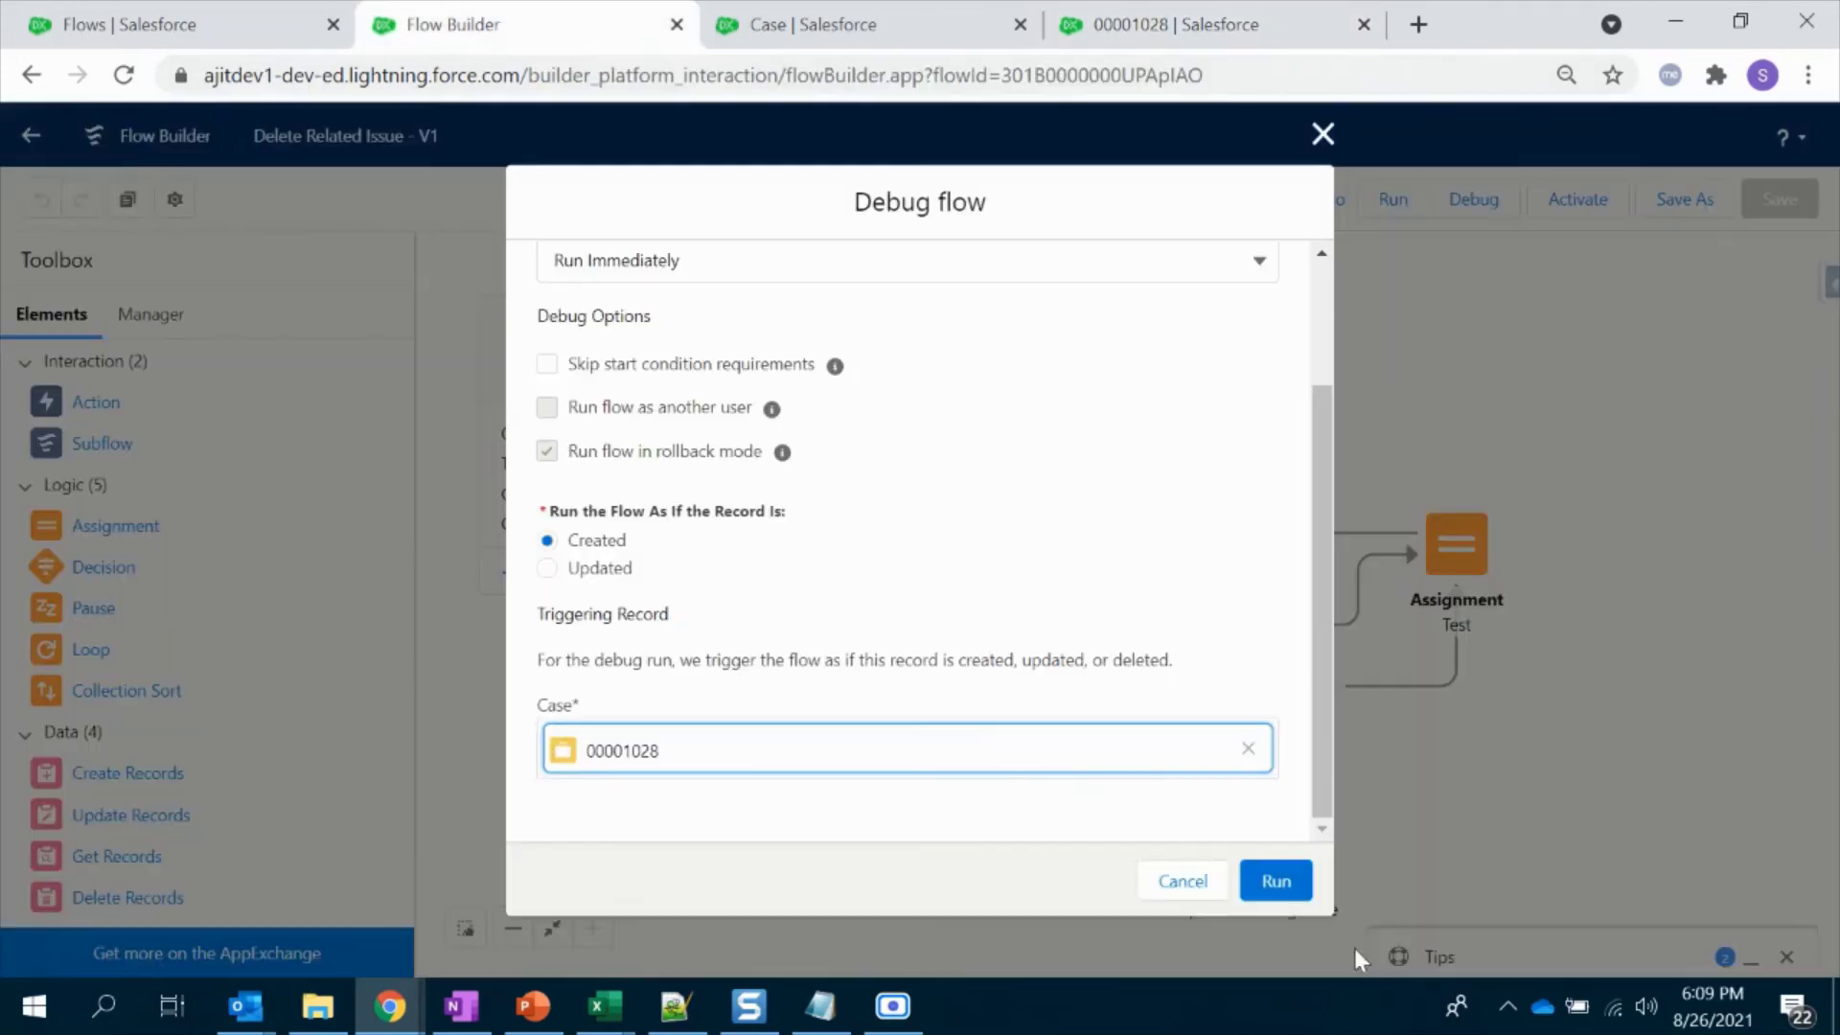
left_click(1282, 879)
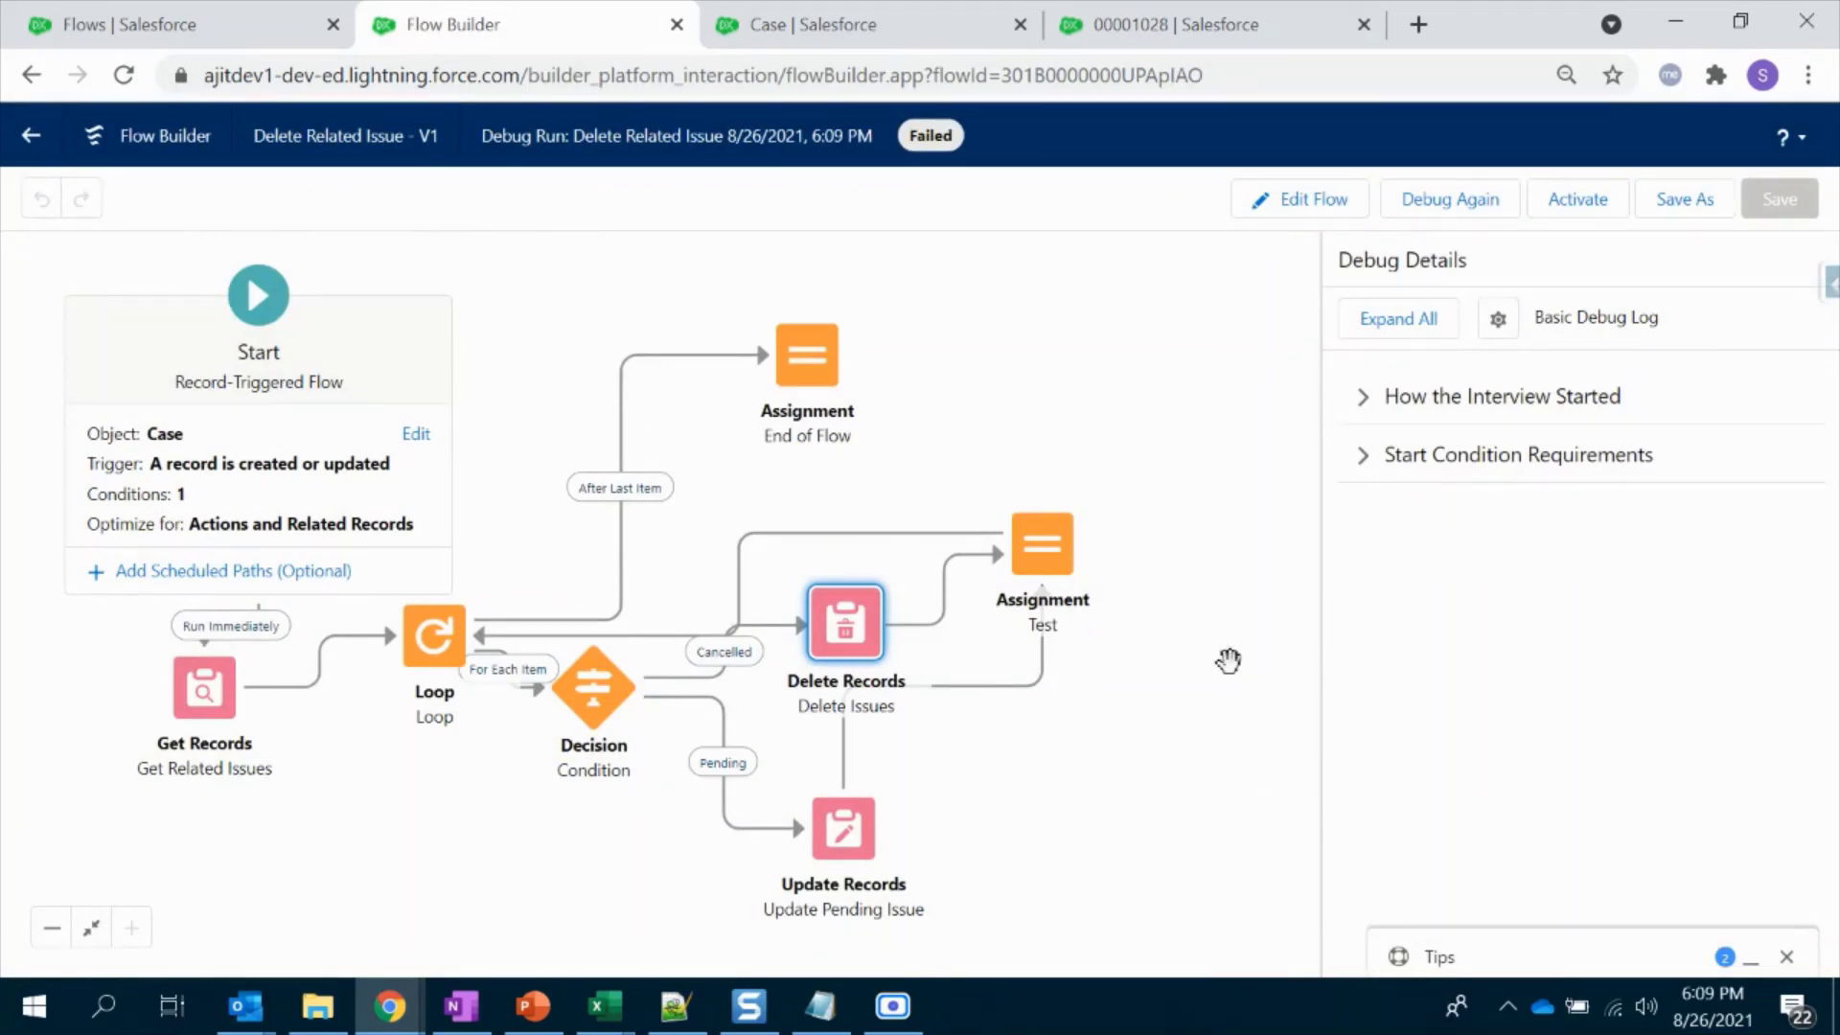
Step: Examine the debug run's Start Condition Requirements and compare them with the Status on the Test case record
left_click(1370, 450)
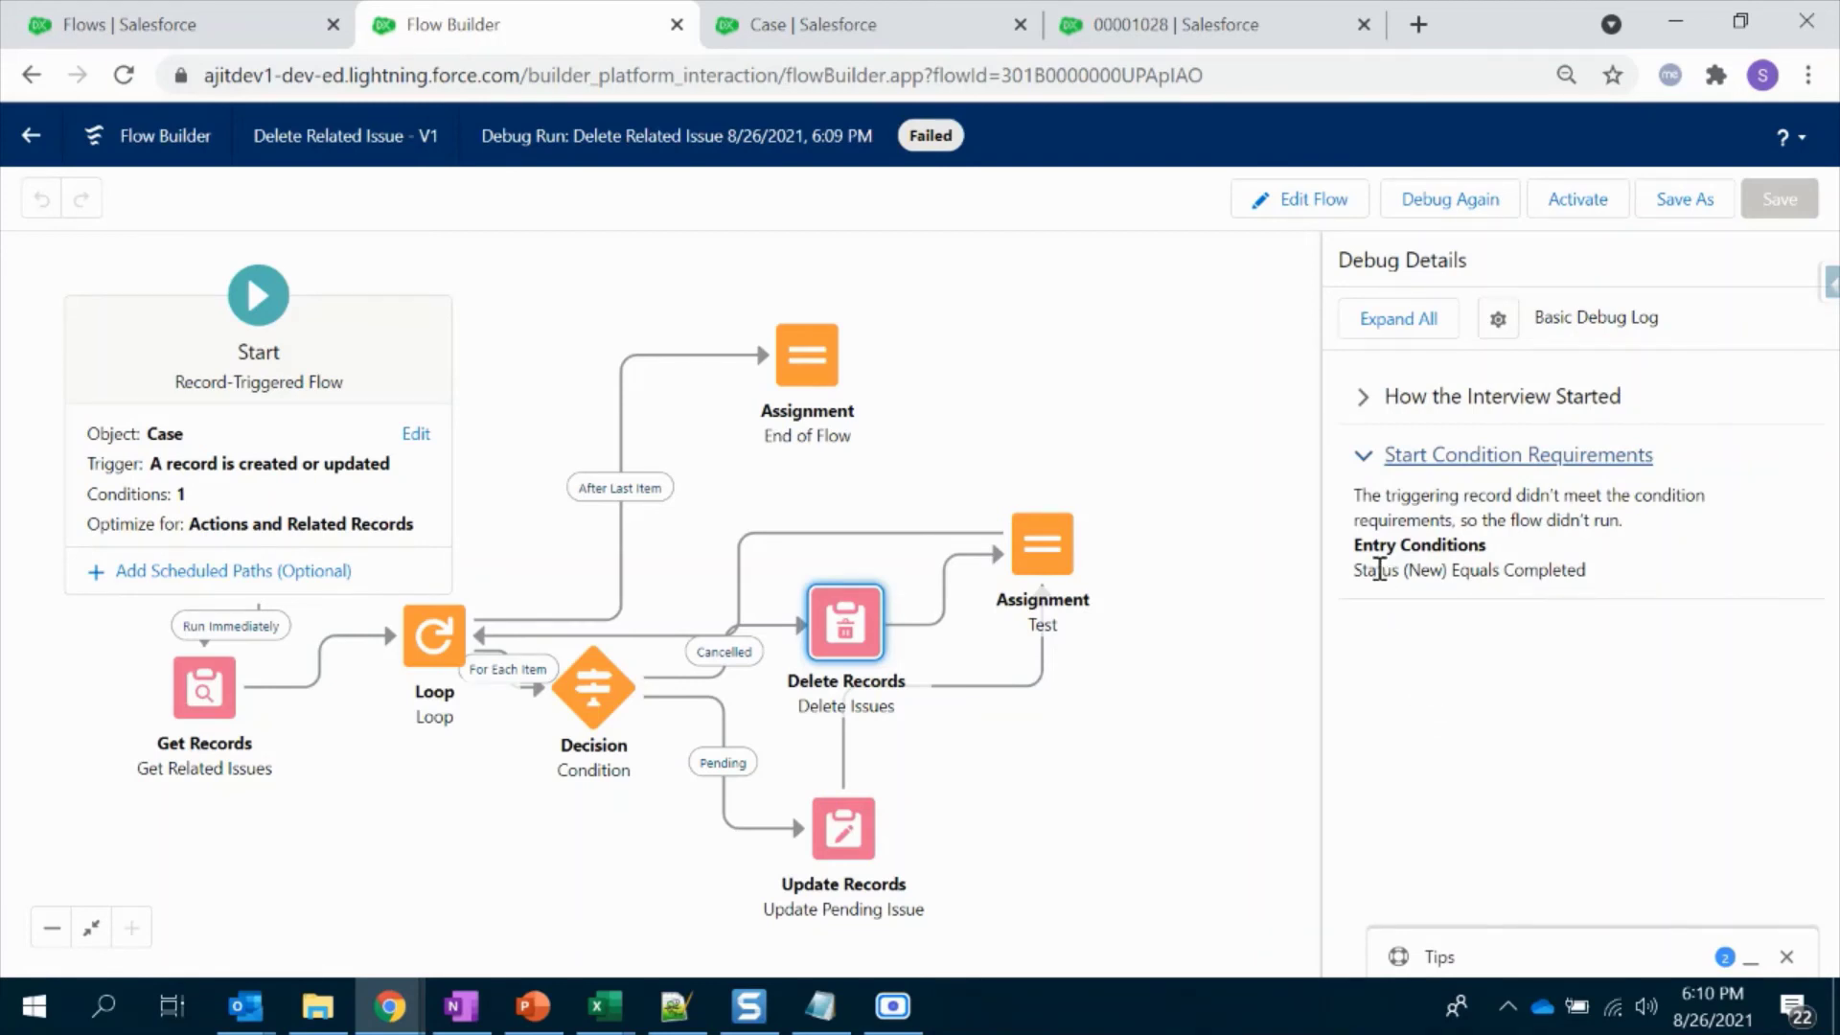
left_click(1159, 24)
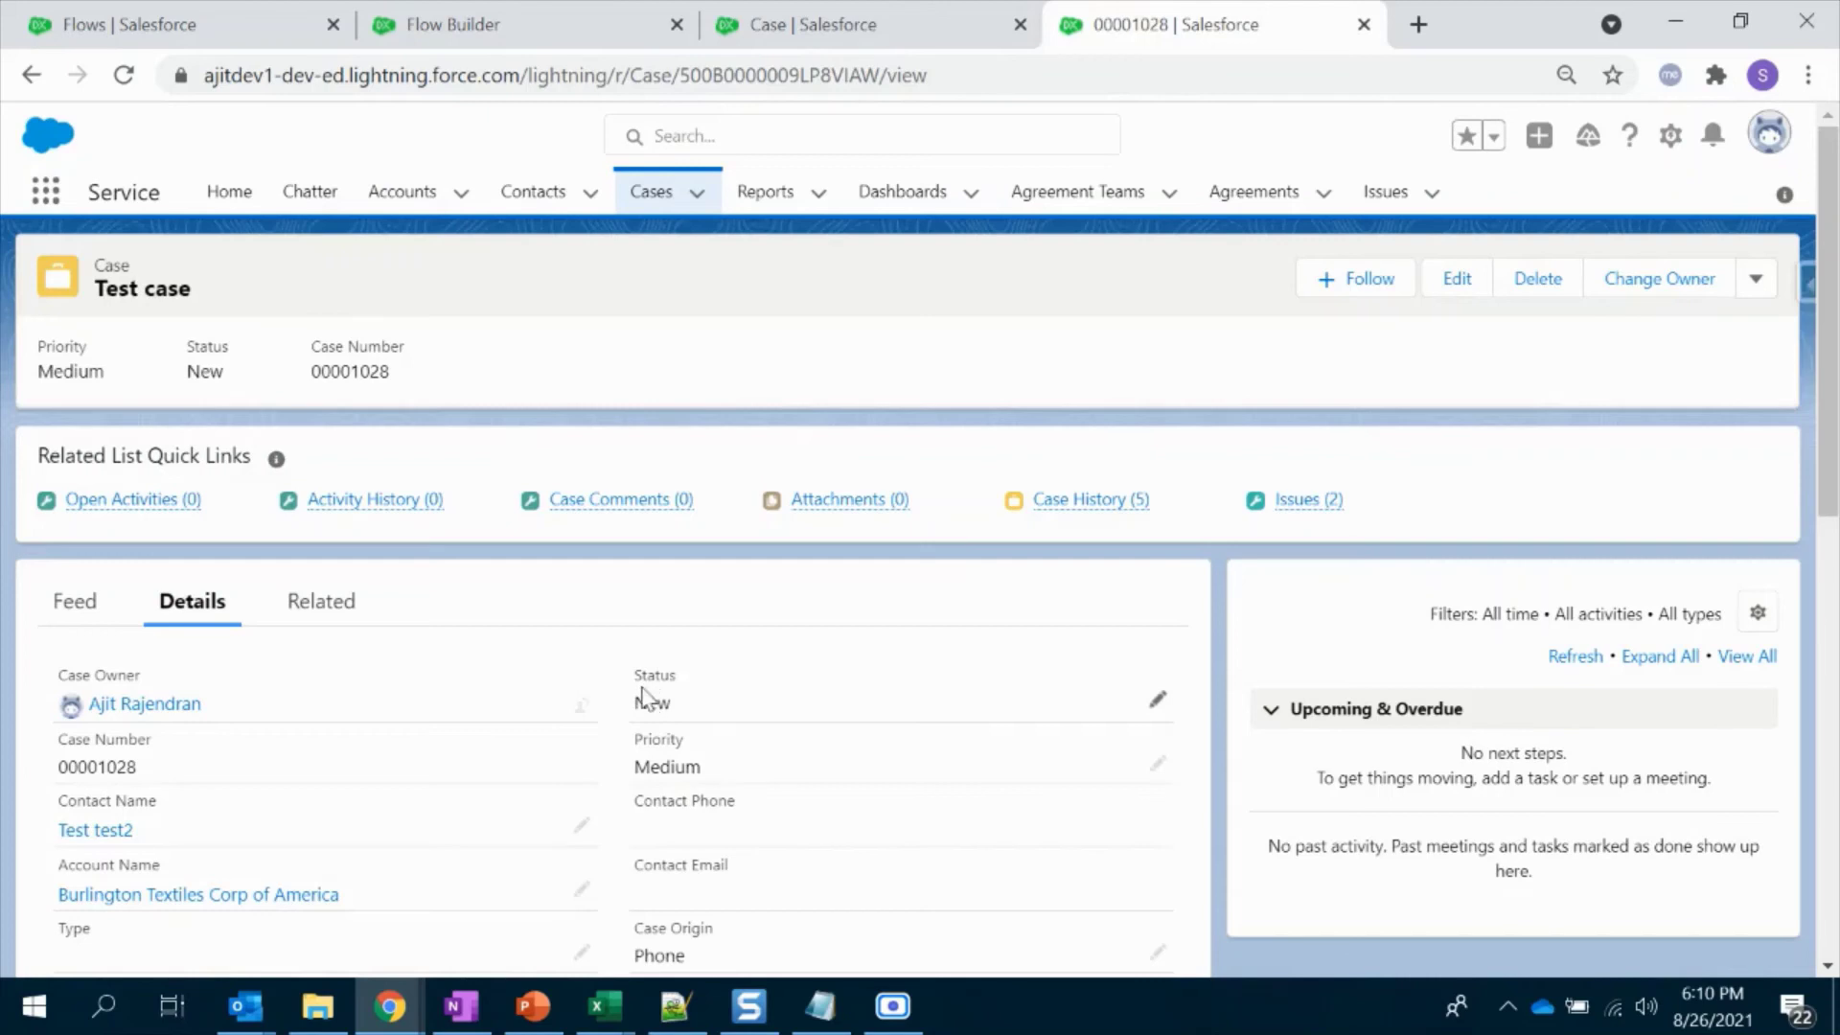
left_click(547, 23)
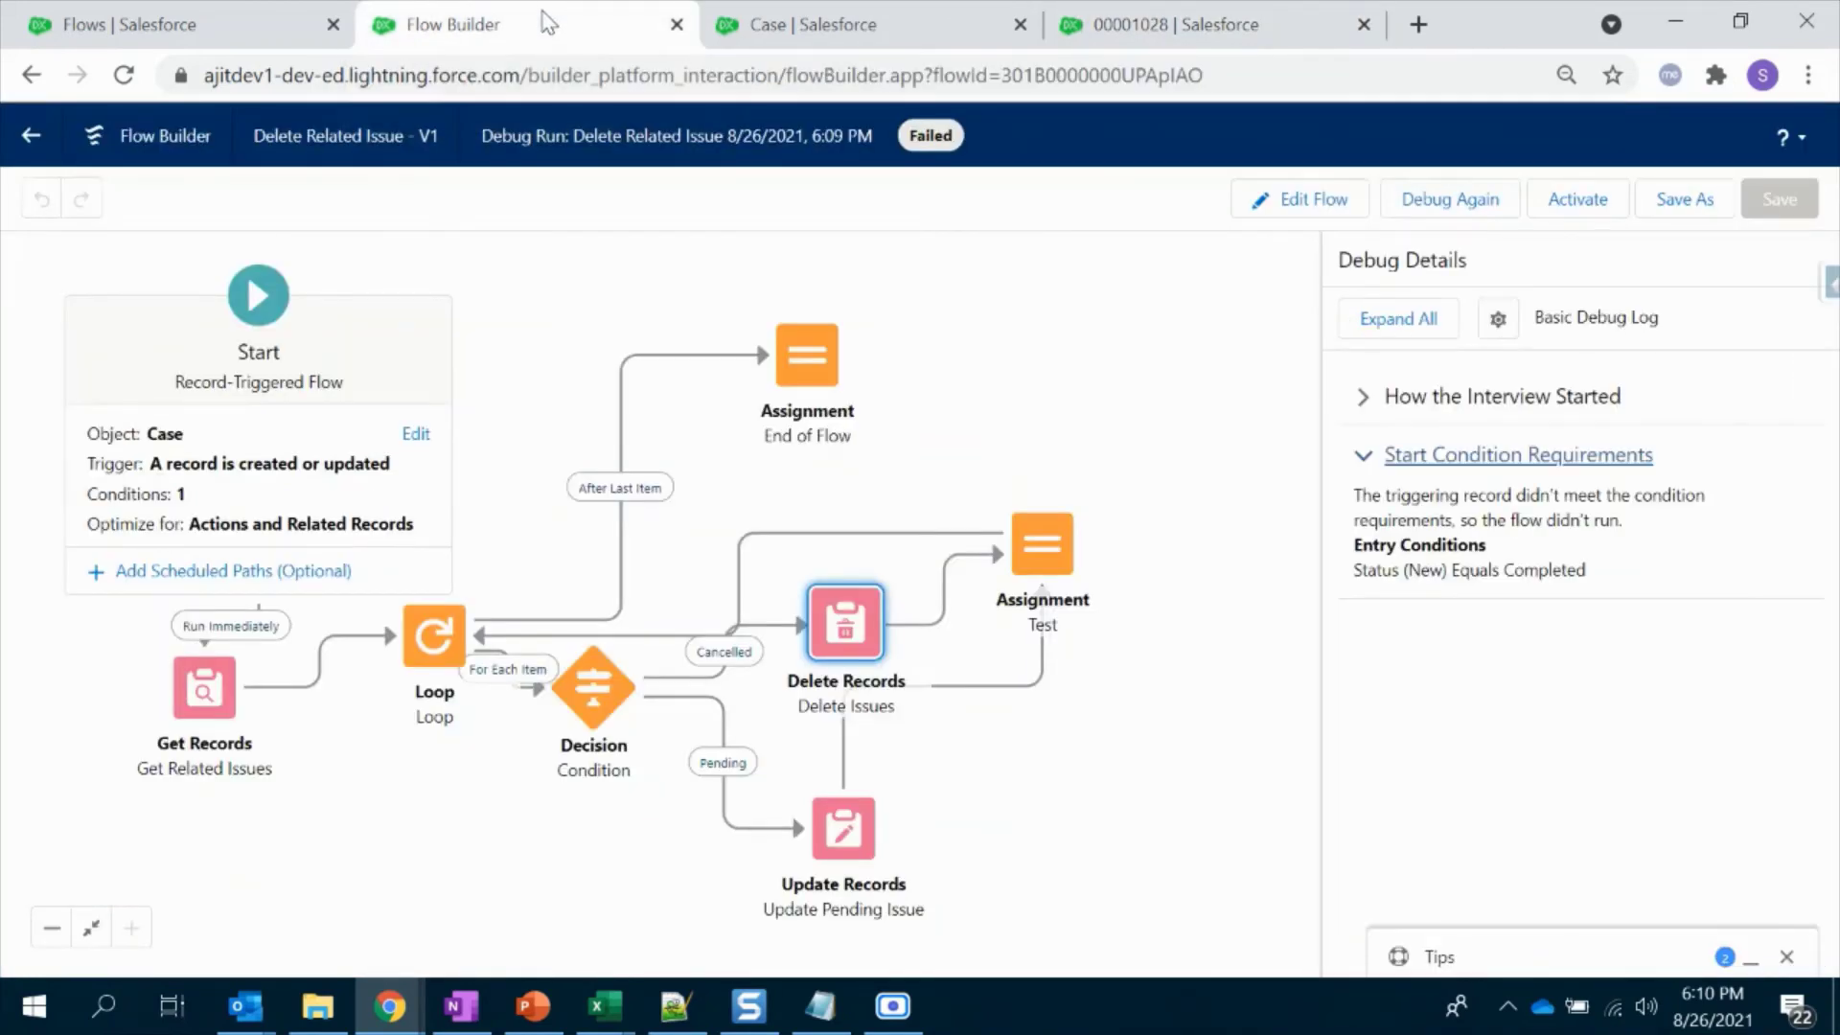
Step: Activate the Delete Related Issue flow
left_click(1611, 201)
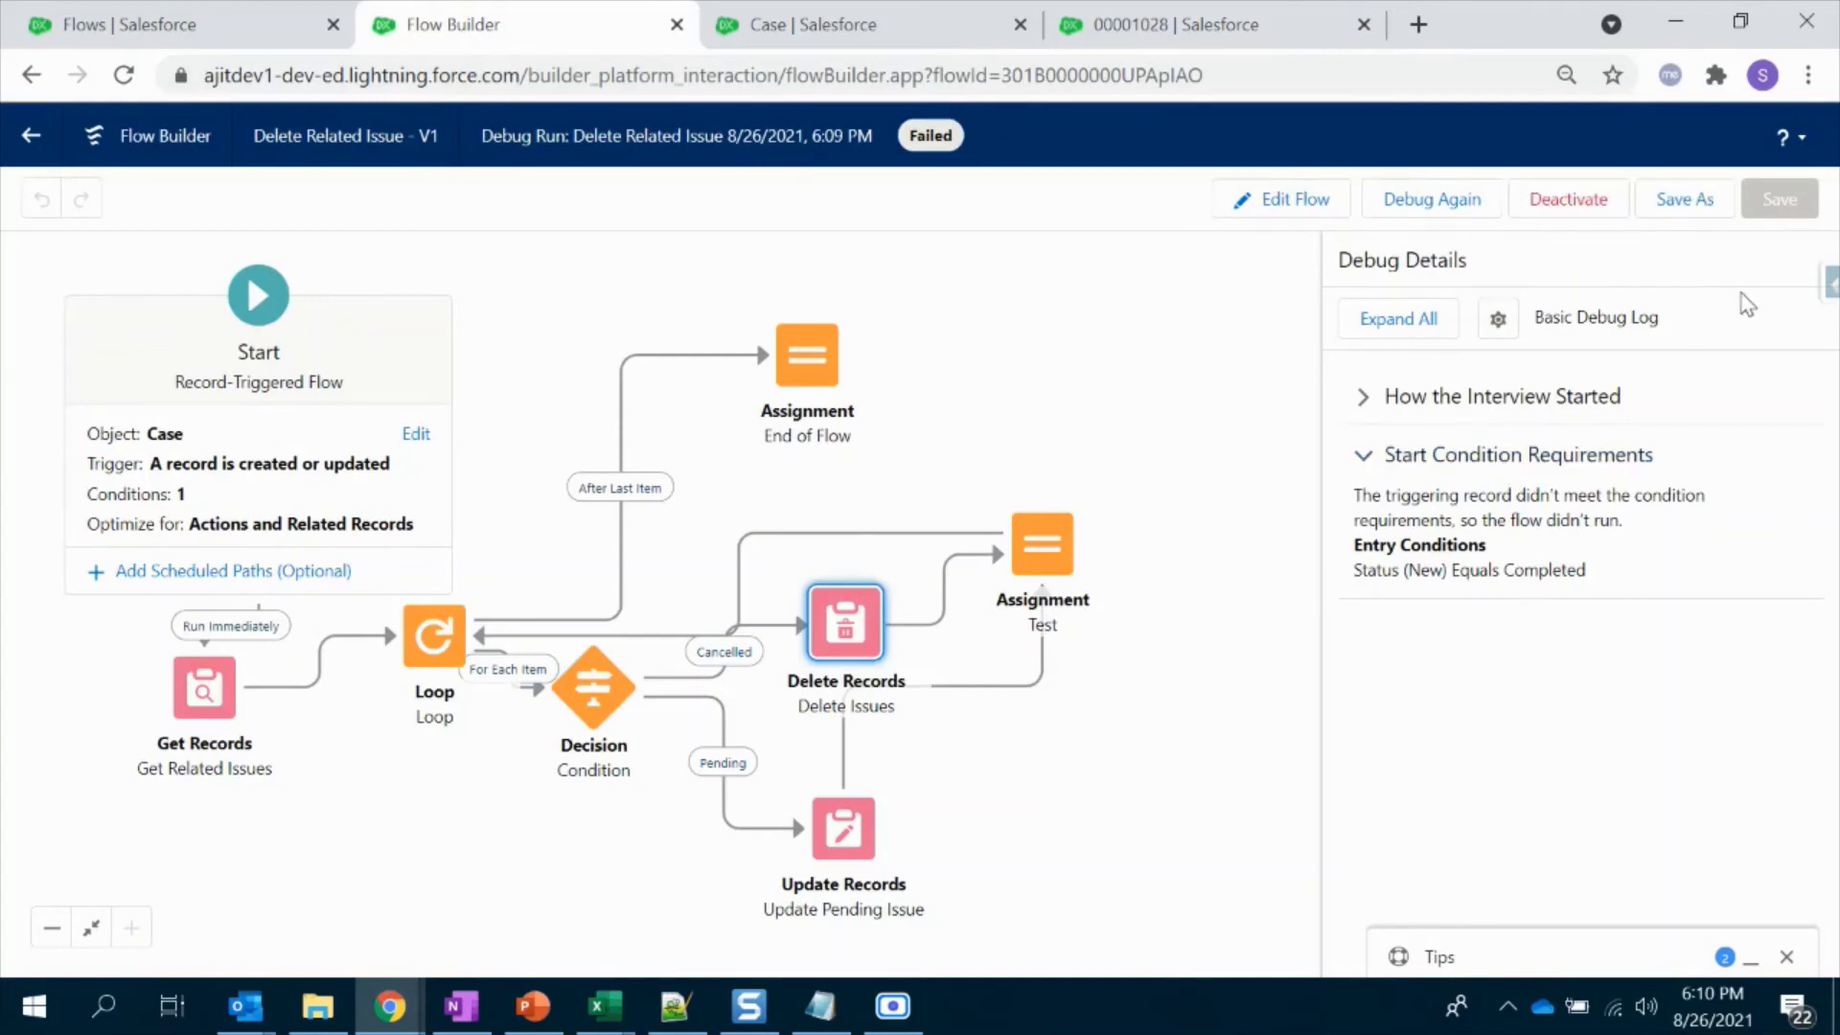
left_click(912, 21)
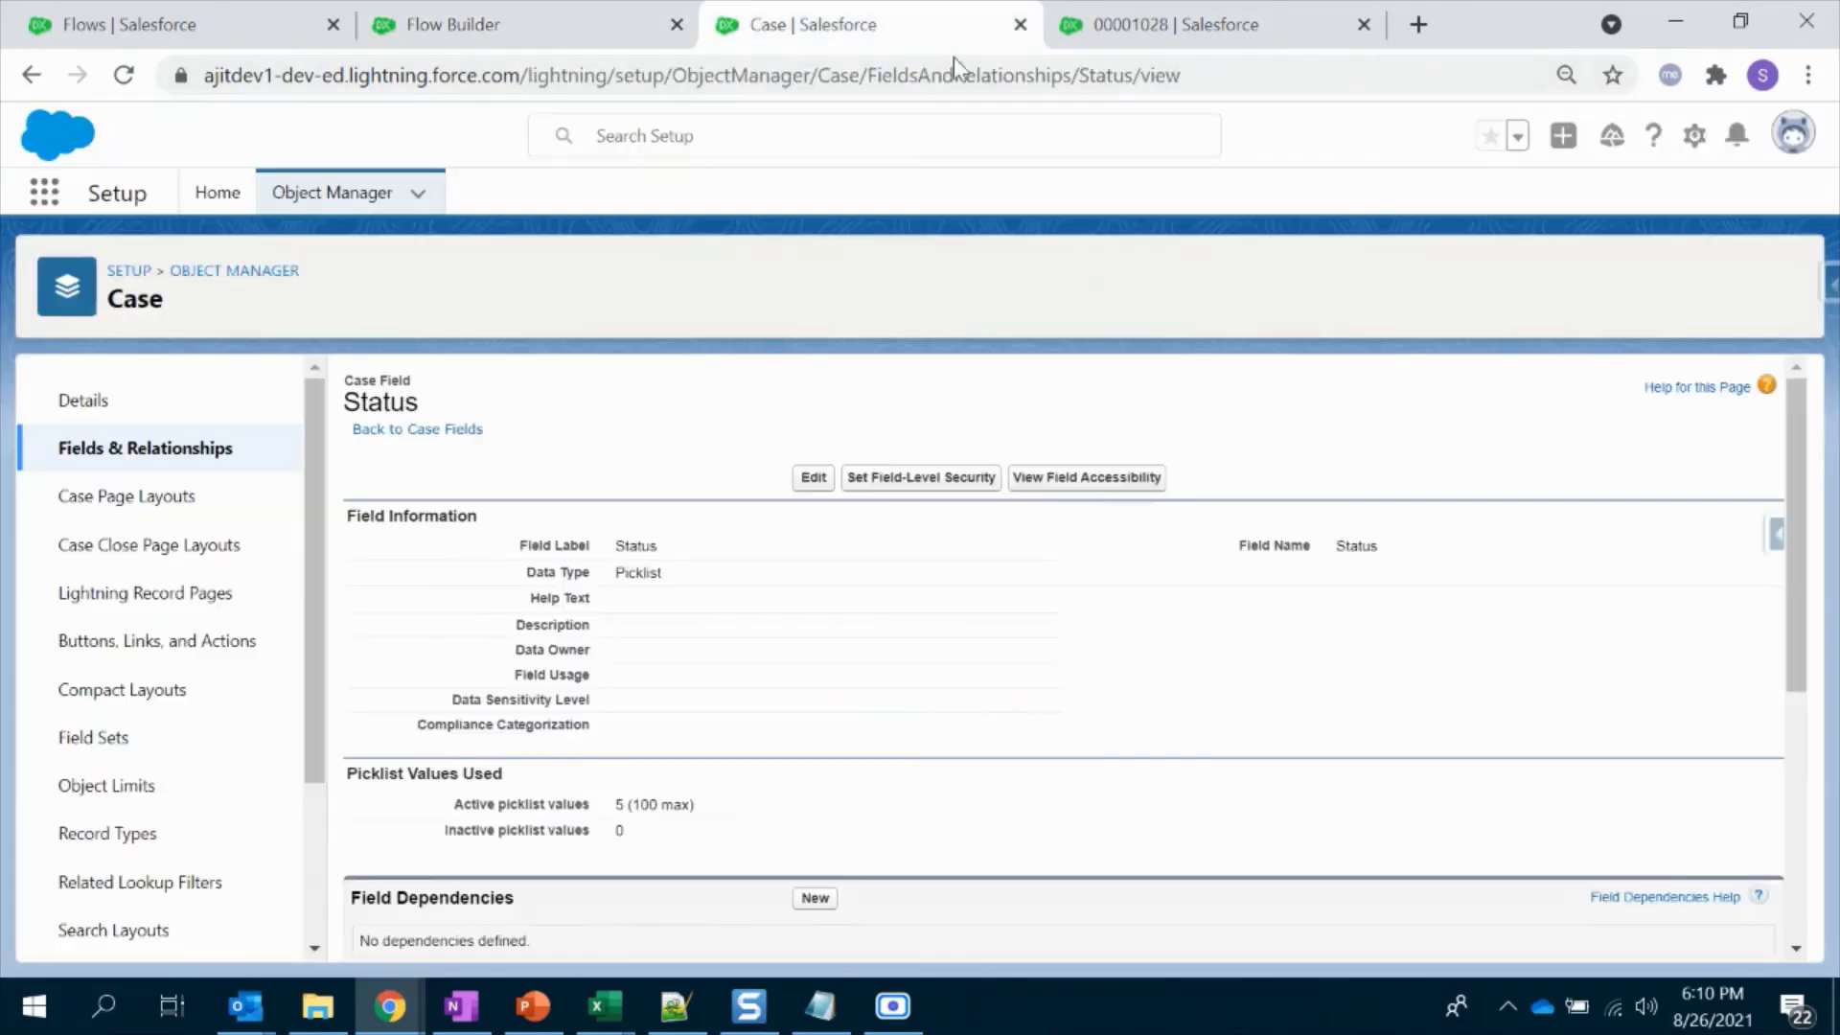
left_click(536, 24)
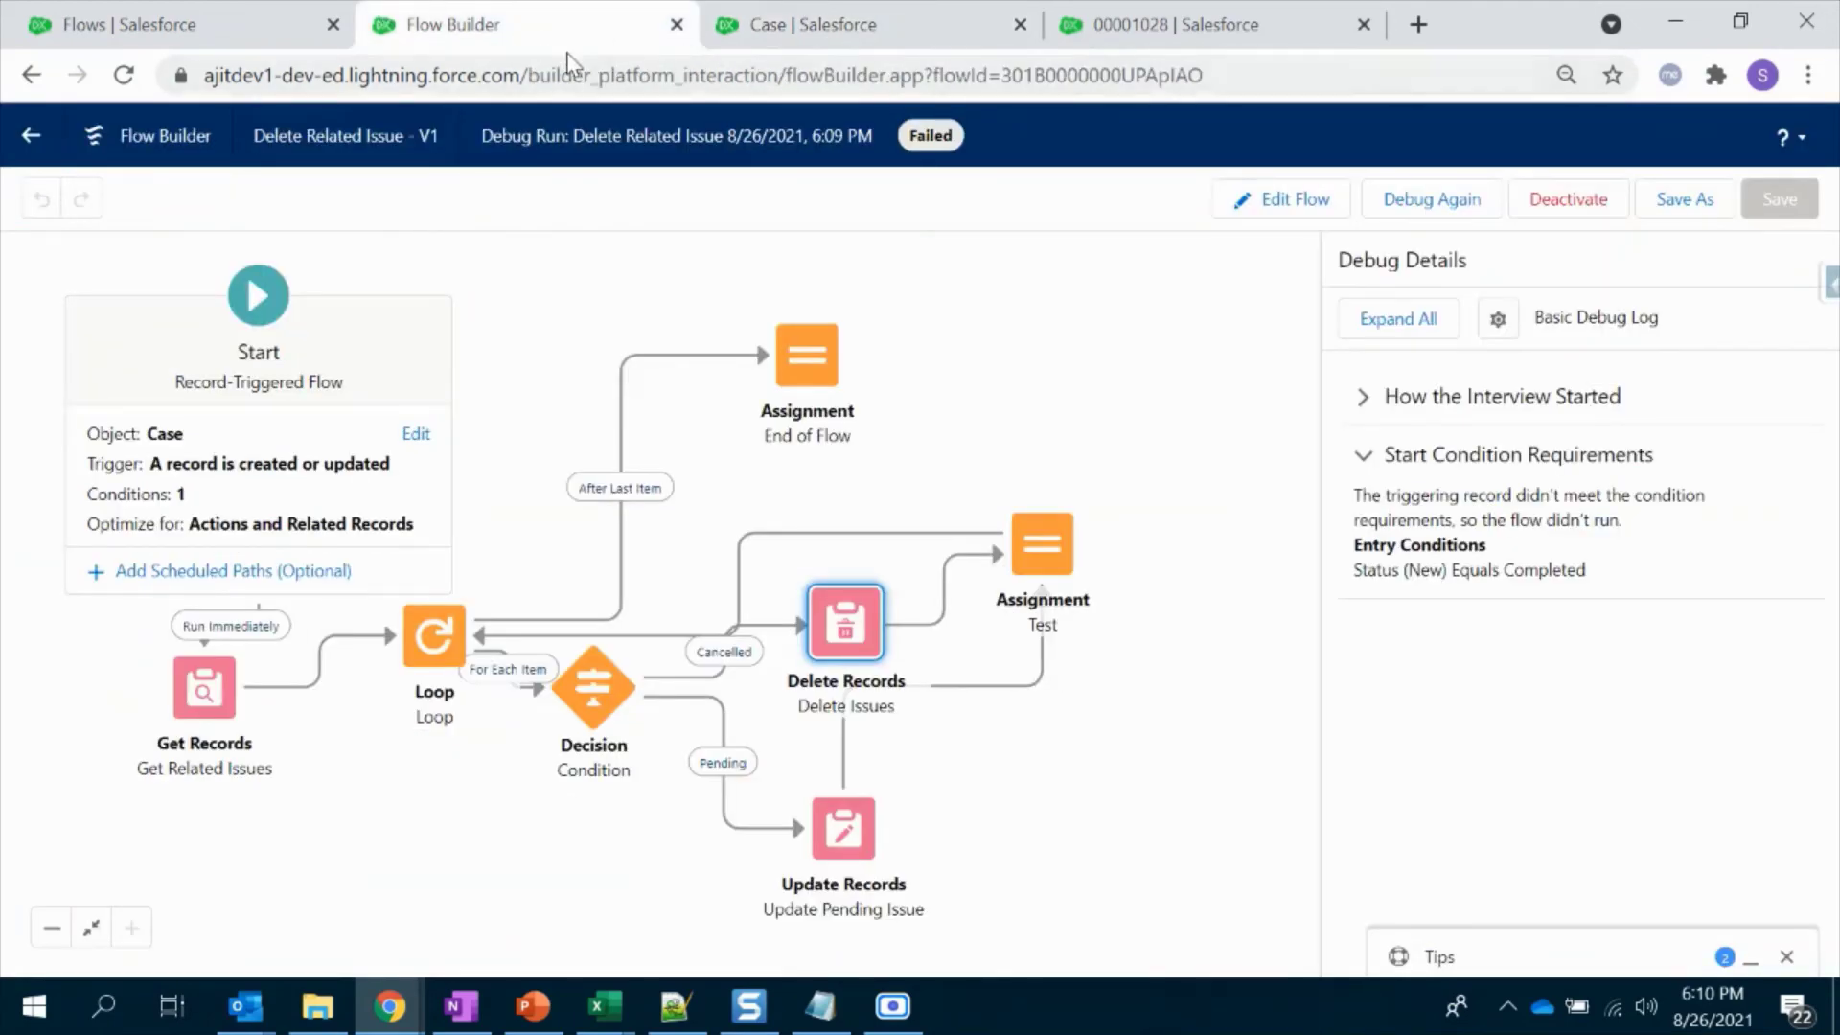
Step: Set the Test case record's Status to Completed and save it to trigger the flow
left_click(1171, 11)
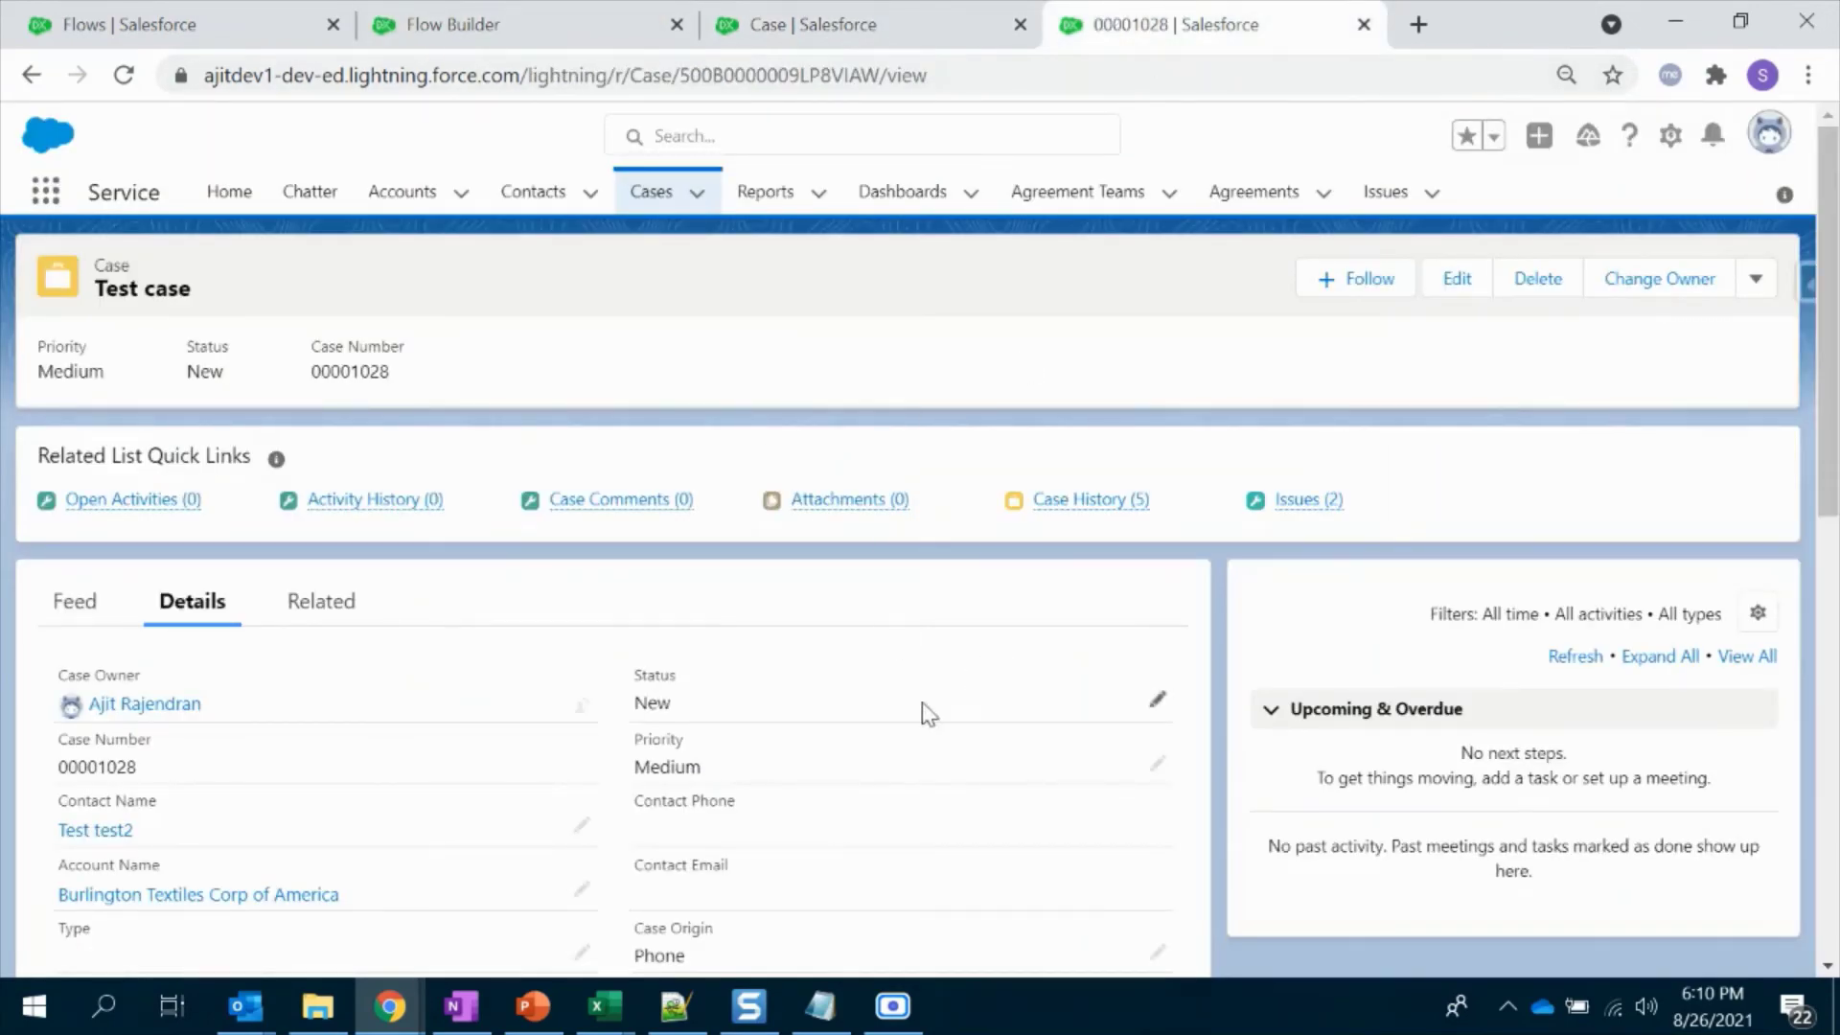
double_click(870, 706)
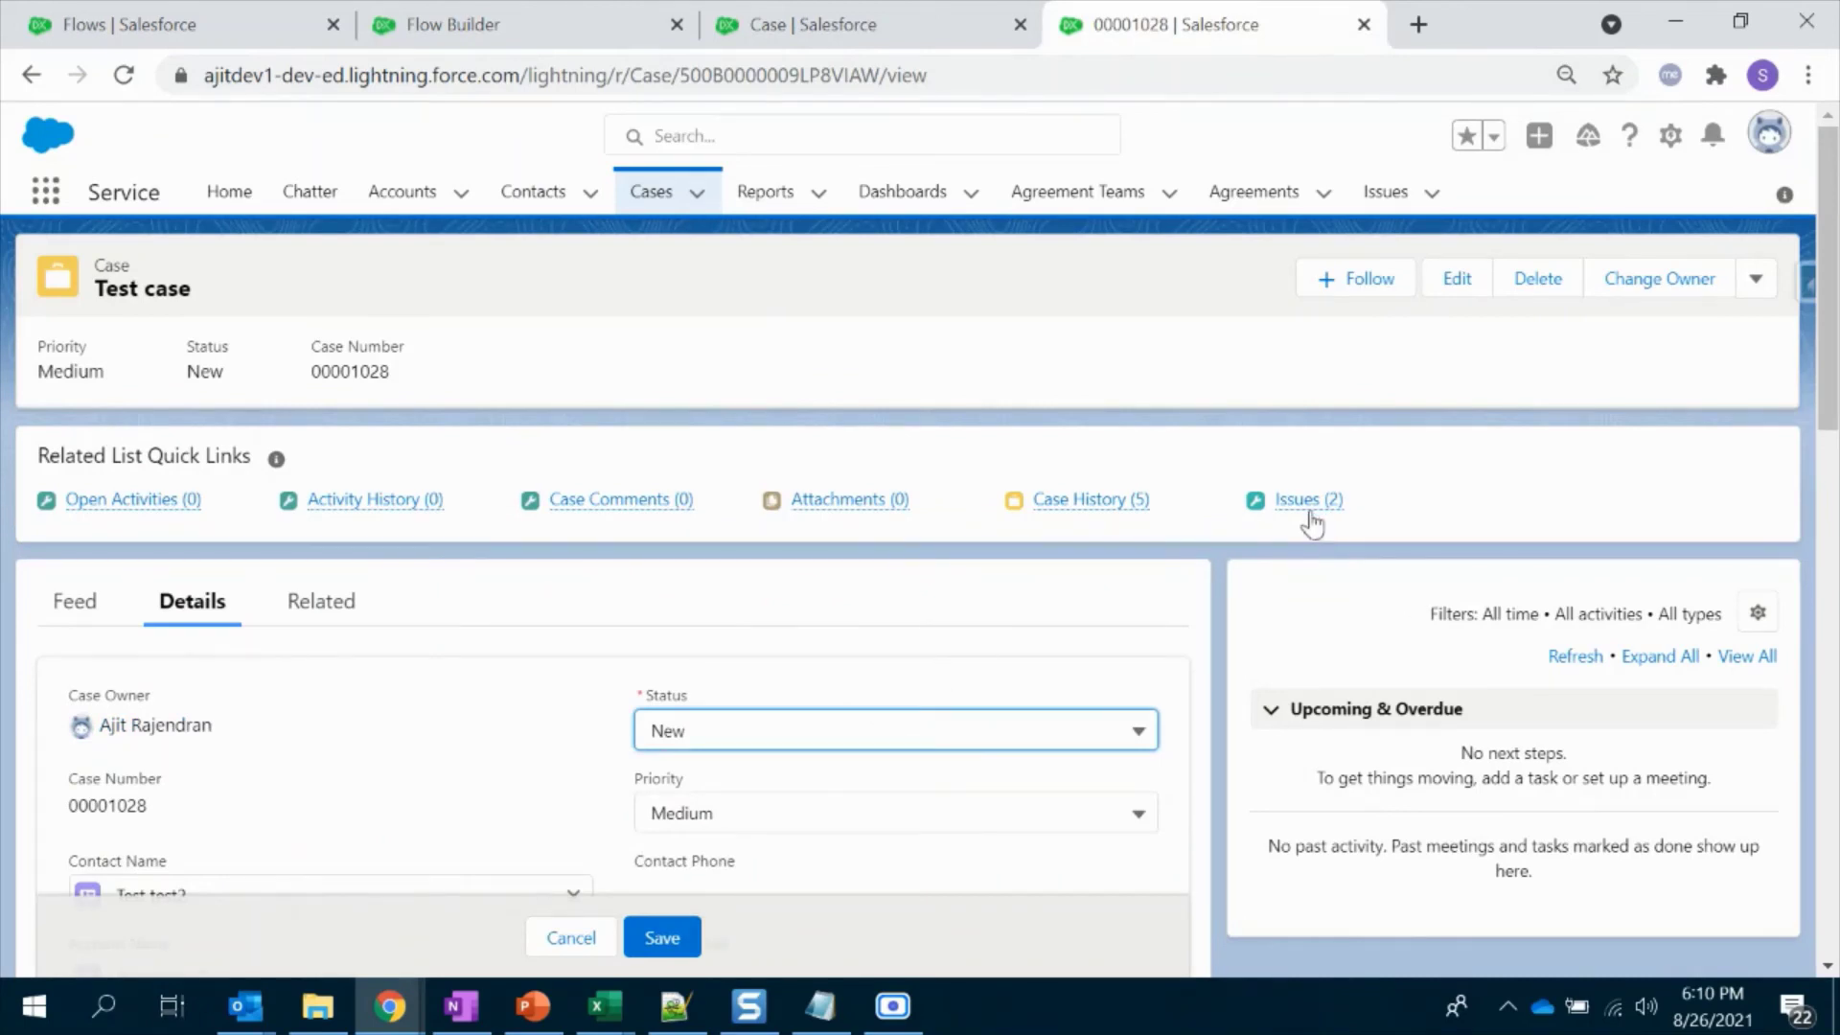
mouse_move(1311, 517)
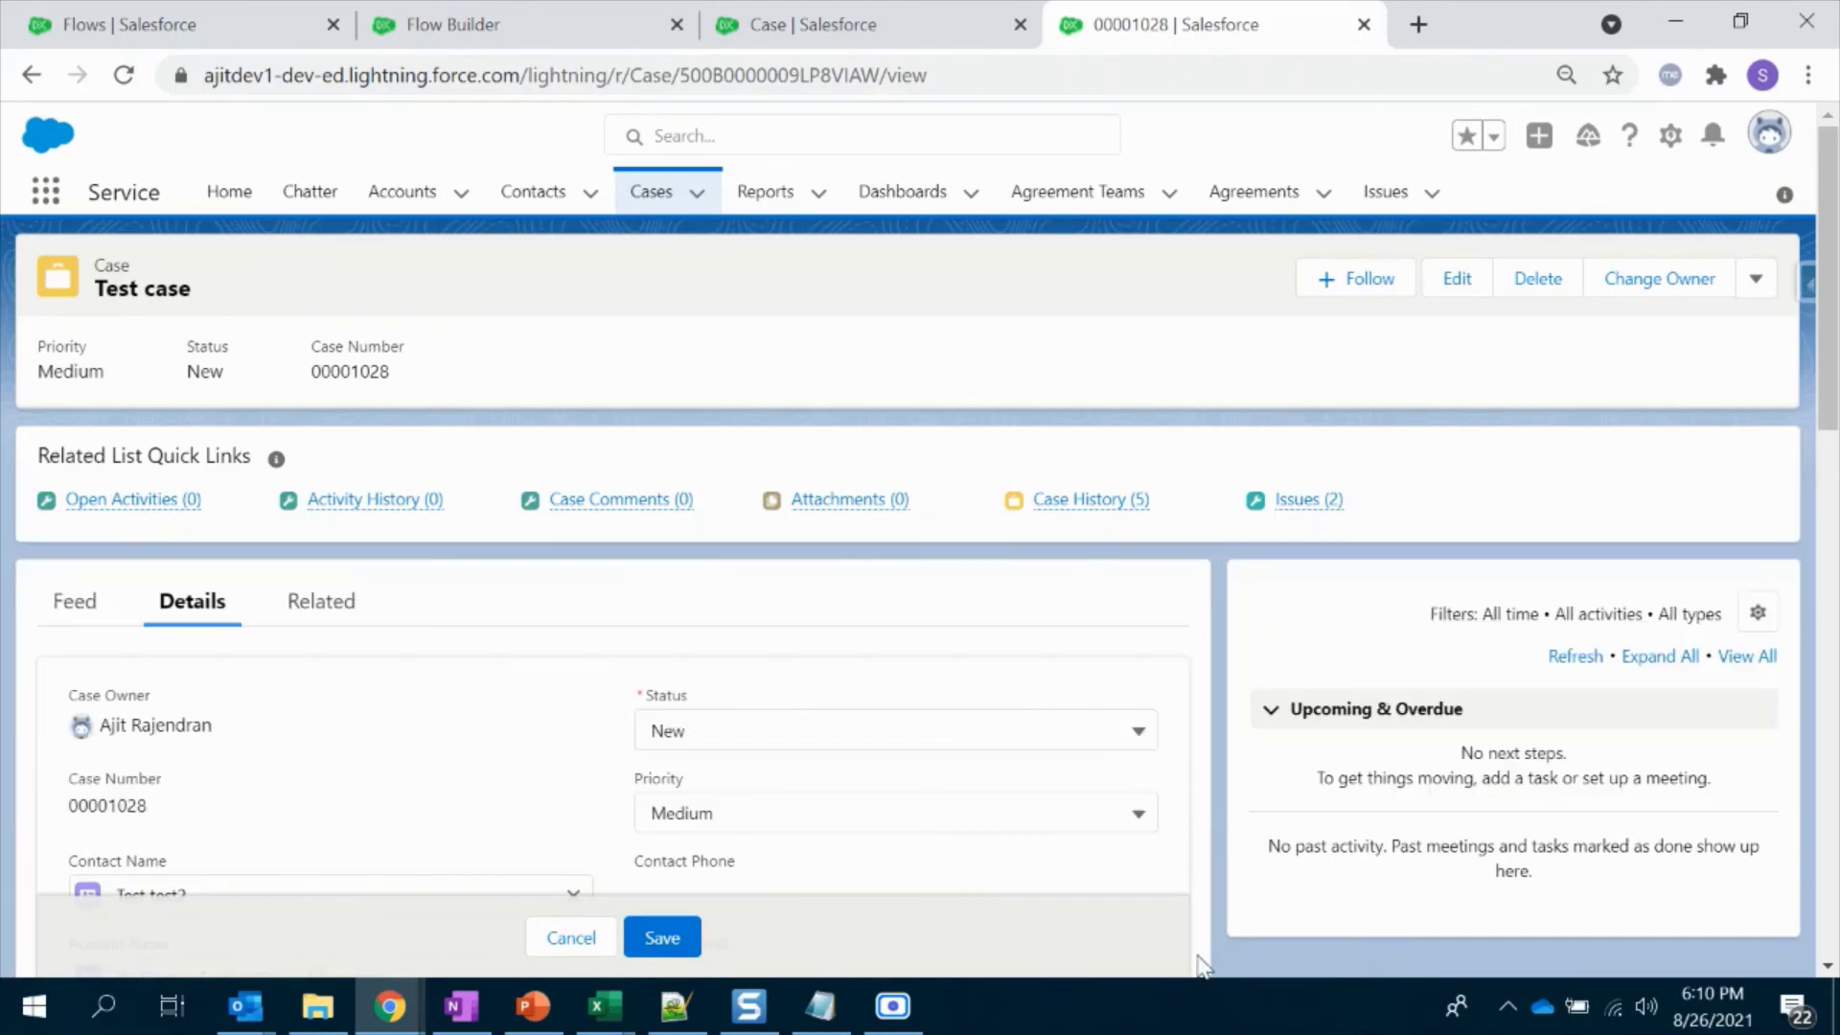
left_click(1006, 735)
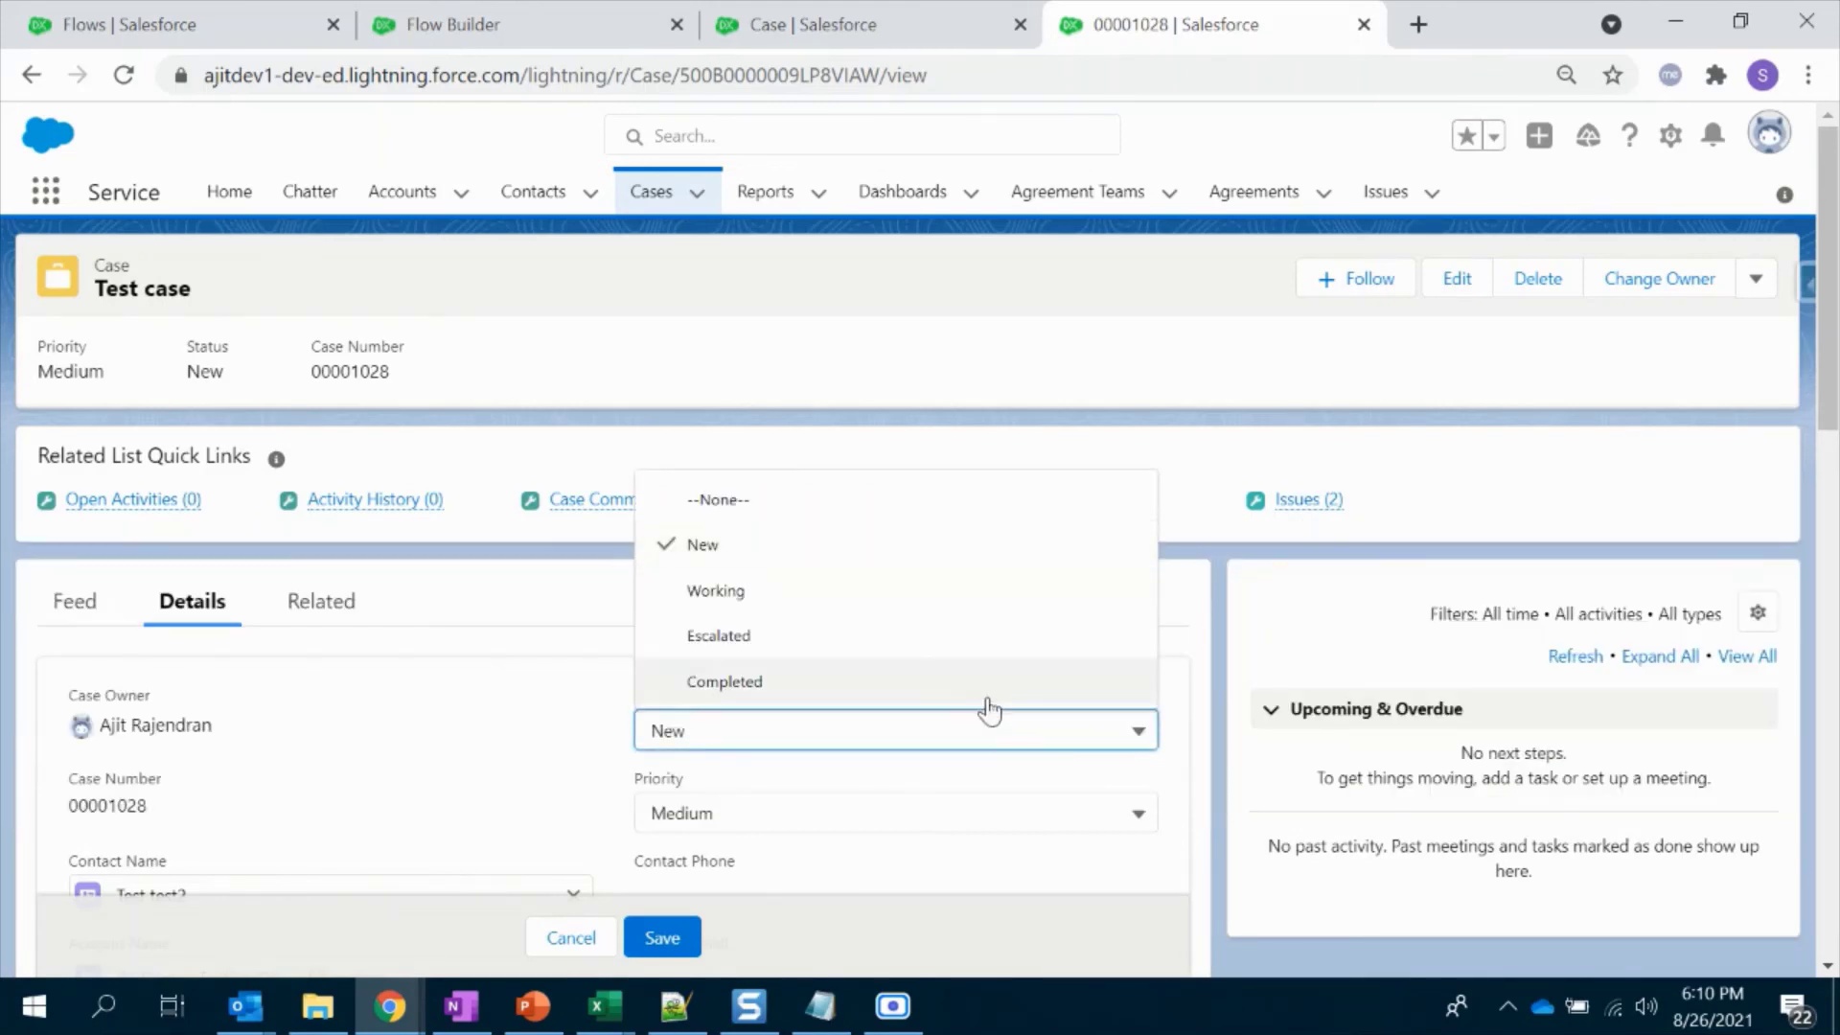
left_click(992, 704)
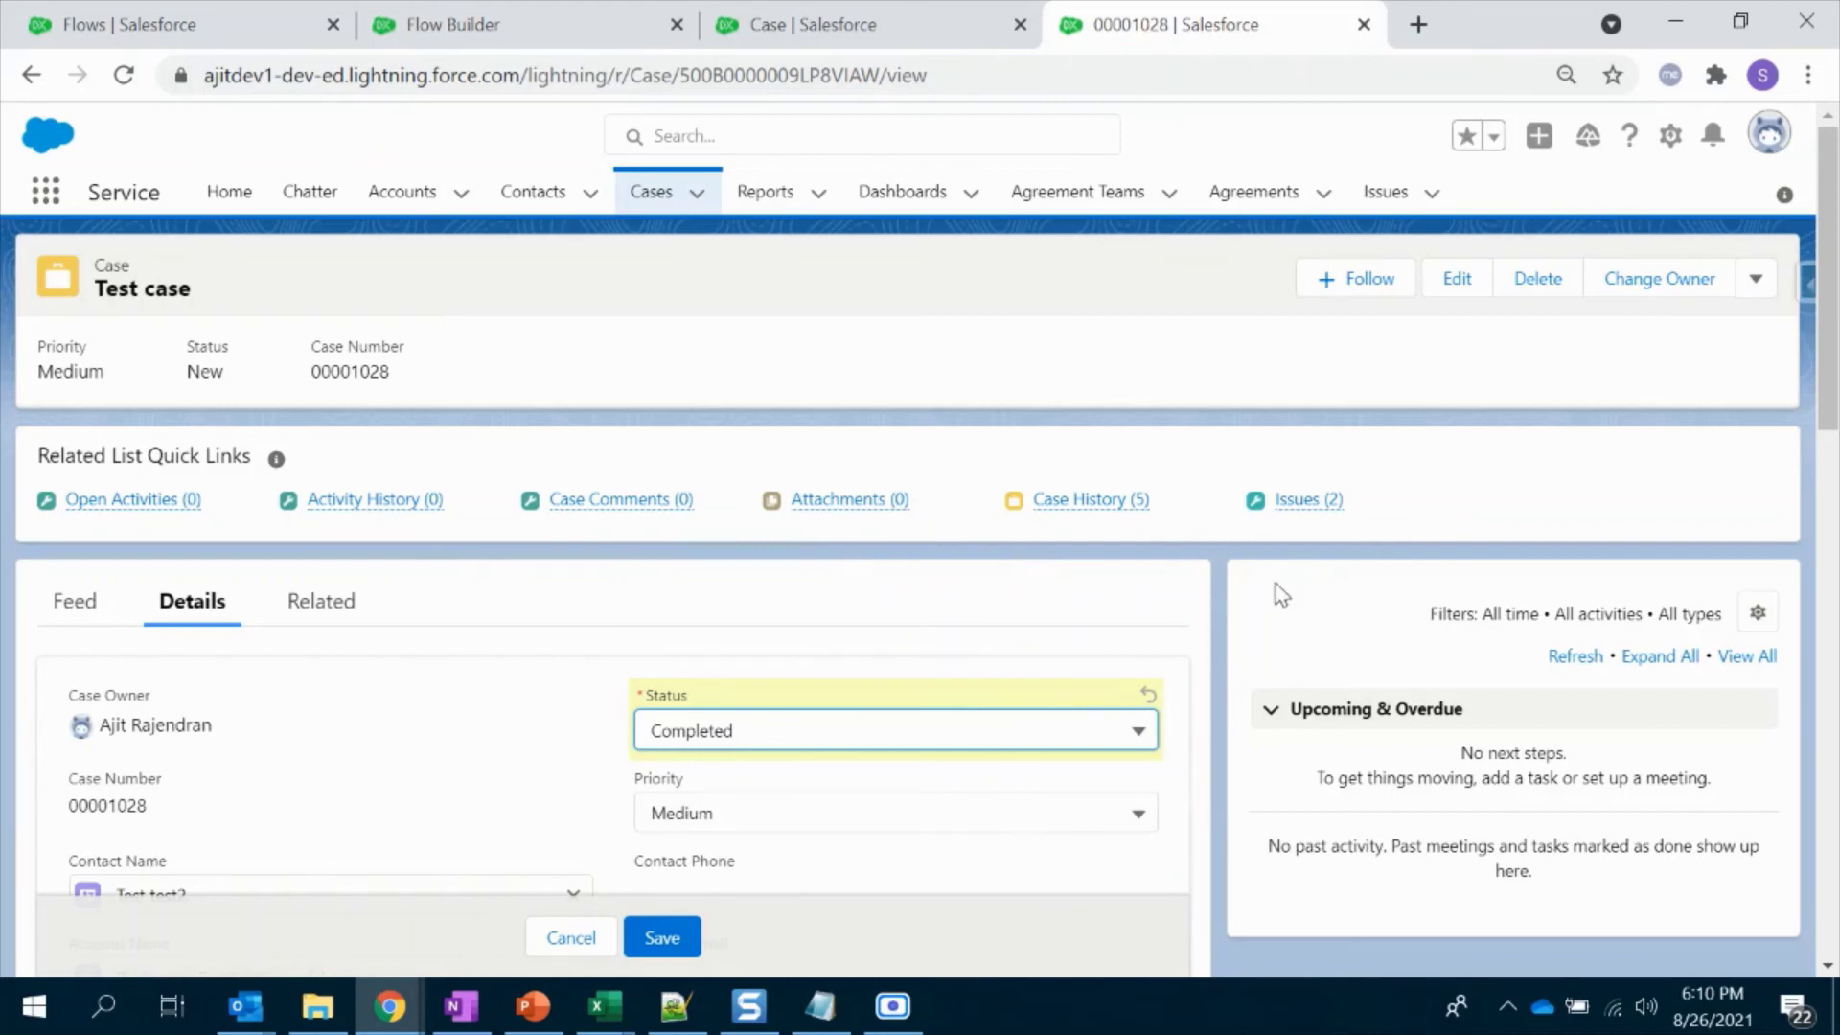
left_click(684, 943)
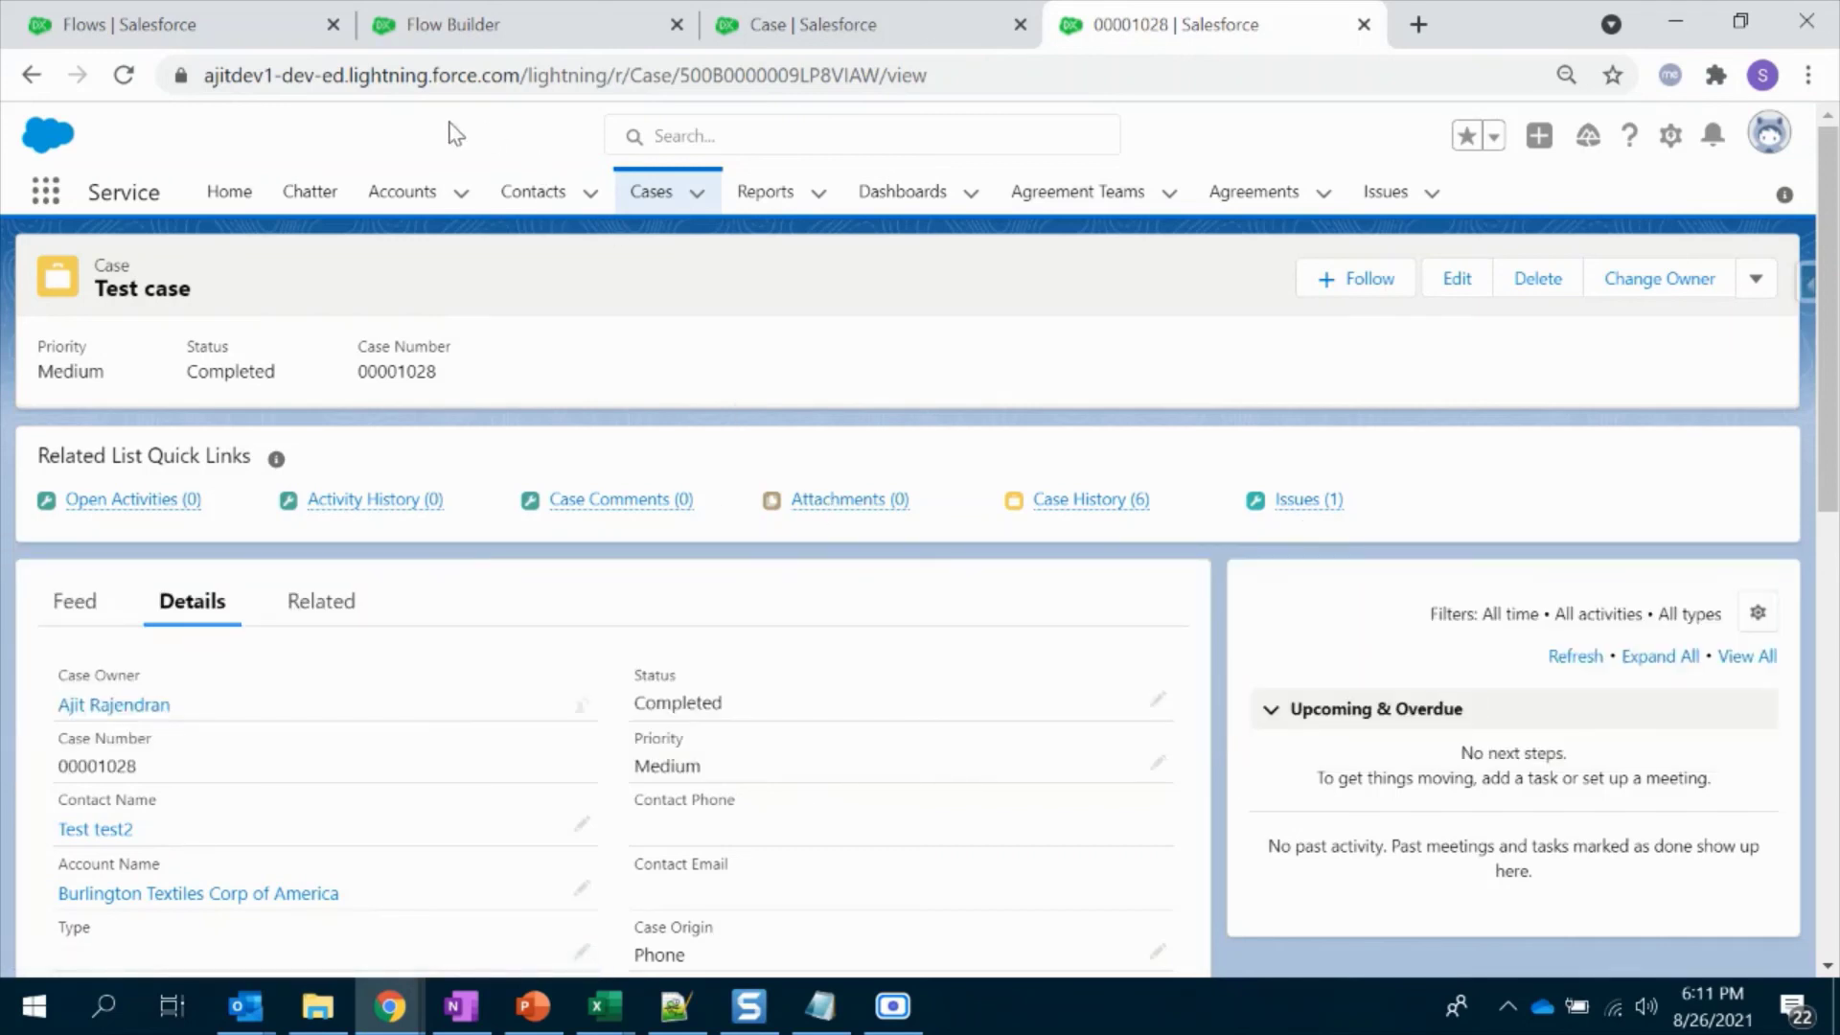
Step: Review the flow's Cancelled and Pending paths in Flow Builder, and return to the Test case record
left_click(420, 37)
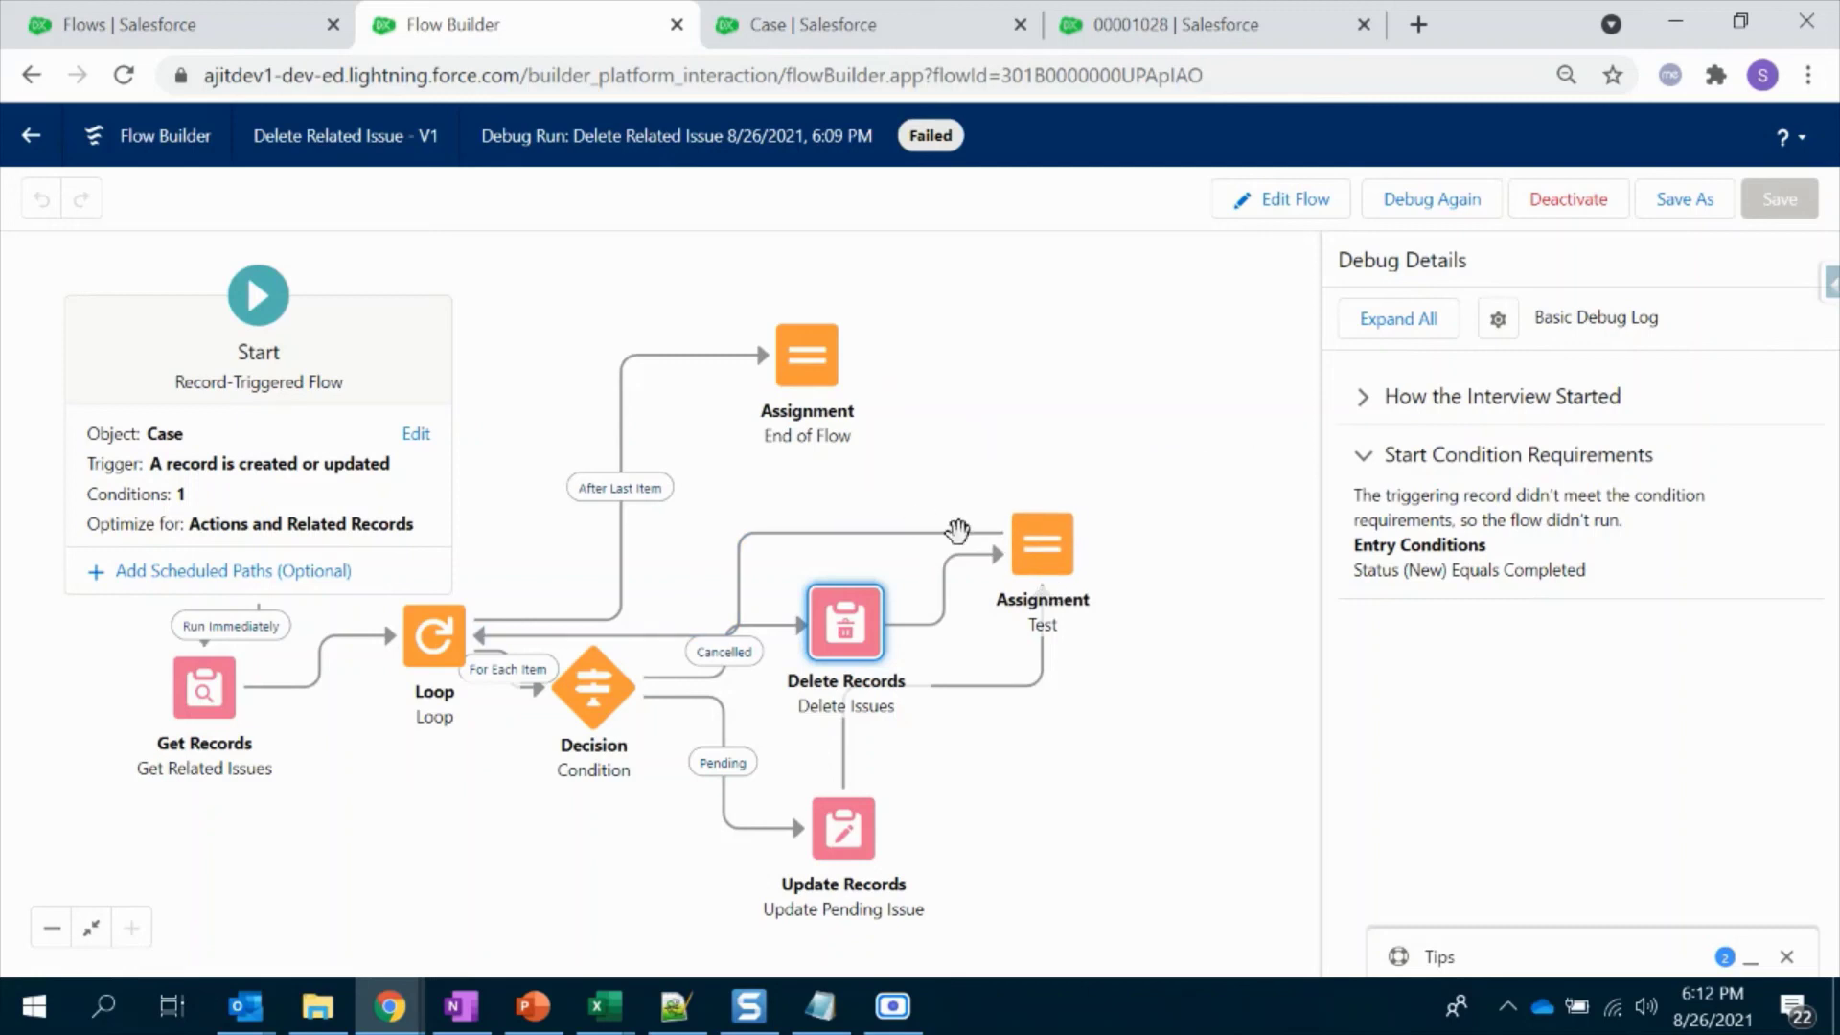
left_click(1130, 13)
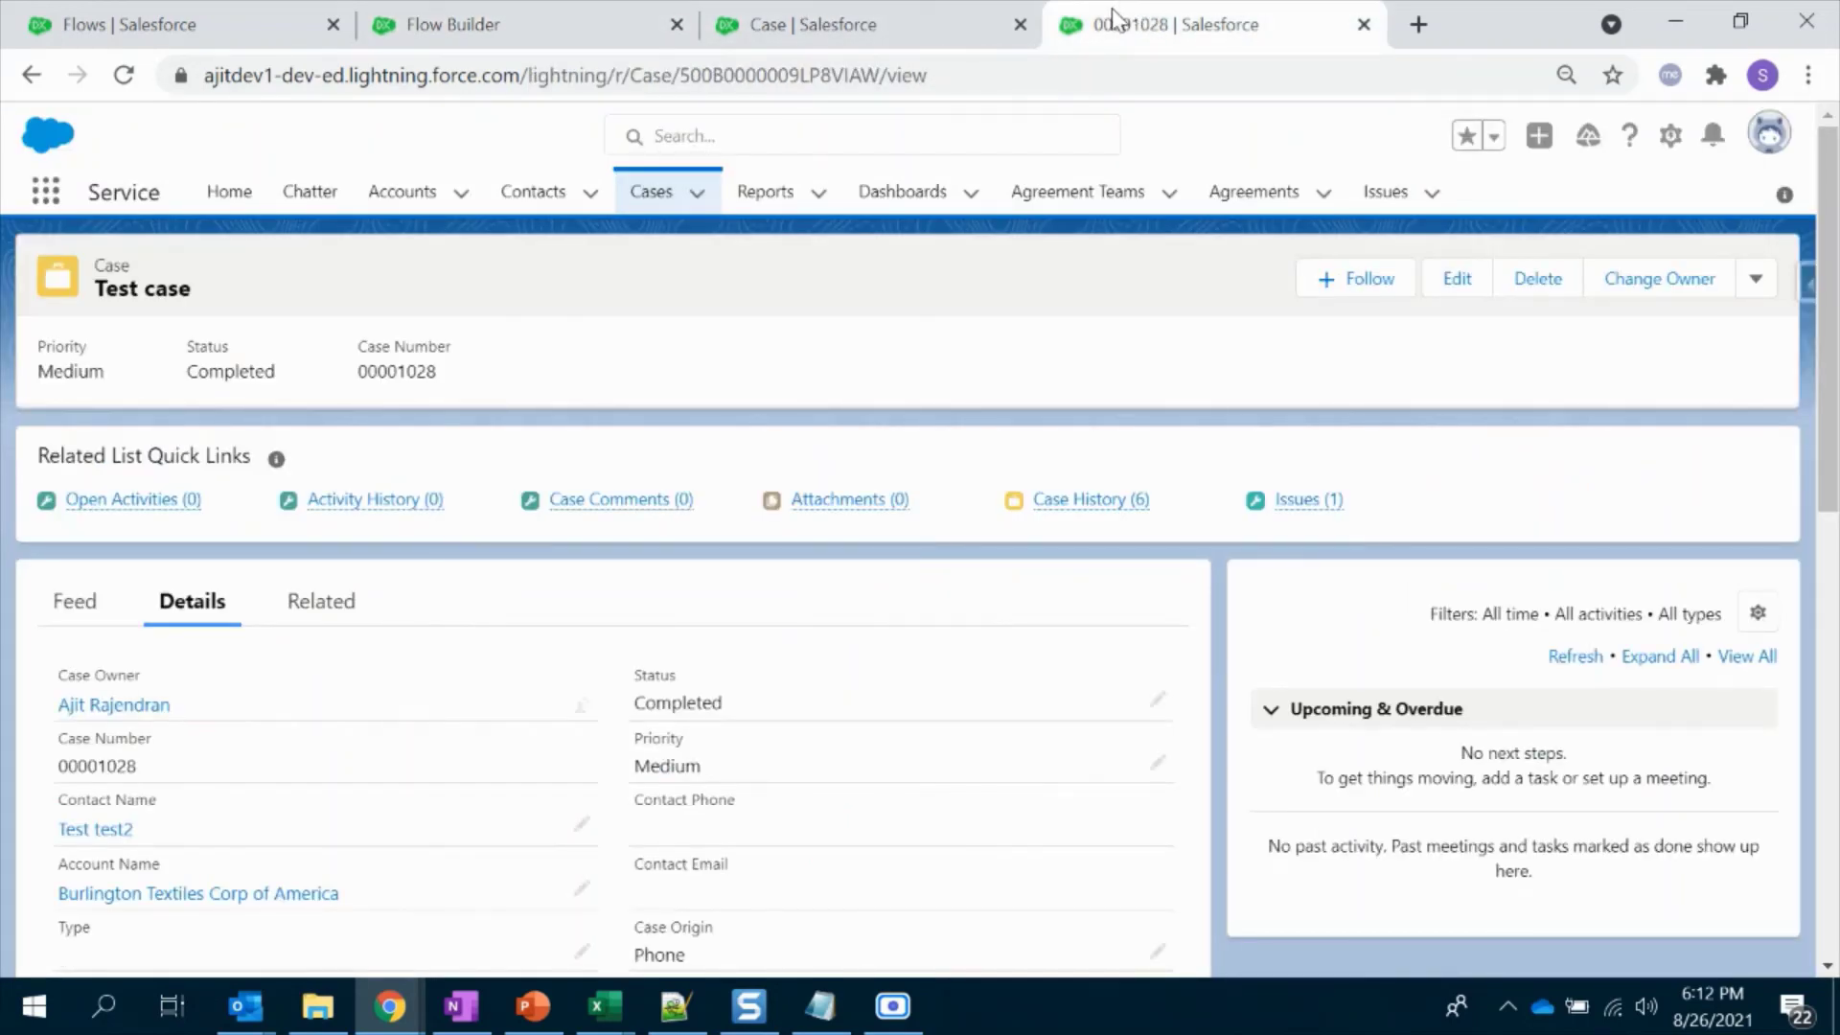